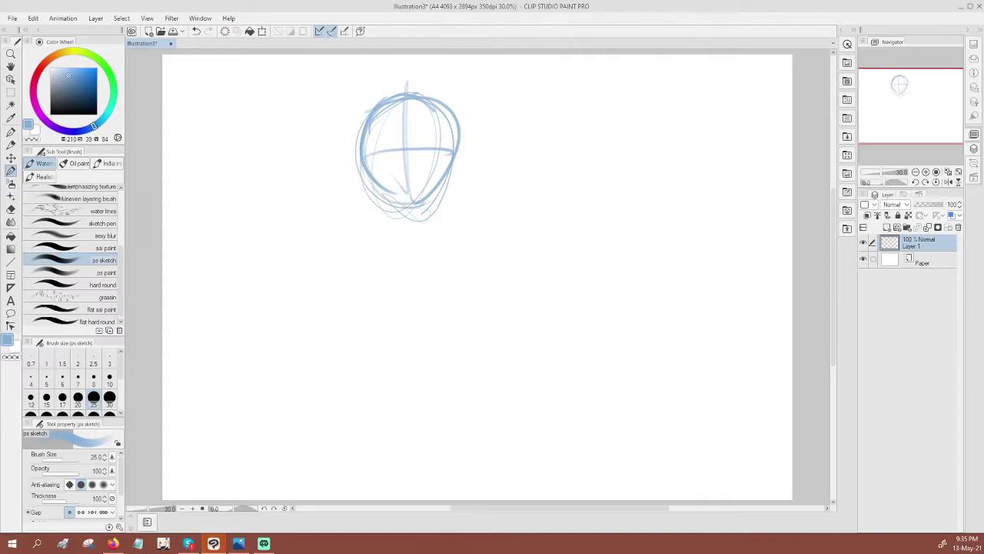
Sketch the neck, the shoulders and the curved sides of the chest below the head with the ps sketch brush
{"action": "left_click_drag", "start_coordinate": [433, 182], "coordinate": [424, 235]}
{"action": "mouse_move", "coordinate": [356, 235]}
{"action": "left_mouse_down"}
{"action": "mouse_move", "coordinate": [401, 228]}
{"action": "mouse_move", "coordinate": [464, 237]}
{"action": "mouse_move", "coordinate": [501, 261]}
{"action": "mouse_move", "coordinate": [379, 313]}
{"action": "left_mouse_up"}
{"action": "left_click_drag", "start_coordinate": [494, 245], "coordinate": [472, 343]}
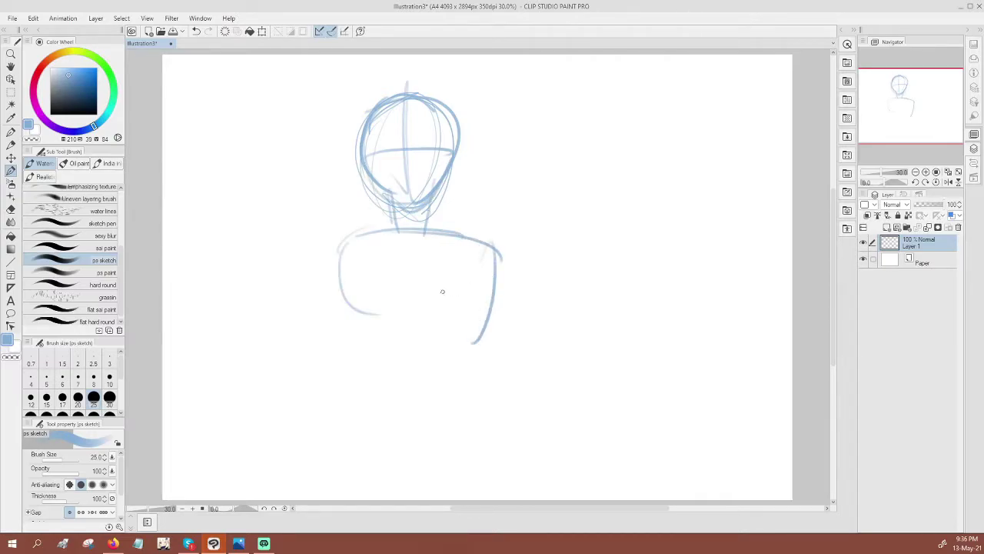
{"action": "left_click_drag", "start_coordinate": [340, 247], "coordinate": [346, 347]}
{"action": "mouse_move", "coordinate": [351, 243]}
{"action": "left_mouse_down"}
{"action": "mouse_move", "coordinate": [353, 298]}
{"action": "mouse_move", "coordinate": [364, 367]}
{"action": "left_mouse_up"}
{"action": "left_click_drag", "start_coordinate": [484, 250], "coordinate": [477, 395]}
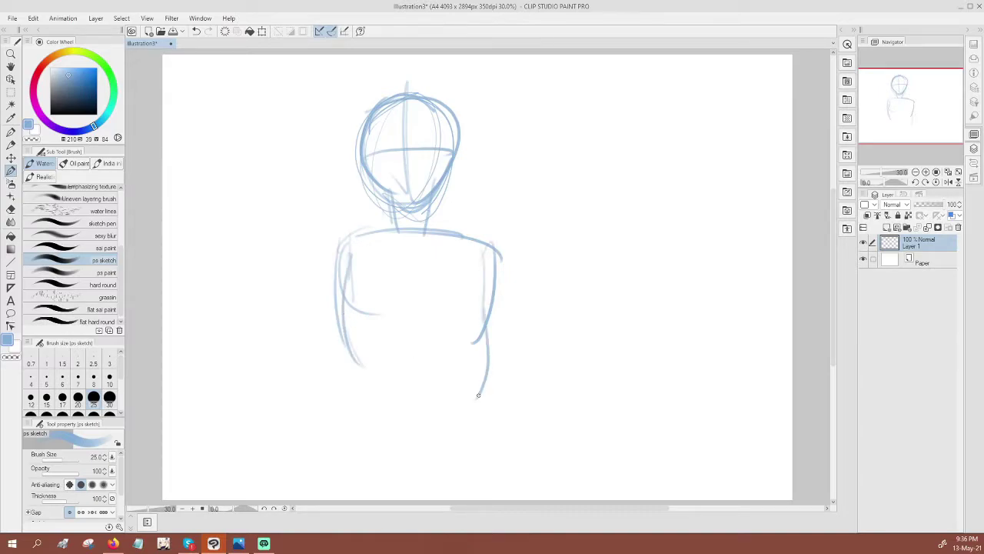
Sketch the tapering waist and a slightly curved bottom hem for the torso
{"action": "mouse_move", "coordinate": [482, 258]}
{"action": "left_mouse_down"}
{"action": "mouse_move", "coordinate": [488, 301]}
{"action": "mouse_move", "coordinate": [458, 429]}
{"action": "left_mouse_up"}
{"action": "left_click_drag", "start_coordinate": [351, 352], "coordinate": [364, 415]}
{"action": "left_click_drag", "start_coordinate": [357, 370], "coordinate": [471, 441]}
{"action": "left_click_drag", "start_coordinate": [464, 363], "coordinate": [495, 436]}
Rough in both arms as pairs of lines angling outward from the shoulders
{"action": "left_click_drag", "start_coordinate": [498, 254], "coordinate": [540, 370]}
{"action": "left_click_drag", "start_coordinate": [491, 321], "coordinate": [541, 407]}
{"action": "left_click_drag", "start_coordinate": [343, 238], "coordinate": [298, 382]}
{"action": "mouse_move", "coordinate": [338, 325]}
{"action": "left_mouse_down"}
{"action": "mouse_move", "coordinate": [300, 399]}
{"action": "mouse_move", "coordinate": [300, 379]}
{"action": "left_mouse_up"}
{"action": "left_click_drag", "start_coordinate": [348, 340], "coordinate": [308, 420]}
{"action": "mouse_move", "coordinate": [284, 410]}
{"action": "left_mouse_down"}
{"action": "mouse_move", "coordinate": [321, 392]}
{"action": "mouse_move", "coordinate": [289, 457]}
{"action": "left_mouse_up"}
Sketch a deep rounded neckline on the top with a short vertical centre line inside it
{"action": "mouse_move", "coordinate": [364, 235]}
{"action": "left_mouse_down"}
{"action": "mouse_move", "coordinate": [378, 239]}
{"action": "mouse_move", "coordinate": [419, 318]}
{"action": "left_mouse_up"}
{"action": "key", "text": "ctrl+z"}
{"action": "key", "text": "ctrl+z"}
{"action": "left_click_drag", "start_coordinate": [372, 234], "coordinate": [468, 241]}
{"action": "left_click_drag", "start_coordinate": [418, 261], "coordinate": [417, 303]}
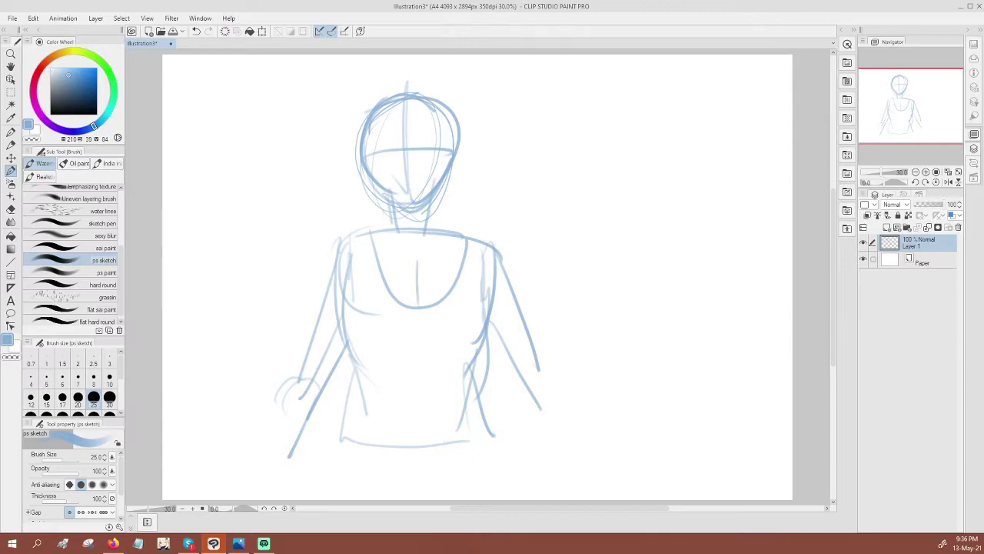
Rough in a side-swept fringe and chin-length flicked hair around the head at brush size 25
{"action": "left_click", "coordinate": [110, 382]}
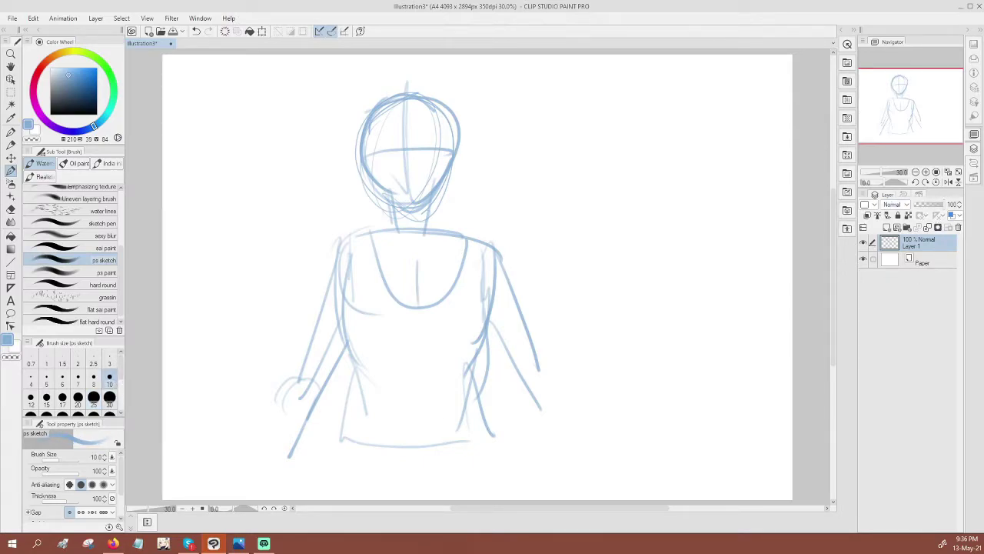
{"action": "left_click", "coordinate": [93, 396]}
{"action": "left_click_drag", "start_coordinate": [406, 102], "coordinate": [411, 142]}
{"action": "left_click_drag", "start_coordinate": [403, 83], "coordinate": [406, 113]}
{"action": "left_click_drag", "start_coordinate": [408, 113], "coordinate": [450, 152]}
{"action": "mouse_move", "coordinate": [441, 91]}
{"action": "left_mouse_down"}
{"action": "mouse_move", "coordinate": [474, 152]}
{"action": "mouse_move", "coordinate": [504, 168]}
{"action": "left_mouse_up"}
{"action": "mouse_move", "coordinate": [466, 162]}
{"action": "left_mouse_down"}
{"action": "mouse_move", "coordinate": [502, 197]}
{"action": "mouse_move", "coordinate": [438, 213]}
{"action": "left_mouse_up"}
{"action": "mouse_move", "coordinate": [397, 81]}
{"action": "left_mouse_down"}
{"action": "mouse_move", "coordinate": [312, 202]}
{"action": "mouse_move", "coordinate": [382, 211]}
{"action": "left_mouse_up"}
Sketch the eyes, brow, nose and mouth along the face guidelines
{"action": "mouse_move", "coordinate": [364, 140]}
{"action": "left_mouse_down"}
{"action": "mouse_move", "coordinate": [419, 185]}
{"action": "mouse_move", "coordinate": [409, 210]}
{"action": "mouse_move", "coordinate": [444, 167]}
{"action": "left_mouse_up"}
{"action": "mouse_move", "coordinate": [376, 138]}
{"action": "left_mouse_down"}
{"action": "mouse_move", "coordinate": [399, 141]}
{"action": "mouse_move", "coordinate": [371, 151]}
{"action": "mouse_move", "coordinate": [381, 143]}
{"action": "mouse_move", "coordinate": [392, 157]}
{"action": "mouse_move", "coordinate": [388, 148]}
{"action": "mouse_move", "coordinate": [438, 146]}
{"action": "mouse_move", "coordinate": [425, 172]}
{"action": "left_mouse_up"}
{"action": "left_click_drag", "start_coordinate": [409, 195], "coordinate": [431, 190]}
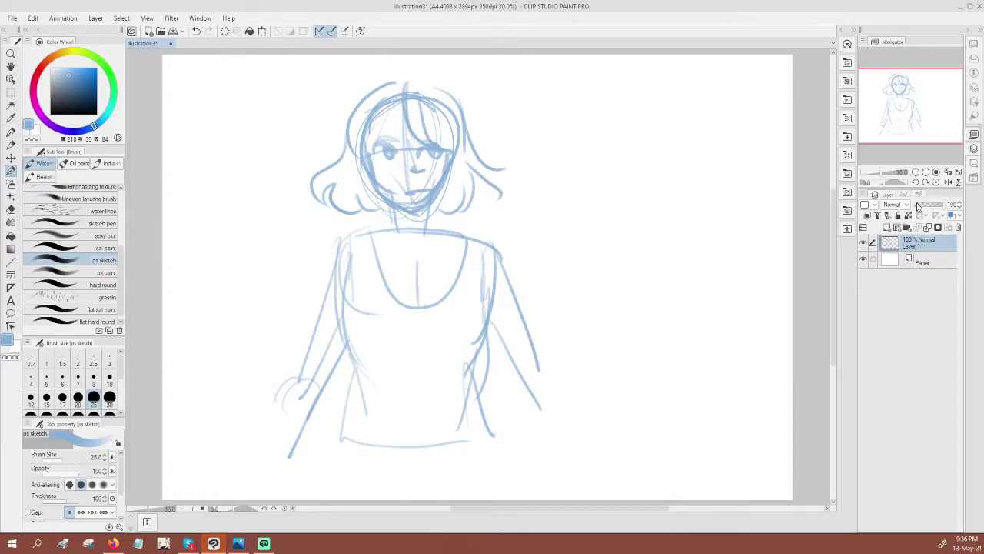
Lower the sketch layer's opacity to 20%, add a new layer above it and choose a near-black colour
{"action": "left_click", "coordinate": [920, 205]}
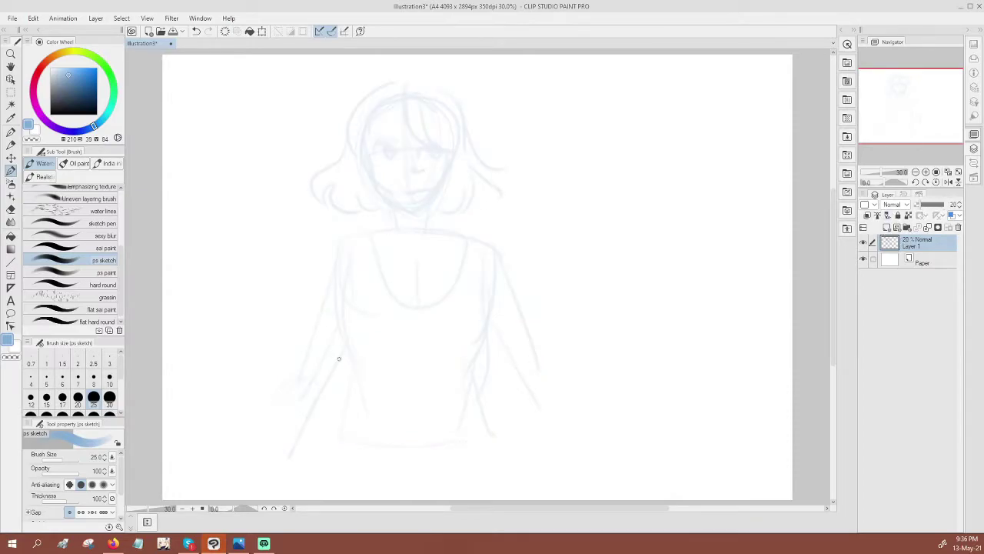
{"action": "left_click", "coordinate": [888, 228]}
{"action": "left_click_drag", "start_coordinate": [55, 108], "coordinate": [35, 116]}
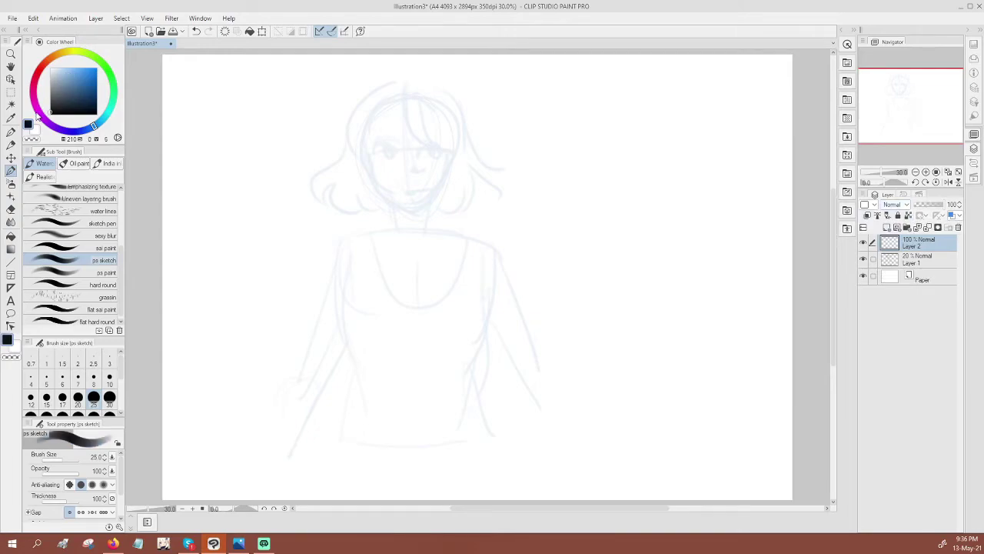
Set the brush size to 10 and ink the neck, the jawline and the outline of the left eye
{"action": "scroll", "coordinate": [387, 339], "scroll_direction": "up", "scroll_amount": 2}
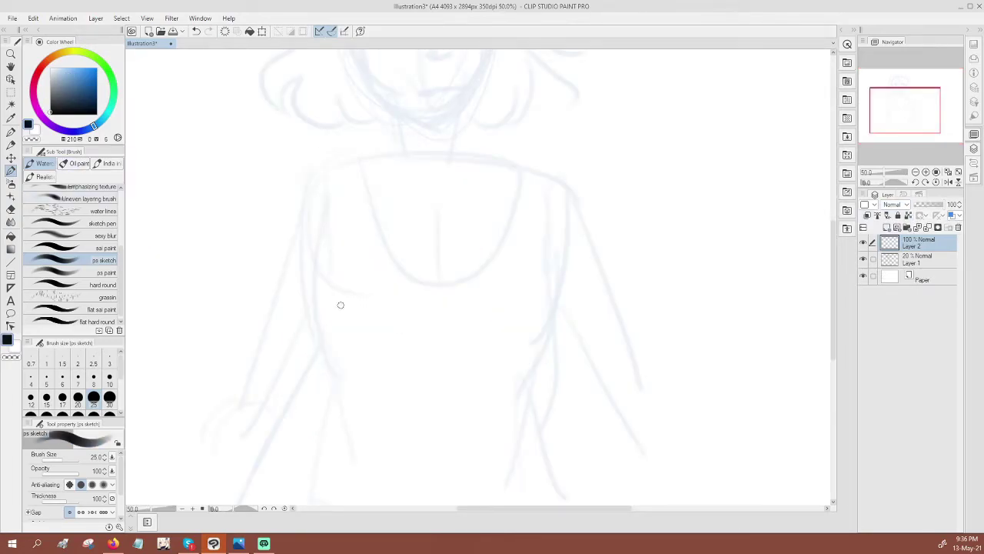
{"action": "left_click", "coordinate": [109, 379]}
{"action": "left_click_drag", "start_coordinate": [397, 114], "coordinate": [399, 151]}
{"action": "left_click_drag", "start_coordinate": [516, 157], "coordinate": [509, 270]}
{"action": "mouse_move", "coordinate": [336, 120]}
{"action": "left_mouse_down"}
{"action": "mouse_move", "coordinate": [382, 220]}
{"action": "mouse_move", "coordinate": [430, 245]}
{"action": "mouse_move", "coordinate": [422, 242]}
{"action": "mouse_move", "coordinate": [457, 222]}
{"action": "mouse_move", "coordinate": [472, 196]}
{"action": "left_mouse_up"}
{"action": "left_click_drag", "start_coordinate": [482, 141], "coordinate": [476, 185]}
{"action": "left_click_drag", "start_coordinate": [456, 221], "coordinate": [449, 278]}
{"action": "mouse_move", "coordinate": [356, 140]}
{"action": "left_mouse_down"}
{"action": "mouse_move", "coordinate": [369, 129]}
{"action": "mouse_move", "coordinate": [392, 131]}
{"action": "mouse_move", "coordinate": [369, 150]}
{"action": "mouse_move", "coordinate": [395, 140]}
{"action": "mouse_move", "coordinate": [380, 127]}
{"action": "left_mouse_up"}
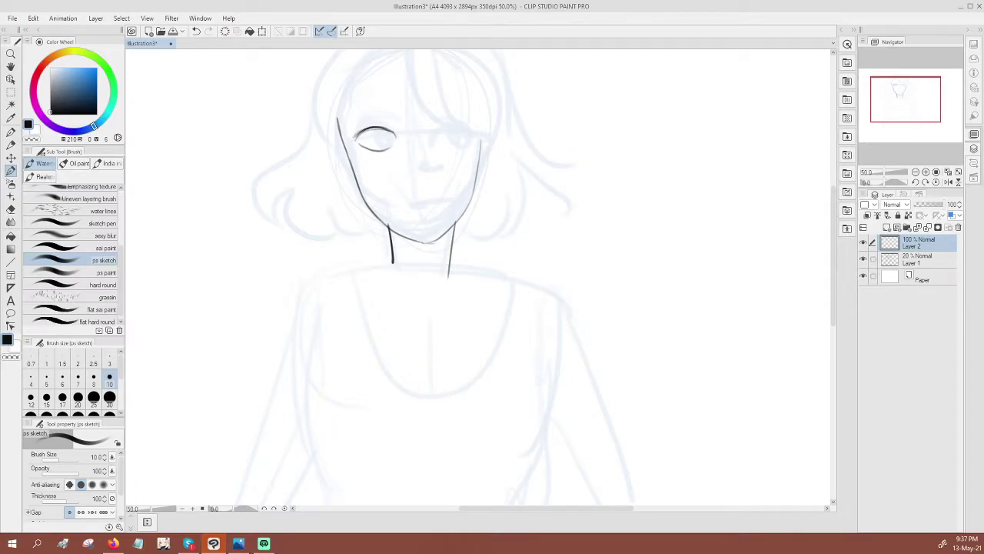
Ink the main swept fringe lock and its pointed tips across the right side of the face
{"action": "scroll", "coordinate": [462, 115], "scroll_direction": "up", "scroll_amount": 3}
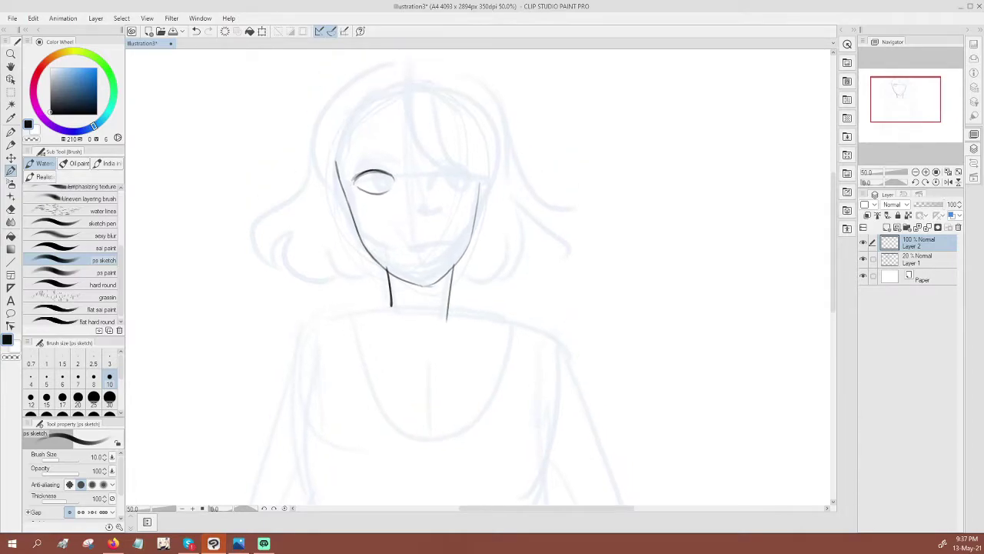
{"action": "mouse_move", "coordinate": [392, 101]}
{"action": "left_mouse_down"}
{"action": "mouse_move", "coordinate": [403, 146]}
{"action": "mouse_move", "coordinate": [438, 198]}
{"action": "left_mouse_up"}
{"action": "left_click_drag", "start_coordinate": [431, 140], "coordinate": [432, 220]}
{"action": "mouse_move", "coordinate": [471, 114]}
{"action": "left_mouse_down"}
{"action": "mouse_move", "coordinate": [487, 178]}
{"action": "mouse_move", "coordinate": [459, 215]}
{"action": "left_mouse_up"}
{"action": "mouse_move", "coordinate": [472, 174]}
{"action": "left_mouse_down"}
{"action": "mouse_move", "coordinate": [440, 226]}
{"action": "mouse_move", "coordinate": [466, 192]}
{"action": "left_mouse_up"}
{"action": "left_click_drag", "start_coordinate": [469, 192], "coordinate": [423, 229]}
Ink the fringe's curved outer edge and an inner strand falling from the crown, redrawing unsatisfactory strokes
{"action": "left_click_drag", "start_coordinate": [420, 84], "coordinate": [471, 128]}
{"action": "key", "text": "ctrl+z"}
{"action": "mouse_move", "coordinate": [419, 82]}
{"action": "left_mouse_down"}
{"action": "mouse_move", "coordinate": [394, 114]}
{"action": "mouse_move", "coordinate": [468, 80]}
{"action": "mouse_move", "coordinate": [498, 168]}
{"action": "mouse_move", "coordinate": [470, 204]}
{"action": "left_mouse_up"}
{"action": "left_click_drag", "start_coordinate": [432, 83], "coordinate": [451, 151]}
{"action": "key", "text": "ctrl+z"}
{"action": "left_click_drag", "start_coordinate": [424, 72], "coordinate": [449, 143]}
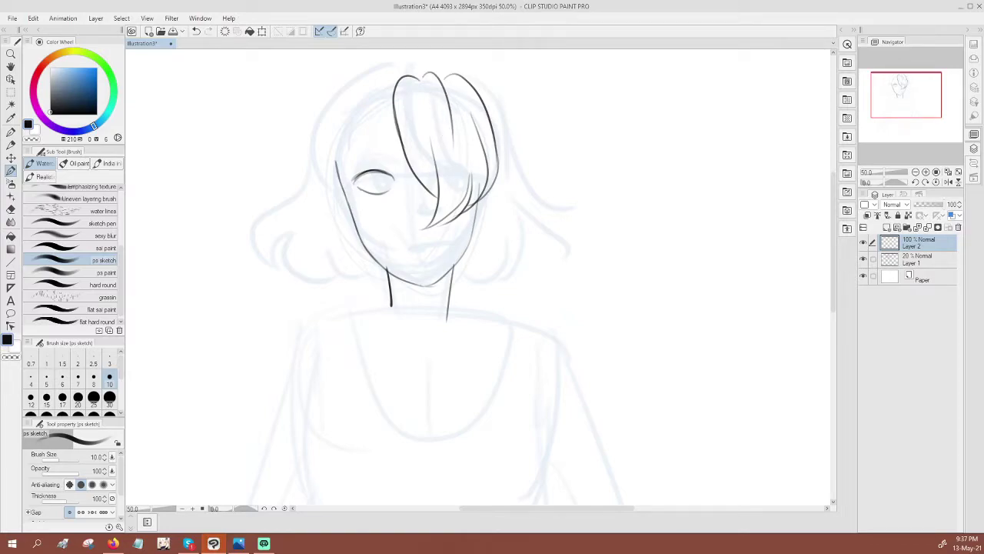
Ink the hair strands framing the left side of the face from the parting down past the eye
{"action": "mouse_move", "coordinate": [396, 113]}
{"action": "left_mouse_down"}
{"action": "mouse_move", "coordinate": [384, 144]}
{"action": "mouse_move", "coordinate": [355, 168]}
{"action": "left_mouse_up"}
{"action": "mouse_move", "coordinate": [371, 132]}
{"action": "left_mouse_down"}
{"action": "mouse_move", "coordinate": [350, 178]}
{"action": "mouse_move", "coordinate": [330, 163]}
{"action": "mouse_move", "coordinate": [342, 224]}
{"action": "left_mouse_up"}
{"action": "mouse_move", "coordinate": [358, 156]}
{"action": "left_mouse_down"}
{"action": "mouse_move", "coordinate": [345, 202]}
{"action": "mouse_move", "coordinate": [355, 243]}
{"action": "left_mouse_up"}
Ink the iris, a shaded nose and a downturned mouth, redrawing the strokes that miss
{"action": "mouse_move", "coordinate": [372, 170]}
{"action": "left_mouse_down"}
{"action": "mouse_move", "coordinate": [367, 186]}
{"action": "mouse_move", "coordinate": [386, 171]}
{"action": "mouse_move", "coordinate": [365, 186]}
{"action": "mouse_move", "coordinate": [385, 177]}
{"action": "mouse_move", "coordinate": [376, 178]}
{"action": "mouse_move", "coordinate": [419, 221]}
{"action": "left_mouse_up"}
{"action": "key", "text": "ctrl+z"}
{"action": "key", "text": "ctrl+z"}
{"action": "mouse_move", "coordinate": [412, 179]}
{"action": "left_mouse_down"}
{"action": "mouse_move", "coordinate": [420, 248]}
{"action": "mouse_move", "coordinate": [449, 248]}
{"action": "mouse_move", "coordinate": [421, 241]}
{"action": "mouse_move", "coordinate": [443, 240]}
{"action": "left_mouse_up"}
{"action": "key", "text": "ctrl+z"}
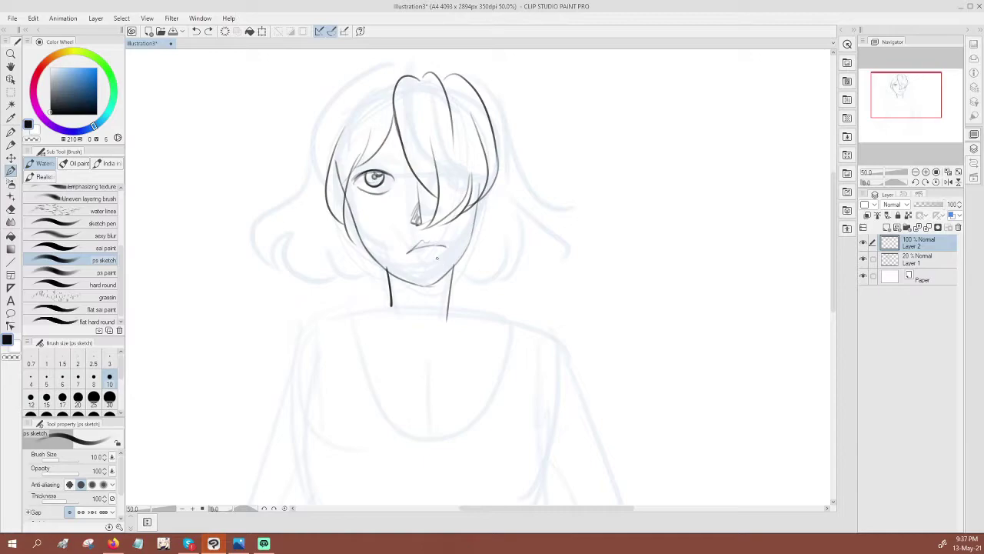
{"action": "key", "text": "ctrl+z"}
{"action": "key", "text": "ctrl+z"}
{"action": "mouse_move", "coordinate": [420, 248]}
{"action": "left_mouse_down"}
{"action": "mouse_move", "coordinate": [441, 248]}
{"action": "mouse_move", "coordinate": [429, 261]}
{"action": "left_mouse_up"}
{"action": "key", "text": "ctrl+z"}
Ink the left eyebrow and add the eyelid and lash details around the eye
{"action": "mouse_move", "coordinate": [365, 157]}
{"action": "left_mouse_down"}
{"action": "mouse_move", "coordinate": [396, 150]}
{"action": "mouse_move", "coordinate": [395, 142]}
{"action": "mouse_move", "coordinate": [368, 150]}
{"action": "mouse_move", "coordinate": [383, 144]}
{"action": "left_mouse_up"}
{"action": "left_click_drag", "start_coordinate": [354, 159], "coordinate": [396, 147]}
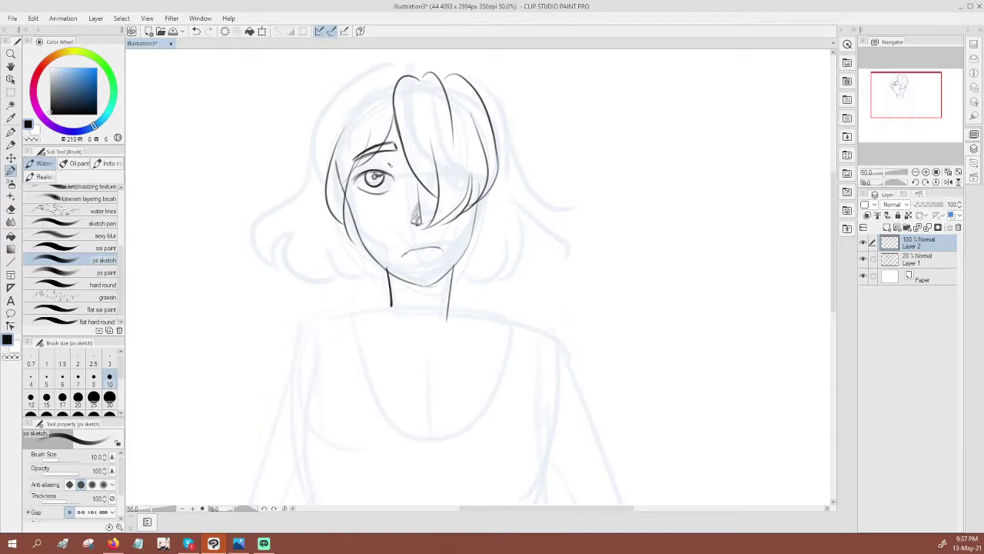
{"action": "mouse_move", "coordinate": [352, 177]}
{"action": "left_mouse_down"}
{"action": "mouse_move", "coordinate": [372, 169]}
{"action": "mouse_move", "coordinate": [361, 189]}
{"action": "mouse_move", "coordinate": [391, 188]}
{"action": "left_mouse_up"}
Ink the outer hair silhouette over the crown and down both sides of the head
{"action": "mouse_move", "coordinate": [388, 76]}
{"action": "left_mouse_down"}
{"action": "mouse_move", "coordinate": [324, 144]}
{"action": "mouse_move", "coordinate": [290, 205]}
{"action": "mouse_move", "coordinate": [298, 221]}
{"action": "left_mouse_up"}
{"action": "left_click_drag", "start_coordinate": [295, 186], "coordinate": [306, 233]}
{"action": "mouse_move", "coordinate": [393, 75]}
{"action": "left_mouse_down"}
{"action": "mouse_move", "coordinate": [310, 159]}
{"action": "mouse_move", "coordinate": [411, 65]}
{"action": "mouse_move", "coordinate": [455, 79]}
{"action": "left_mouse_up"}
{"action": "left_click_drag", "start_coordinate": [490, 112], "coordinate": [508, 189]}
{"action": "left_click_drag", "start_coordinate": [492, 108], "coordinate": [517, 289]}
{"action": "left_click_drag", "start_coordinate": [513, 234], "coordinate": [511, 296]}
Ink the inward-curling hair ends at the neck and a bulging outer lock on the right side
{"action": "mouse_move", "coordinate": [309, 189]}
{"action": "left_mouse_down"}
{"action": "mouse_move", "coordinate": [314, 283]}
{"action": "mouse_move", "coordinate": [352, 294]}
{"action": "left_mouse_up"}
{"action": "left_click_drag", "start_coordinate": [326, 256], "coordinate": [370, 301]}
{"action": "left_click_drag", "start_coordinate": [510, 232], "coordinate": [460, 303]}
{"action": "mouse_move", "coordinate": [488, 269]}
{"action": "left_mouse_down"}
{"action": "mouse_move", "coordinate": [459, 299]}
{"action": "mouse_move", "coordinate": [457, 288]}
{"action": "left_mouse_up"}
{"action": "left_click_drag", "start_coordinate": [389, 283], "coordinate": [366, 300]}
{"action": "mouse_move", "coordinate": [497, 117]}
{"action": "left_mouse_down"}
{"action": "mouse_move", "coordinate": [541, 178]}
{"action": "mouse_move", "coordinate": [538, 229]}
{"action": "left_mouse_up"}
{"action": "left_click_drag", "start_coordinate": [506, 156], "coordinate": [530, 226]}
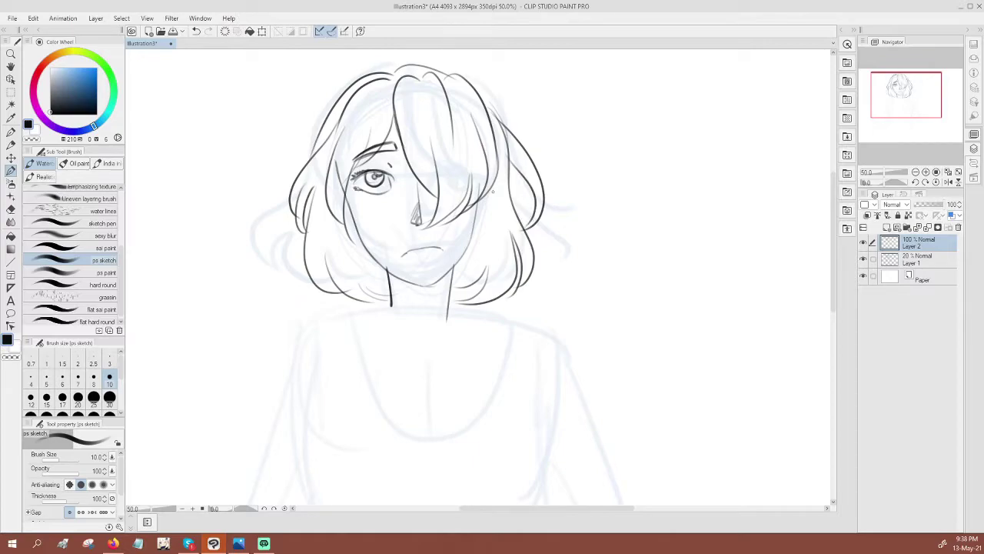
Erase part of the upper right hair outline with the Hard eraser, then redraw it and extend the fringe tips
{"action": "left_click", "coordinate": [11, 208]}
{"action": "mouse_move", "coordinate": [507, 163]}
{"action": "left_mouse_down"}
{"action": "mouse_move", "coordinate": [514, 142]}
{"action": "mouse_move", "coordinate": [497, 92]}
{"action": "mouse_move", "coordinate": [451, 65]}
{"action": "left_mouse_up"}
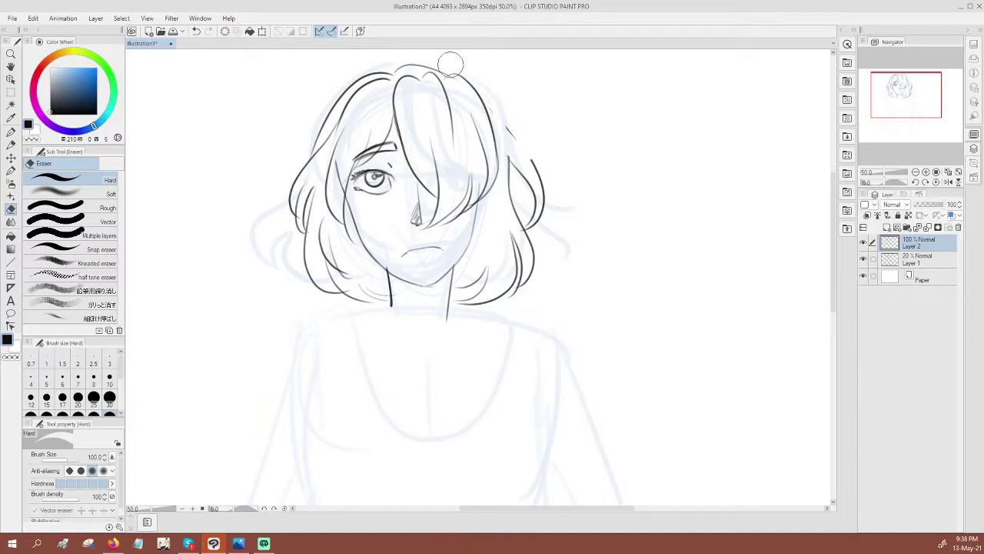
{"action": "left_click", "coordinate": [11, 170]}
{"action": "mouse_move", "coordinate": [476, 87]}
{"action": "left_mouse_down"}
{"action": "mouse_move", "coordinate": [535, 164]}
{"action": "mouse_move", "coordinate": [511, 206]}
{"action": "mouse_move", "coordinate": [466, 229]}
{"action": "left_mouse_up"}
{"action": "left_click_drag", "start_coordinate": [482, 195], "coordinate": [466, 225]}
{"action": "key", "text": "ctrl+z"}
{"action": "left_click_drag", "start_coordinate": [496, 186], "coordinate": [466, 226]}
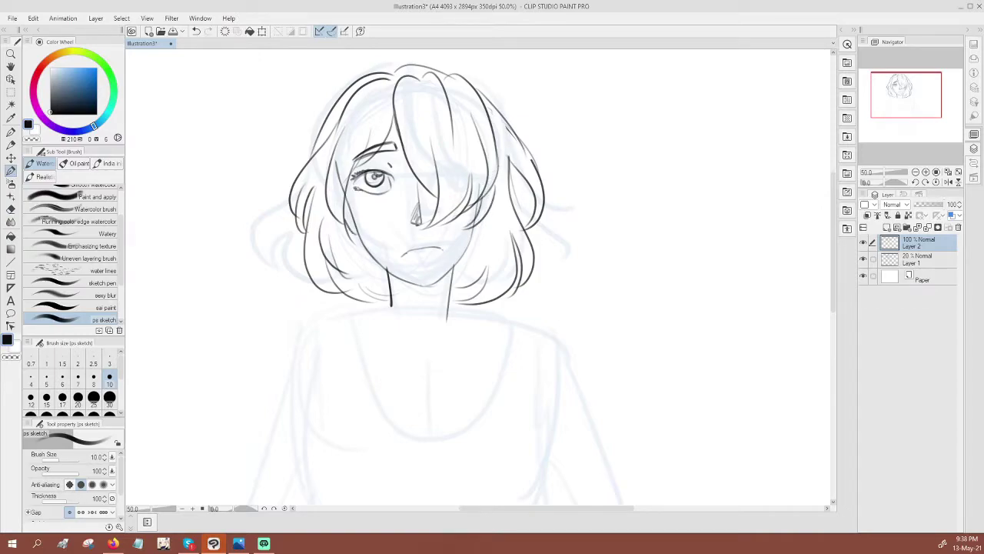
Clean up the overlapping hair lines near the left temple with the Hard eraser
{"action": "key", "text": "e"}
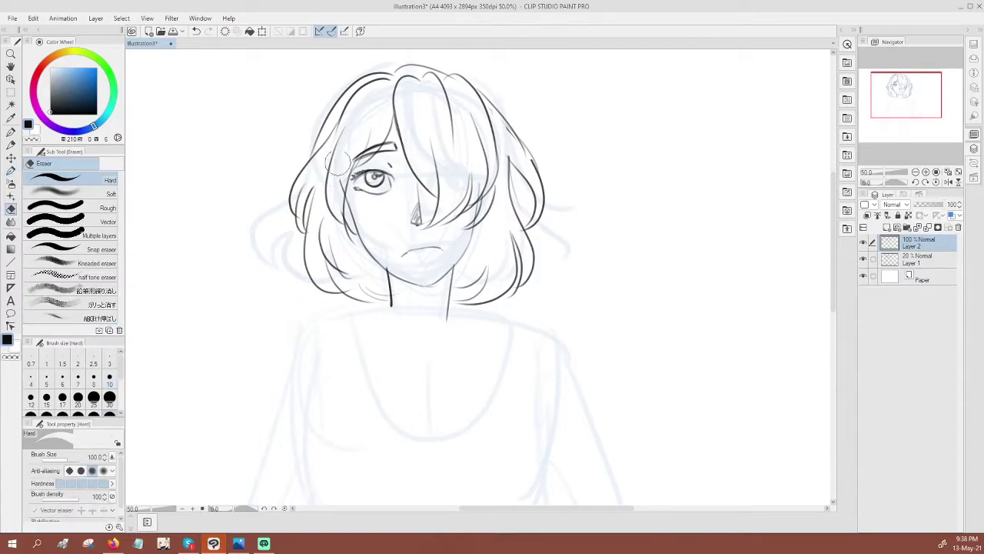
{"action": "scroll", "coordinate": [364, 111], "scroll_direction": "down", "scroll_amount": 1}
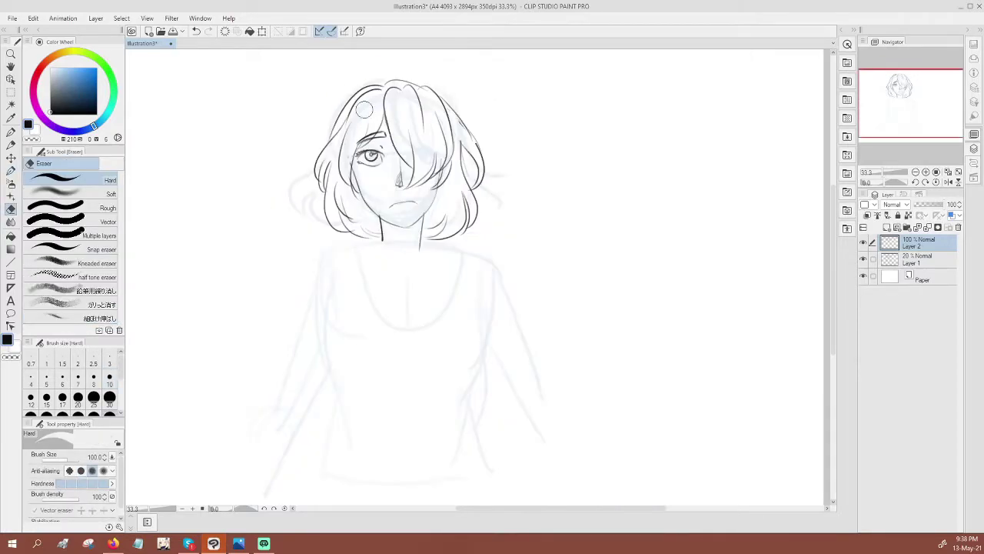
Ink the collarbones and the shoulder lines with the ps sketch brush, rounding the right shoulder into the arm
{"action": "left_click", "coordinate": [11, 171]}
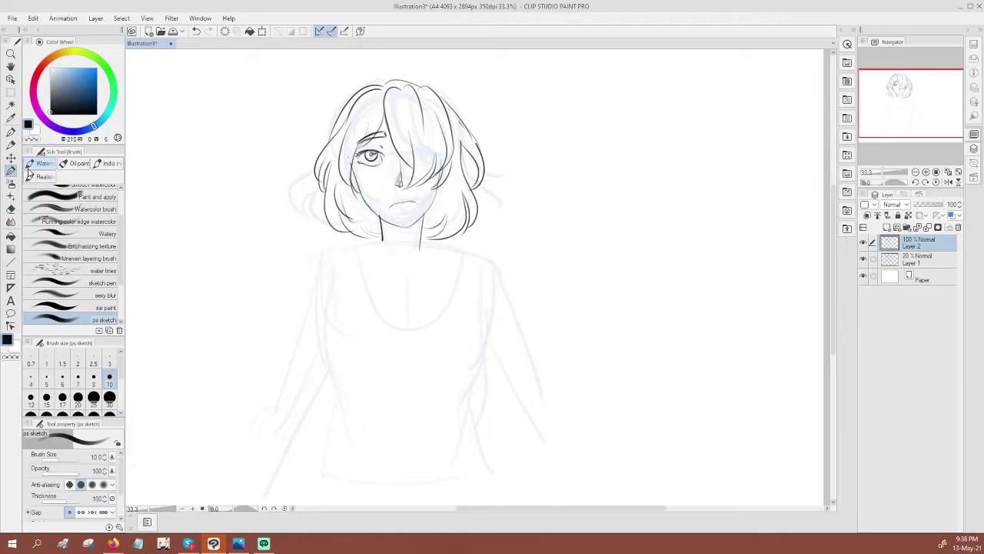
{"action": "key", "text": "ctrl+plus"}
{"action": "left_click_drag", "start_coordinate": [474, 267], "coordinate": [525, 227]}
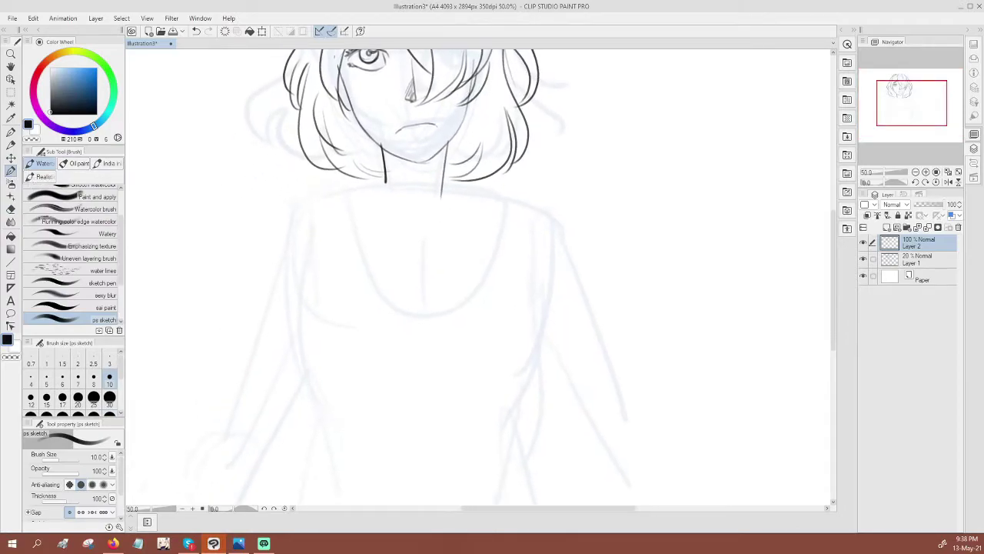
{"action": "left_click_drag", "start_coordinate": [390, 216], "coordinate": [415, 220]}
{"action": "left_click_drag", "start_coordinate": [427, 222], "coordinate": [475, 204]}
{"action": "left_click_drag", "start_coordinate": [380, 183], "coordinate": [333, 200]}
{"action": "mouse_move", "coordinate": [439, 186]}
{"action": "left_mouse_down"}
{"action": "mouse_move", "coordinate": [512, 201]}
{"action": "mouse_move", "coordinate": [584, 271]}
{"action": "left_mouse_up"}
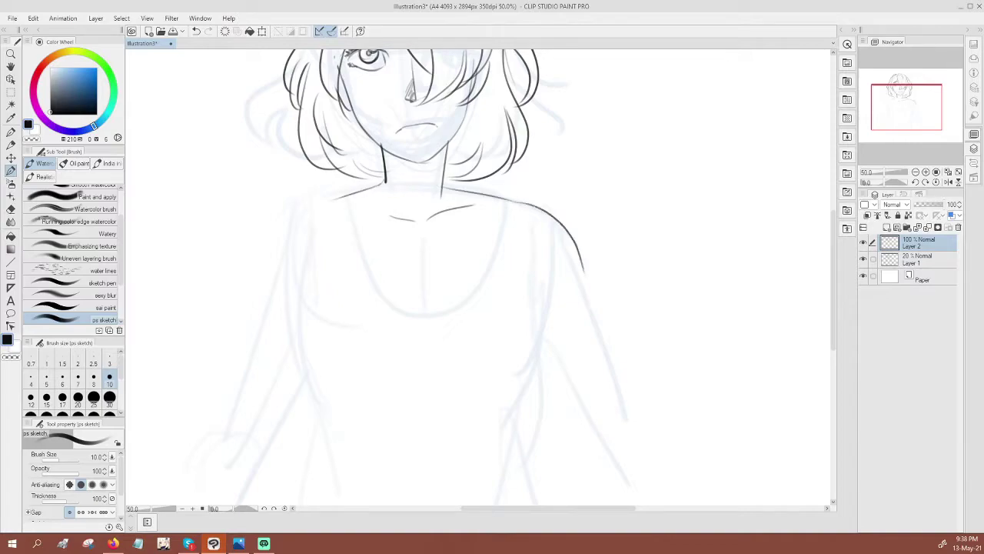
Ink the left shoulder with its outer upper arm, and both curved sides of the chest
{"action": "left_click_drag", "start_coordinate": [366, 190], "coordinate": [290, 223]}
{"action": "mouse_move", "coordinate": [349, 195]}
{"action": "left_mouse_down"}
{"action": "mouse_move", "coordinate": [283, 224]}
{"action": "mouse_move", "coordinate": [238, 343]}
{"action": "left_mouse_up"}
{"action": "left_click_drag", "start_coordinate": [286, 258], "coordinate": [318, 407]}
{"action": "key", "text": "ctrl+z"}
{"action": "mouse_move", "coordinate": [300, 283]}
{"action": "left_mouse_down"}
{"action": "mouse_move", "coordinate": [307, 372]}
{"action": "mouse_move", "coordinate": [336, 415]}
{"action": "left_mouse_up"}
{"action": "left_click_drag", "start_coordinate": [541, 265], "coordinate": [514, 427]}
Ink the waist sides and the pointed bottom hem of the top
{"action": "left_click_drag", "start_coordinate": [320, 400], "coordinate": [315, 476]}
{"action": "mouse_move", "coordinate": [522, 380]}
{"action": "left_mouse_down"}
{"action": "mouse_move", "coordinate": [528, 227]}
{"action": "mouse_move", "coordinate": [561, 368]}
{"action": "left_mouse_up"}
{"action": "mouse_move", "coordinate": [325, 299]}
{"action": "left_mouse_down"}
{"action": "mouse_move", "coordinate": [310, 372]}
{"action": "mouse_move", "coordinate": [340, 396]}
{"action": "mouse_move", "coordinate": [562, 370]}
{"action": "mouse_move", "coordinate": [524, 388]}
{"action": "left_mouse_up"}
Ink the curved fold line beneath the bust and a short crease beside it, redrawing failed strokes
{"action": "mouse_move", "coordinate": [358, 257]}
{"action": "left_mouse_down"}
{"action": "mouse_move", "coordinate": [447, 264]}
{"action": "mouse_move", "coordinate": [388, 272]}
{"action": "mouse_move", "coordinate": [500, 255]}
{"action": "left_mouse_up"}
{"action": "key", "text": "ctrl+z"}
{"action": "left_click_drag", "start_coordinate": [362, 260], "coordinate": [529, 233]}
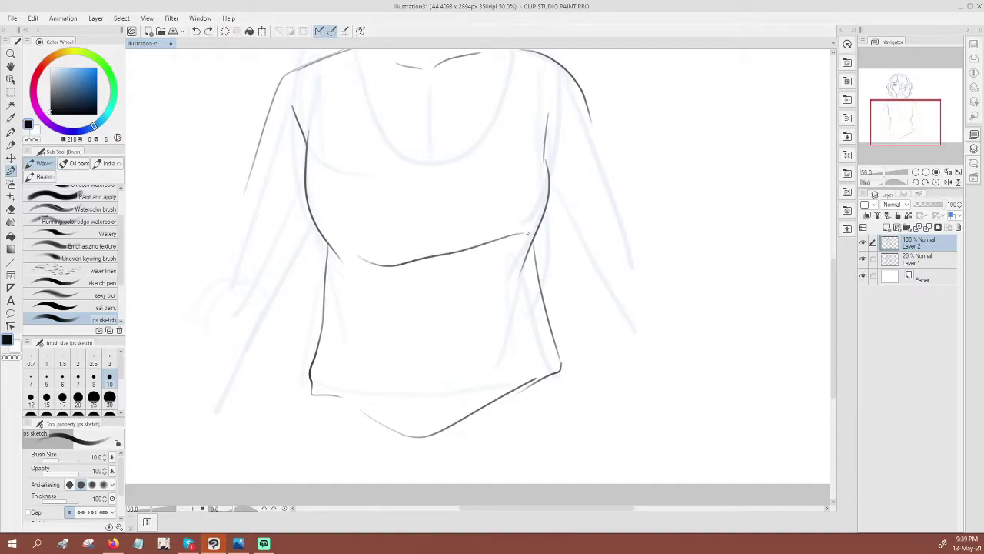
{"action": "key", "text": "ctrl+z"}
{"action": "left_click_drag", "start_coordinate": [357, 255], "coordinate": [505, 242]}
{"action": "left_click_drag", "start_coordinate": [439, 274], "coordinate": [481, 257]}
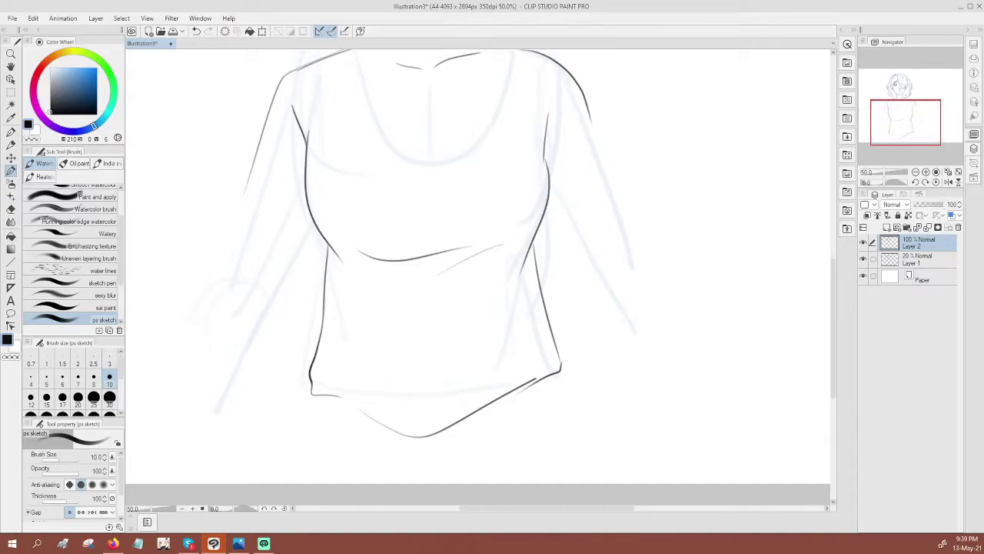
Ink the inner and outer edges of the left arm
{"action": "left_click_drag", "start_coordinate": [312, 218], "coordinate": [264, 300]}
{"action": "mouse_move", "coordinate": [249, 173]}
{"action": "left_mouse_down"}
{"action": "mouse_move", "coordinate": [209, 294]}
{"action": "mouse_move", "coordinate": [257, 309]}
{"action": "left_mouse_up"}
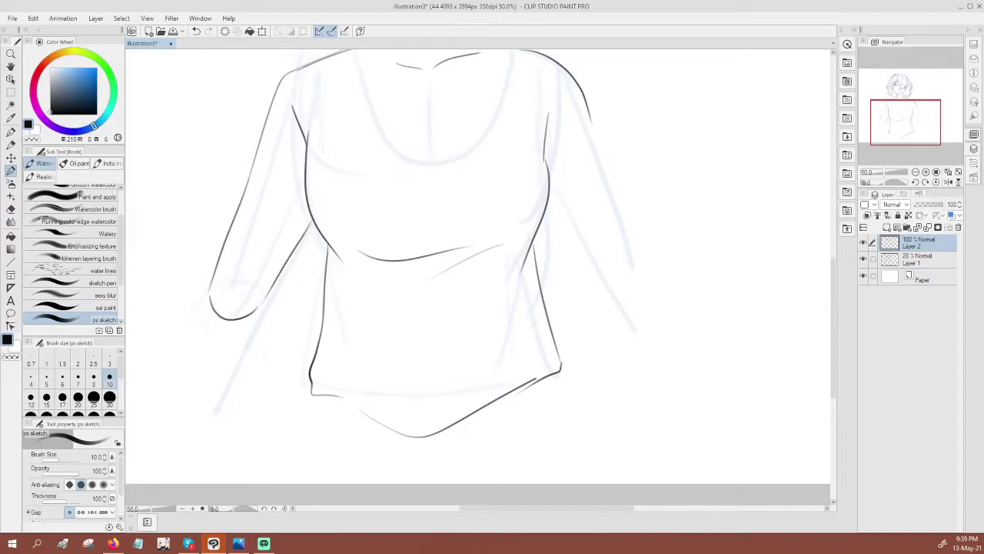
{"action": "left_click_drag", "start_coordinate": [630, 191], "coordinate": [619, 250]}
{"action": "mouse_move", "coordinate": [577, 173]}
{"action": "left_mouse_down"}
{"action": "mouse_move", "coordinate": [621, 260]}
{"action": "mouse_move", "coordinate": [531, 306]}
{"action": "left_mouse_up"}
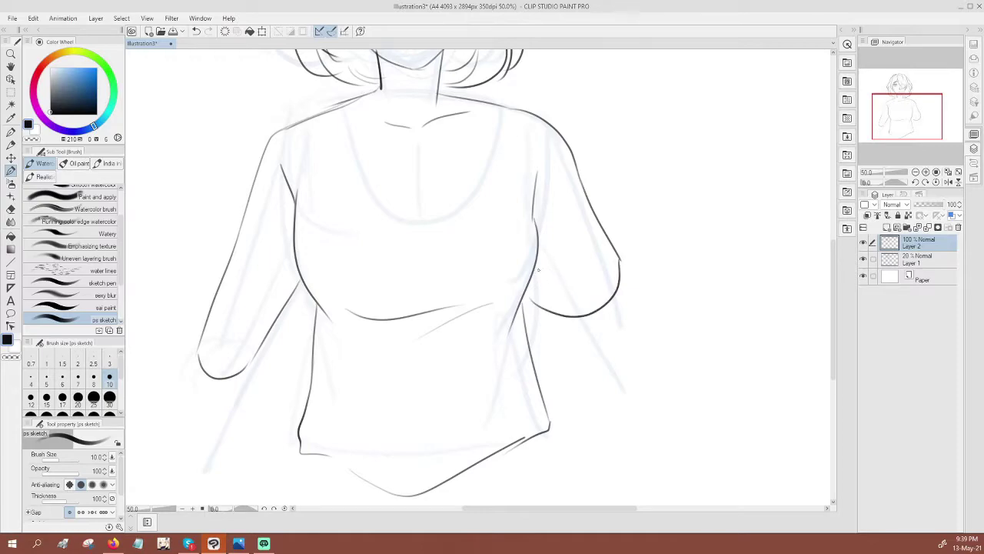
{"action": "left_click_drag", "start_coordinate": [540, 253], "coordinate": [581, 312]}
{"action": "key", "text": "ctrl+z"}
{"action": "mouse_move", "coordinate": [540, 258]}
{"action": "left_mouse_down"}
{"action": "mouse_move", "coordinate": [586, 307]}
{"action": "mouse_move", "coordinate": [630, 252]}
{"action": "mouse_move", "coordinate": [635, 279]}
{"action": "mouse_move", "coordinate": [586, 303]}
{"action": "left_mouse_up"}
{"action": "key", "text": "ctrl+z"}
{"action": "key", "text": "ctrl+z"}
{"action": "key", "text": "ctrl+z"}
{"action": "key", "text": "ctrl+z"}
{"action": "key", "text": "ctrl+z"}
Ink the right arm as two open-ended lines angling outward from the armpit and the shoulder
{"action": "left_click_drag", "start_coordinate": [540, 247], "coordinate": [584, 297]}
{"action": "left_click_drag", "start_coordinate": [582, 181], "coordinate": [660, 294]}
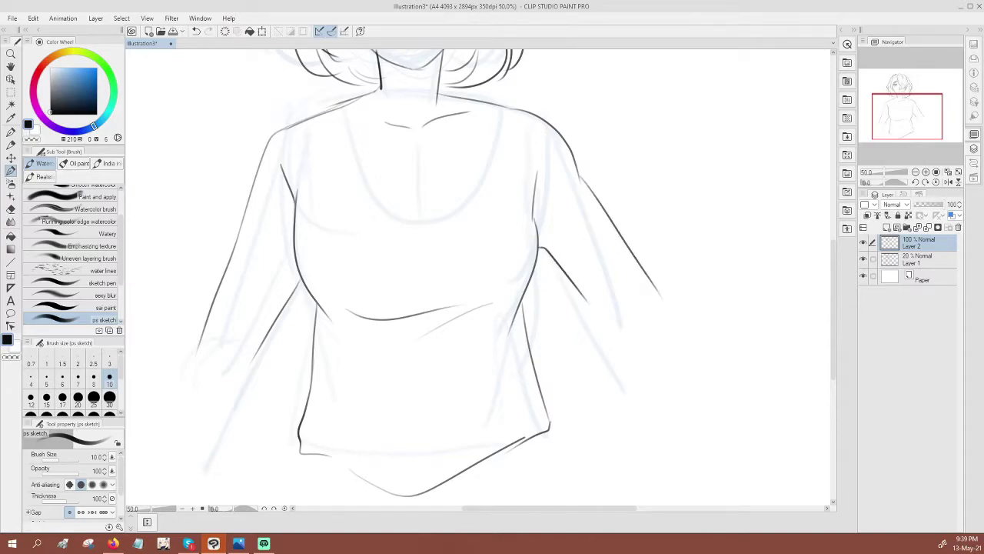
Ink the deep U-shaped neckline of the tank top, redrawing strokes until the curve fits
{"action": "scroll", "coordinate": [560, 259], "scroll_direction": "up", "scroll_amount": 3}
{"action": "left_click_drag", "start_coordinate": [349, 198], "coordinate": [402, 296]}
{"action": "key", "text": "ctrl+z"}
{"action": "mouse_move", "coordinate": [347, 185]}
{"action": "left_mouse_down"}
{"action": "mouse_move", "coordinate": [379, 273]}
{"action": "mouse_move", "coordinate": [439, 315]}
{"action": "mouse_move", "coordinate": [500, 192]}
{"action": "left_mouse_up"}
{"action": "key", "text": "ctrl+z"}
{"action": "key", "text": "ctrl+z"}
{"action": "mouse_move", "coordinate": [348, 185]}
{"action": "left_mouse_down"}
{"action": "mouse_move", "coordinate": [410, 306]}
{"action": "mouse_move", "coordinate": [474, 235]}
{"action": "left_mouse_up"}
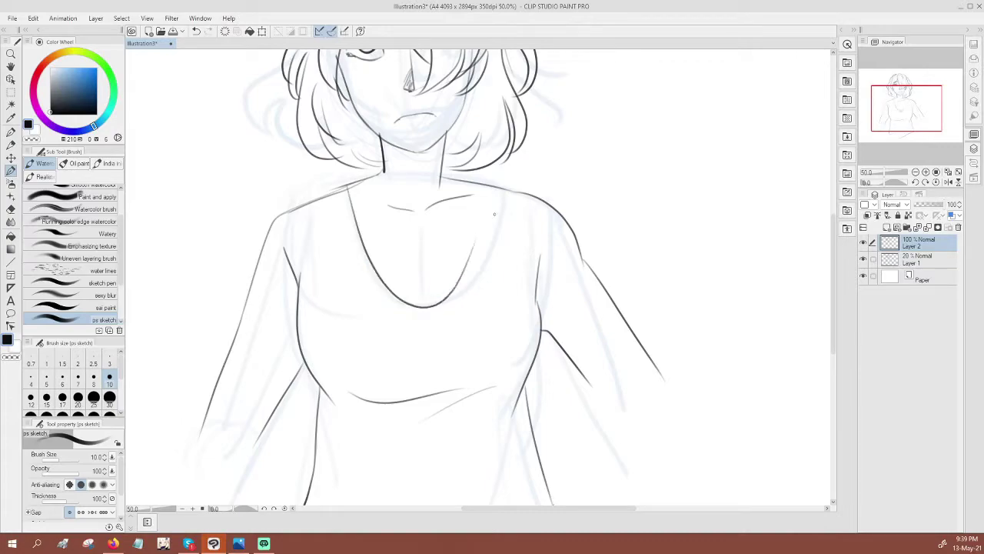
{"action": "left_click_drag", "start_coordinate": [485, 184], "coordinate": [462, 266]}
{"action": "key", "text": "ctrl+z"}
Ink the tank top's shoulder straps and armhole edges, and strengthen the right side of the chest
{"action": "left_click_drag", "start_coordinate": [308, 205], "coordinate": [296, 314]}
{"action": "key", "text": "ctrl+z"}
{"action": "mouse_move", "coordinate": [344, 187]}
{"action": "left_mouse_down"}
{"action": "mouse_move", "coordinate": [308, 203]}
{"action": "mouse_move", "coordinate": [300, 287]}
{"action": "left_mouse_up"}
{"action": "key", "text": "ctrl+z"}
{"action": "left_click_drag", "start_coordinate": [520, 193], "coordinate": [542, 332]}
{"action": "left_click_drag", "start_coordinate": [543, 291], "coordinate": [531, 377]}
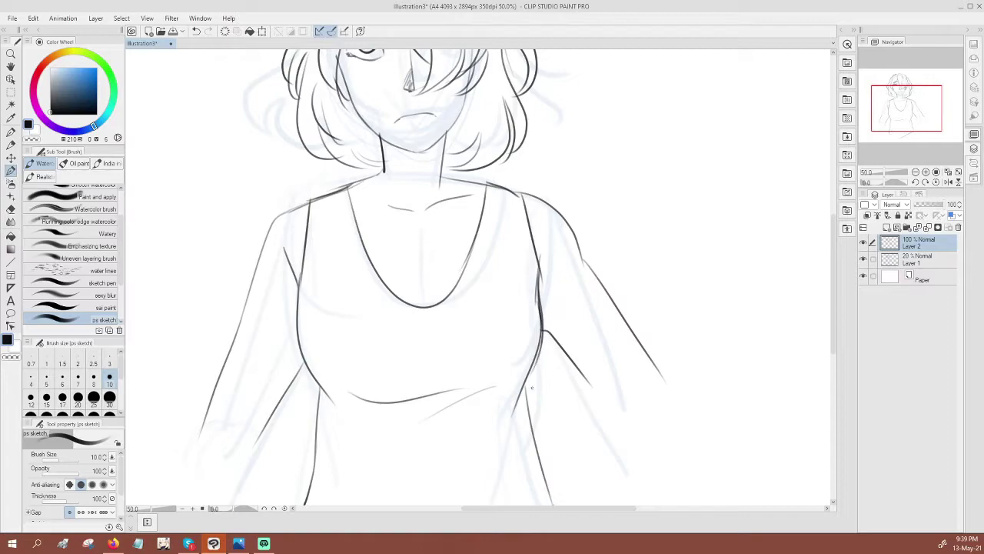
{"action": "left_click_drag", "start_coordinate": [543, 338], "coordinate": [510, 412]}
Ink a short cleavage line at the lowest point of the neckline
{"action": "scroll", "coordinate": [526, 420], "scroll_direction": "down", "scroll_amount": 2}
{"action": "scroll", "coordinate": [509, 403], "scroll_direction": "up", "scroll_amount": 1}
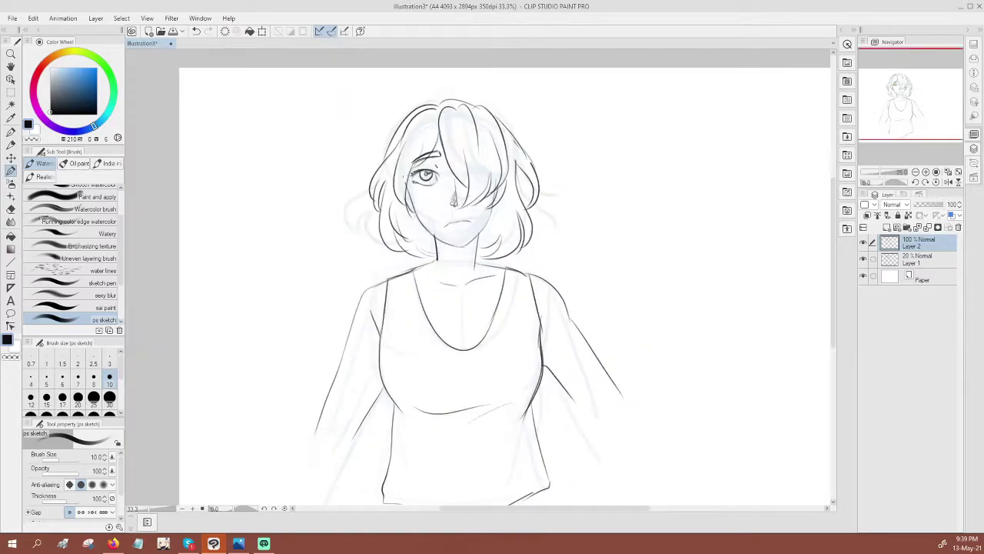
{"action": "key", "text": "ctrl+z"}
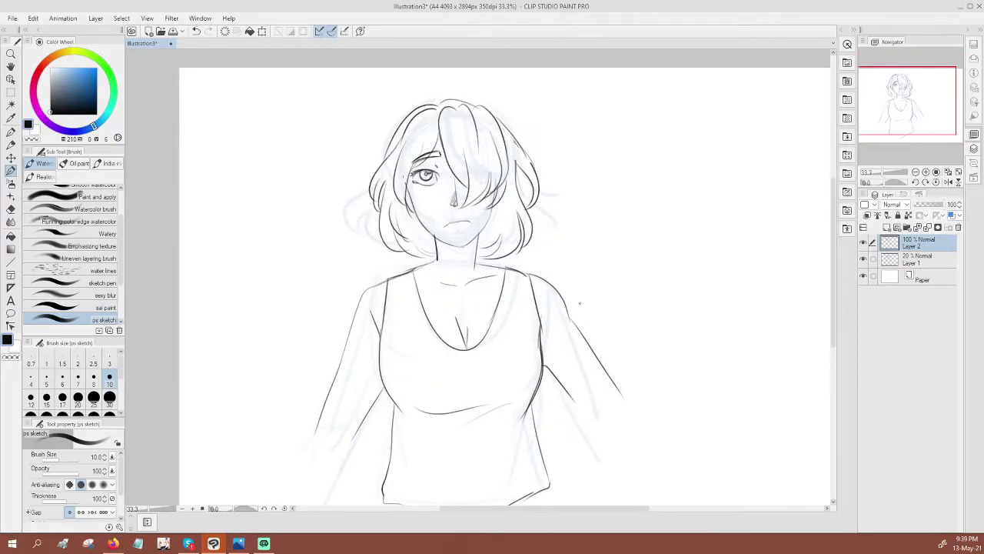
Lasso the inked head and hair, scale them down slightly with a transform, and clear the selection
{"action": "left_click", "coordinate": [11, 92]}
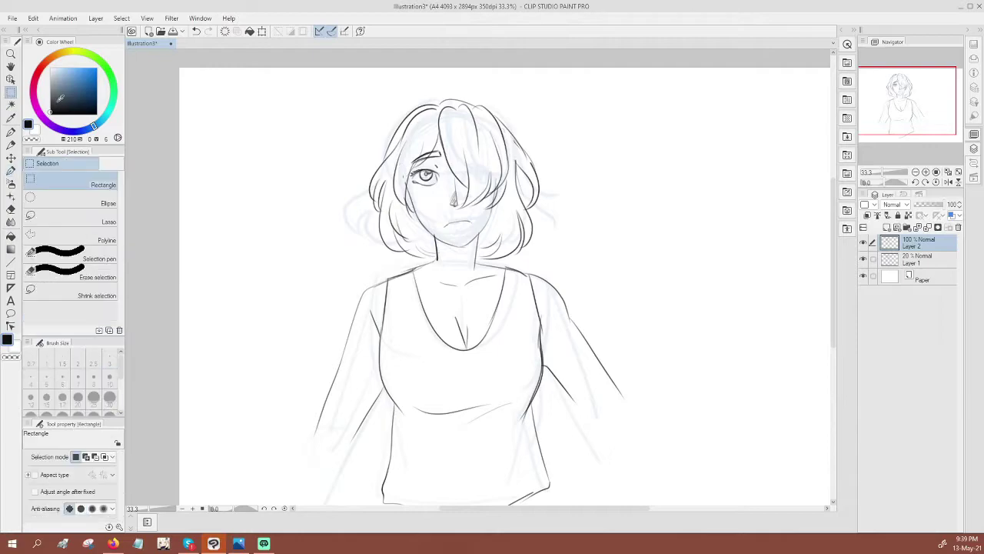
{"action": "left_click", "coordinate": [73, 219]}
{"action": "mouse_move", "coordinate": [331, 241]}
{"action": "left_mouse_down"}
{"action": "mouse_move", "coordinate": [376, 86]}
{"action": "mouse_move", "coordinate": [593, 139]}
{"action": "mouse_move", "coordinate": [560, 252]}
{"action": "mouse_move", "coordinate": [487, 261]}
{"action": "mouse_move", "coordinate": [483, 229]}
{"action": "mouse_move", "coordinate": [461, 247]}
{"action": "mouse_move", "coordinate": [438, 232]}
{"action": "mouse_move", "coordinate": [433, 257]}
{"action": "left_mouse_up"}
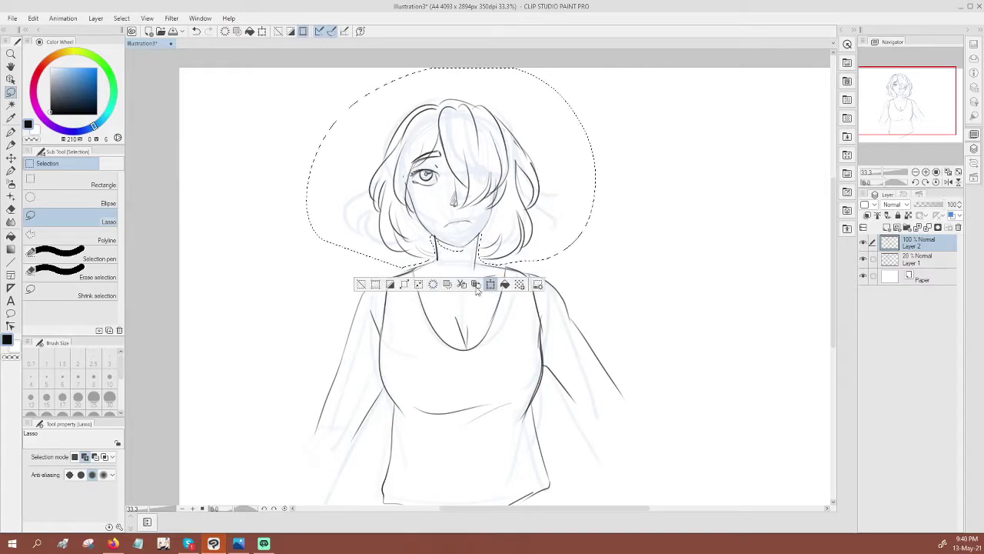
{"action": "left_click", "coordinate": [487, 283]}
{"action": "left_click_drag", "start_coordinate": [315, 261], "coordinate": [323, 256]}
{"action": "left_click_drag", "start_coordinate": [493, 163], "coordinate": [486, 172]}
{"action": "left_click", "coordinate": [420, 284]}
{"action": "left_click", "coordinate": [362, 284]}
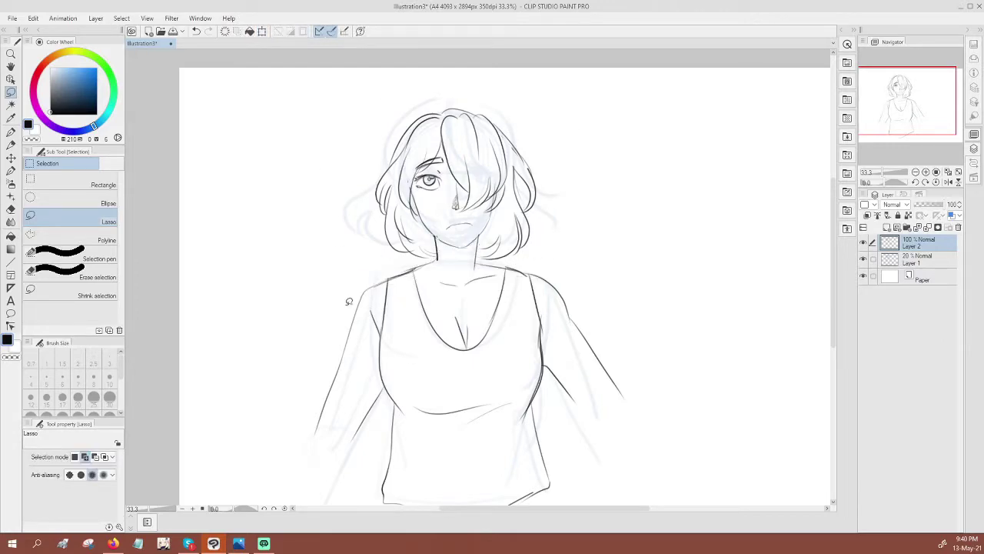
Erase the outer contour of the left side of the chest and re-ink it as a smoother curve with the ps sketch brush
{"action": "scroll", "coordinate": [383, 470], "scroll_direction": "up", "scroll_amount": 1}
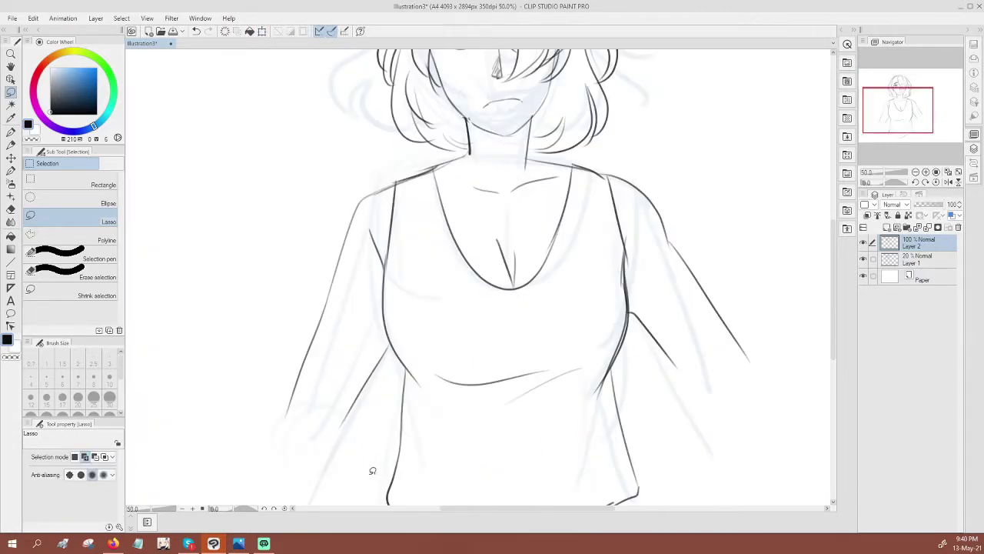
{"action": "left_click", "coordinate": [10, 208]}
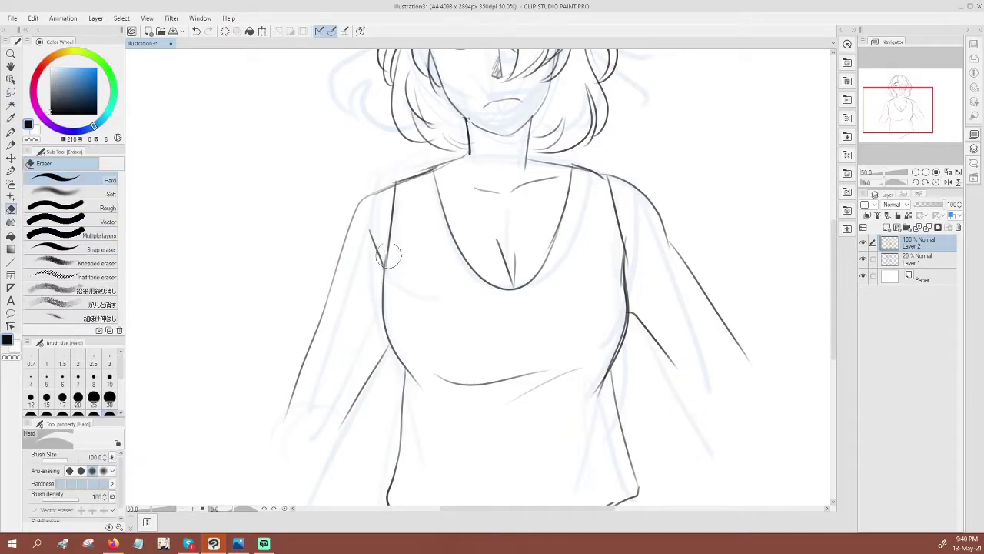
{"action": "left_click", "coordinate": [11, 171]}
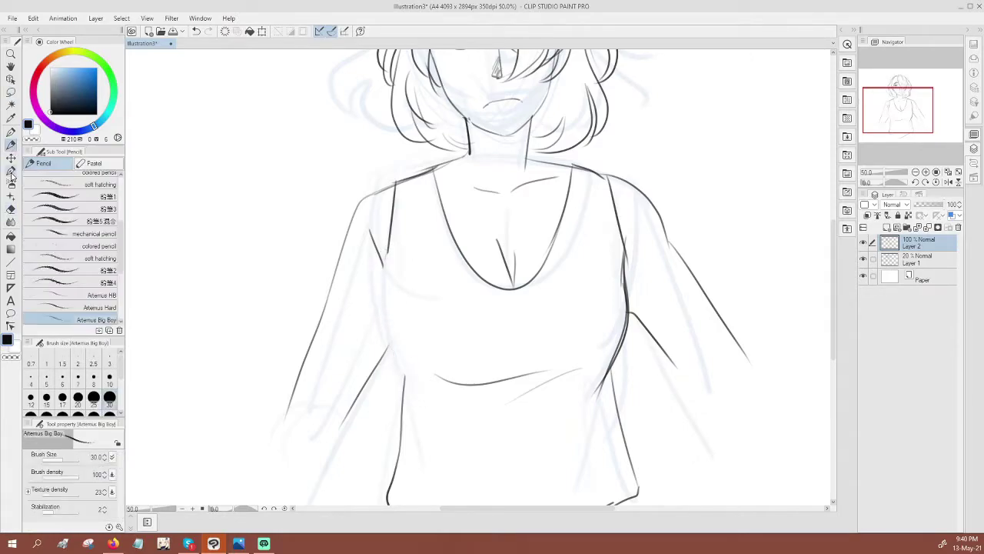
{"action": "left_click_drag", "start_coordinate": [389, 250], "coordinate": [414, 369]}
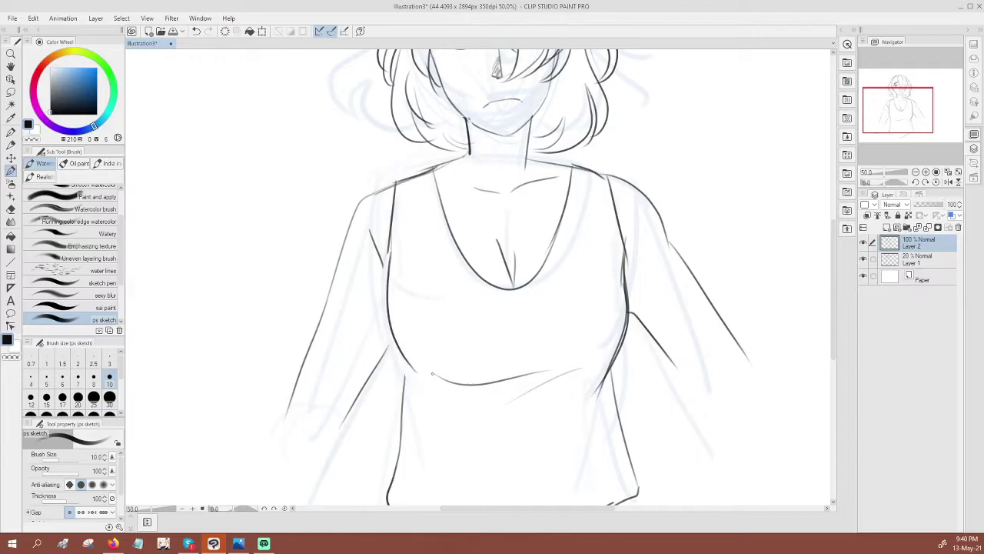
{"action": "key", "text": "ctrl+z"}
{"action": "left_click_drag", "start_coordinate": [389, 264], "coordinate": [416, 377]}
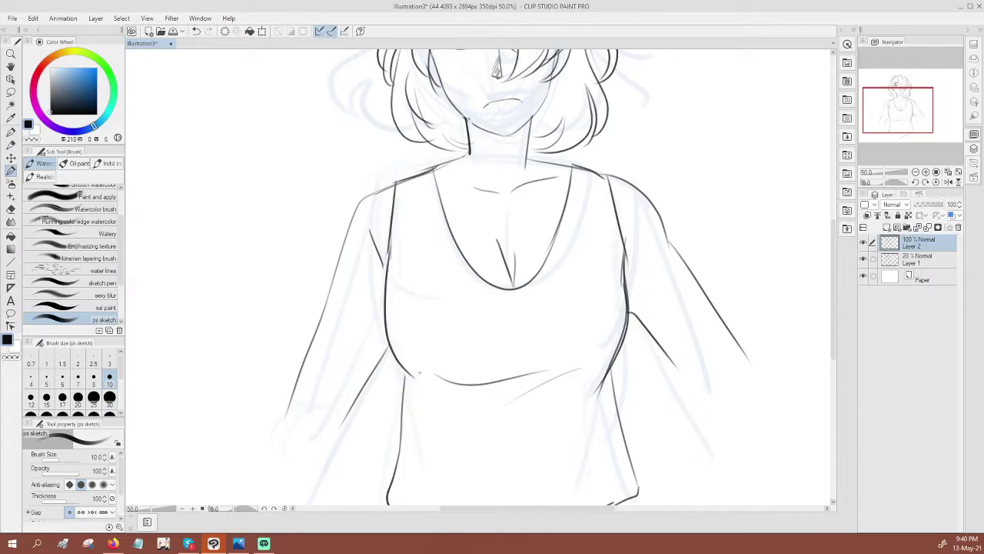
{"action": "scroll", "coordinate": [580, 313], "scroll_direction": "down", "scroll_amount": 1}
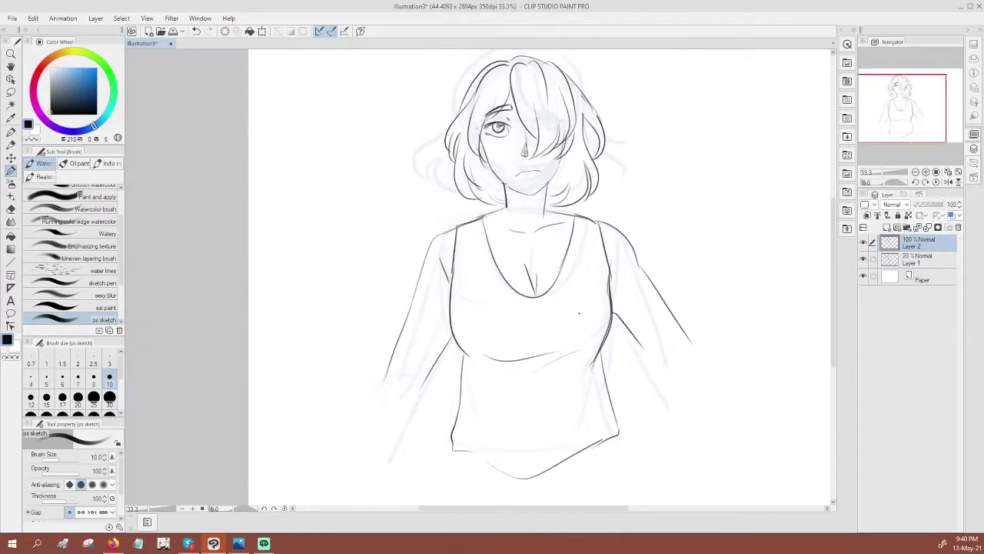
{"action": "key", "text": "ctrl+z"}
Remove the inked mouth and redraw it as a small downturned frown
{"action": "scroll", "coordinate": [720, 327], "scroll_direction": "up", "scroll_amount": 2}
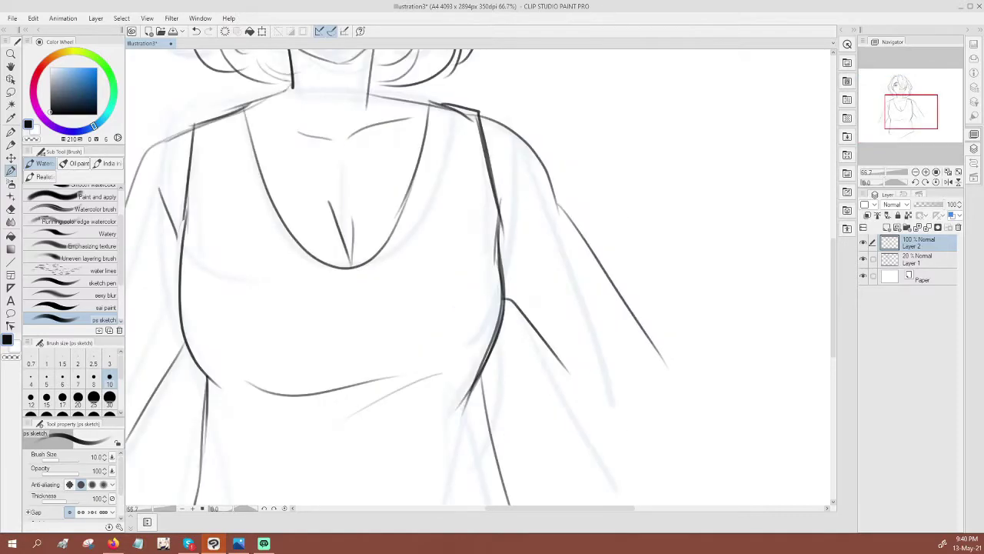
{"action": "left_click_drag", "start_coordinate": [445, 163], "coordinate": [564, 349]}
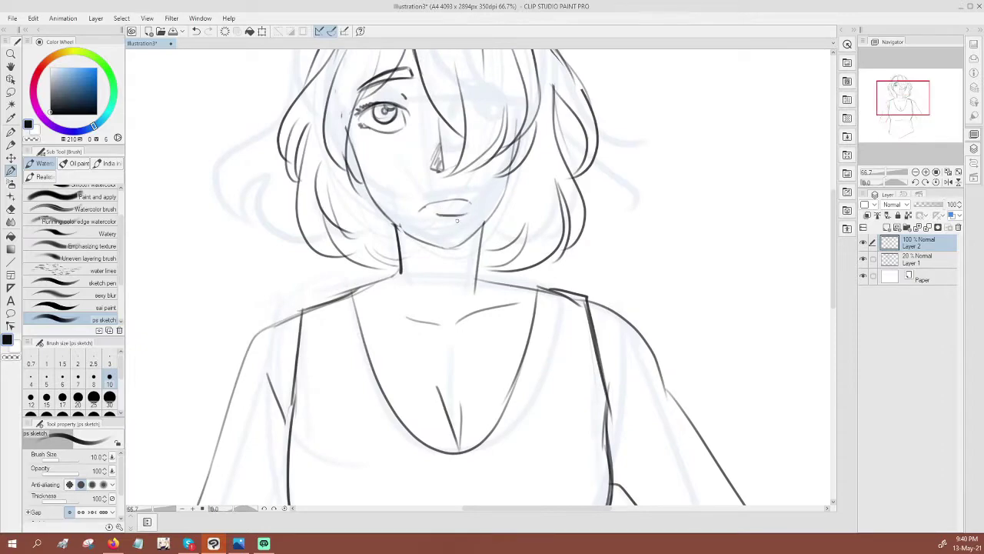
{"action": "key", "text": "ctrl+z"}
{"action": "key", "text": "ctrl+z"}
{"action": "mouse_move", "coordinate": [419, 208]}
{"action": "left_mouse_down"}
{"action": "mouse_move", "coordinate": [442, 191]}
{"action": "mouse_move", "coordinate": [471, 200]}
{"action": "left_mouse_up"}
{"action": "mouse_move", "coordinate": [357, 179]}
{"action": "left_mouse_down"}
{"action": "mouse_move", "coordinate": [367, 256]}
{"action": "mouse_move", "coordinate": [482, 262]}
{"action": "left_mouse_up"}
{"action": "key", "text": "ctrl+z"}
{"action": "key", "text": "ctrl+z"}
{"action": "left_click_drag", "start_coordinate": [398, 270], "coordinate": [463, 292]}
{"action": "key", "text": "ctrl+z"}
{"action": "key", "text": "ctrl+z"}
Hide the blue sketch layer and add a new layer directly beneath the line art layer
{"action": "key", "text": "ctrl+minus"}
{"action": "key", "text": "ctrl+minus"}
{"action": "left_click_drag", "start_coordinate": [648, 336], "coordinate": [612, 290]}
{"action": "left_click", "coordinate": [863, 260]}
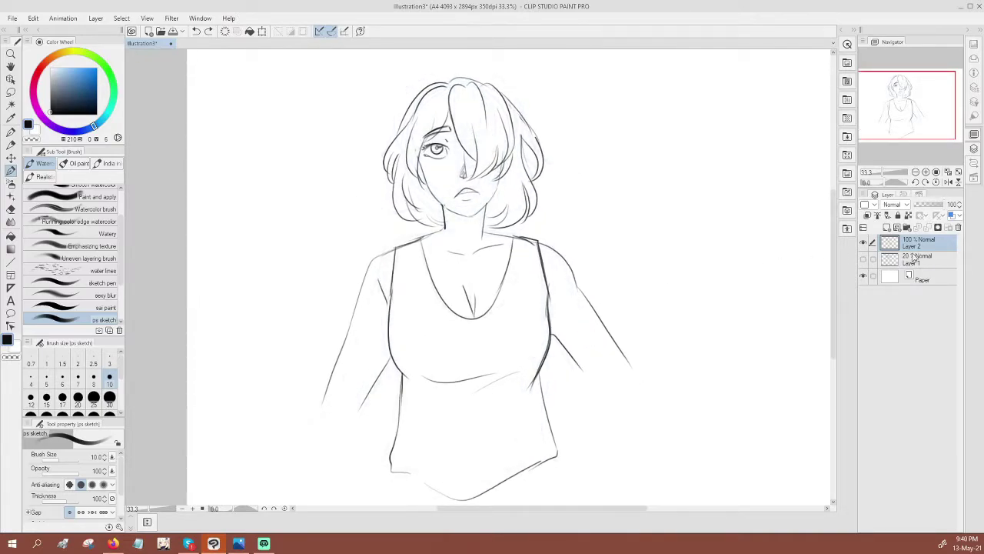
{"action": "left_click", "coordinate": [887, 229]}
{"action": "left_click_drag", "start_coordinate": [924, 244], "coordinate": [922, 274]}
{"action": "key", "text": "ctrl+plus"}
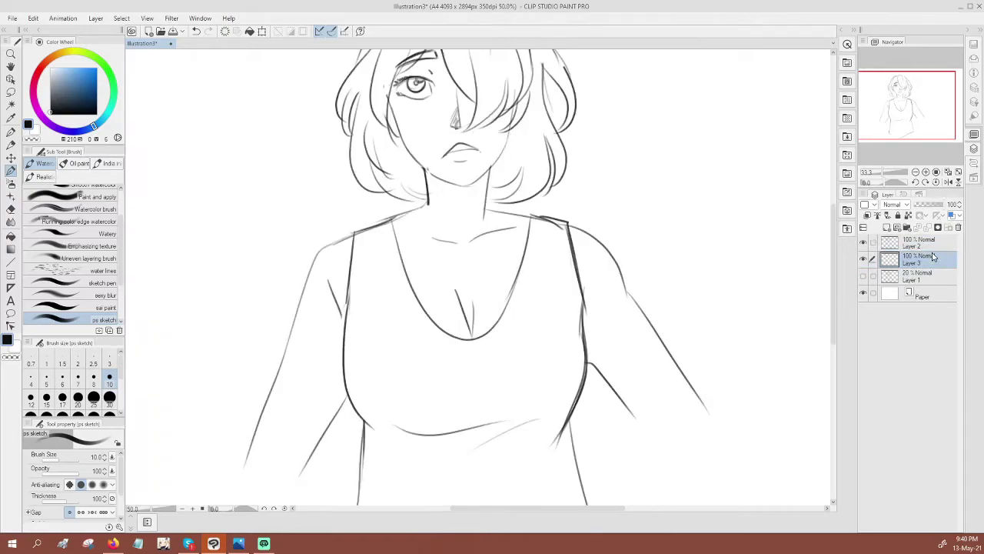
Paint a light grey base over the whole tank top on the new layer with the ps paint brush at size 100
{"action": "left_click_drag", "start_coordinate": [502, 335], "coordinate": [484, 279]}
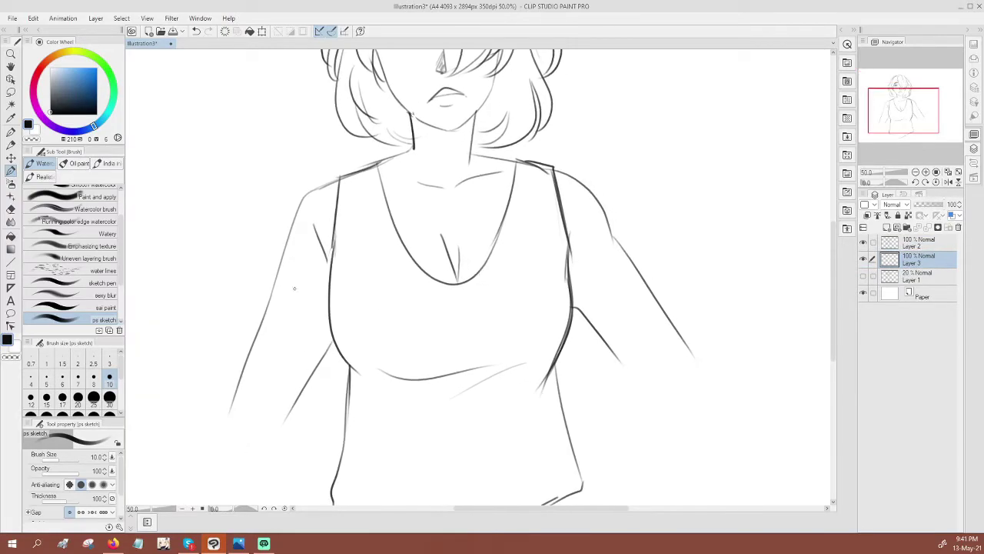
{"action": "left_click", "coordinate": [49, 73]}
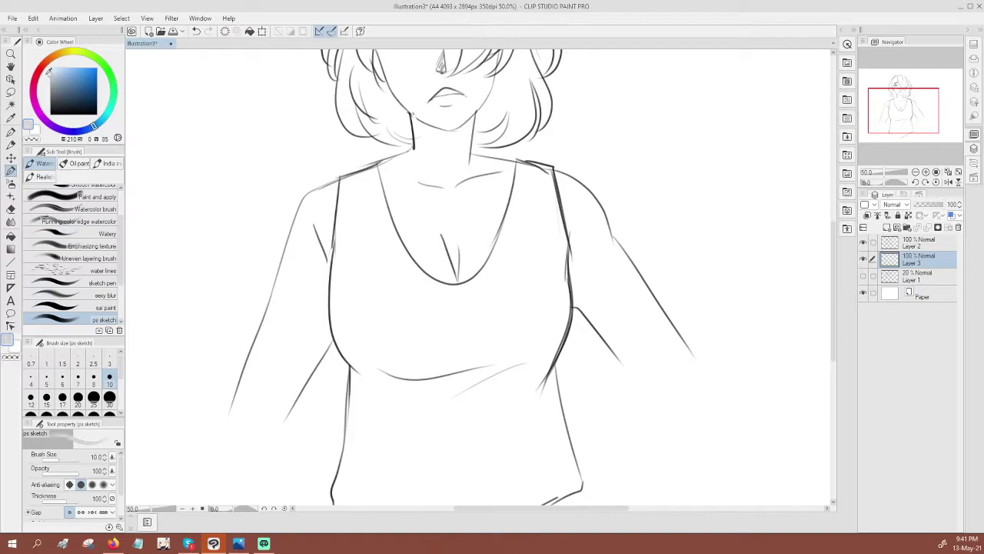
{"action": "left_click", "coordinate": [109, 414]}
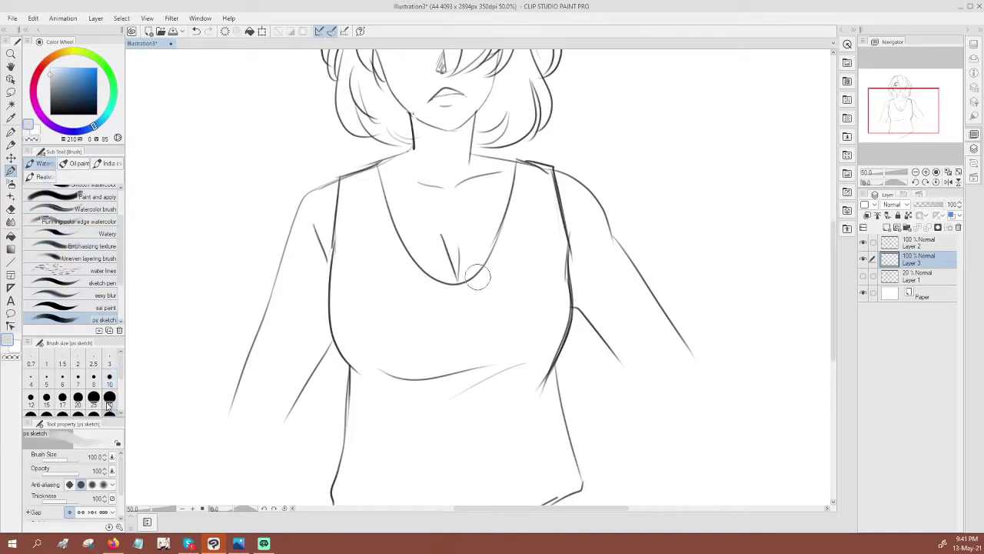
{"action": "scroll", "coordinate": [95, 318], "scroll_direction": "down", "scroll_amount": 2}
{"action": "left_click", "coordinate": [100, 292]}
{"action": "mouse_move", "coordinate": [343, 323]}
{"action": "left_mouse_down"}
{"action": "mouse_move", "coordinate": [344, 248]}
{"action": "mouse_move", "coordinate": [366, 354]}
{"action": "mouse_move", "coordinate": [377, 354]}
{"action": "mouse_move", "coordinate": [349, 215]}
{"action": "mouse_move", "coordinate": [353, 173]}
{"action": "mouse_move", "coordinate": [376, 257]}
{"action": "mouse_move", "coordinate": [379, 197]}
{"action": "mouse_move", "coordinate": [387, 330]}
{"action": "mouse_move", "coordinate": [367, 356]}
{"action": "mouse_move", "coordinate": [409, 355]}
{"action": "left_mouse_up"}
{"action": "mouse_move", "coordinate": [542, 346]}
{"action": "left_mouse_down"}
{"action": "mouse_move", "coordinate": [504, 339]}
{"action": "mouse_move", "coordinate": [416, 368]}
{"action": "mouse_move", "coordinate": [445, 300]}
{"action": "mouse_move", "coordinate": [417, 286]}
{"action": "mouse_move", "coordinate": [458, 289]}
{"action": "mouse_move", "coordinate": [421, 282]}
{"action": "mouse_move", "coordinate": [524, 218]}
{"action": "mouse_move", "coordinate": [470, 293]}
{"action": "mouse_move", "coordinate": [524, 169]}
{"action": "mouse_move", "coordinate": [521, 257]}
{"action": "mouse_move", "coordinate": [504, 295]}
{"action": "mouse_move", "coordinate": [526, 316]}
{"action": "mouse_move", "coordinate": [539, 209]}
{"action": "mouse_move", "coordinate": [553, 323]}
{"action": "mouse_move", "coordinate": [559, 255]}
{"action": "mouse_move", "coordinate": [472, 386]}
{"action": "mouse_move", "coordinate": [347, 397]}
{"action": "mouse_move", "coordinate": [359, 417]}
{"action": "mouse_move", "coordinate": [357, 389]}
{"action": "mouse_move", "coordinate": [445, 387]}
{"action": "mouse_move", "coordinate": [365, 392]}
{"action": "mouse_move", "coordinate": [371, 438]}
{"action": "mouse_move", "coordinate": [360, 484]}
{"action": "mouse_move", "coordinate": [439, 479]}
{"action": "left_mouse_up"}
{"action": "mouse_move", "coordinate": [527, 416]}
{"action": "left_mouse_down"}
{"action": "mouse_move", "coordinate": [529, 382]}
{"action": "mouse_move", "coordinate": [526, 349]}
{"action": "left_mouse_up"}
{"action": "mouse_move", "coordinate": [445, 423]}
{"action": "left_mouse_down"}
{"action": "mouse_move", "coordinate": [529, 391]}
{"action": "mouse_move", "coordinate": [537, 426]}
{"action": "mouse_move", "coordinate": [547, 306]}
{"action": "mouse_move", "coordinate": [517, 316]}
{"action": "mouse_move", "coordinate": [533, 290]}
{"action": "mouse_move", "coordinate": [562, 417]}
{"action": "mouse_move", "coordinate": [465, 460]}
{"action": "mouse_move", "coordinate": [430, 408]}
{"action": "mouse_move", "coordinate": [438, 453]}
{"action": "mouse_move", "coordinate": [338, 427]}
{"action": "left_mouse_up"}
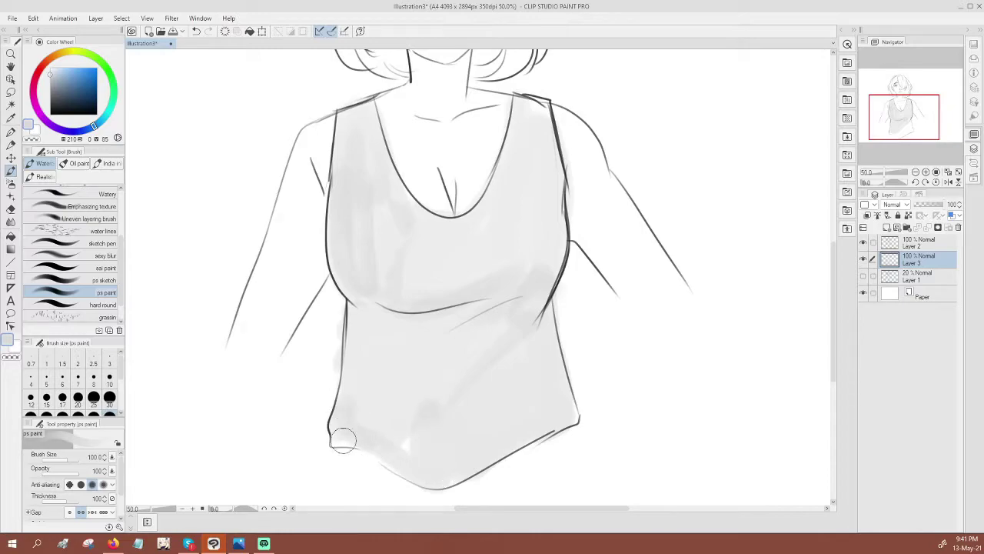
Shade the underside of the bust and a diagonal fold across the belly, switching to a darker grey
{"action": "mouse_move", "coordinate": [375, 308]}
{"action": "left_mouse_down"}
{"action": "mouse_move", "coordinate": [528, 271]}
{"action": "mouse_move", "coordinate": [496, 301]}
{"action": "mouse_move", "coordinate": [392, 314]}
{"action": "mouse_move", "coordinate": [357, 299]}
{"action": "mouse_move", "coordinate": [382, 319]}
{"action": "left_mouse_up"}
{"action": "left_click_drag", "start_coordinate": [481, 362], "coordinate": [361, 427]}
{"action": "left_click", "coordinate": [109, 396]}
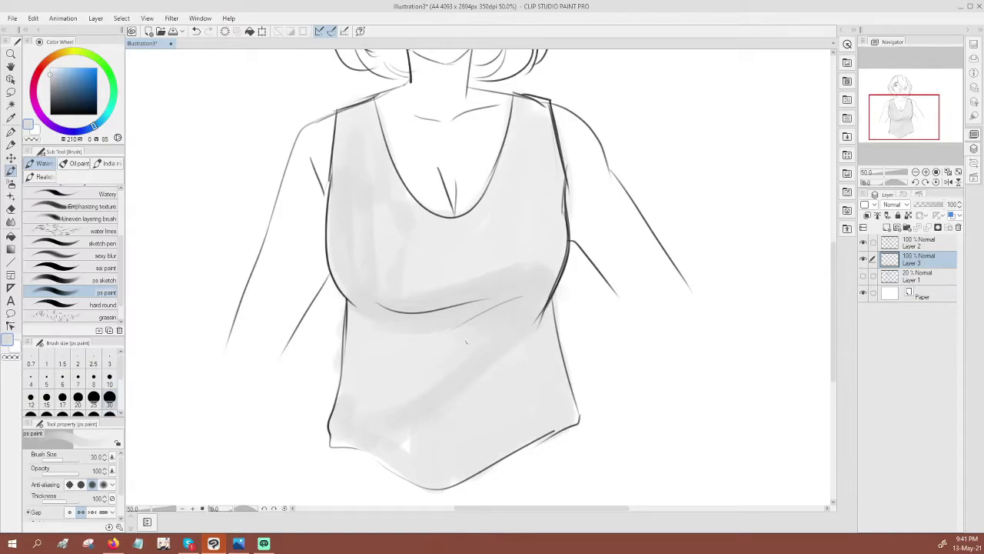
{"action": "left_click_drag", "start_coordinate": [51, 80], "coordinate": [50, 87]}
{"action": "mouse_move", "coordinate": [526, 301]}
{"action": "left_mouse_down"}
{"action": "mouse_move", "coordinate": [423, 403]}
{"action": "mouse_move", "coordinate": [408, 402]}
{"action": "left_mouse_up"}
{"action": "left_click", "coordinate": [109, 415]}
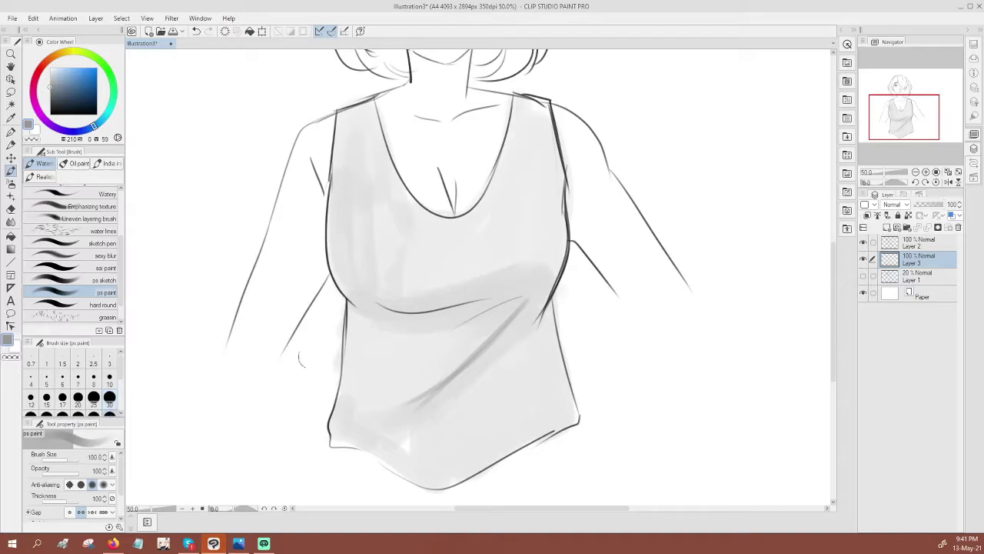
{"action": "left_click_drag", "start_coordinate": [374, 298], "coordinate": [506, 291]}
{"action": "mouse_move", "coordinate": [416, 321]}
{"action": "left_mouse_down"}
{"action": "mouse_move", "coordinate": [539, 281]}
{"action": "mouse_move", "coordinate": [499, 298]}
{"action": "left_mouse_up"}
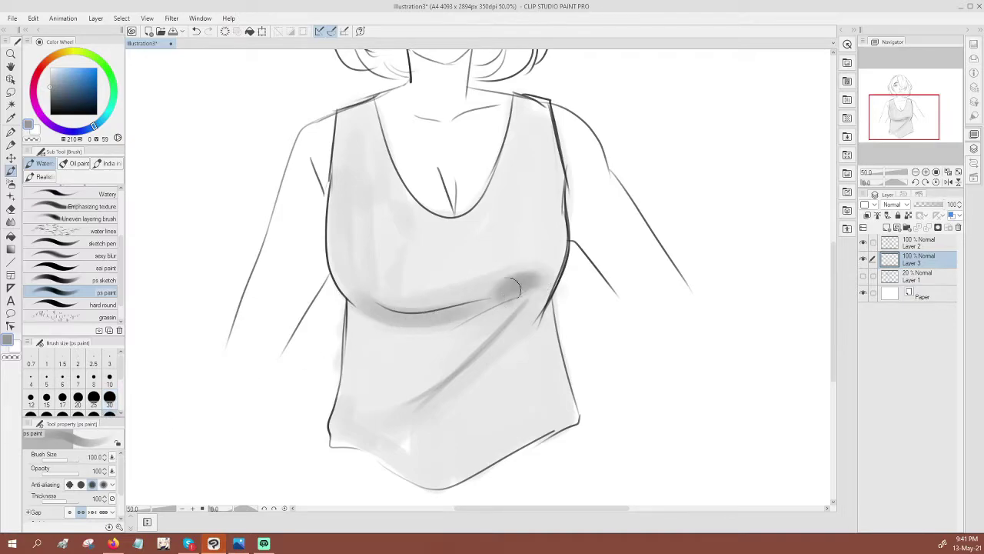
{"action": "left_click_drag", "start_coordinate": [545, 277], "coordinate": [463, 314]}
Shade the left edge of the chest and add a curved fold over the left side of the bust
{"action": "left_click_drag", "start_coordinate": [338, 281], "coordinate": [341, 145]}
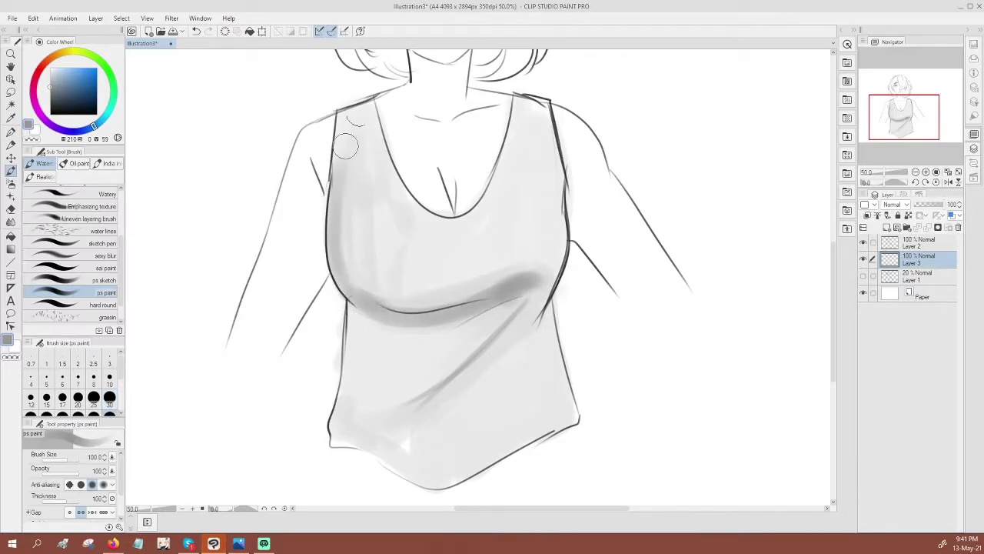
{"action": "mouse_move", "coordinate": [342, 261]}
{"action": "left_mouse_down"}
{"action": "mouse_move", "coordinate": [374, 218]}
{"action": "mouse_move", "coordinate": [337, 234]}
{"action": "mouse_move", "coordinate": [416, 261]}
{"action": "left_mouse_up"}
{"action": "mouse_move", "coordinate": [341, 226]}
{"action": "left_mouse_down"}
{"action": "mouse_move", "coordinate": [335, 258]}
{"action": "mouse_move", "coordinate": [407, 240]}
{"action": "mouse_move", "coordinate": [440, 244]}
{"action": "left_mouse_up"}
Shade the fabric along both sides of the neckline, refining it with the brush at size 30
{"action": "left_click_drag", "start_coordinate": [372, 104], "coordinate": [382, 141]}
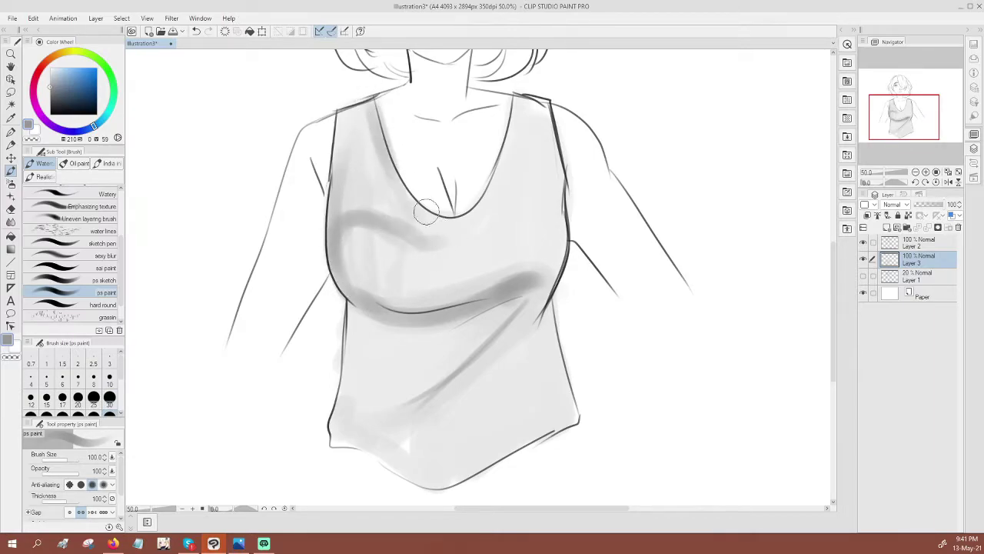
{"action": "left_click", "coordinate": [110, 397]}
{"action": "mouse_move", "coordinate": [360, 102]}
{"action": "left_mouse_down"}
{"action": "mouse_move", "coordinate": [401, 189]}
{"action": "mouse_move", "coordinate": [446, 226]}
{"action": "mouse_move", "coordinate": [484, 227]}
{"action": "left_mouse_up"}
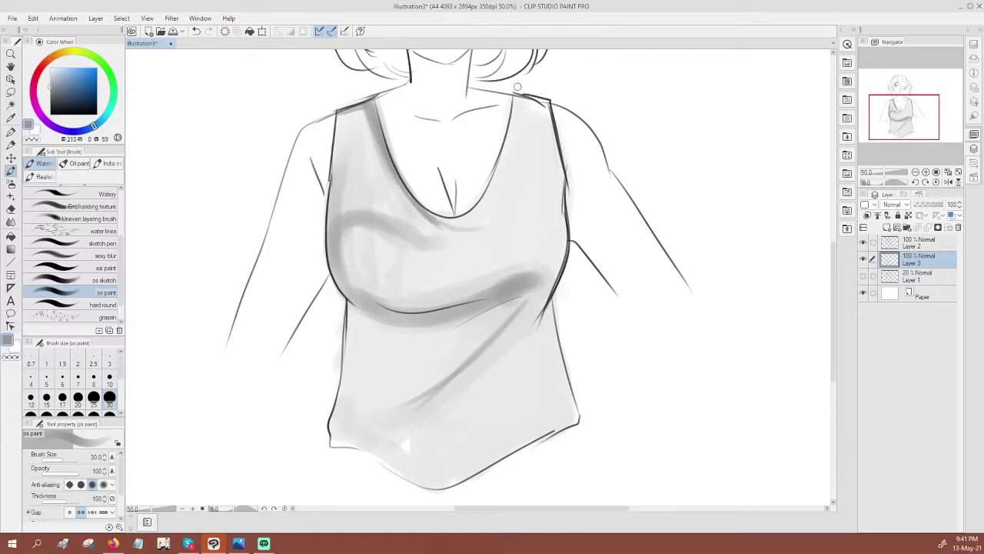
{"action": "left_click_drag", "start_coordinate": [516, 89], "coordinate": [475, 236]}
{"action": "mouse_move", "coordinate": [514, 89]}
{"action": "left_mouse_down"}
{"action": "mouse_move", "coordinate": [486, 220]}
{"action": "mouse_move", "coordinate": [433, 247]}
{"action": "left_mouse_up"}
Shade the left edge of the waist below the bust and add a short fold at its lower end
{"action": "mouse_move", "coordinate": [341, 233]}
{"action": "left_mouse_down"}
{"action": "mouse_move", "coordinate": [346, 292]}
{"action": "mouse_move", "coordinate": [376, 306]}
{"action": "mouse_move", "coordinate": [350, 356]}
{"action": "left_mouse_up"}
{"action": "left_click_drag", "start_coordinate": [354, 309], "coordinate": [347, 397]}
{"action": "left_click_drag", "start_coordinate": [349, 340], "coordinate": [346, 399]}
{"action": "left_click_drag", "start_coordinate": [364, 315], "coordinate": [428, 326]}
{"action": "left_click_drag", "start_coordinate": [349, 313], "coordinate": [344, 389]}
{"action": "left_click_drag", "start_coordinate": [349, 339], "coordinate": [346, 408]}
{"action": "mouse_move", "coordinate": [346, 358]}
{"action": "left_mouse_down"}
{"action": "mouse_move", "coordinate": [343, 412]}
{"action": "mouse_move", "coordinate": [404, 423]}
{"action": "mouse_move", "coordinate": [486, 346]}
{"action": "left_mouse_up"}
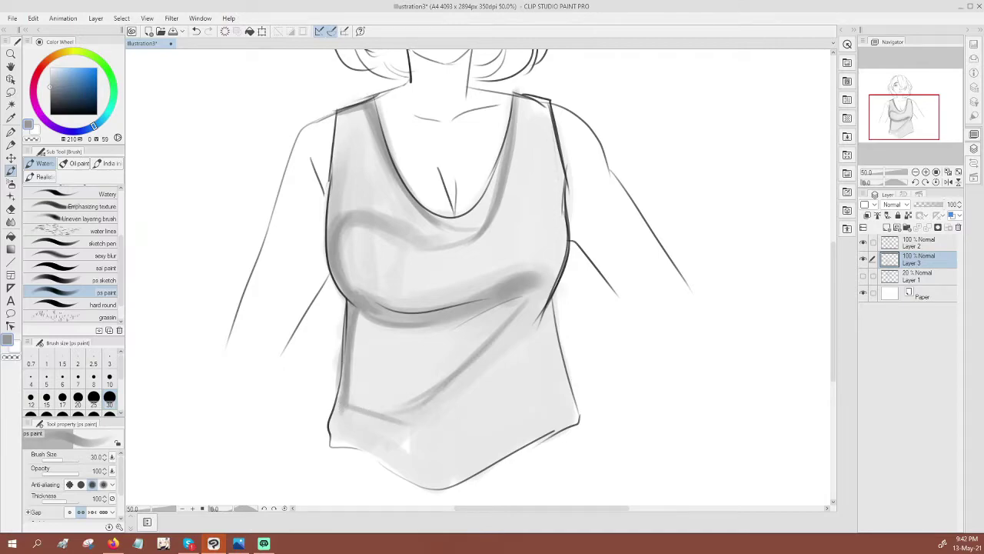
Paint thin folds running down from the right shoulder strap across the bust, and shade the right side of the chest
{"action": "mouse_move", "coordinate": [569, 239]}
{"action": "left_mouse_down"}
{"action": "mouse_move", "coordinate": [534, 298]}
{"action": "mouse_move", "coordinate": [543, 303]}
{"action": "mouse_move", "coordinate": [523, 302]}
{"action": "left_mouse_up"}
{"action": "mouse_move", "coordinate": [523, 108]}
{"action": "left_mouse_down"}
{"action": "mouse_move", "coordinate": [533, 233]}
{"action": "mouse_move", "coordinate": [489, 263]}
{"action": "left_mouse_up"}
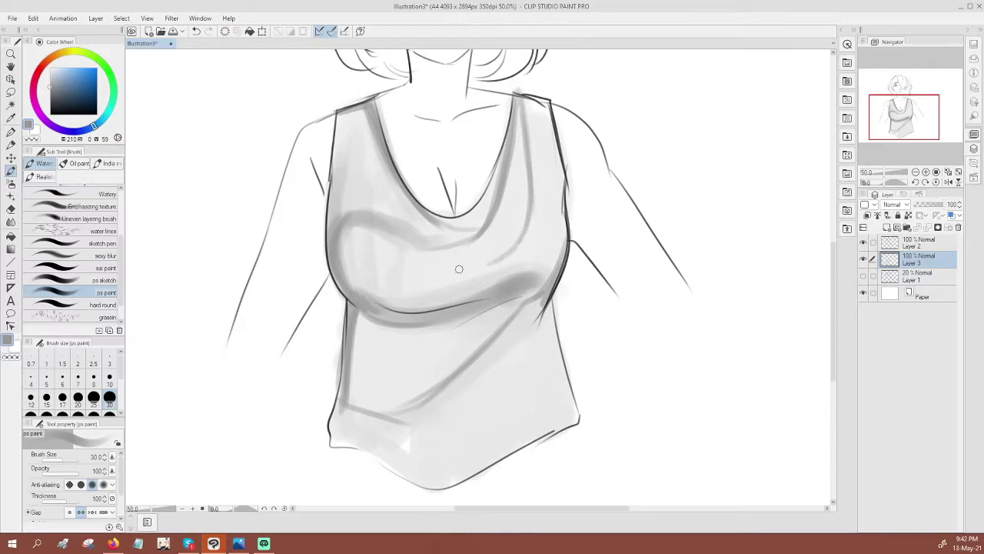
{"action": "mouse_move", "coordinate": [537, 184]}
{"action": "left_mouse_down"}
{"action": "mouse_move", "coordinate": [469, 265]}
{"action": "mouse_move", "coordinate": [442, 269]}
{"action": "left_mouse_up"}
{"action": "mouse_move", "coordinate": [519, 100]}
{"action": "left_mouse_down"}
{"action": "mouse_move", "coordinate": [527, 135]}
{"action": "mouse_move", "coordinate": [520, 204]}
{"action": "mouse_move", "coordinate": [508, 161]}
{"action": "left_mouse_up"}
{"action": "left_click_drag", "start_coordinate": [519, 213], "coordinate": [517, 171]}
{"action": "left_click_drag", "start_coordinate": [552, 107], "coordinate": [546, 194]}
{"action": "left_click_drag", "start_coordinate": [550, 153], "coordinate": [538, 203]}
Broaden the shadows on both shoulder straps and the right side of the bust with the brush at size 100
{"action": "left_click", "coordinate": [113, 415]}
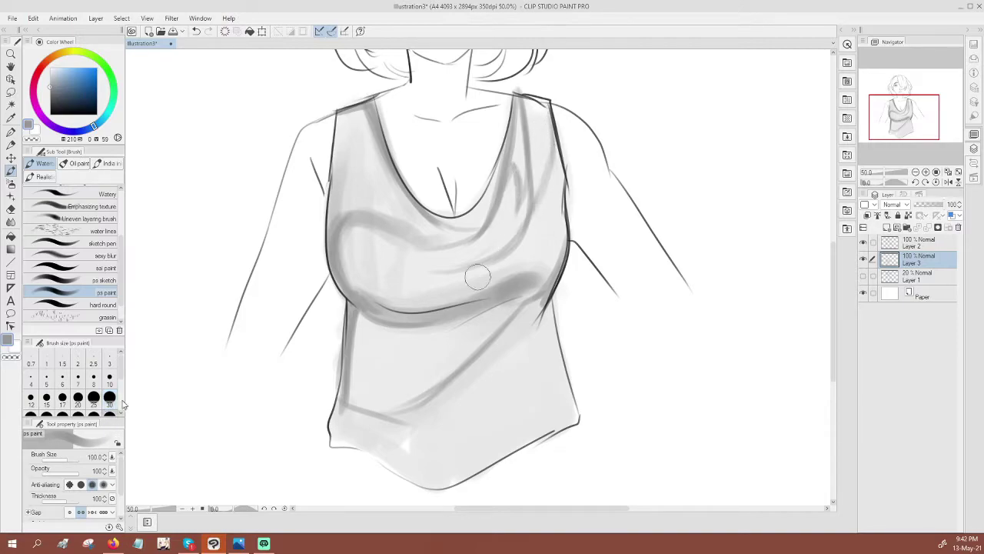
{"action": "left_click_drag", "start_coordinate": [540, 117], "coordinate": [540, 228]}
{"action": "left_click_drag", "start_coordinate": [555, 149], "coordinate": [471, 266]}
{"action": "left_click_drag", "start_coordinate": [538, 218], "coordinate": [482, 265]}
{"action": "mouse_move", "coordinate": [353, 98]}
{"action": "left_mouse_down"}
{"action": "mouse_move", "coordinate": [341, 178]}
{"action": "mouse_move", "coordinate": [385, 147]}
{"action": "left_mouse_up"}
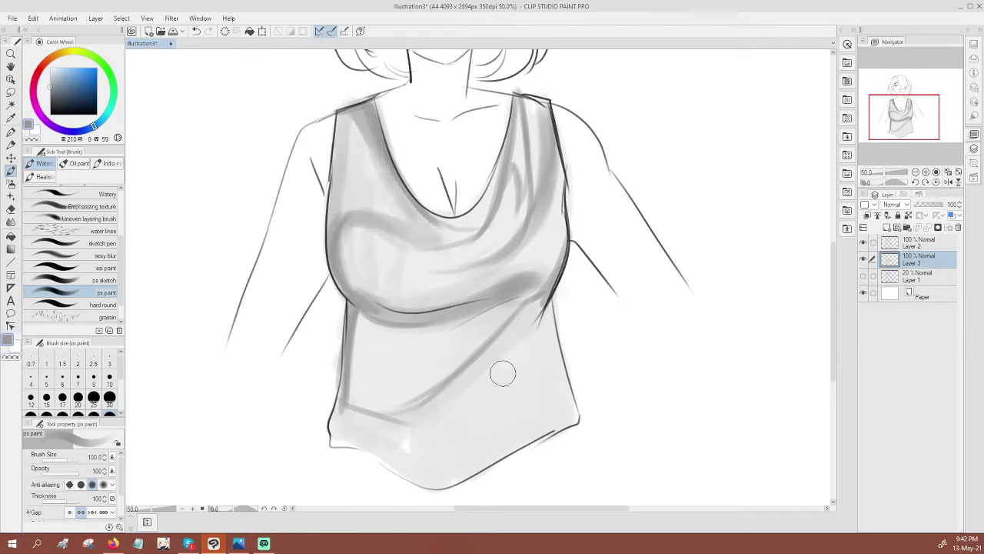
Widen and darken the diagonal fold running from beneath the right bust across the belly
{"action": "left_click_drag", "start_coordinate": [530, 296], "coordinate": [426, 374]}
{"action": "left_click_drag", "start_coordinate": [498, 309], "coordinate": [451, 336]}
{"action": "left_click_drag", "start_coordinate": [543, 275], "coordinate": [423, 388]}
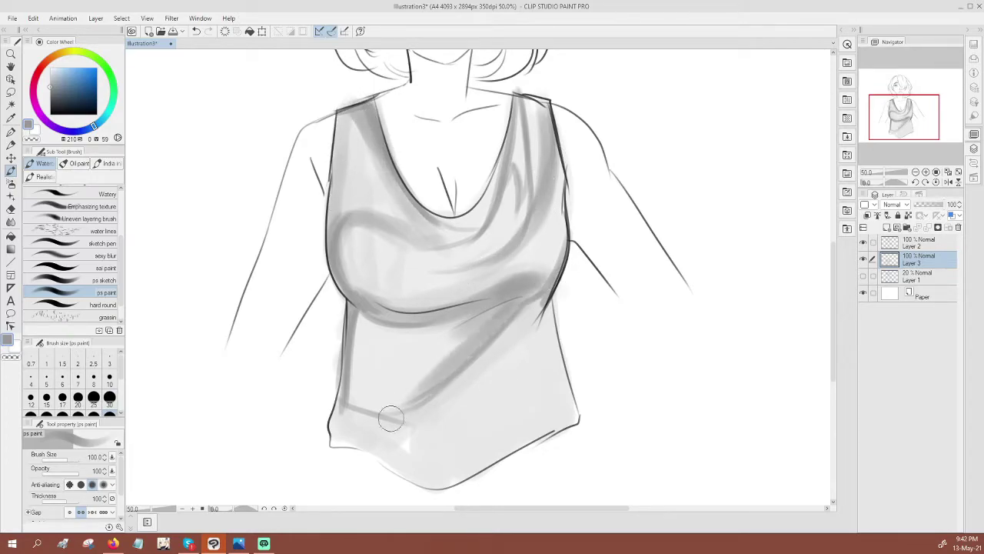
{"action": "left_click_drag", "start_coordinate": [466, 335], "coordinate": [396, 403]}
{"action": "left_click_drag", "start_coordinate": [479, 309], "coordinate": [392, 340]}
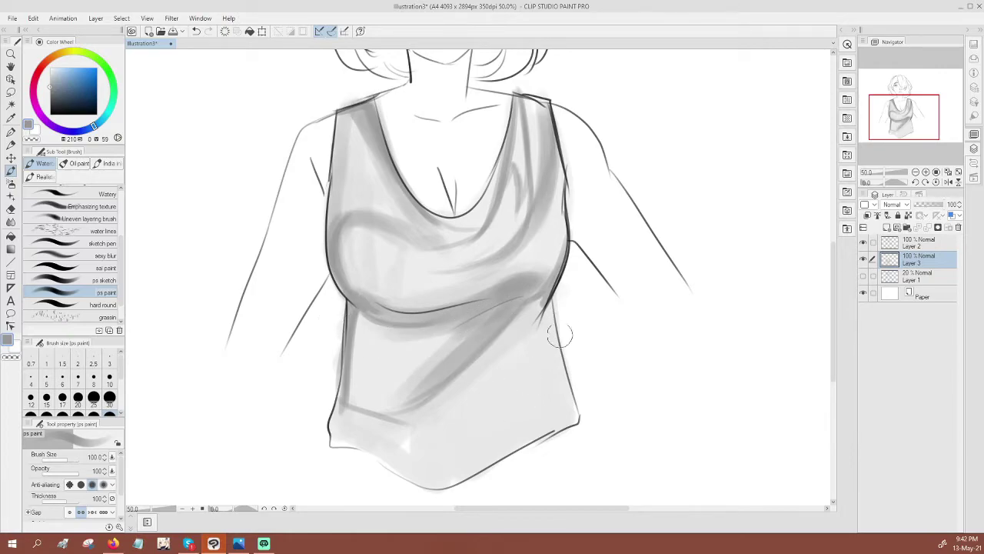
Paint a broad curved fold sweeping from the right waist down along the hem, and shade the right edge of the top
{"action": "left_click_drag", "start_coordinate": [567, 339], "coordinate": [446, 463]}
{"action": "left_click_drag", "start_coordinate": [552, 298], "coordinate": [452, 463]}
{"action": "left_click_drag", "start_coordinate": [531, 356], "coordinate": [420, 461]}
{"action": "left_click_drag", "start_coordinate": [496, 423], "coordinate": [354, 441]}
{"action": "mouse_move", "coordinate": [452, 460]}
{"action": "left_mouse_down"}
{"action": "mouse_move", "coordinate": [399, 455]}
{"action": "mouse_move", "coordinate": [343, 429]}
{"action": "left_mouse_up"}
{"action": "mouse_move", "coordinate": [350, 435]}
{"action": "left_mouse_down"}
{"action": "mouse_move", "coordinate": [387, 449]}
{"action": "mouse_move", "coordinate": [542, 302]}
{"action": "mouse_move", "coordinate": [567, 388]}
{"action": "left_mouse_up"}
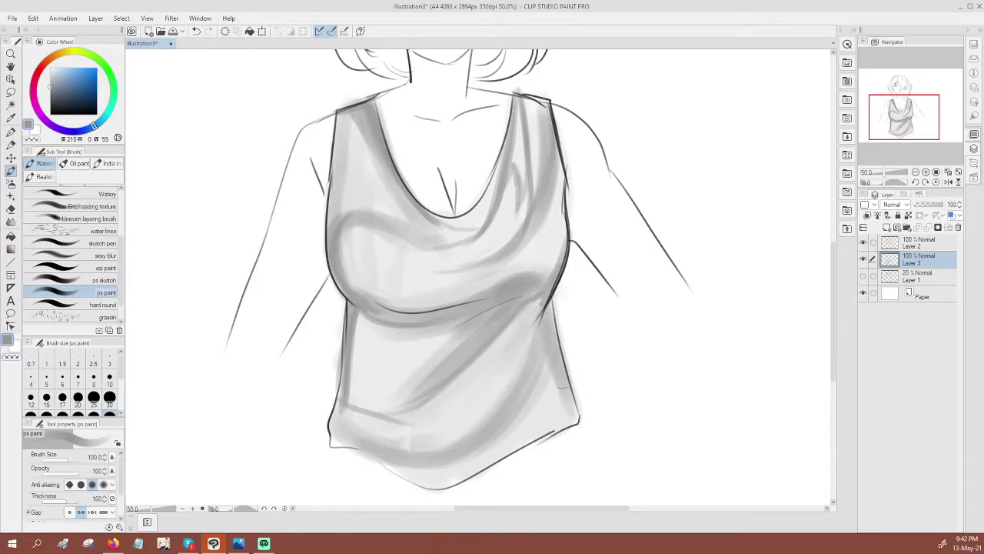
Add white highlights to the left shoulder strap and the left side of the bust with the brush at size 30
{"action": "left_click", "coordinate": [52, 69]}
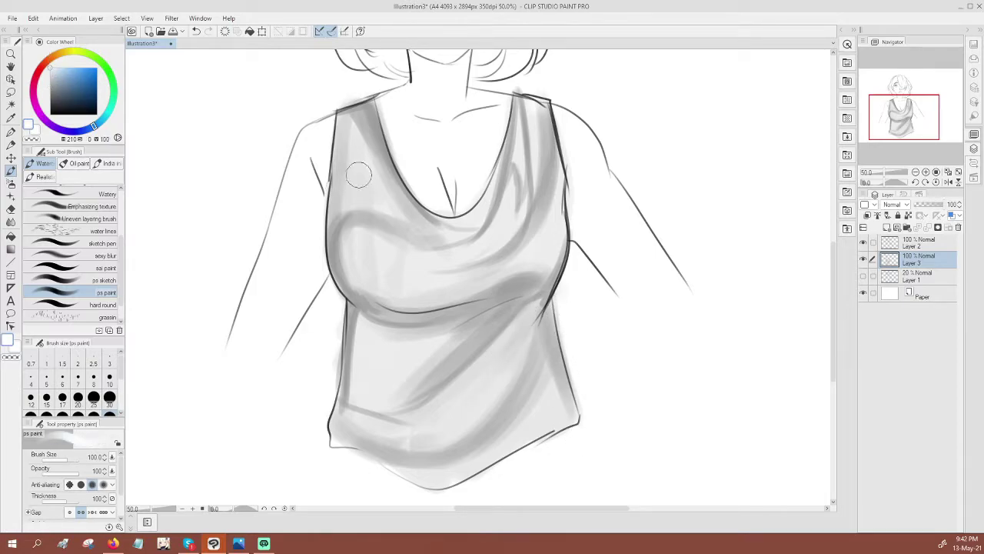
{"action": "left_click", "coordinate": [109, 397]}
{"action": "key", "text": "ctrl+z"}
{"action": "left_click_drag", "start_coordinate": [350, 210], "coordinate": [359, 109]}
{"action": "key", "text": "ctrl+z"}
{"action": "left_click_drag", "start_coordinate": [346, 205], "coordinate": [346, 151]}
{"action": "left_click_drag", "start_coordinate": [353, 116], "coordinate": [364, 146]}
{"action": "left_click_drag", "start_coordinate": [344, 209], "coordinate": [350, 94]}
{"action": "mouse_move", "coordinate": [349, 231]}
{"action": "left_mouse_down"}
{"action": "mouse_move", "coordinate": [394, 245]}
{"action": "mouse_move", "coordinate": [340, 275]}
{"action": "left_mouse_up"}
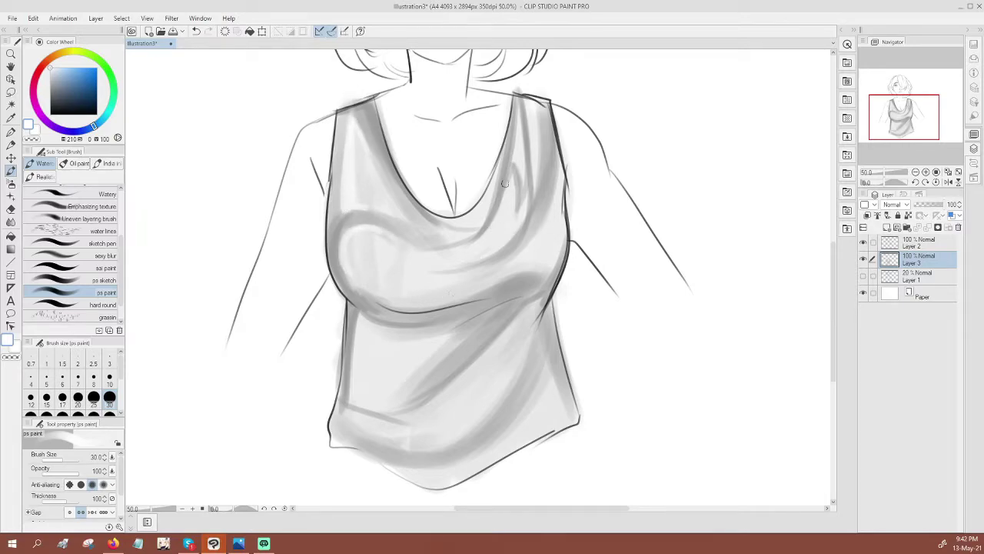
Add white highlights between the right strap's folds and along the lower edge of the diagonal belly fold
{"action": "mouse_move", "coordinate": [508, 183]}
{"action": "left_mouse_down"}
{"action": "mouse_move", "coordinate": [487, 234]}
{"action": "mouse_move", "coordinate": [516, 195]}
{"action": "mouse_move", "coordinate": [518, 219]}
{"action": "left_mouse_up"}
{"action": "left_click_drag", "start_coordinate": [516, 133], "coordinate": [514, 157]}
{"action": "left_click_drag", "start_coordinate": [520, 94], "coordinate": [522, 129]}
{"action": "left_click_drag", "start_coordinate": [528, 306], "coordinate": [472, 377]}
{"action": "left_click_drag", "start_coordinate": [502, 339], "coordinate": [425, 404]}
{"action": "left_click_drag", "start_coordinate": [469, 366], "coordinate": [415, 407]}
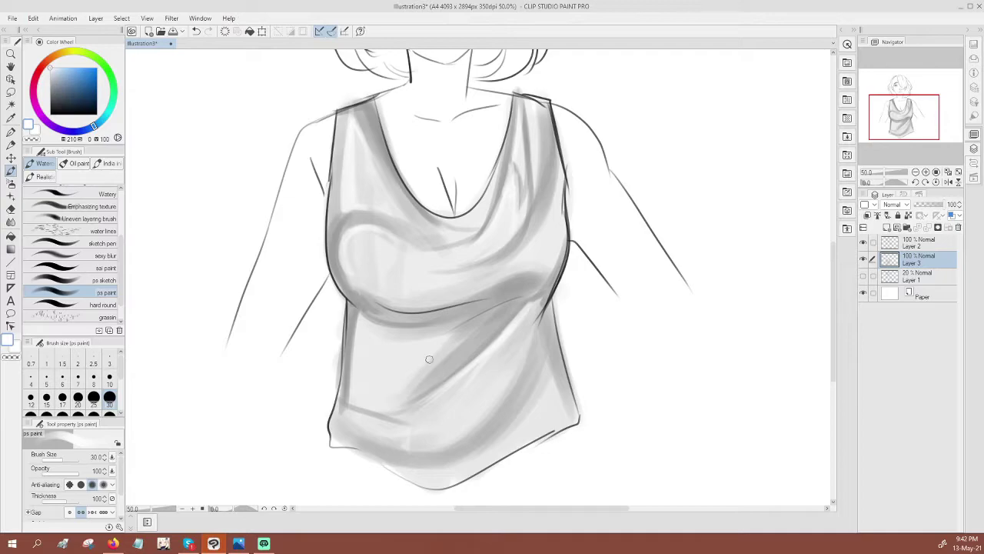
Highlight the fabric below the bust shadow and along the side edges of the tank top in white
{"action": "left_click_drag", "start_coordinate": [432, 323], "coordinate": [373, 339]}
{"action": "mouse_move", "coordinate": [464, 335]}
{"action": "left_mouse_down"}
{"action": "mouse_move", "coordinate": [419, 380]}
{"action": "mouse_move", "coordinate": [507, 304]}
{"action": "left_mouse_up"}
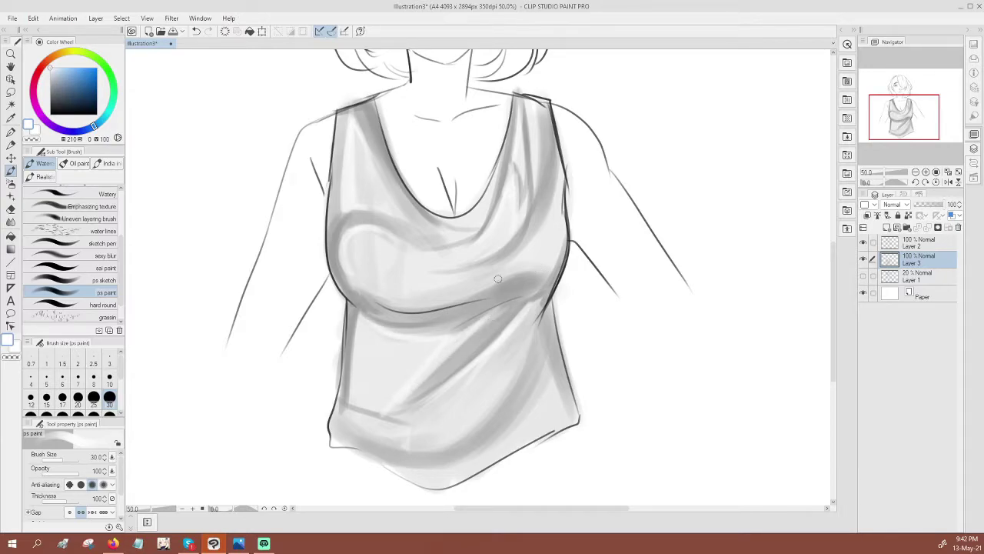
{"action": "mouse_move", "coordinate": [566, 212]}
{"action": "left_mouse_down"}
{"action": "mouse_move", "coordinate": [555, 288]}
{"action": "mouse_move", "coordinate": [533, 317]}
{"action": "mouse_move", "coordinate": [562, 358]}
{"action": "left_mouse_up"}
{"action": "left_click_drag", "start_coordinate": [550, 315], "coordinate": [572, 389]}
{"action": "left_click_drag", "start_coordinate": [336, 209], "coordinate": [328, 275]}
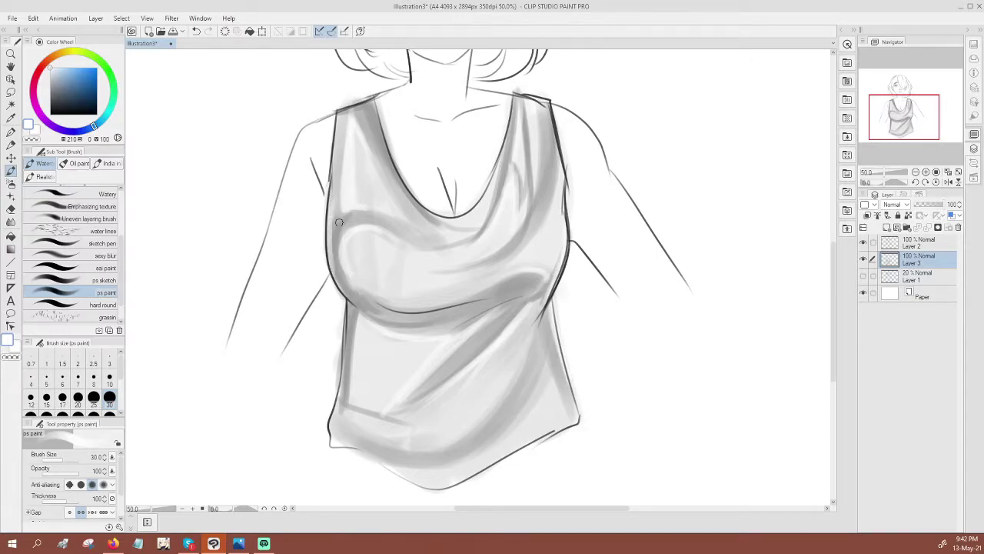
{"action": "mouse_move", "coordinate": [326, 231]}
{"action": "left_mouse_down"}
{"action": "mouse_move", "coordinate": [354, 291]}
{"action": "mouse_move", "coordinate": [339, 283]}
{"action": "mouse_move", "coordinate": [383, 300]}
{"action": "left_mouse_up"}
Deepen the shading under the left bust and at the left waist with mid grey at size 100
{"action": "left_click", "coordinate": [50, 84]}
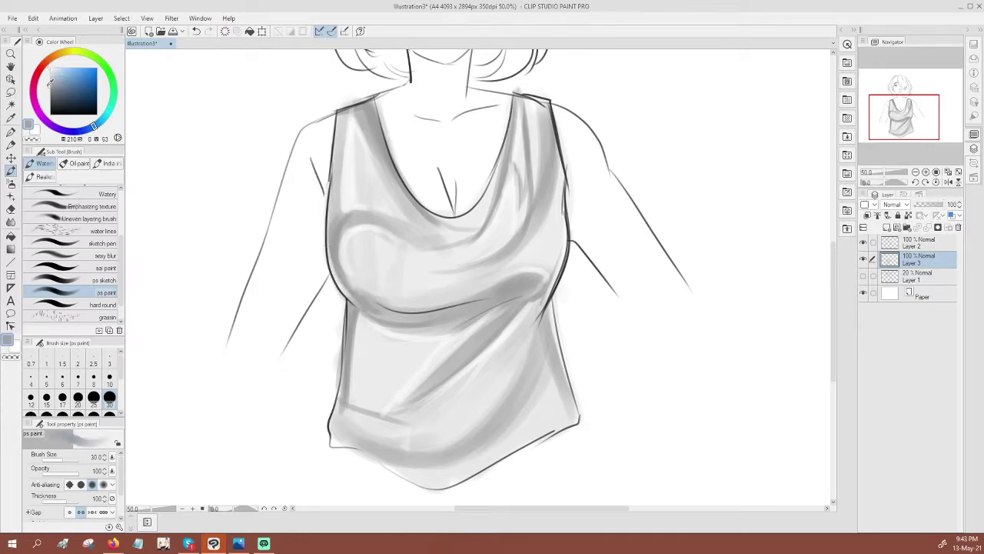
{"action": "left_click", "coordinate": [109, 413]}
{"action": "mouse_move", "coordinate": [358, 323]}
{"action": "left_mouse_down"}
{"action": "mouse_move", "coordinate": [362, 378]}
{"action": "mouse_move", "coordinate": [394, 387]}
{"action": "mouse_move", "coordinate": [428, 346]}
{"action": "left_mouse_up"}
{"action": "mouse_move", "coordinate": [358, 331]}
{"action": "left_mouse_down"}
{"action": "mouse_move", "coordinate": [335, 414]}
{"action": "mouse_move", "coordinate": [341, 432]}
{"action": "mouse_move", "coordinate": [351, 352]}
{"action": "mouse_move", "coordinate": [361, 362]}
{"action": "mouse_move", "coordinate": [356, 390]}
{"action": "mouse_move", "coordinate": [379, 387]}
{"action": "mouse_move", "coordinate": [430, 350]}
{"action": "left_mouse_up"}
{"action": "mouse_move", "coordinate": [367, 295]}
{"action": "left_mouse_down"}
{"action": "mouse_move", "coordinate": [353, 281]}
{"action": "mouse_move", "coordinate": [367, 257]}
{"action": "left_mouse_up"}
Accent the folds on the straps, left bust and belly with thin dark grey strokes at size 30
{"action": "left_click", "coordinate": [50, 90]}
{"action": "left_click", "coordinate": [50, 102]}
{"action": "left_click", "coordinate": [110, 397]}
{"action": "mouse_move", "coordinate": [352, 237]}
{"action": "left_mouse_down"}
{"action": "mouse_move", "coordinate": [348, 262]}
{"action": "mouse_move", "coordinate": [369, 214]}
{"action": "mouse_move", "coordinate": [381, 223]}
{"action": "mouse_move", "coordinate": [359, 158]}
{"action": "left_mouse_up"}
{"action": "mouse_move", "coordinate": [357, 202]}
{"action": "left_mouse_down"}
{"action": "mouse_move", "coordinate": [355, 128]}
{"action": "mouse_move", "coordinate": [353, 172]}
{"action": "left_mouse_up"}
{"action": "mouse_move", "coordinate": [511, 164]}
{"action": "left_mouse_down"}
{"action": "mouse_move", "coordinate": [463, 239]}
{"action": "mouse_move", "coordinate": [506, 172]}
{"action": "mouse_move", "coordinate": [485, 219]}
{"action": "left_mouse_up"}
{"action": "left_click_drag", "start_coordinate": [536, 305], "coordinate": [483, 372]}
{"action": "left_click_drag", "start_coordinate": [532, 303], "coordinate": [504, 349]}
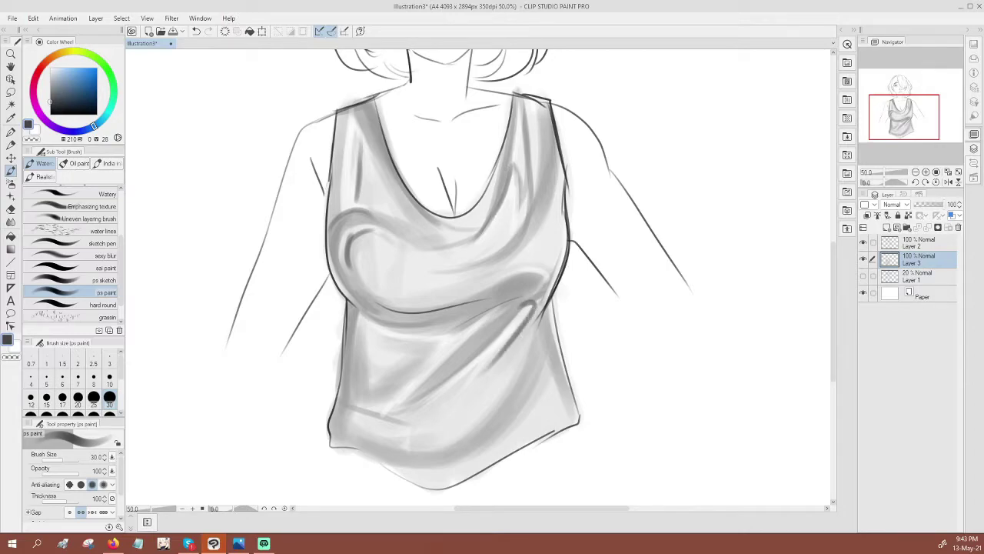
{"action": "mouse_move", "coordinate": [443, 339]}
{"action": "left_mouse_down"}
{"action": "mouse_move", "coordinate": [366, 411]}
{"action": "mouse_move", "coordinate": [385, 350]}
{"action": "left_mouse_up"}
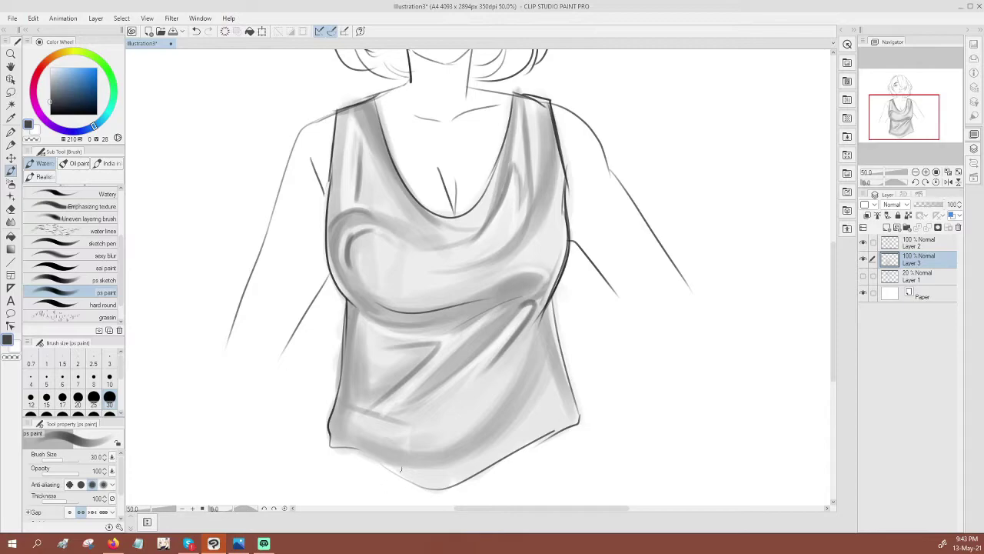
Paint thin dark grey strokes at size 30 along the curved fold above the hem and the fold at the right hem corner
{"action": "left_click_drag", "start_coordinate": [344, 427], "coordinate": [492, 432]}
{"action": "key", "text": "ctrl+z"}
{"action": "mouse_move", "coordinate": [344, 428]}
{"action": "left_mouse_down"}
{"action": "mouse_move", "coordinate": [448, 448]}
{"action": "mouse_move", "coordinate": [512, 380]}
{"action": "mouse_move", "coordinate": [509, 436]}
{"action": "mouse_move", "coordinate": [475, 463]}
{"action": "left_mouse_up"}
{"action": "mouse_move", "coordinate": [548, 360]}
{"action": "left_mouse_down"}
{"action": "mouse_move", "coordinate": [537, 396]}
{"action": "mouse_move", "coordinate": [563, 412]}
{"action": "mouse_move", "coordinate": [555, 386]}
{"action": "left_mouse_up"}
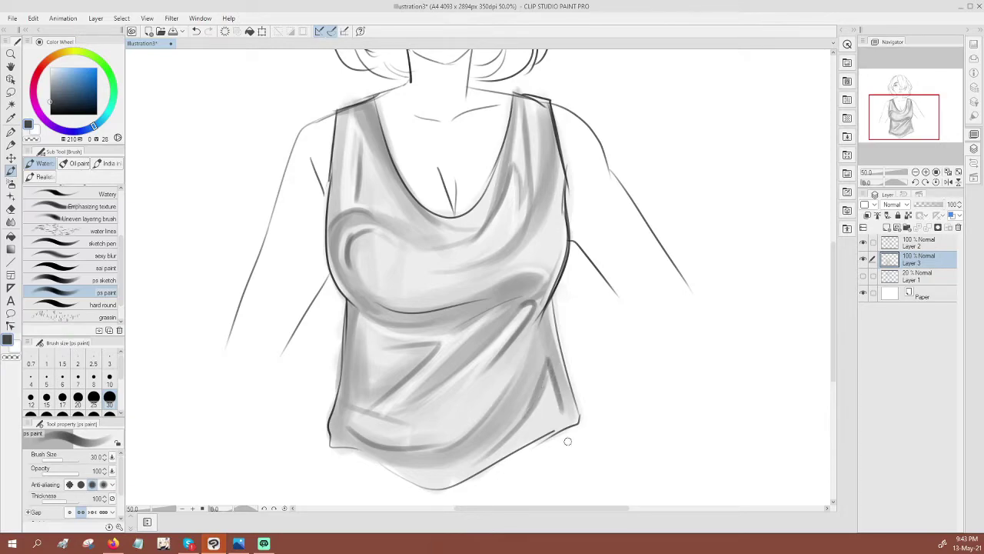
Dab mid grey shading at size 100 on both sides of the bust and on the lower right of the belly
{"action": "left_click_drag", "start_coordinate": [60, 85], "coordinate": [41, 74]}
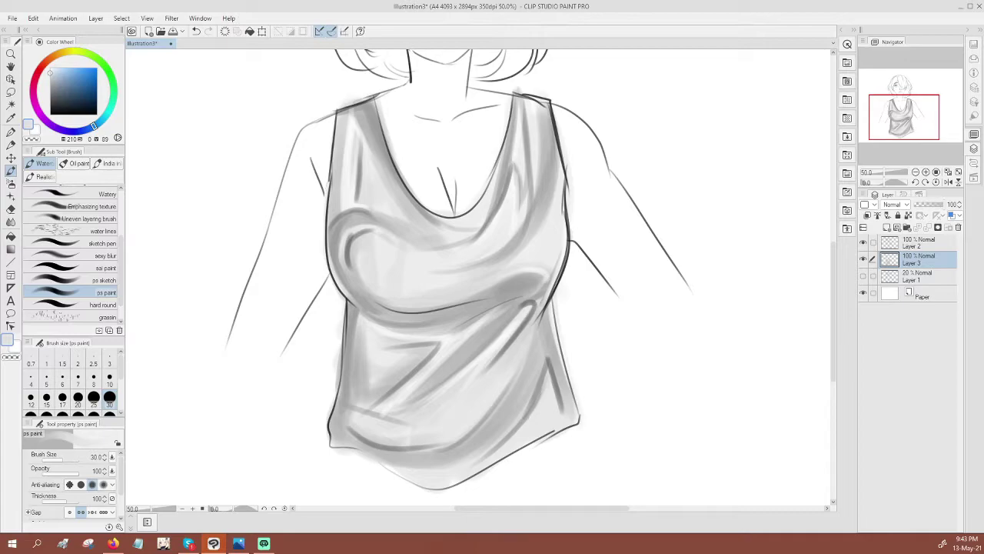
{"action": "left_click", "coordinate": [109, 415]}
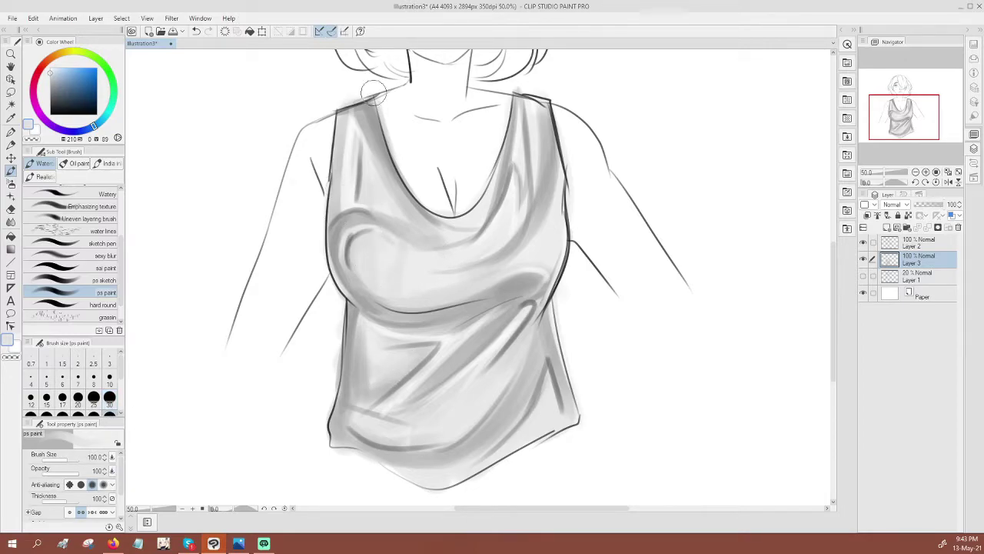
{"action": "left_click", "coordinate": [80, 87]}
{"action": "mouse_move", "coordinate": [548, 259]}
{"action": "left_mouse_down"}
{"action": "mouse_move", "coordinate": [555, 236]}
{"action": "mouse_move", "coordinate": [538, 258]}
{"action": "mouse_move", "coordinate": [549, 237]}
{"action": "mouse_move", "coordinate": [496, 231]}
{"action": "left_mouse_up"}
{"action": "left_click_drag", "start_coordinate": [486, 409], "coordinate": [476, 384]}
{"action": "mouse_move", "coordinate": [419, 306]}
{"action": "left_mouse_down"}
{"action": "mouse_move", "coordinate": [420, 239]}
{"action": "mouse_move", "coordinate": [409, 287]}
{"action": "mouse_move", "coordinate": [392, 293]}
{"action": "mouse_move", "coordinate": [398, 264]}
{"action": "left_mouse_up"}
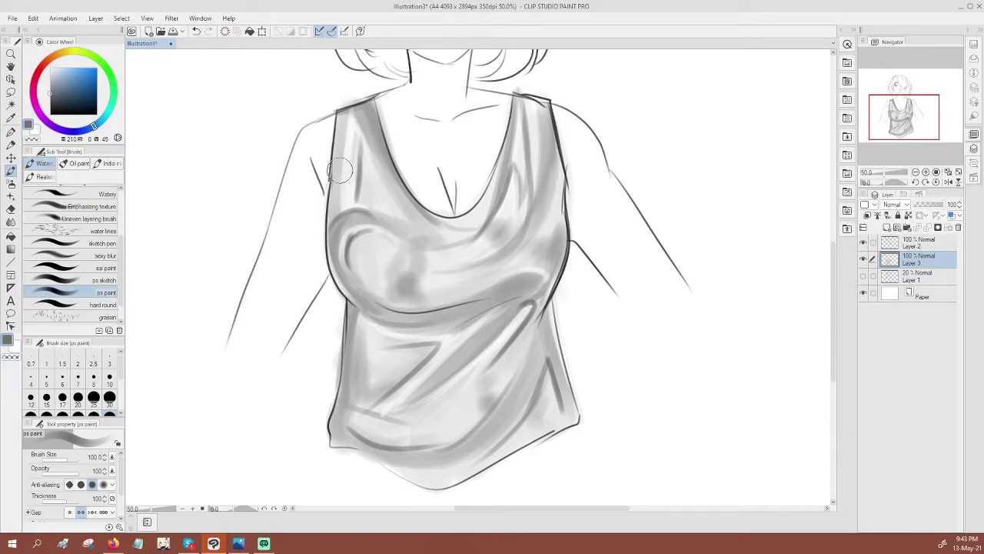
Add soft white highlights at size 100 on the middle and right of the bust, the left belly and the lower left hem
{"action": "left_click", "coordinate": [54, 64]}
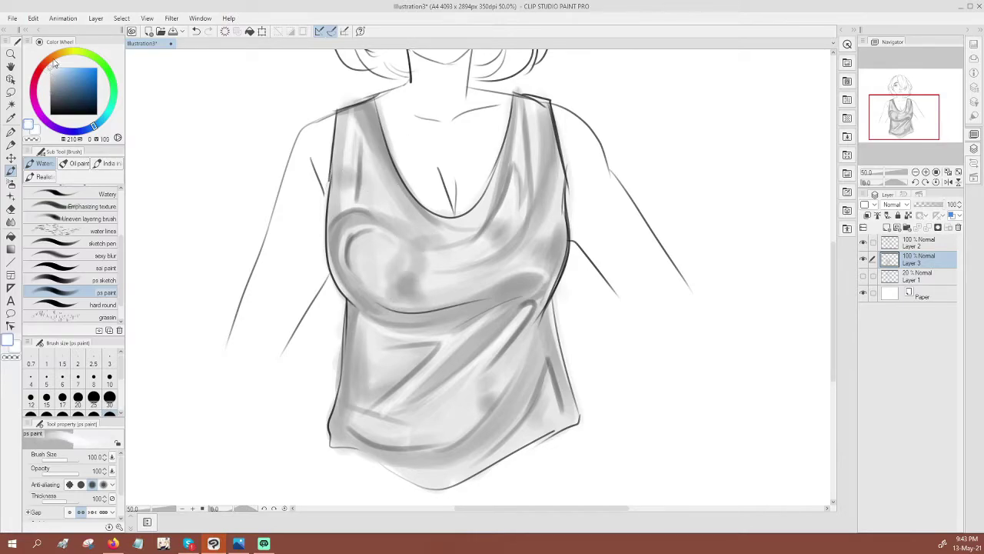
{"action": "mouse_move", "coordinate": [402, 262]}
{"action": "left_mouse_down"}
{"action": "mouse_move", "coordinate": [384, 274]}
{"action": "mouse_move", "coordinate": [433, 288]}
{"action": "mouse_move", "coordinate": [432, 278]}
{"action": "left_mouse_up"}
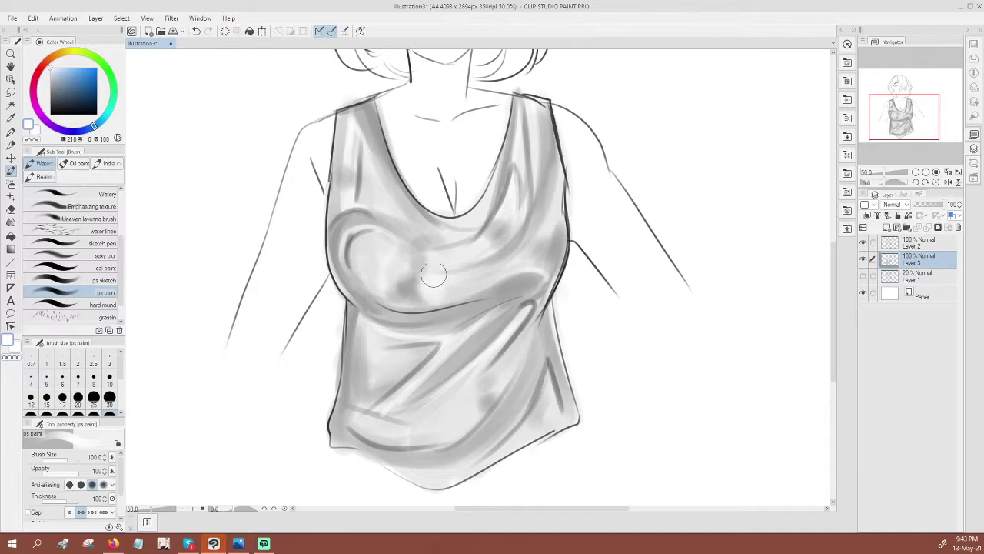
{"action": "left_click_drag", "start_coordinate": [373, 378], "coordinate": [376, 358]}
{"action": "left_click_drag", "start_coordinate": [374, 431], "coordinate": [356, 422]}
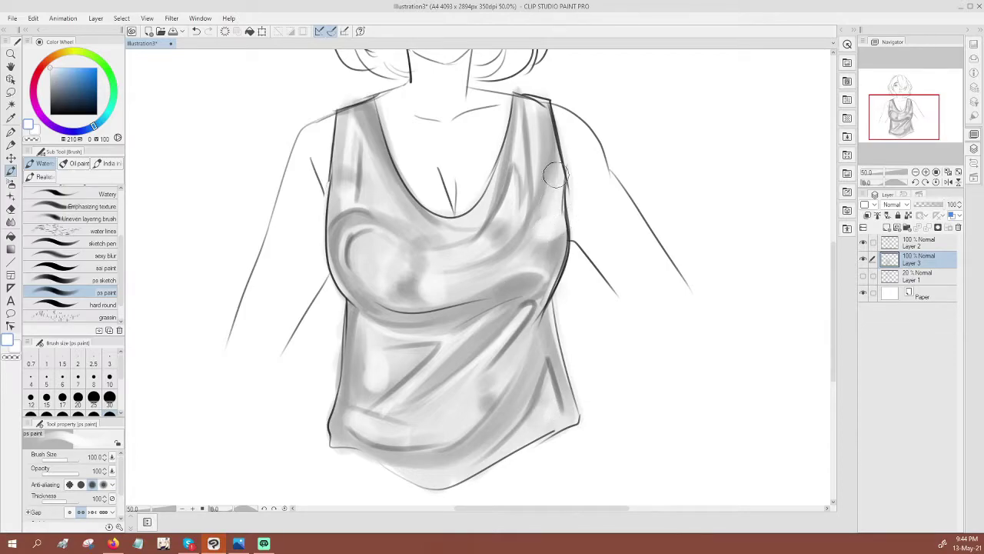
{"action": "scroll", "coordinate": [513, 309], "scroll_direction": "down", "scroll_amount": 1}
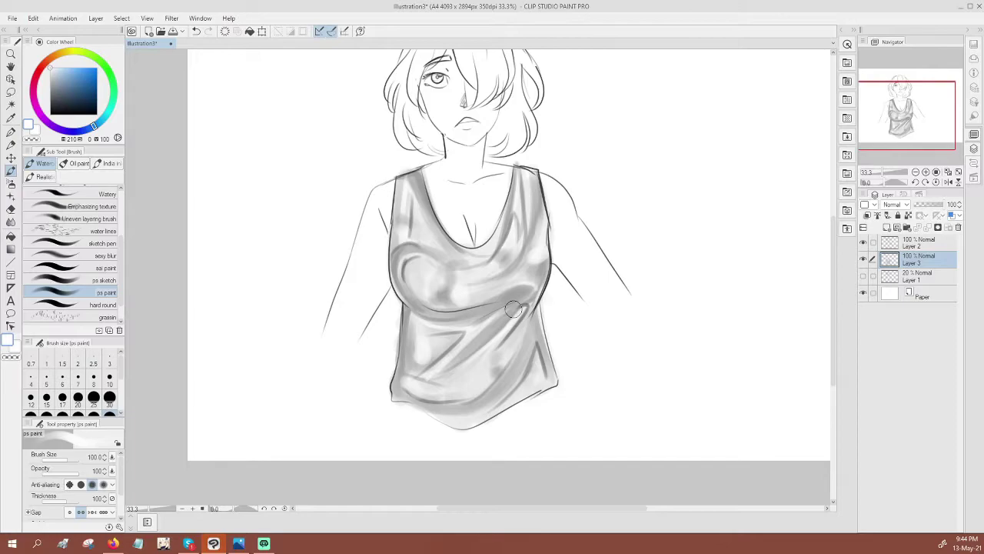
{"action": "scroll", "coordinate": [513, 309], "scroll_direction": "up", "scroll_amount": 1}
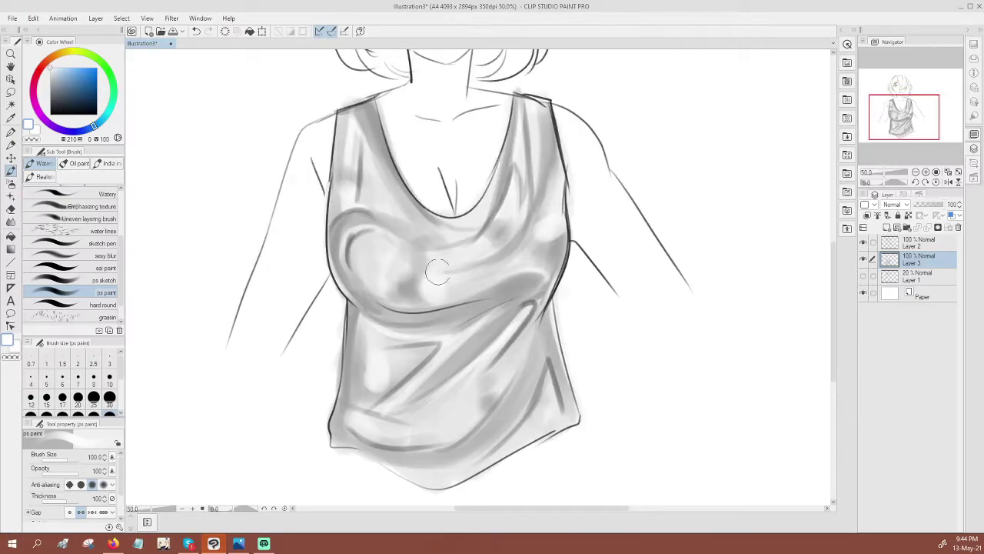
Define the bust's centre and right-side folds and the upper diagonal belly fold with dark grey, using size 30 for the fine strokes
{"action": "left_click_drag", "start_coordinate": [55, 94], "coordinate": [45, 101]}
{"action": "mouse_move", "coordinate": [435, 284]}
{"action": "left_mouse_down"}
{"action": "mouse_move", "coordinate": [406, 283]}
{"action": "mouse_move", "coordinate": [419, 271]}
{"action": "mouse_move", "coordinate": [415, 301]}
{"action": "mouse_move", "coordinate": [423, 273]}
{"action": "mouse_move", "coordinate": [419, 300]}
{"action": "mouse_move", "coordinate": [437, 272]}
{"action": "mouse_move", "coordinate": [496, 258]}
{"action": "left_mouse_up"}
{"action": "left_click", "coordinate": [109, 405]}
{"action": "mouse_move", "coordinate": [548, 223]}
{"action": "left_mouse_down"}
{"action": "mouse_move", "coordinate": [534, 228]}
{"action": "mouse_move", "coordinate": [568, 229]}
{"action": "left_mouse_up"}
{"action": "mouse_move", "coordinate": [353, 293]}
{"action": "left_mouse_down"}
{"action": "mouse_move", "coordinate": [500, 280]}
{"action": "mouse_move", "coordinate": [478, 299]}
{"action": "mouse_move", "coordinate": [546, 274]}
{"action": "left_mouse_up"}
{"action": "key", "text": "ctrl+z"}
{"action": "left_click_drag", "start_coordinate": [483, 292], "coordinate": [540, 281]}
{"action": "key", "text": "ctrl+z"}
{"action": "key", "text": "ctrl+z"}
{"action": "left_click_drag", "start_coordinate": [481, 298], "coordinate": [542, 277]}
{"action": "left_click_drag", "start_coordinate": [499, 337], "coordinate": [524, 304]}
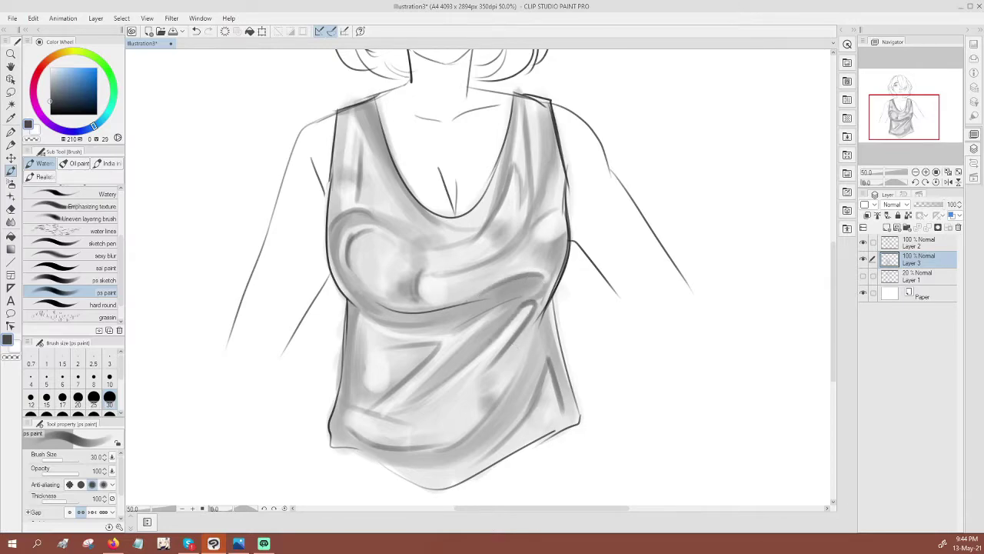
Paint dark grey fold lines down the left side of the belly and darken the right belly crease and right hem corner
{"action": "left_click_drag", "start_coordinate": [375, 348], "coordinate": [389, 379]}
{"action": "key", "text": "ctrl+z"}
{"action": "left_click_drag", "start_coordinate": [368, 328], "coordinate": [370, 387]}
{"action": "key", "text": "ctrl+z"}
{"action": "left_click_drag", "start_coordinate": [362, 321], "coordinate": [387, 389]}
{"action": "mouse_move", "coordinate": [503, 361]}
{"action": "left_mouse_down"}
{"action": "mouse_move", "coordinate": [488, 409]}
{"action": "mouse_move", "coordinate": [542, 401]}
{"action": "mouse_move", "coordinate": [529, 416]}
{"action": "mouse_move", "coordinate": [543, 410]}
{"action": "mouse_move", "coordinate": [559, 426]}
{"action": "mouse_move", "coordinate": [561, 416]}
{"action": "mouse_move", "coordinate": [525, 450]}
{"action": "mouse_move", "coordinate": [556, 419]}
{"action": "mouse_move", "coordinate": [498, 456]}
{"action": "mouse_move", "coordinate": [551, 419]}
{"action": "left_mouse_up"}
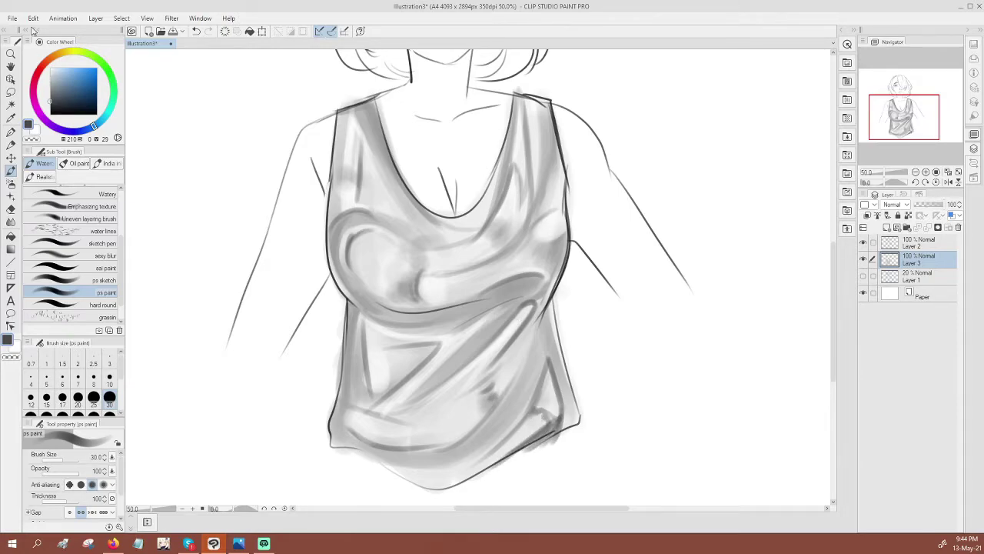
Add thin white highlights beside the right hem corner folds, the lower left hem, the left waist, the left bust and the left strap
{"action": "key", "text": "x"}
{"action": "left_click_drag", "start_coordinate": [534, 419], "coordinate": [504, 450]}
{"action": "left_click_drag", "start_coordinate": [552, 365], "coordinate": [569, 429]}
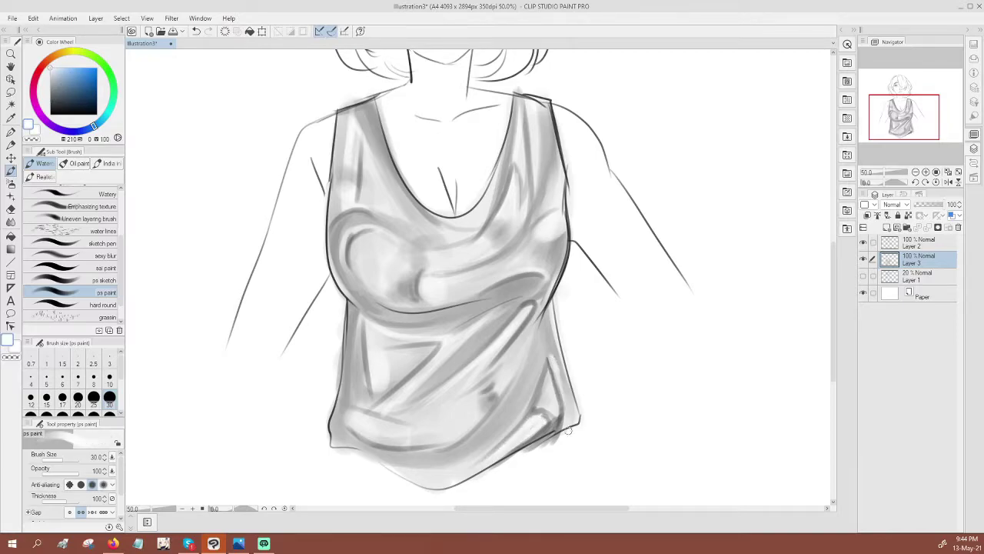
{"action": "left_click_drag", "start_coordinate": [377, 413], "coordinate": [433, 425]}
{"action": "left_click_drag", "start_coordinate": [353, 424], "coordinate": [386, 439]}
{"action": "left_click_drag", "start_coordinate": [359, 316], "coordinate": [356, 395]}
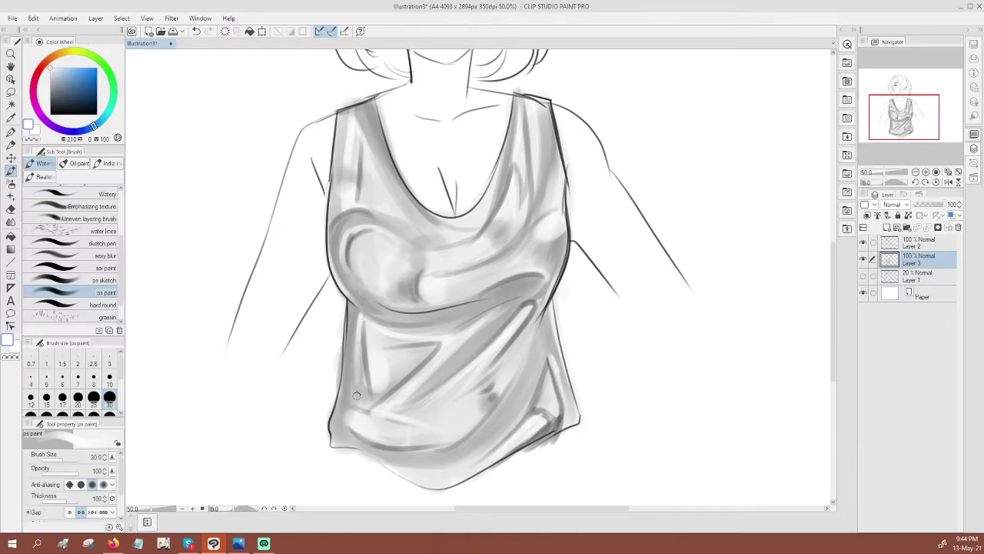
{"action": "mouse_move", "coordinate": [341, 255]}
{"action": "left_mouse_down"}
{"action": "mouse_move", "coordinate": [353, 223]}
{"action": "mouse_move", "coordinate": [369, 229]}
{"action": "left_mouse_up"}
{"action": "mouse_move", "coordinate": [350, 106]}
{"action": "left_mouse_down"}
{"action": "mouse_move", "coordinate": [341, 115]}
{"action": "mouse_move", "coordinate": [386, 90]}
{"action": "mouse_move", "coordinate": [362, 127]}
{"action": "mouse_move", "coordinate": [381, 127]}
{"action": "mouse_move", "coordinate": [399, 170]}
{"action": "left_mouse_up"}
Deepen the neckline edges, right strap, left bust fold and left waist with near-black strokes at size 30
{"action": "key", "text": "x"}
{"action": "left_click_drag", "start_coordinate": [383, 135], "coordinate": [411, 196]}
{"action": "mouse_move", "coordinate": [516, 98]}
{"action": "left_mouse_down"}
{"action": "mouse_move", "coordinate": [509, 183]}
{"action": "mouse_move", "coordinate": [515, 171]}
{"action": "left_mouse_up"}
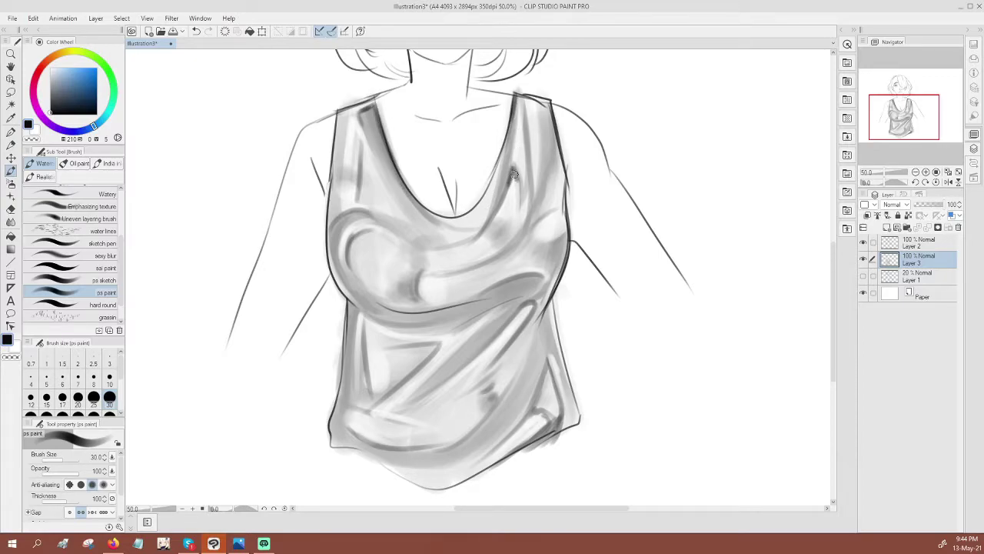
{"action": "left_click_drag", "start_coordinate": [353, 233], "coordinate": [353, 263]}
{"action": "mouse_move", "coordinate": [360, 310]}
{"action": "left_mouse_down"}
{"action": "mouse_move", "coordinate": [352, 306]}
{"action": "mouse_move", "coordinate": [347, 351]}
{"action": "left_mouse_up"}
{"action": "scroll", "coordinate": [357, 371], "scroll_direction": "down", "scroll_amount": 1}
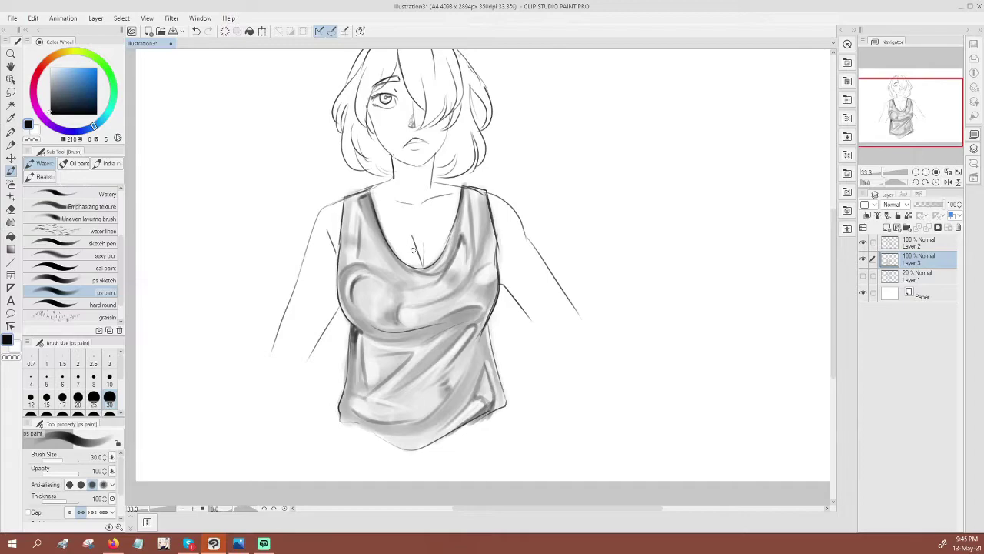
Soften the shading on Layer 3 with a Gaussian blur
{"action": "left_click", "coordinate": [172, 18]}
{"action": "mouse_move", "coordinate": [182, 31]}
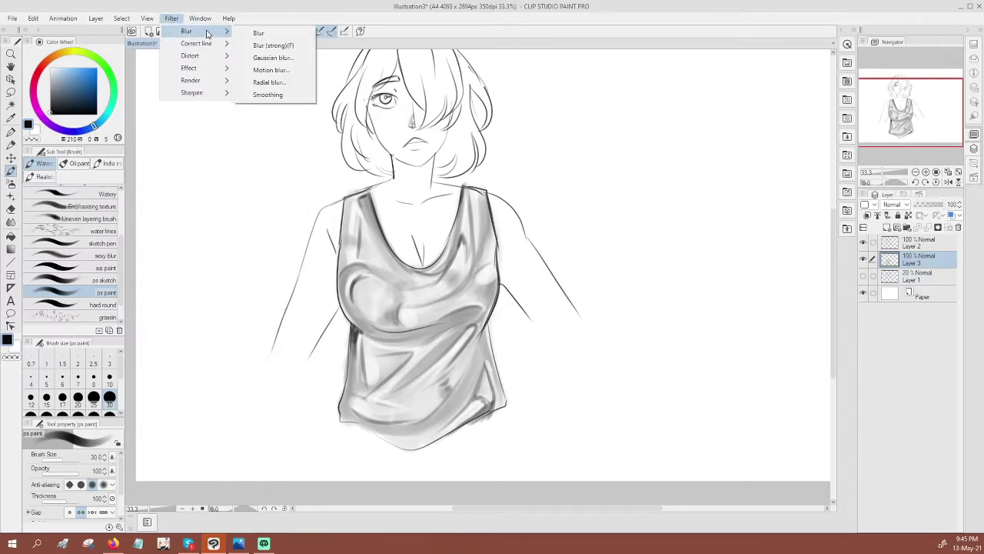
{"action": "left_click", "coordinate": [275, 60]}
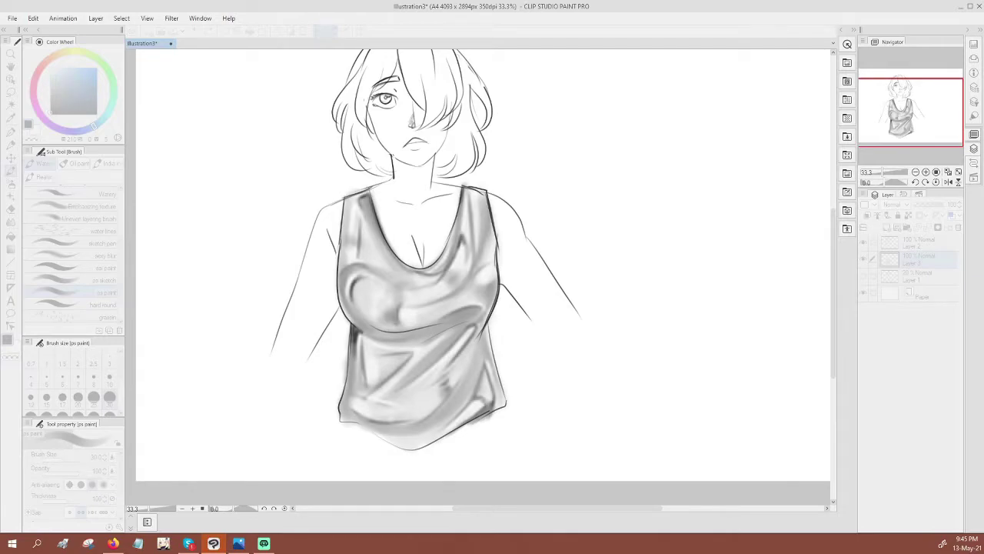
{"action": "key", "text": "Return"}
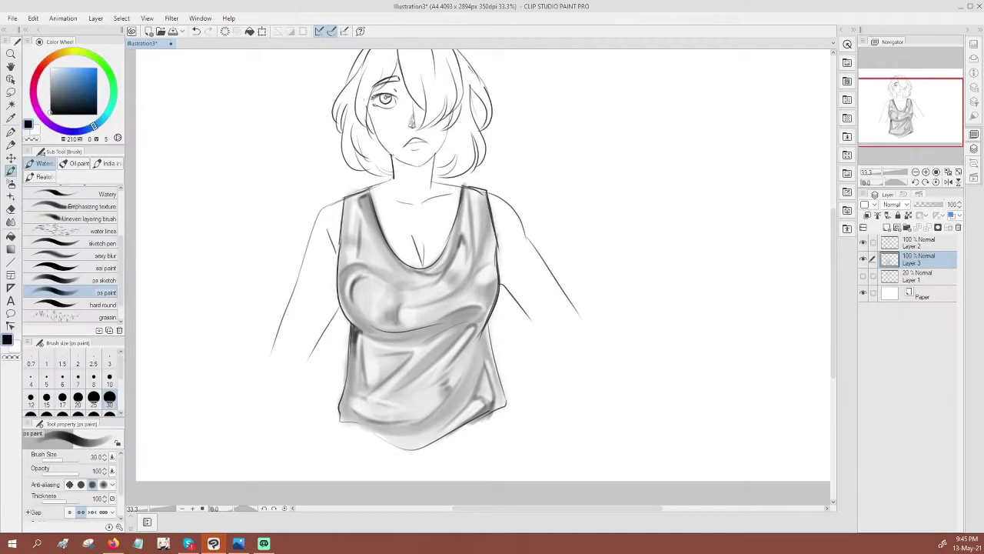
Open the Gradient map correction for Layer 3, pick the hologram_1 gradient and move the dialog off the drawing
{"action": "left_click", "coordinate": [12, 18]}
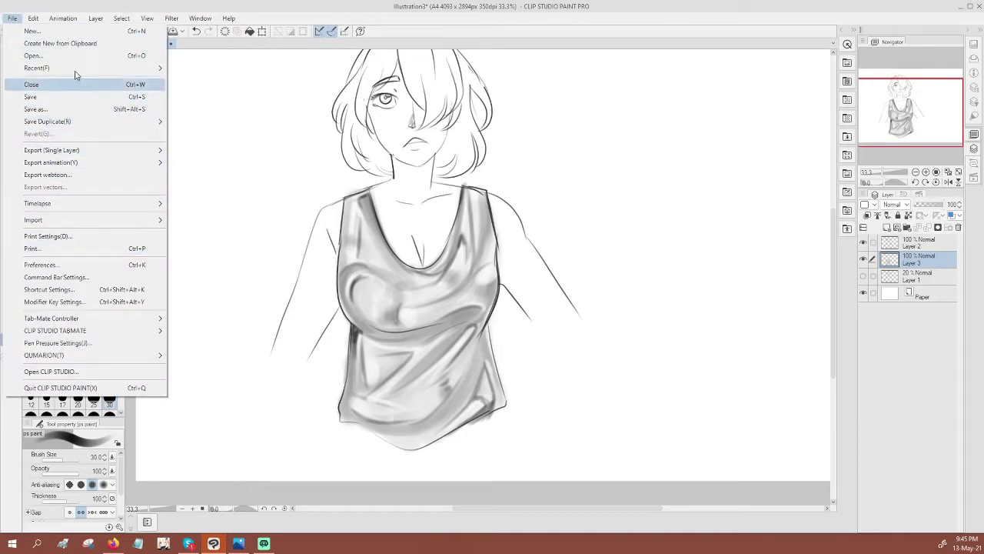
{"action": "mouse_move", "coordinate": [31, 22]}
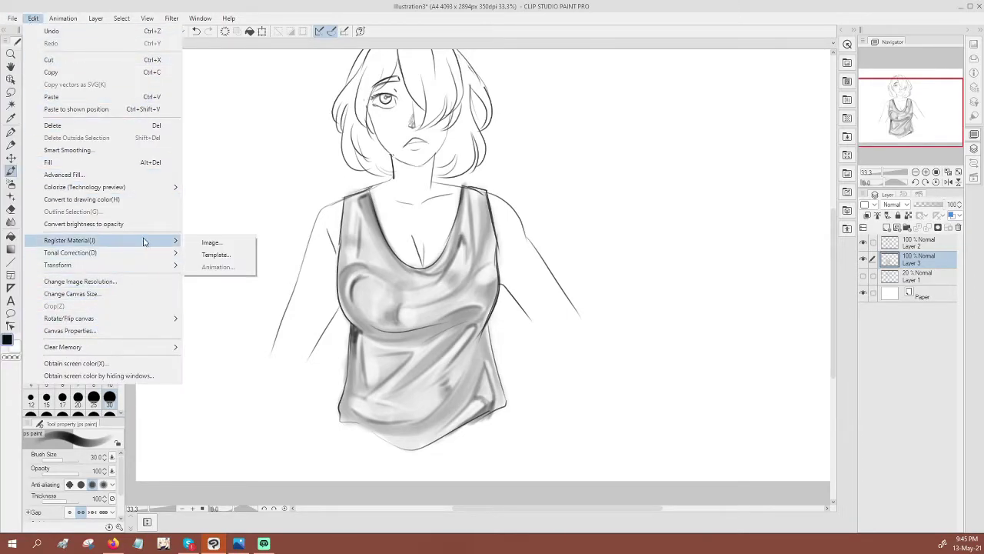
{"action": "left_click", "coordinate": [216, 369]}
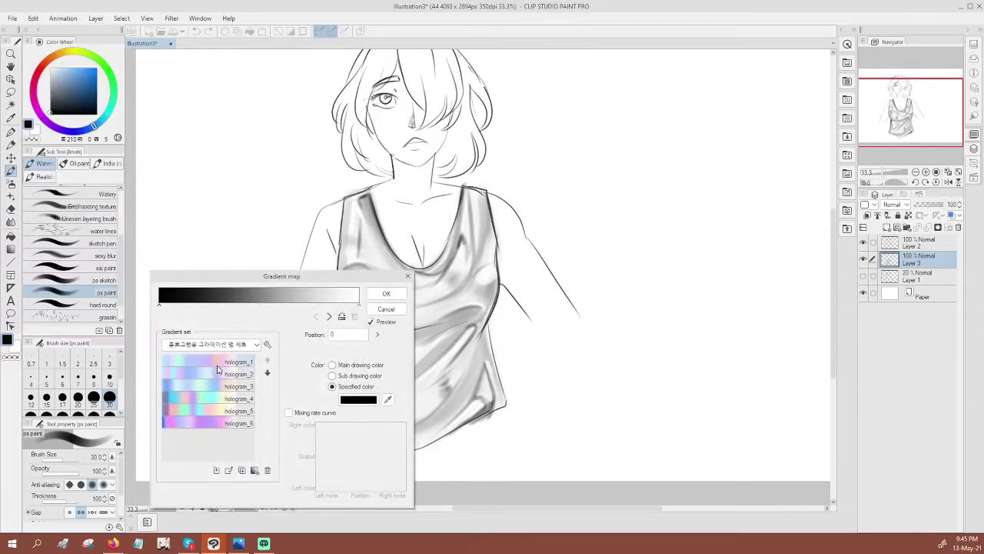
{"action": "left_click", "coordinate": [208, 365]}
{"action": "left_click_drag", "start_coordinate": [306, 281], "coordinate": [207, 107]}
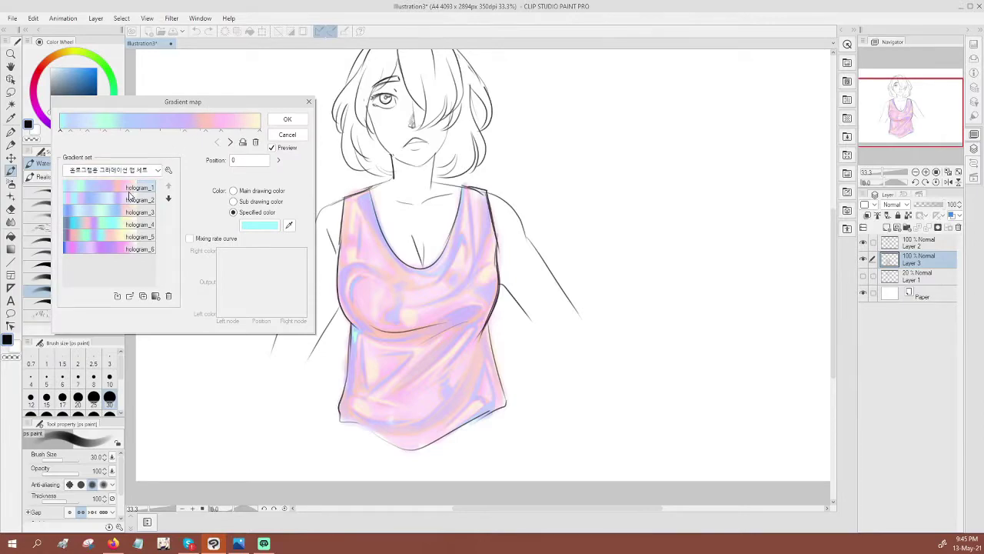
Preview the other hologram gradients on the tank top and choose hologram_2
{"action": "left_click", "coordinate": [107, 200]}
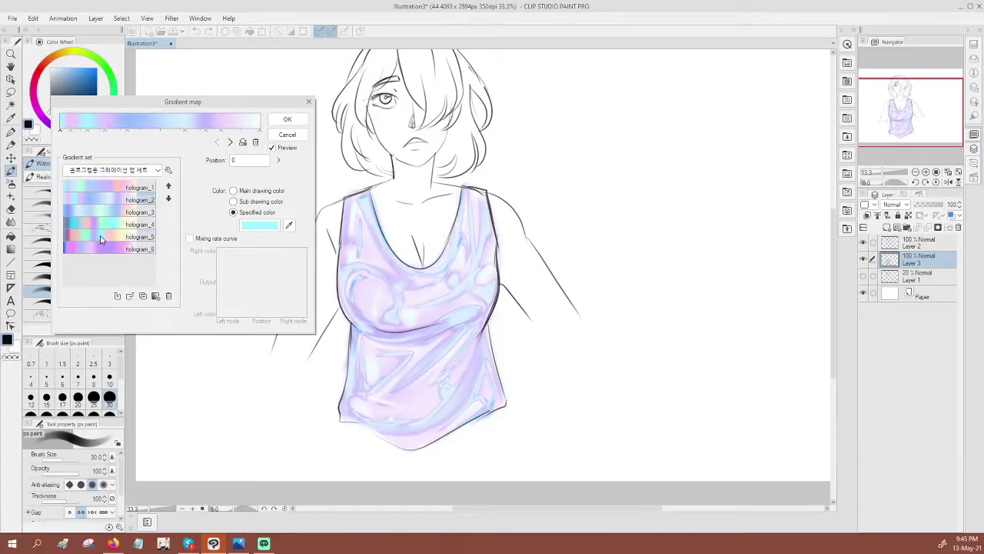
{"action": "left_click", "coordinate": [121, 220]}
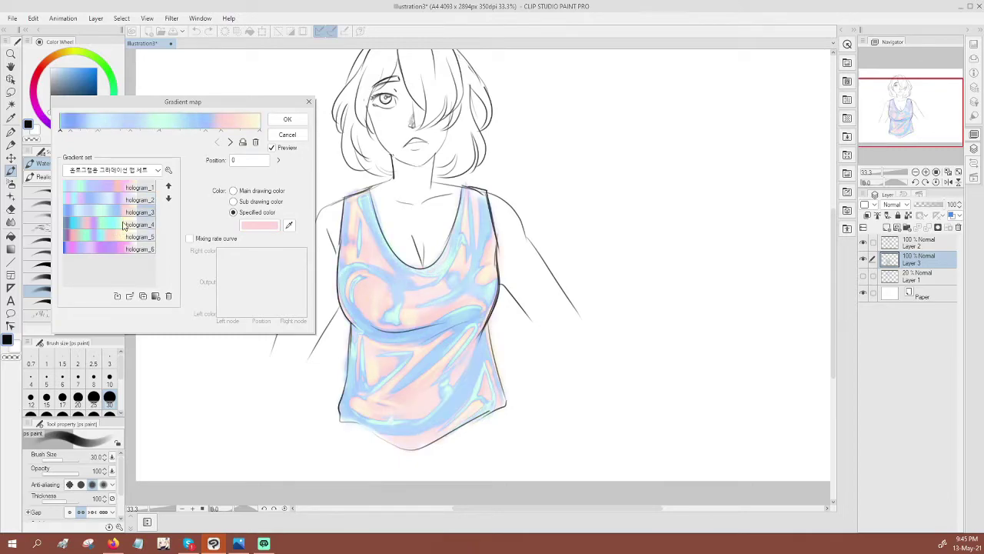
{"action": "left_click", "coordinate": [121, 235]}
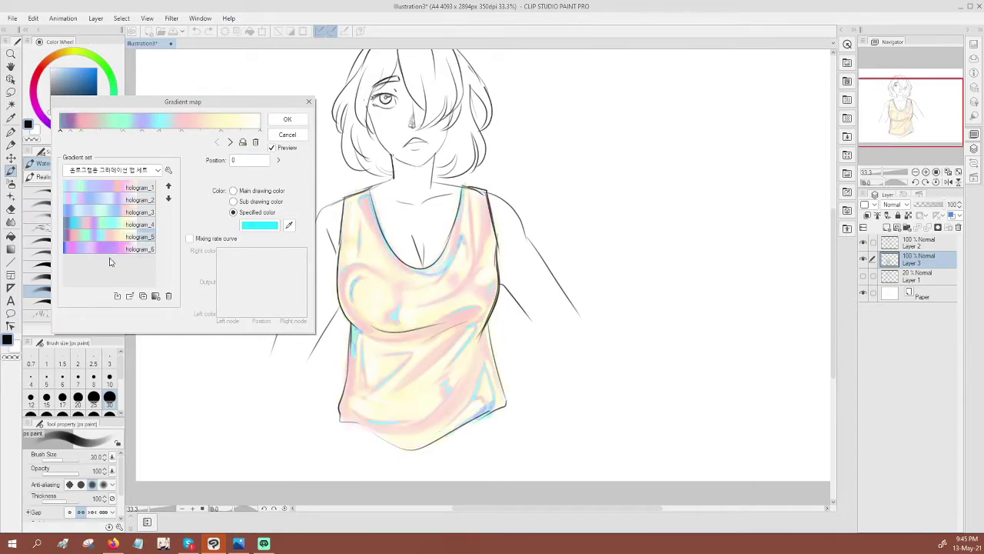
{"action": "left_click", "coordinate": [113, 255]}
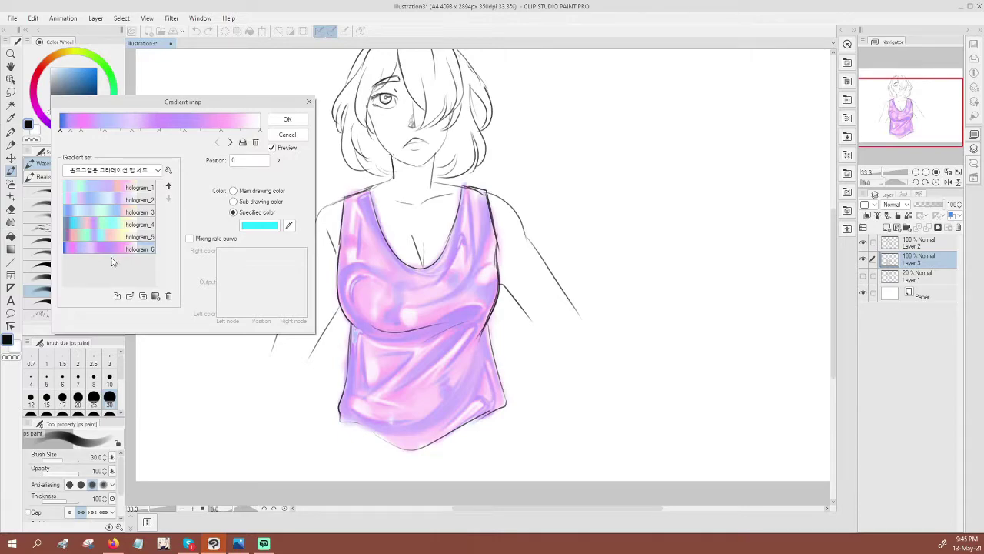
{"action": "left_click", "coordinate": [117, 200]}
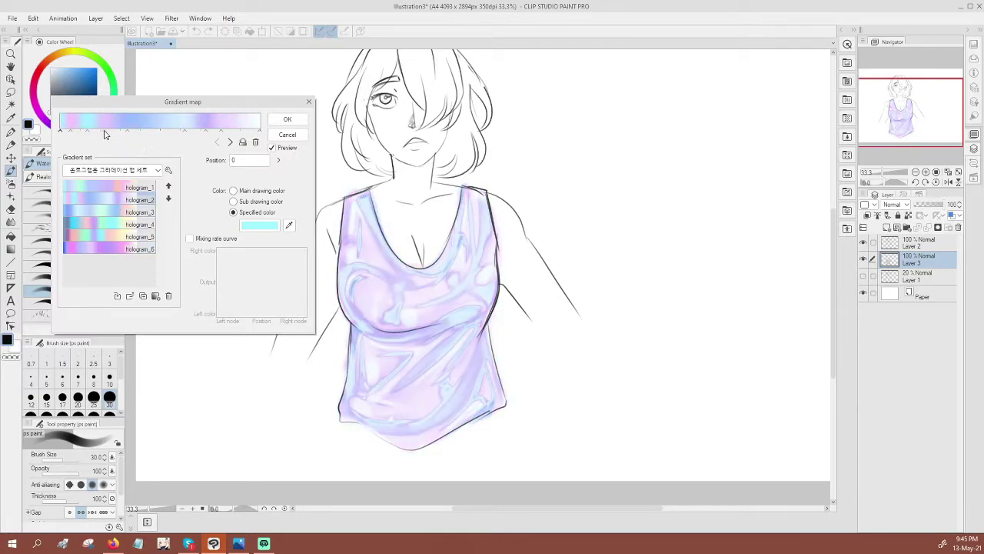
Shift the gradient's lilac nodes to positions 8 and 65, adjust the pale blue node and move the pink middle node to position 38
{"action": "mouse_move", "coordinate": [72, 133]}
{"action": "left_mouse_down"}
{"action": "mouse_move", "coordinate": [148, 130]}
{"action": "mouse_move", "coordinate": [60, 135]}
{"action": "mouse_move", "coordinate": [77, 139]}
{"action": "left_mouse_up"}
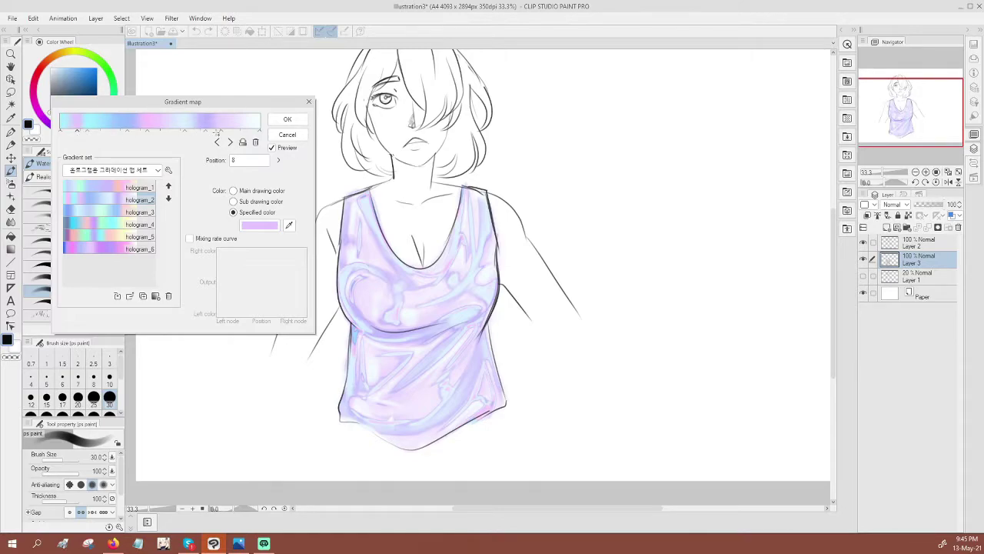
{"action": "left_click_drag", "start_coordinate": [197, 133], "coordinate": [191, 133]}
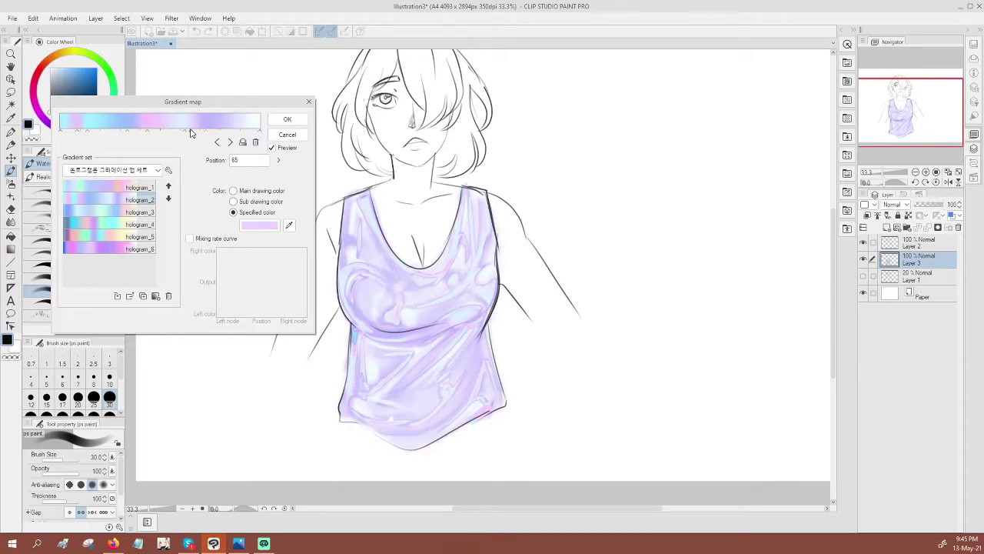
{"action": "left_click", "coordinate": [168, 133]}
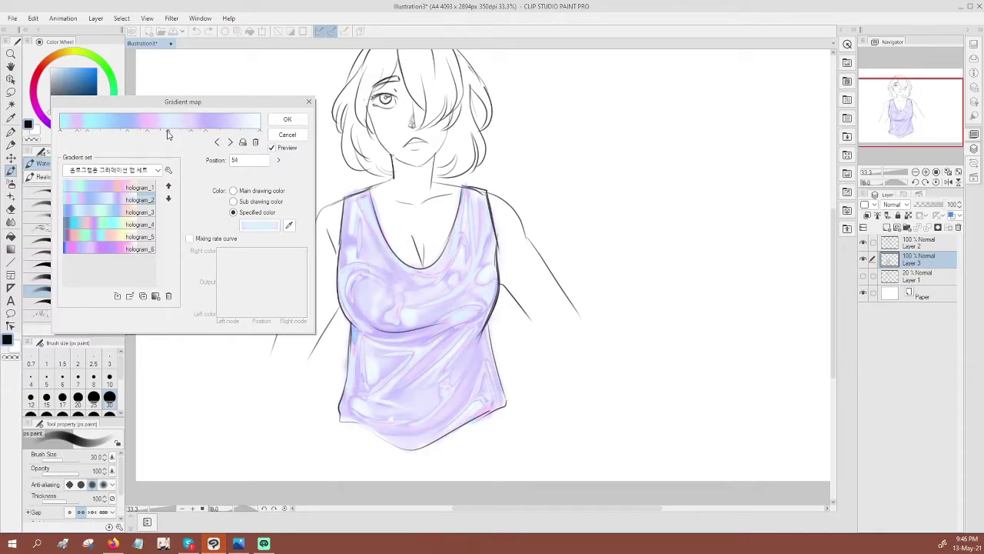
{"action": "left_click_drag", "start_coordinate": [169, 134], "coordinate": [189, 136]}
{"action": "left_click", "coordinate": [158, 133]}
{"action": "left_click_drag", "start_coordinate": [150, 135], "coordinate": [138, 135]}
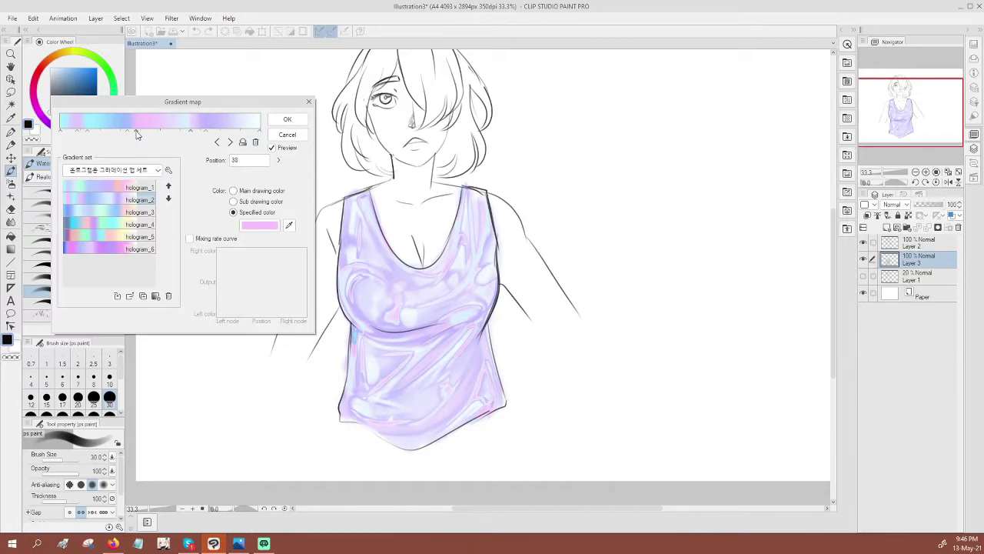
Move the gradient's violet node to position 77 and its pink node to about 46, and apply the gradient map
{"action": "left_click", "coordinate": [260, 130]}
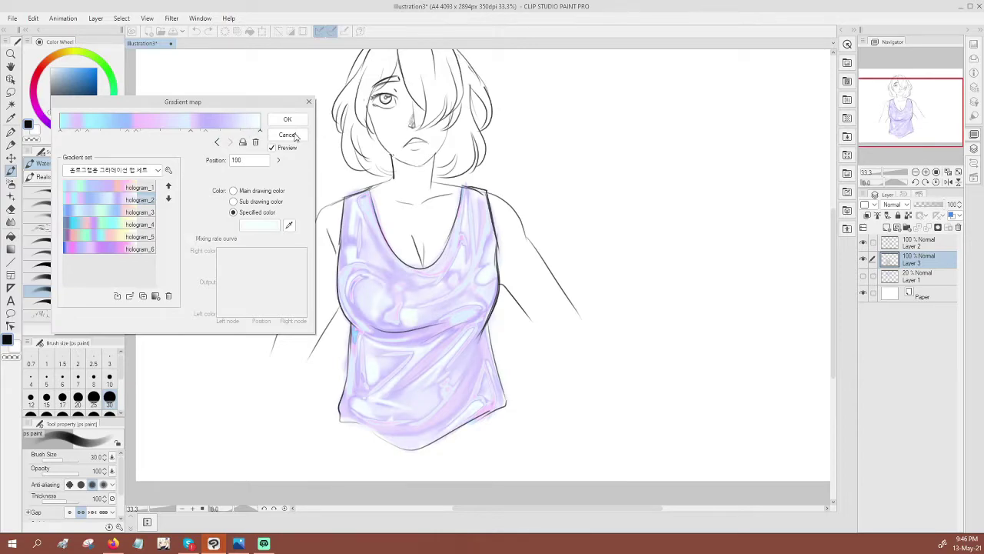
{"action": "left_click", "coordinate": [217, 132]}
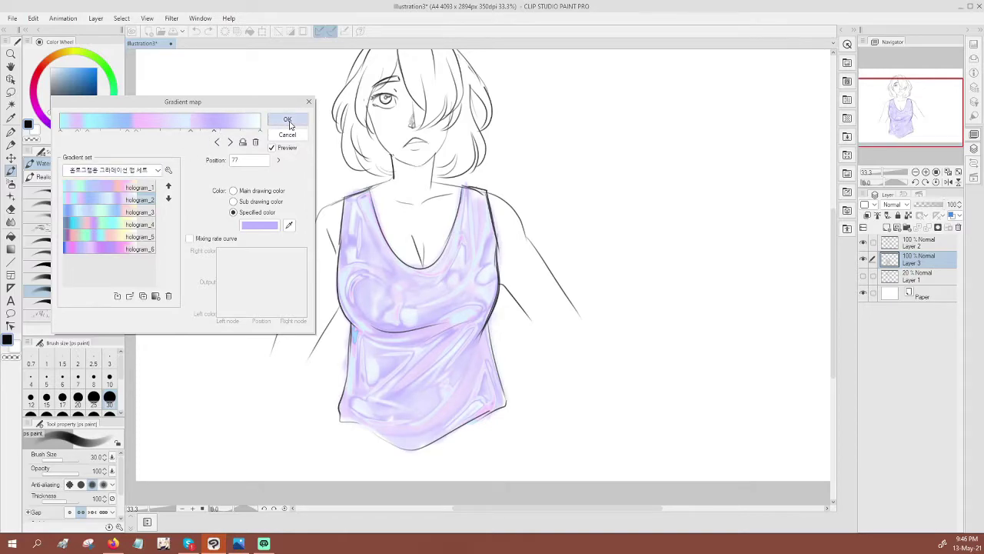
{"action": "left_click_drag", "start_coordinate": [138, 134], "coordinate": [168, 133]}
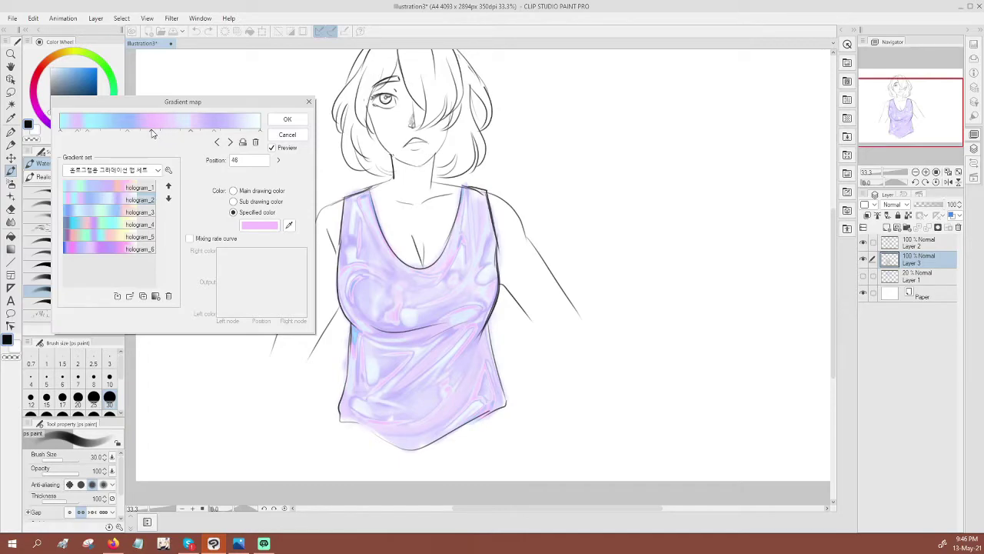
{"action": "left_click", "coordinate": [284, 120]}
{"action": "scroll", "coordinate": [501, 299], "scroll_direction": "up", "scroll_amount": 1}
{"action": "scroll", "coordinate": [501, 298], "scroll_direction": "down", "scroll_amount": 2}
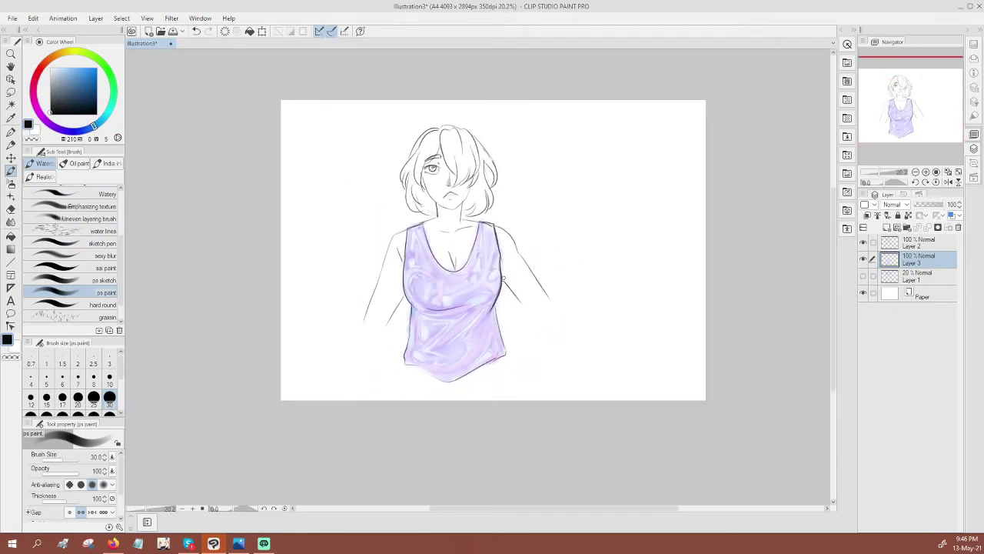
Duplicate Layer 3 and apply a blur filter to the copy
{"action": "scroll", "coordinate": [504, 288], "scroll_direction": "up", "scroll_amount": 1}
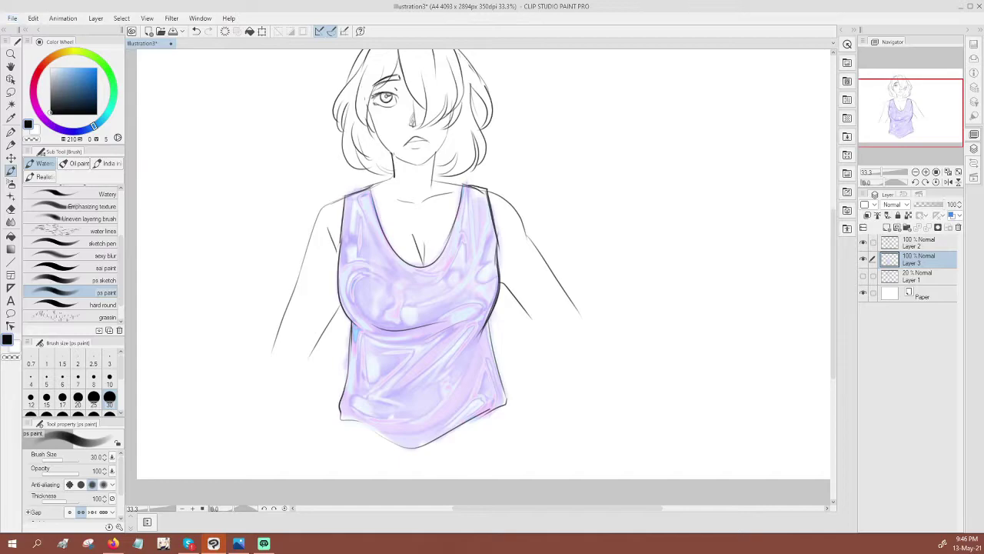
{"action": "left_click_drag", "start_coordinate": [920, 260], "coordinate": [889, 229]}
{"action": "left_click", "coordinate": [171, 18]}
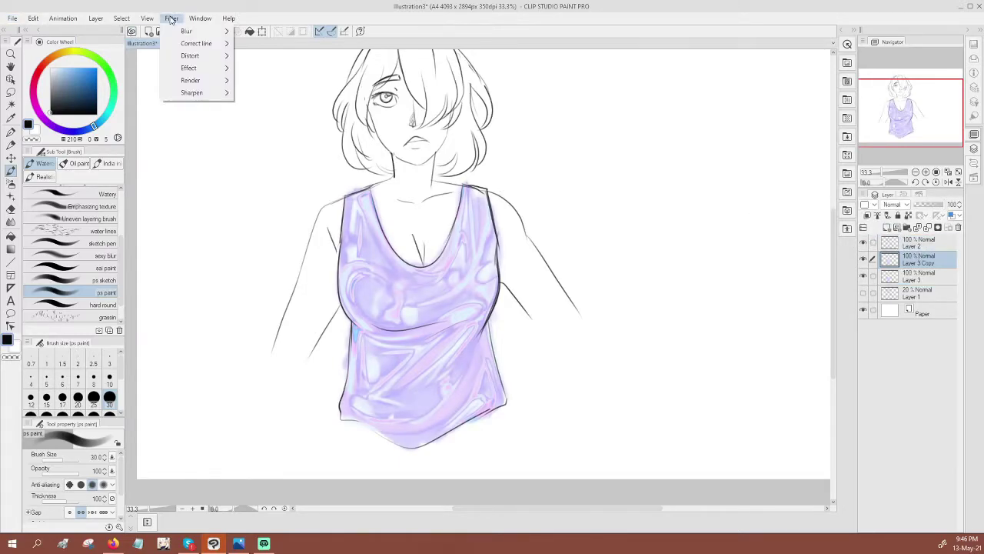
{"action": "mouse_move", "coordinate": [188, 30]}
{"action": "left_click", "coordinate": [254, 57]}
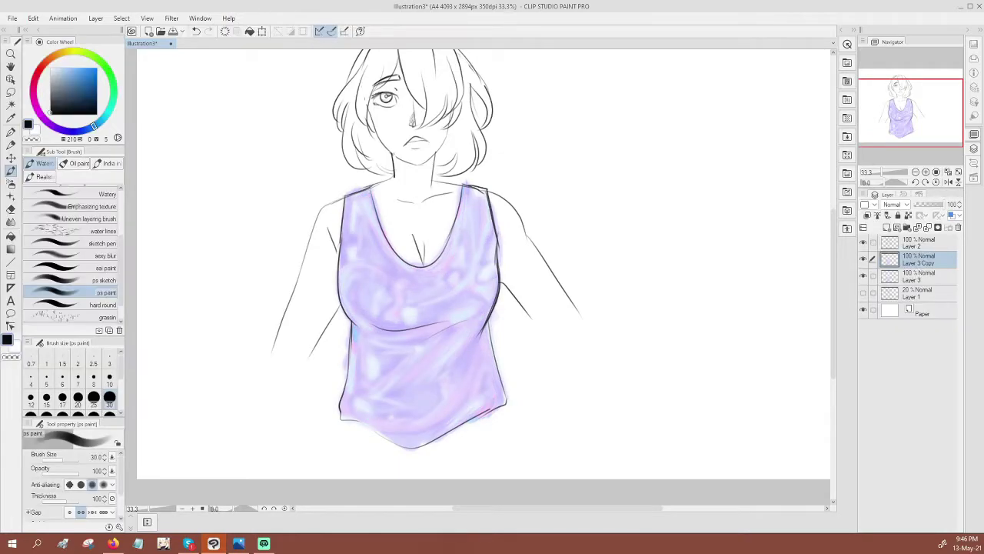
Try the Screen, Overlay, Multiply and Color burn blending modes on the blurred copy and choose Linear burn
{"action": "left_click", "coordinate": [914, 206]}
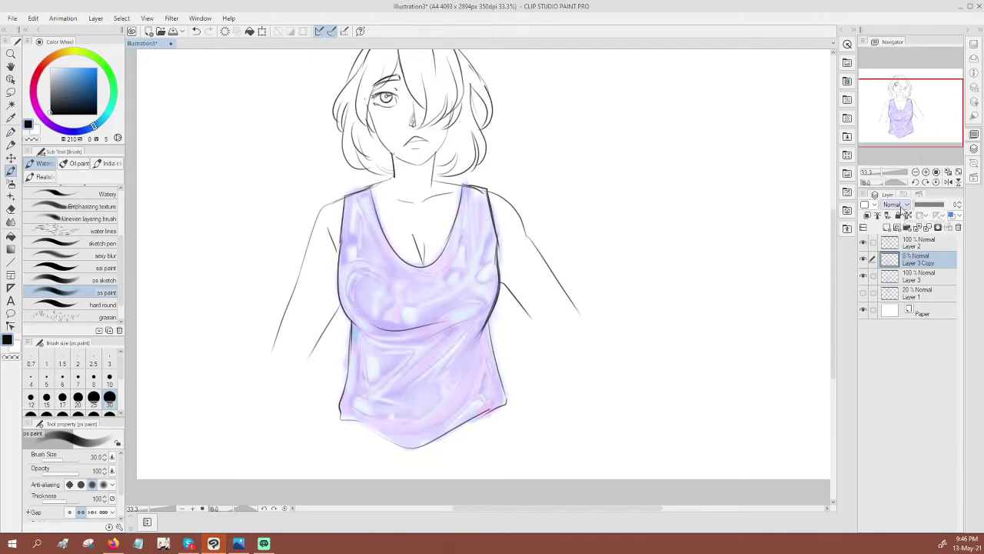
{"action": "left_click", "coordinate": [943, 205]}
{"action": "left_click", "coordinate": [898, 204]}
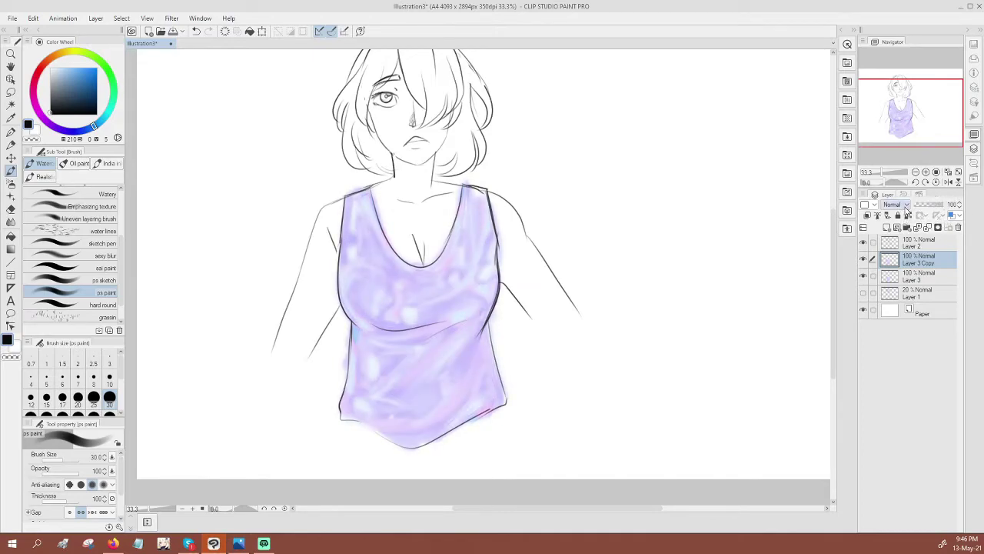
{"action": "left_click", "coordinate": [892, 284]}
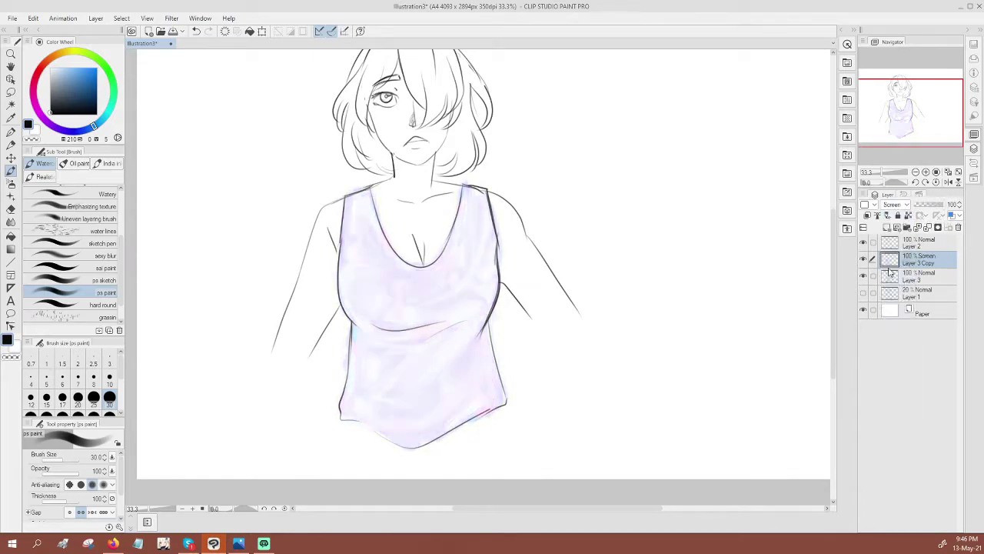
{"action": "left_click", "coordinate": [896, 204]}
{"action": "left_click", "coordinate": [906, 334]}
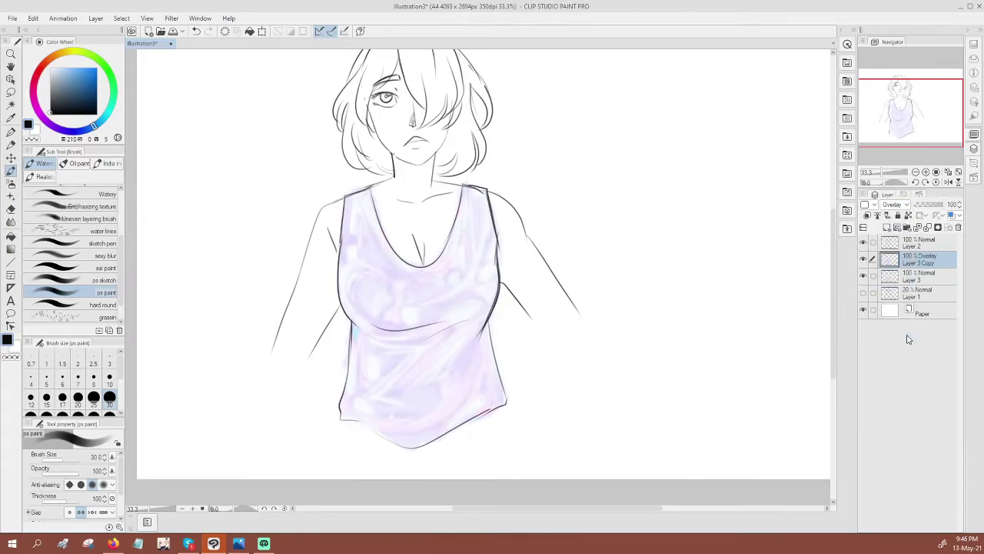
{"action": "left_click", "coordinate": [893, 205]}
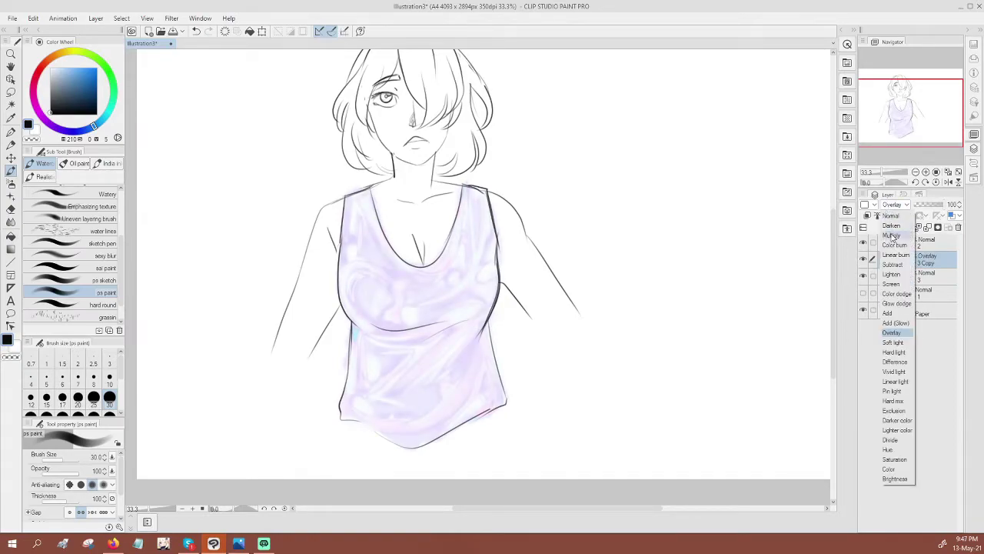
{"action": "left_click", "coordinate": [894, 236]}
{"action": "left_click", "coordinate": [892, 205]}
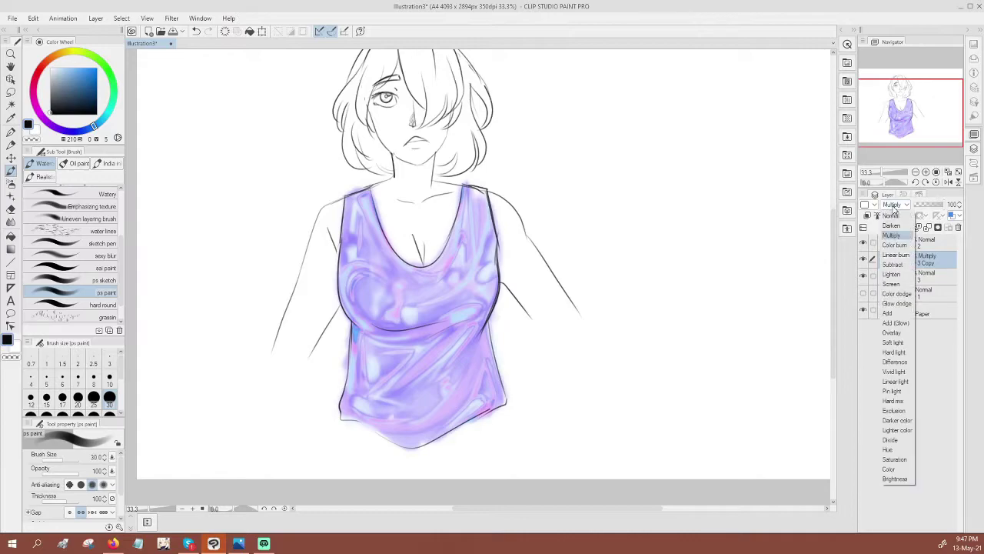
{"action": "left_click", "coordinate": [895, 245]}
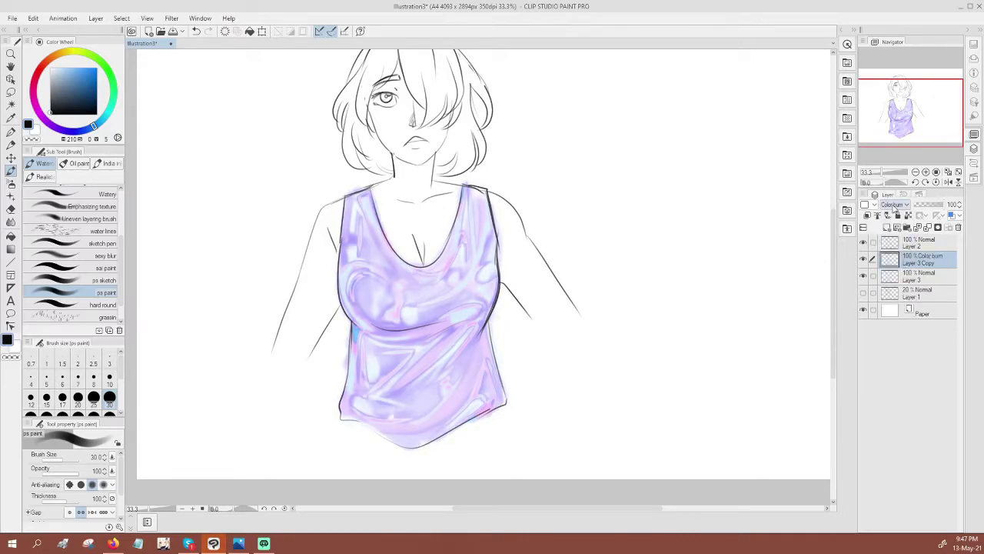
{"action": "left_click", "coordinate": [894, 205]}
{"action": "left_click", "coordinate": [900, 259]}
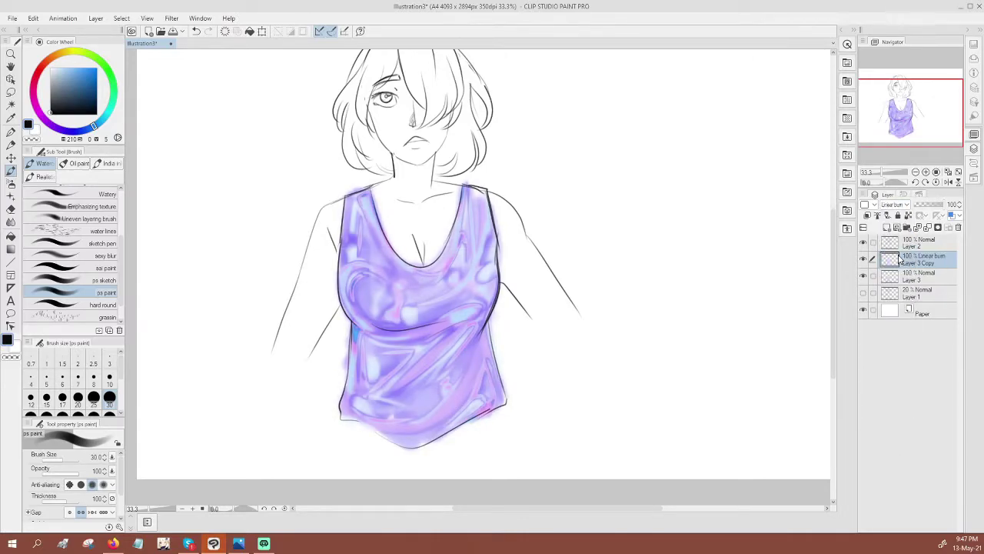
Restore the blurred copy after a trial deletion and set its opacity to 66%
{"action": "left_click_drag", "start_coordinate": [926, 261], "coordinate": [958, 229]}
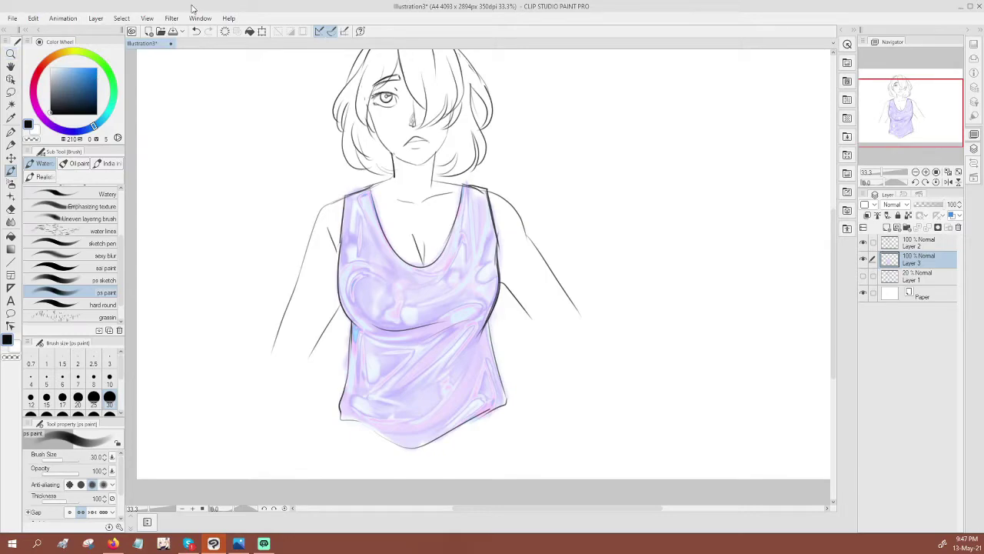
{"action": "left_click", "coordinate": [196, 31]}
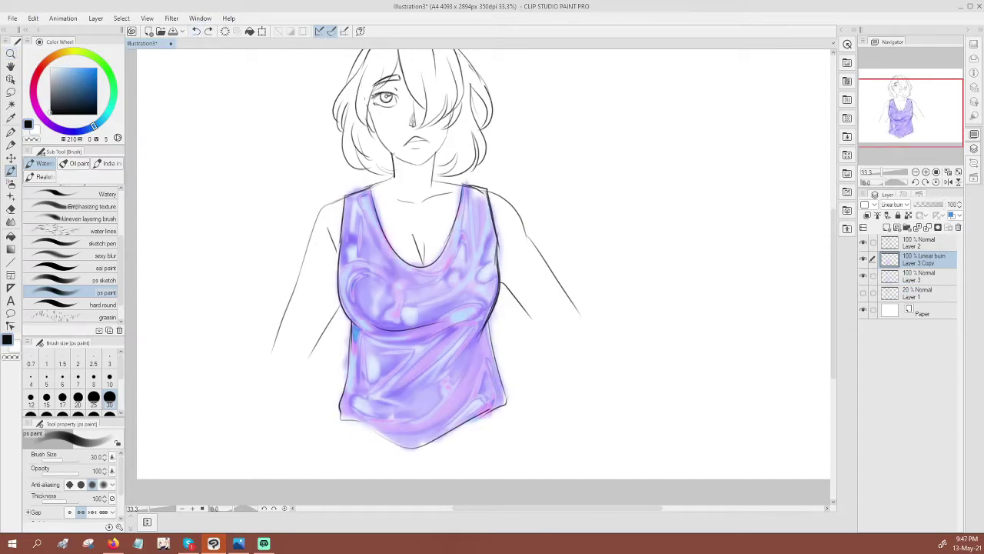
{"action": "left_click", "coordinate": [936, 204]}
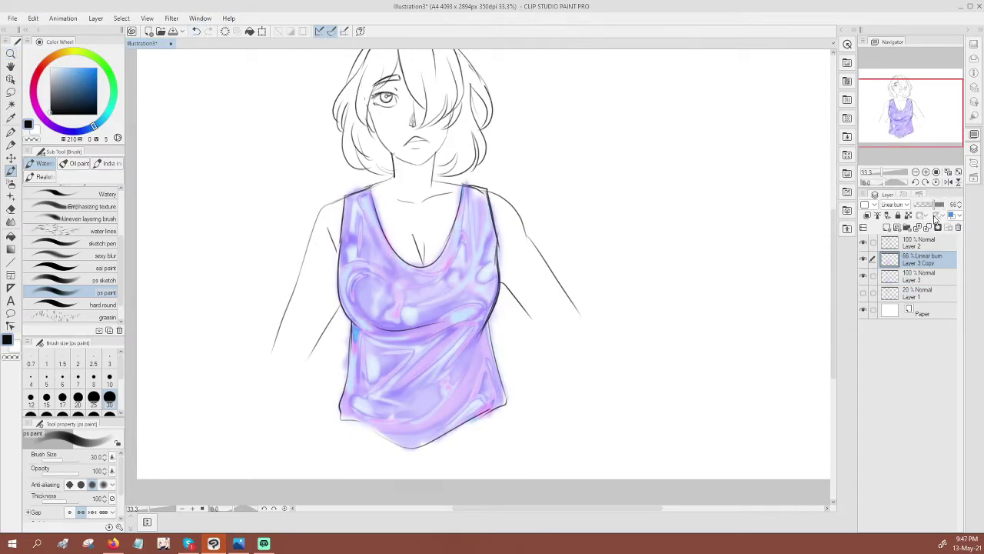
Adjust Layer 3's tank top colours with the Brightness/Contrast correction and apply it
{"action": "left_click", "coordinate": [915, 279]}
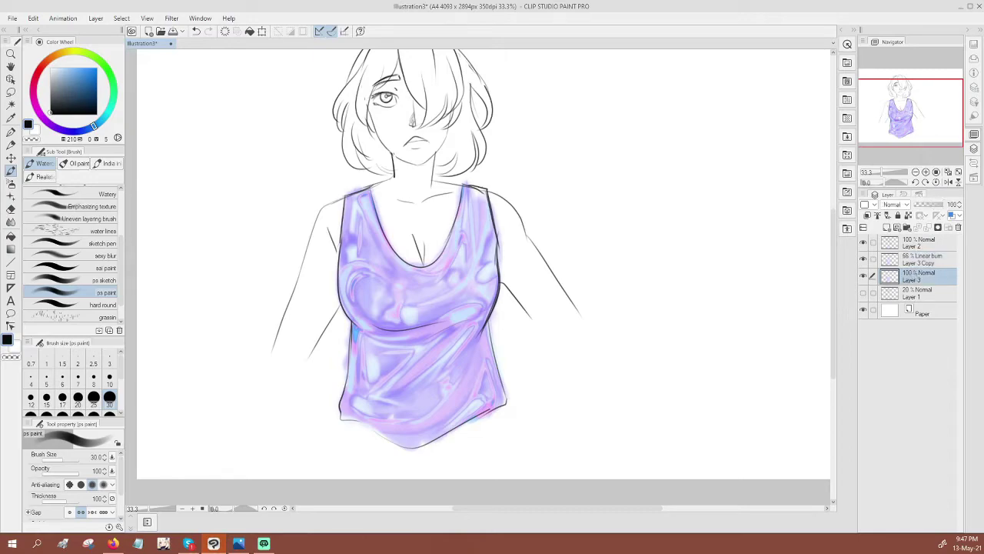
{"action": "left_click", "coordinate": [33, 18]}
{"action": "mouse_move", "coordinate": [108, 244]}
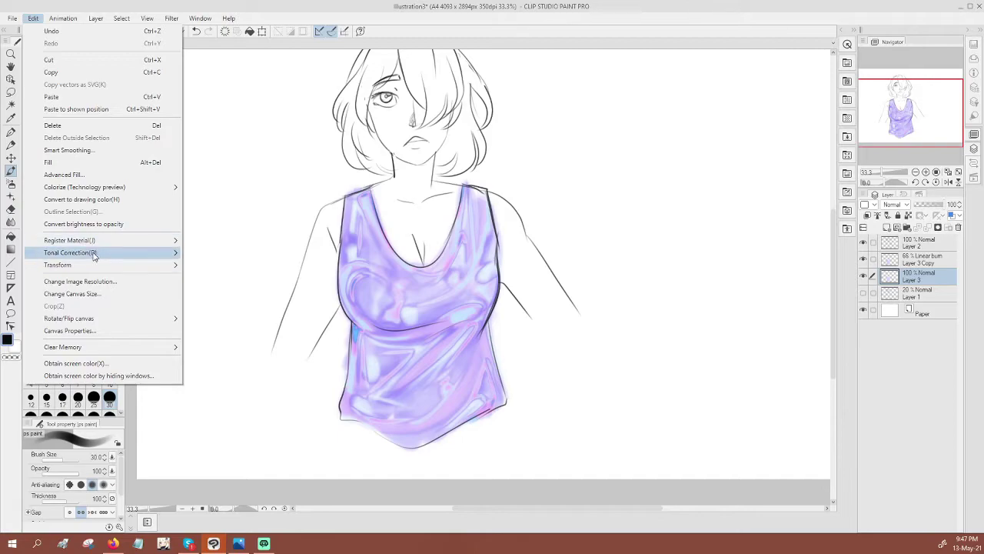
{"action": "mouse_move", "coordinate": [128, 257]}
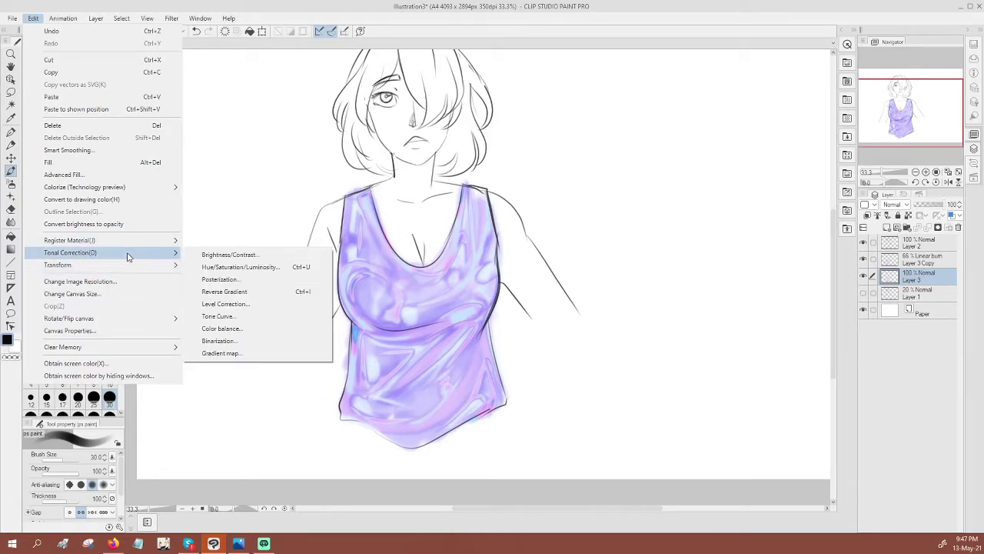
{"action": "left_click", "coordinate": [277, 255]}
{"action": "mouse_move", "coordinate": [625, 338]}
{"action": "left_mouse_down"}
{"action": "mouse_move", "coordinate": [644, 346]}
{"action": "mouse_move", "coordinate": [636, 373]}
{"action": "mouse_move", "coordinate": [651, 372]}
{"action": "mouse_move", "coordinate": [625, 346]}
{"action": "left_mouse_up"}
{"action": "left_click", "coordinate": [705, 324]}
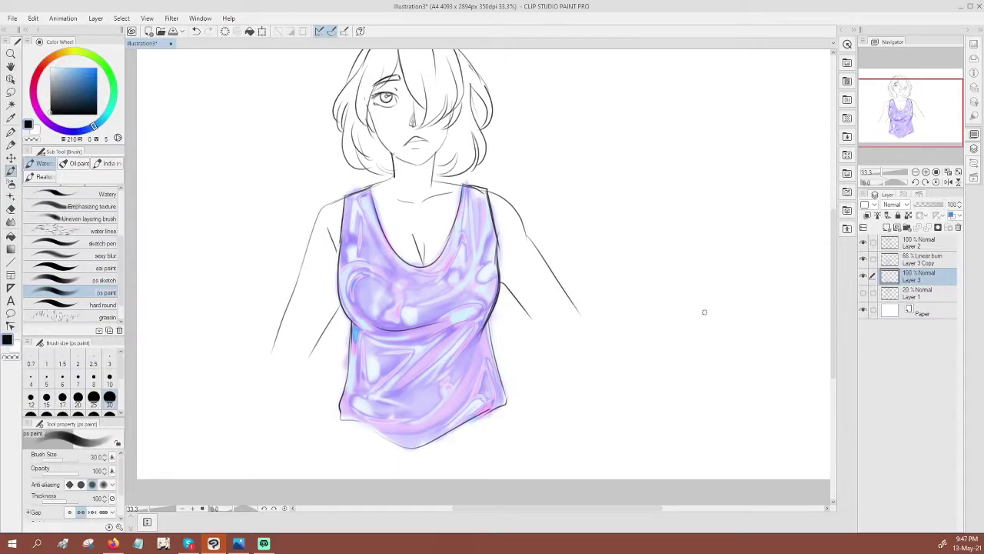
Compare the tank top with and without the blurred Layer 3 Copy, and delete that copy
{"action": "left_click", "coordinate": [862, 261]}
{"action": "left_click", "coordinate": [863, 261]}
{"action": "left_click", "coordinate": [862, 262]}
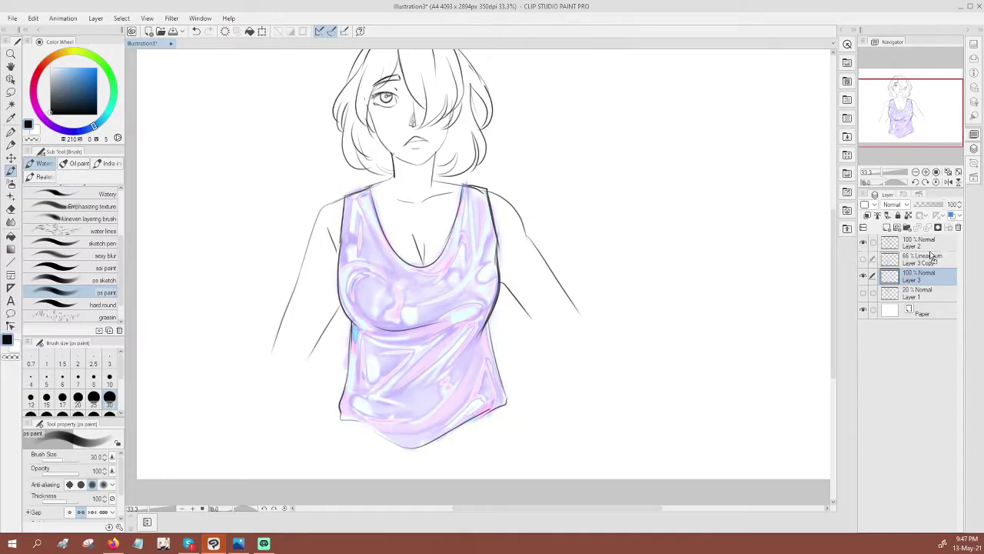
{"action": "left_click", "coordinate": [912, 260]}
{"action": "left_click", "coordinate": [958, 227]}
Auto-select the empty area around the tank top on Layer 3 and invert the selection to cover the fabric
{"action": "scroll", "coordinate": [522, 231], "scroll_direction": "up", "scroll_amount": 3}
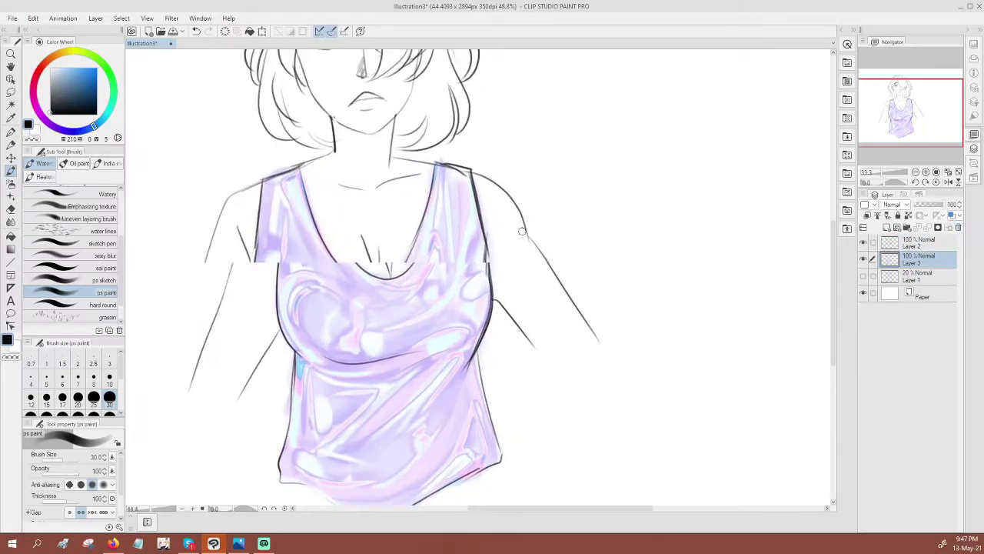
{"action": "scroll", "coordinate": [523, 230], "scroll_direction": "down", "scroll_amount": 5}
{"action": "scroll", "coordinate": [523, 231], "scroll_direction": "up", "scroll_amount": 2}
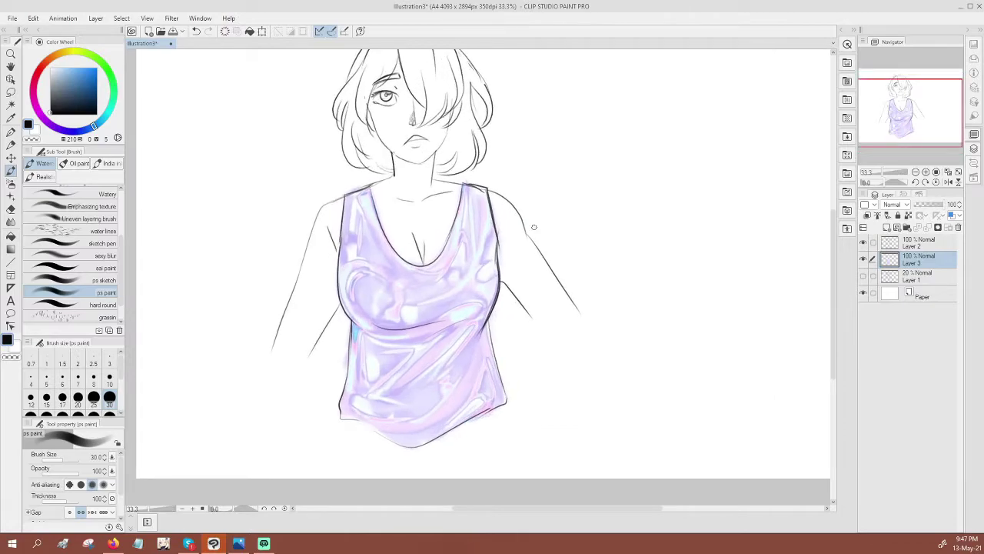
{"action": "left_click", "coordinate": [11, 104]}
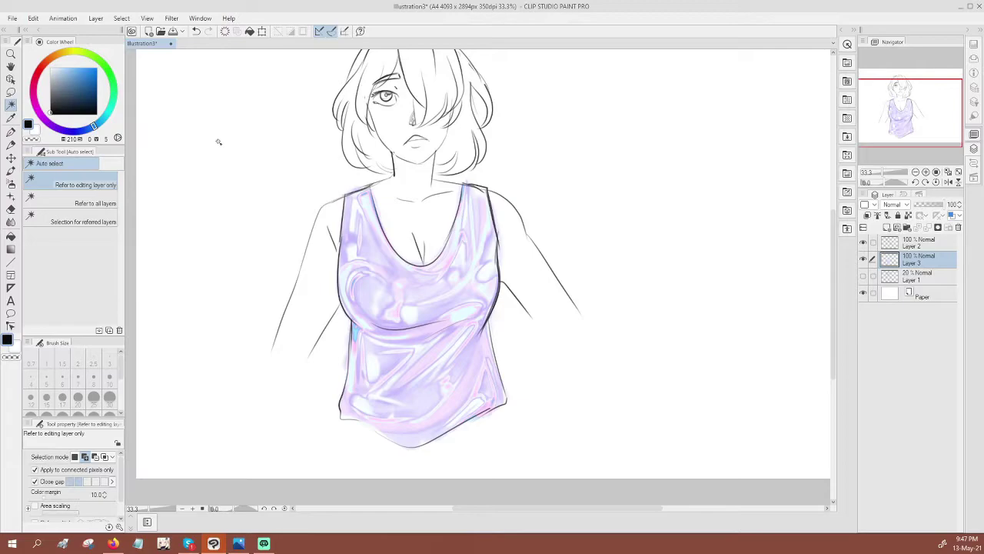
{"action": "left_click", "coordinate": [218, 142]}
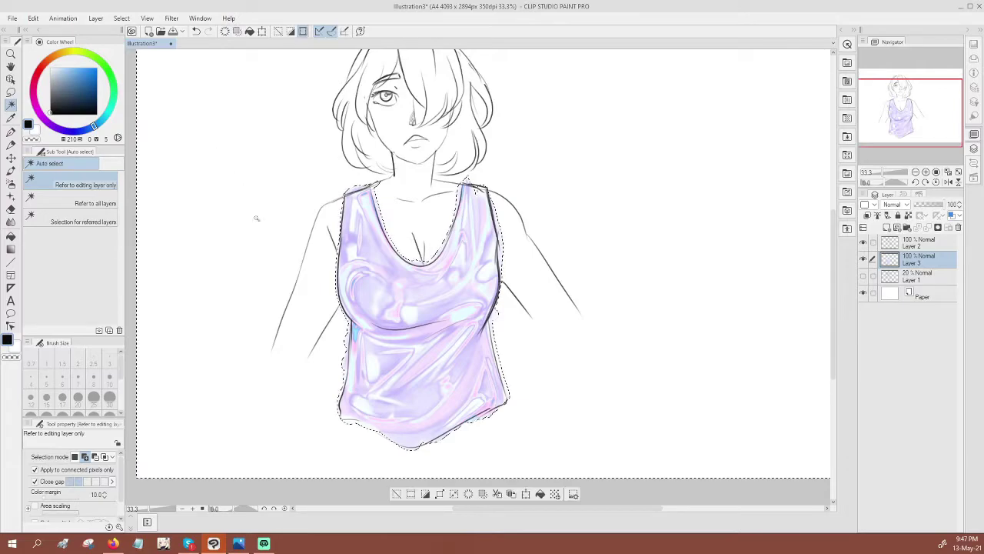
{"action": "left_click", "coordinate": [425, 493]}
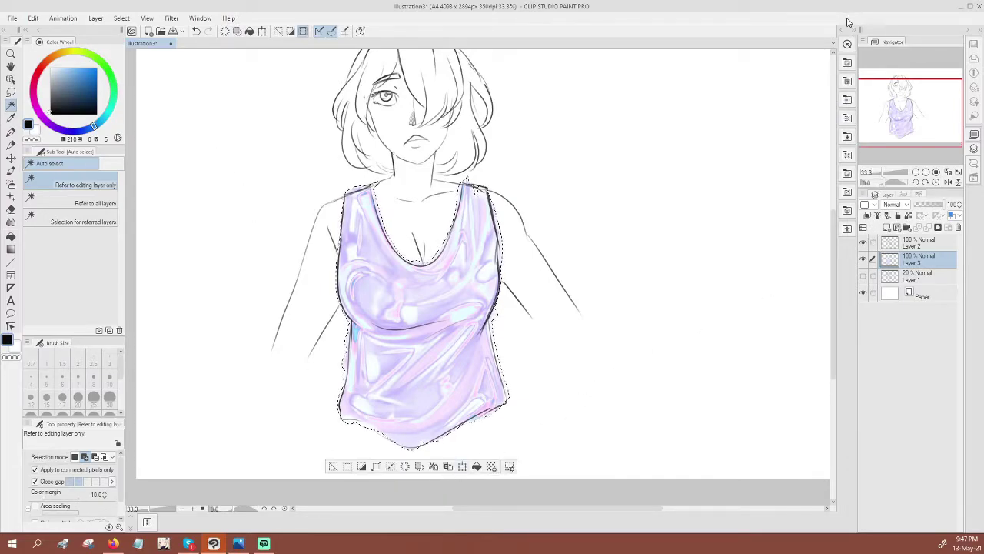
Open the material library and browse all materials for a sparkly image pattern to overlay on the tank top
{"action": "left_click", "coordinate": [847, 136]}
{"action": "left_click", "coordinate": [491, 74]}
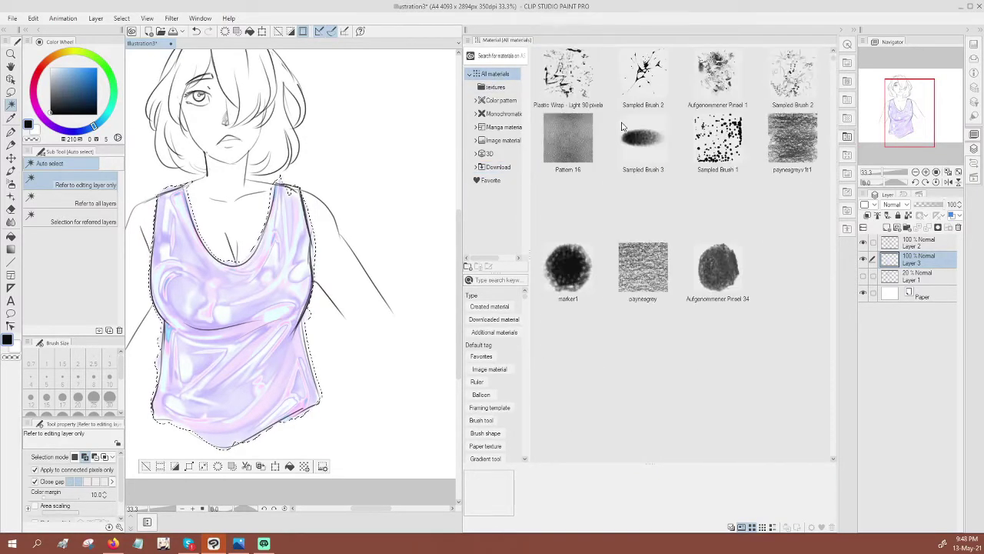
{"action": "scroll", "coordinate": [623, 126], "scroll_direction": "down", "scroll_amount": 15}
{"action": "scroll", "coordinate": [623, 127], "scroll_direction": "down", "scroll_amount": 15}
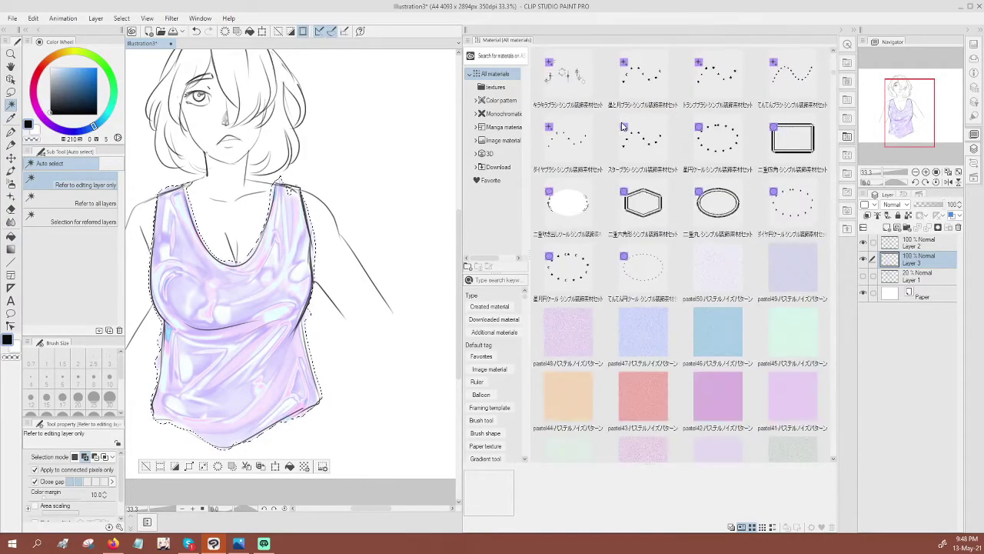
{"action": "scroll", "coordinate": [622, 127], "scroll_direction": "up", "scroll_amount": 5}
{"action": "scroll", "coordinate": [623, 126], "scroll_direction": "down", "scroll_amount": 5}
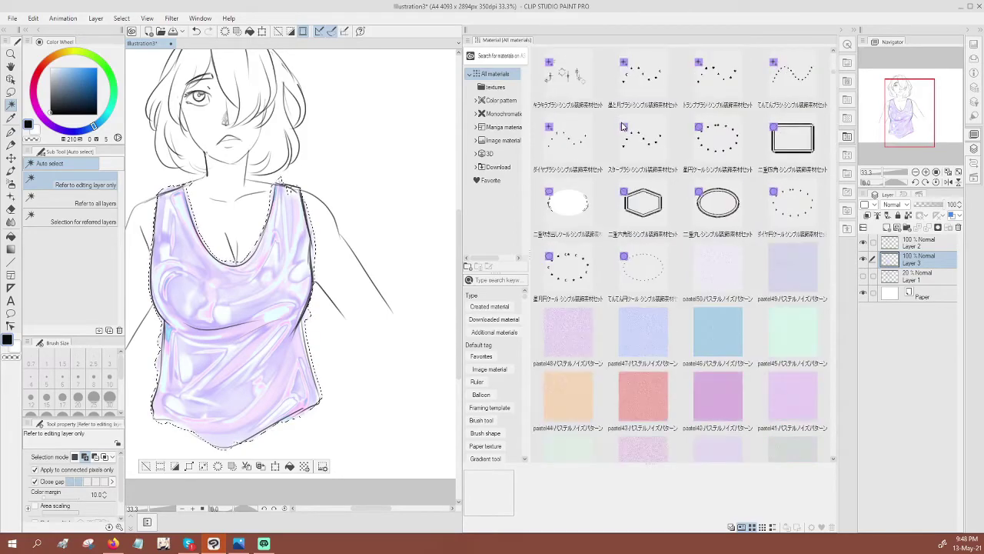
{"action": "scroll", "coordinate": [623, 127], "scroll_direction": "down", "scroll_amount": 12}
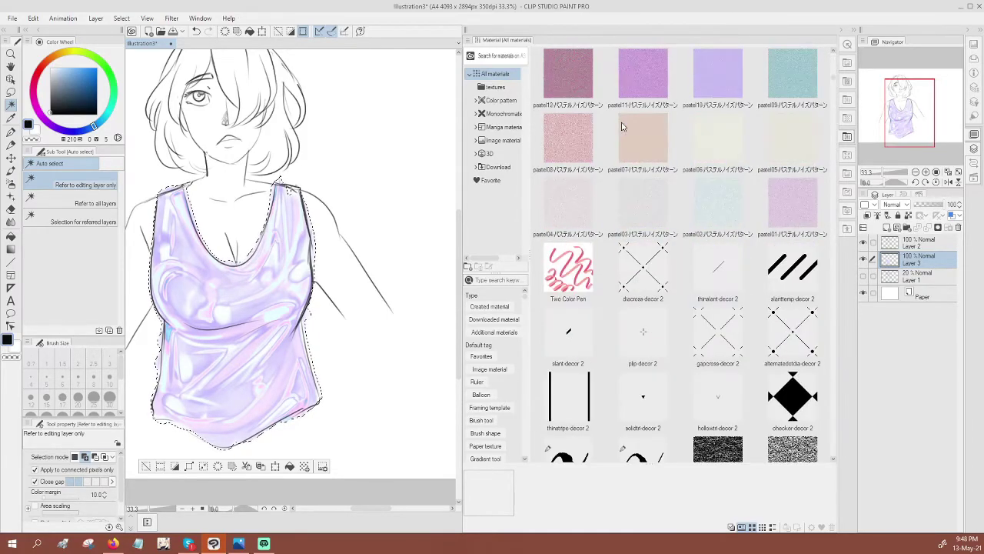
{"action": "scroll", "coordinate": [623, 127], "scroll_direction": "down", "scroll_amount": 3}
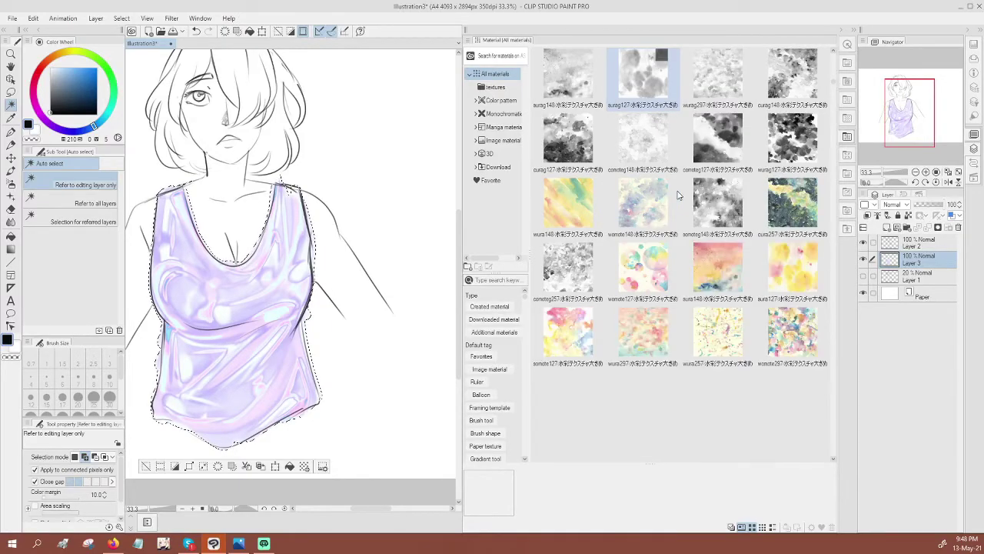
{"action": "scroll", "coordinate": [678, 195], "scroll_direction": "down", "scroll_amount": 2}
{"action": "scroll", "coordinate": [678, 195], "scroll_direction": "down", "scroll_amount": 9}
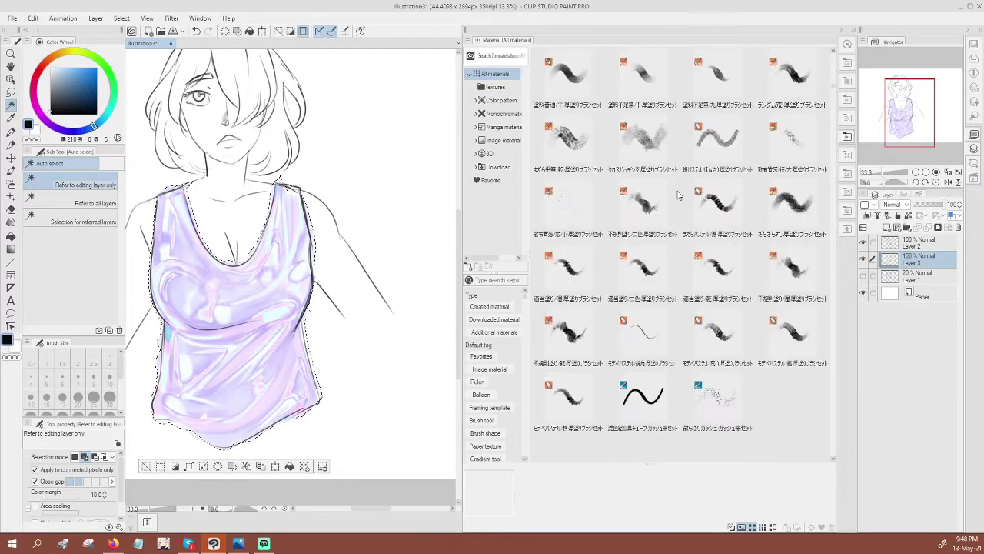
{"action": "scroll", "coordinate": [678, 196], "scroll_direction": "down", "scroll_amount": 5}
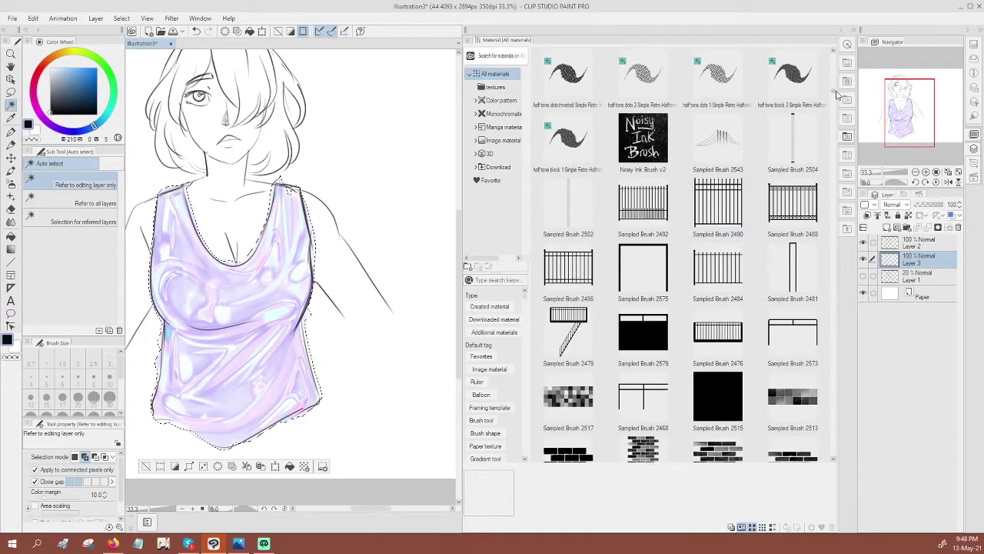
{"action": "scroll", "coordinate": [714, 131], "scroll_direction": "down", "scroll_amount": 10}
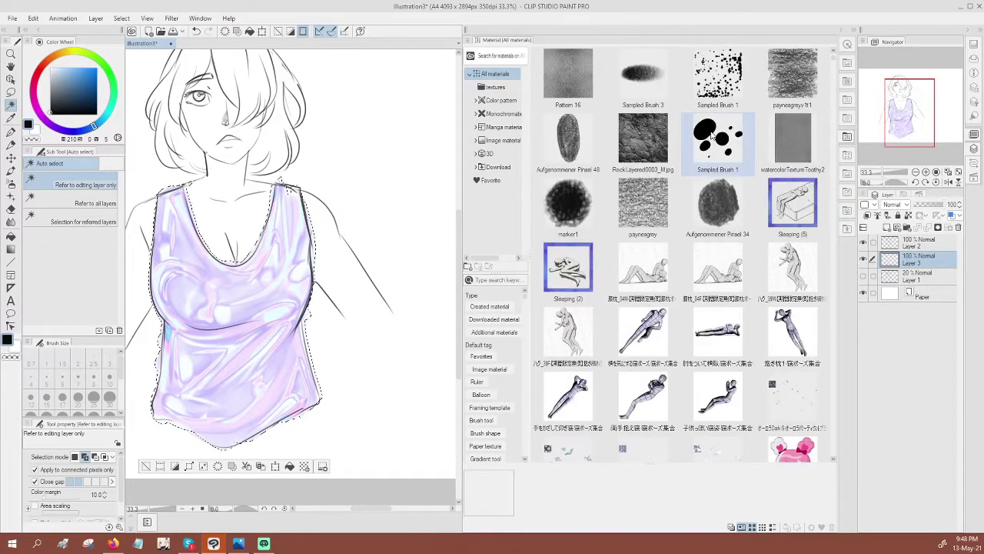
{"action": "scroll", "coordinate": [713, 133], "scroll_direction": "down", "scroll_amount": 10}
{"action": "scroll", "coordinate": [714, 133], "scroll_direction": "down", "scroll_amount": 10}
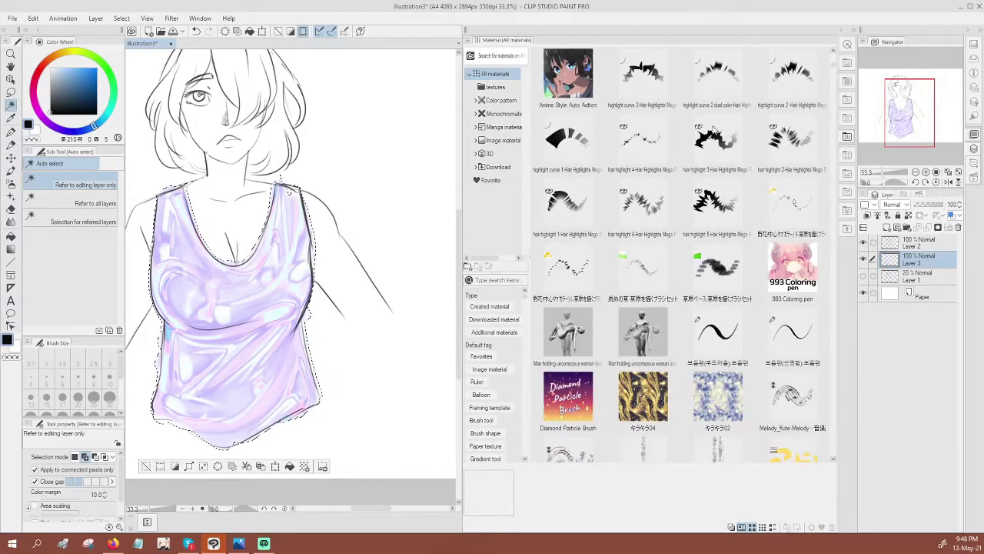
{"action": "scroll", "coordinate": [643, 269], "scroll_direction": "down", "scroll_amount": 1}
Place the キラキラ04 image material over the selected tank top, try Screen blending, and set its blending mode to Overlay
{"action": "left_click", "coordinate": [634, 330]}
{"action": "left_click_drag", "start_coordinate": [635, 329], "coordinate": [363, 269]}
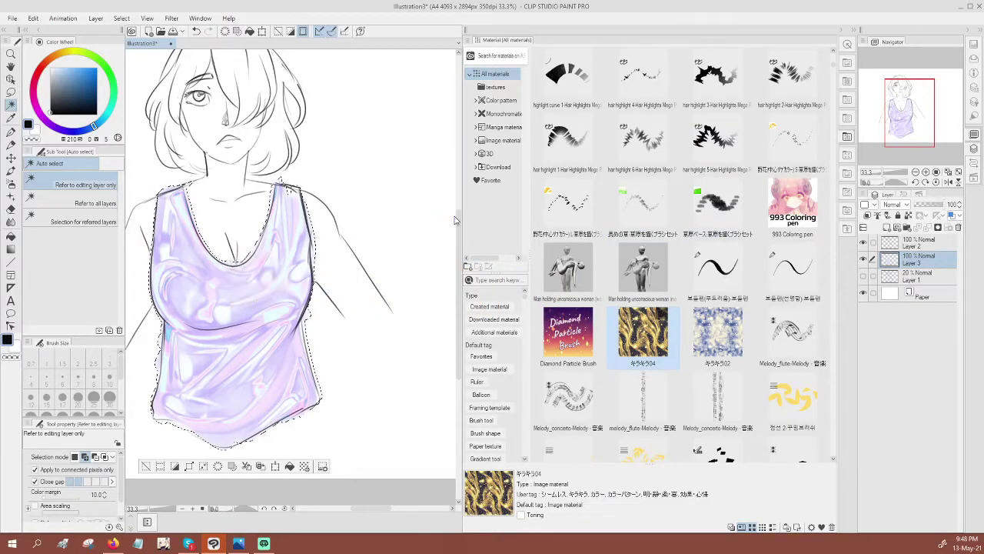
{"action": "left_click", "coordinate": [892, 205]}
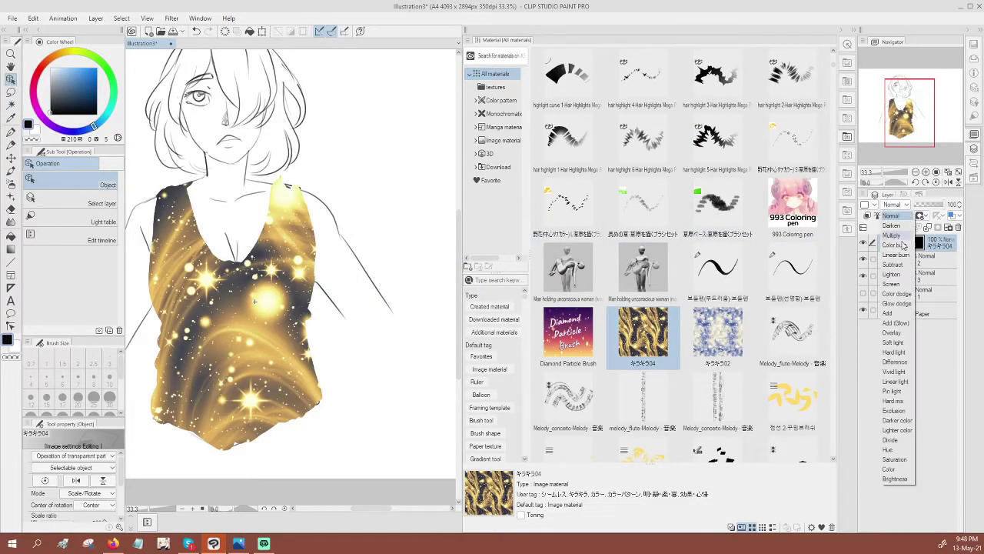
{"action": "left_click", "coordinate": [893, 284]}
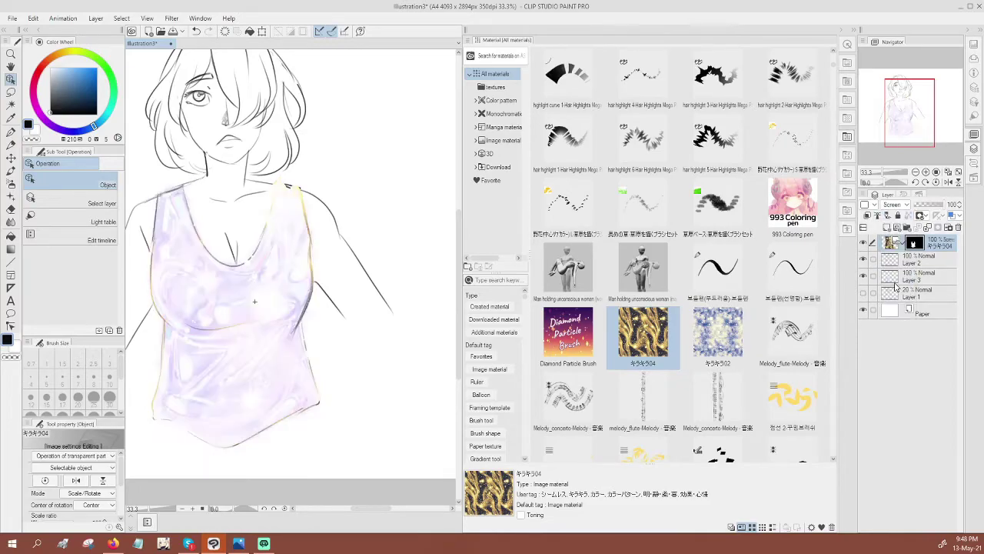
{"action": "left_click", "coordinate": [893, 204]}
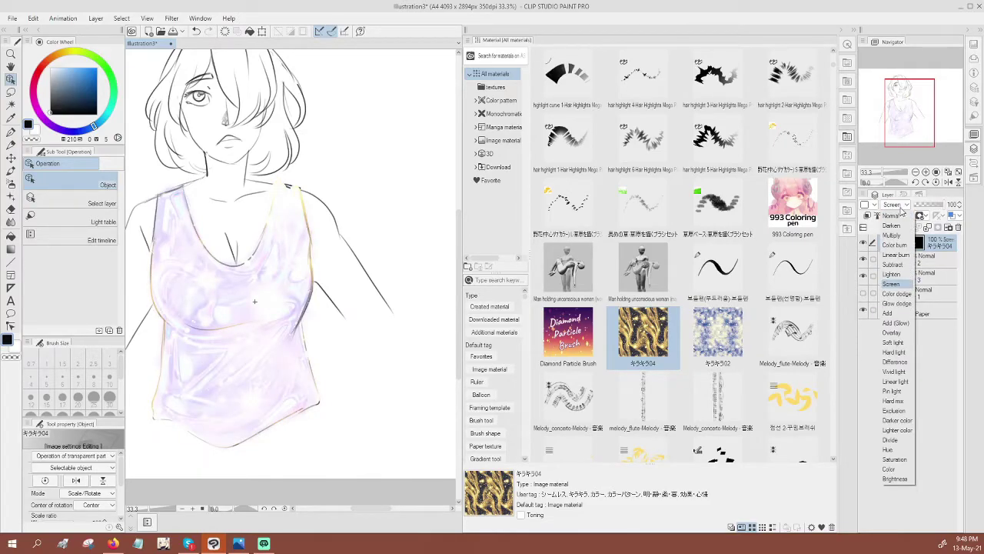
{"action": "left_click", "coordinate": [883, 334]}
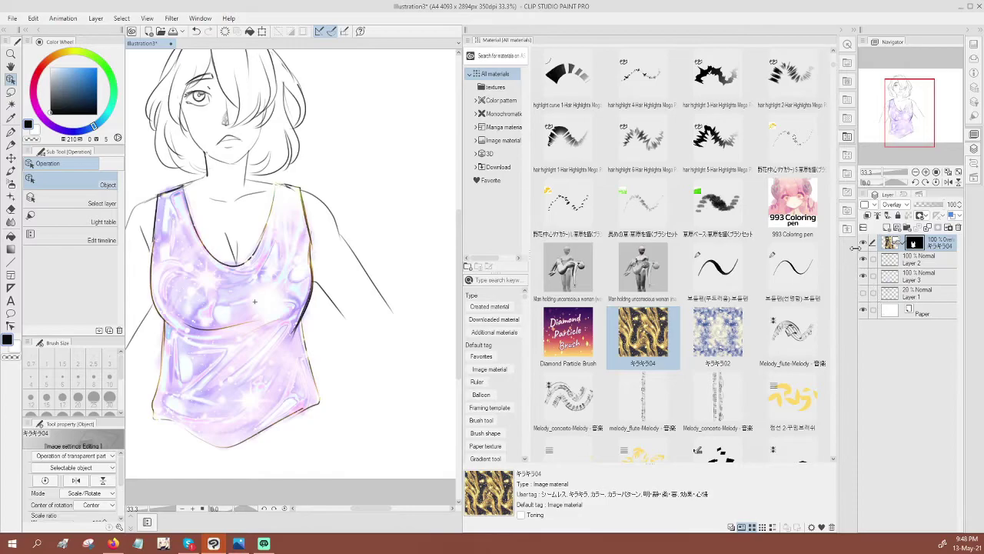
Try Pin light, Color burn and Linear burn on the キラキラ04 layer, and return it to Overlay
{"action": "left_click", "coordinate": [894, 204]}
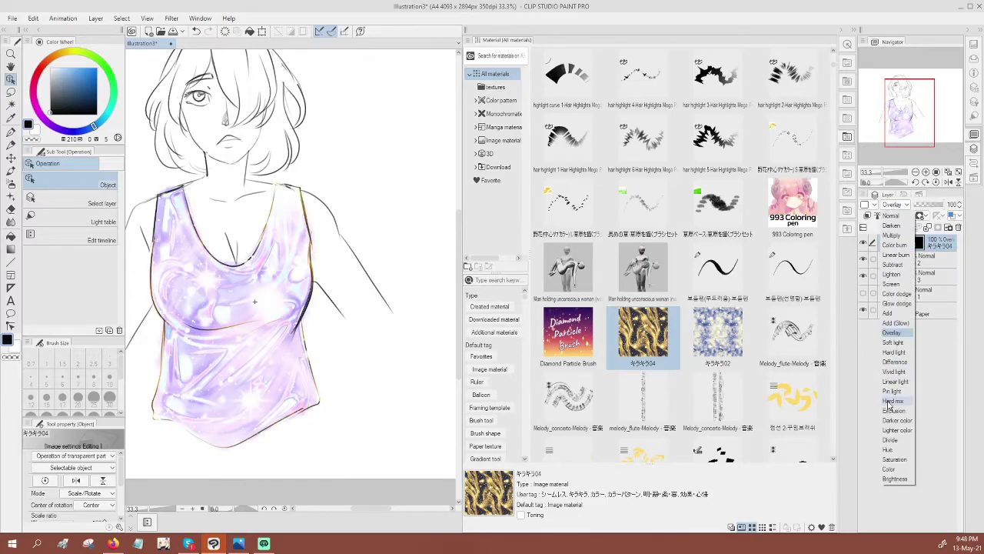
{"action": "left_click", "coordinate": [892, 391]}
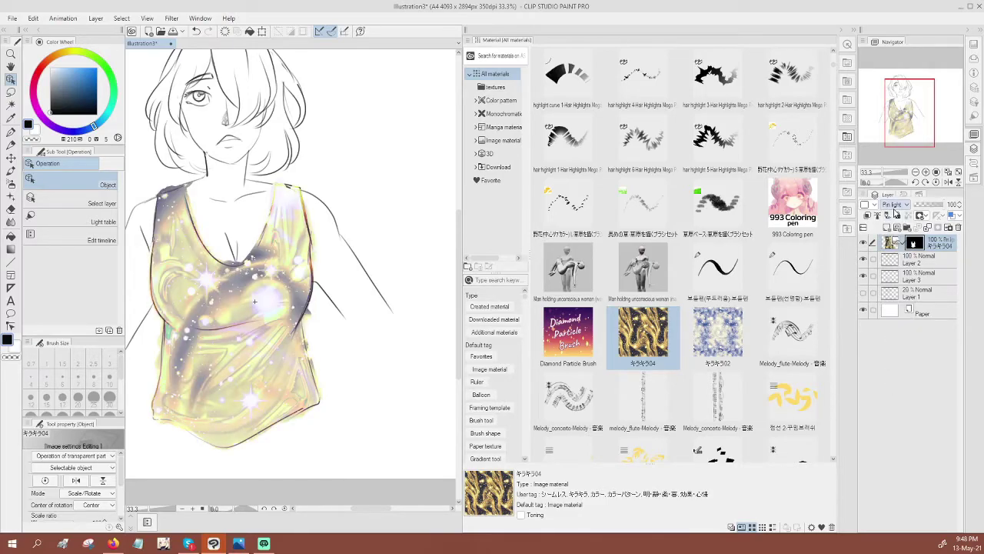
{"action": "left_click", "coordinate": [893, 205]}
{"action": "left_click", "coordinate": [894, 245]}
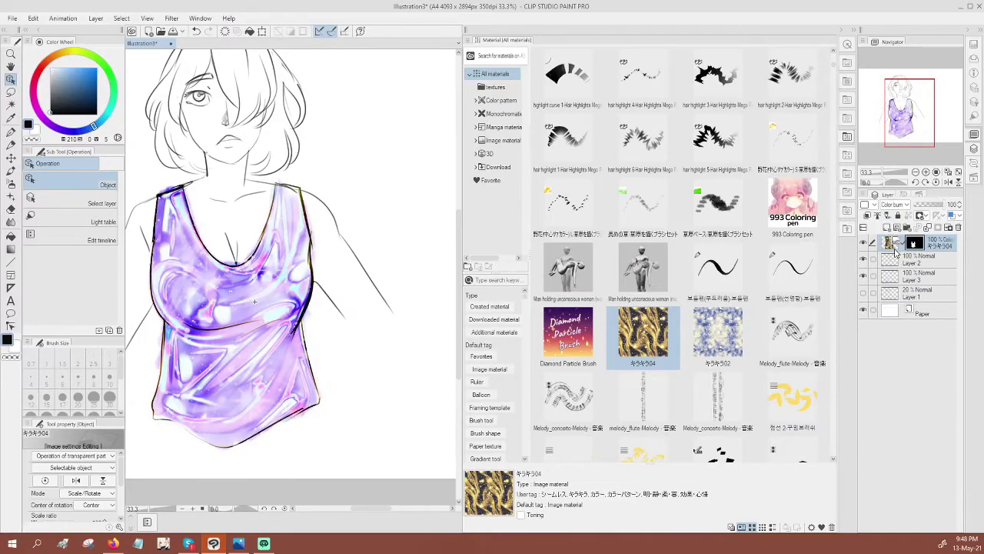
{"action": "left_click", "coordinate": [893, 204]}
{"action": "left_click", "coordinate": [897, 254]}
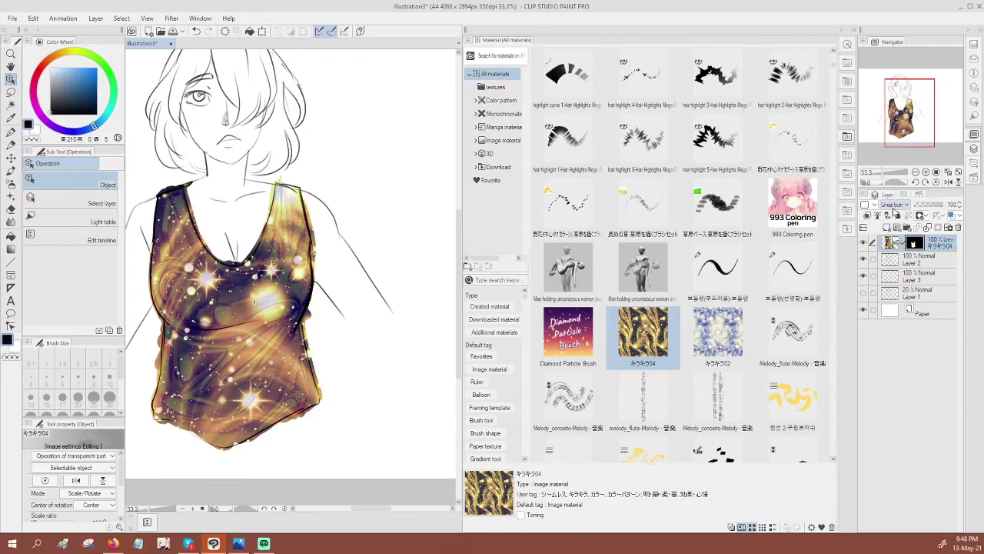
{"action": "left_click", "coordinate": [894, 204]}
{"action": "left_click", "coordinate": [893, 333]}
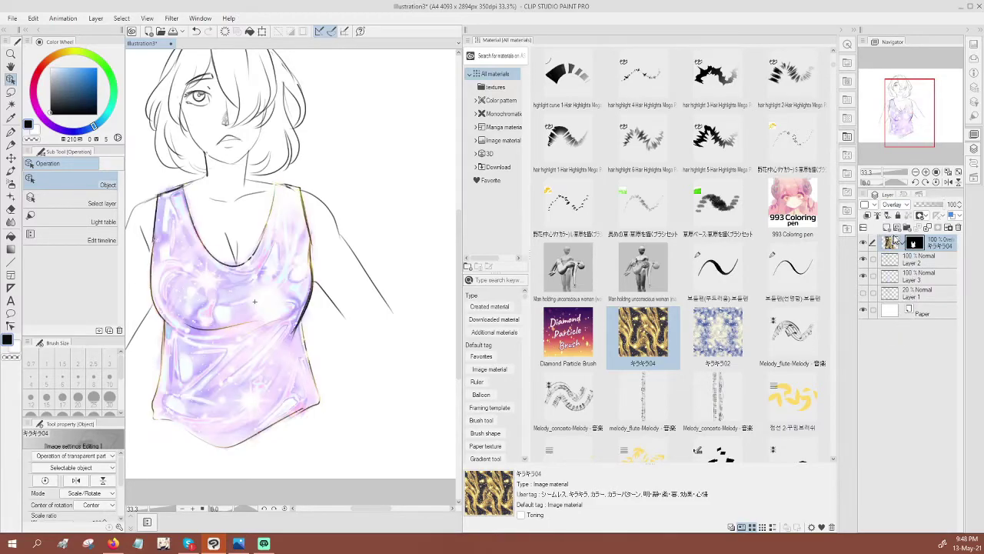
Set the キラキラ04 layer to Color burn and move it below Layer 2, clipped to Layer 3
{"action": "left_click", "coordinate": [894, 204]}
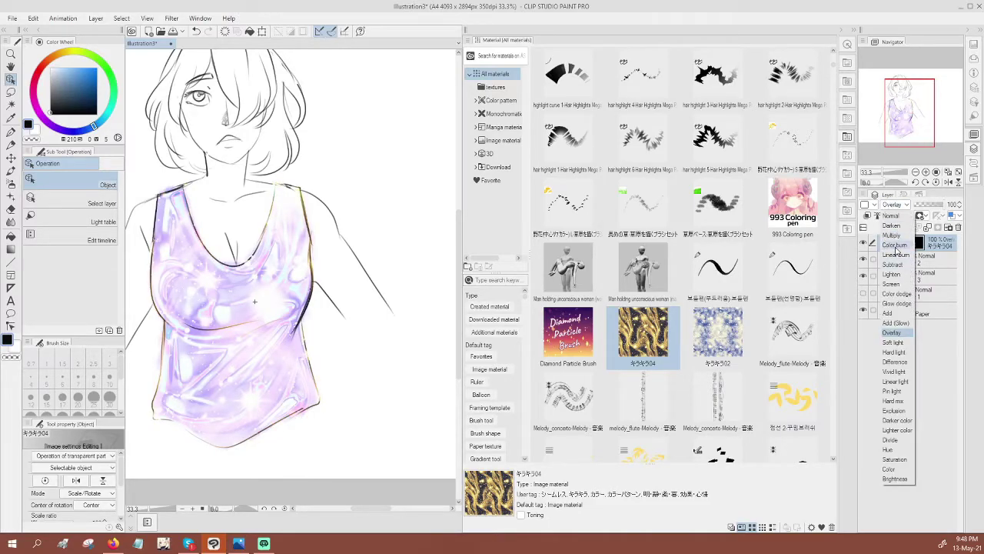
{"action": "left_click", "coordinate": [894, 245]}
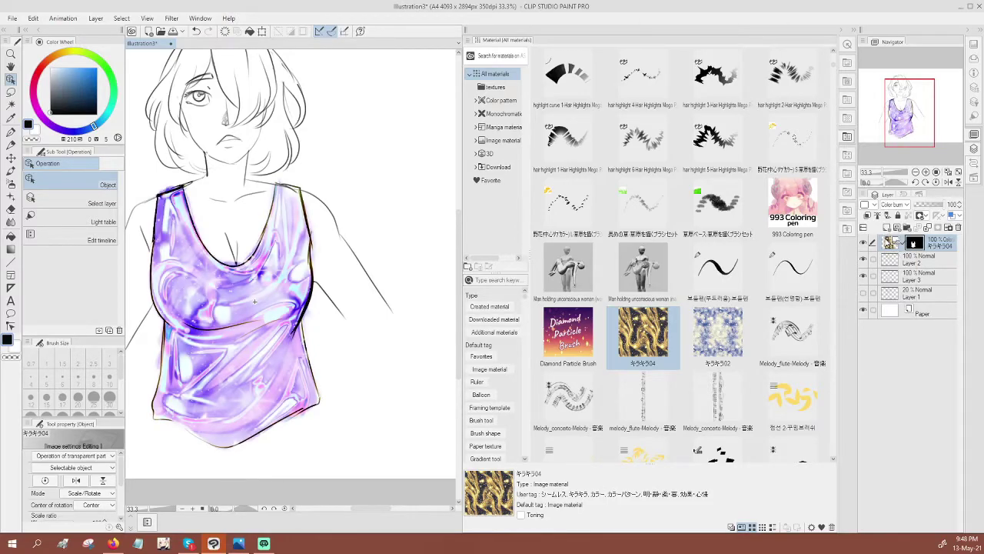
{"action": "left_click", "coordinate": [866, 217]}
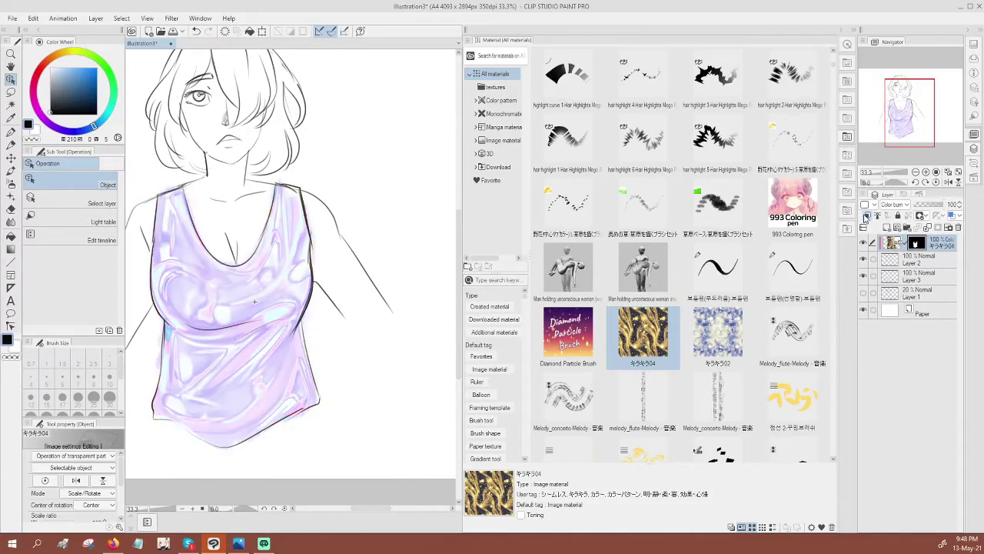
{"action": "left_click", "coordinate": [866, 217]}
{"action": "left_click_drag", "start_coordinate": [936, 244], "coordinate": [914, 265]}
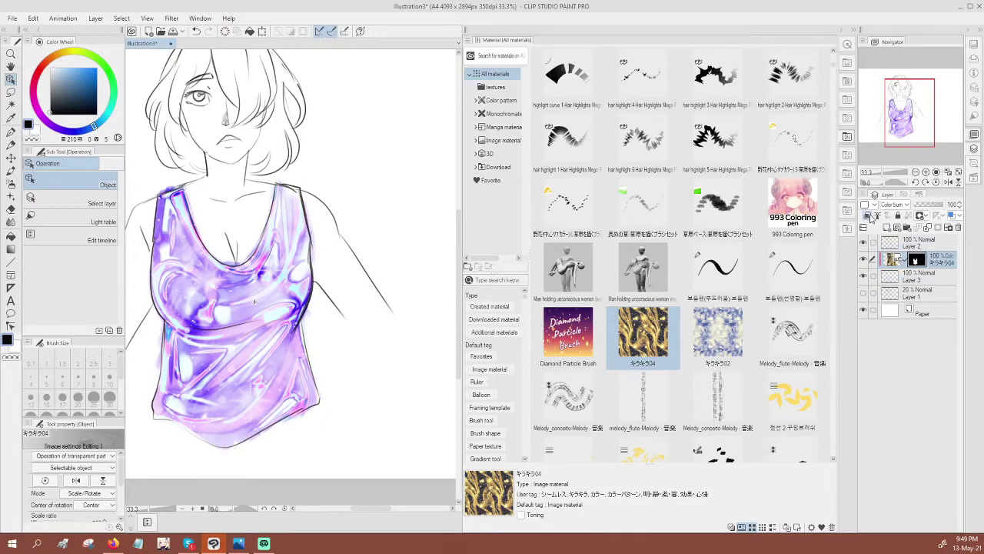
Close the material library and compare Overlay with Color burn on the キラキラ04 layer, ending on Color burn
{"action": "left_click", "coordinate": [843, 31]}
{"action": "scroll", "coordinate": [518, 161], "scroll_direction": "up", "scroll_amount": 1}
{"action": "scroll", "coordinate": [519, 161], "scroll_direction": "down", "scroll_amount": 2}
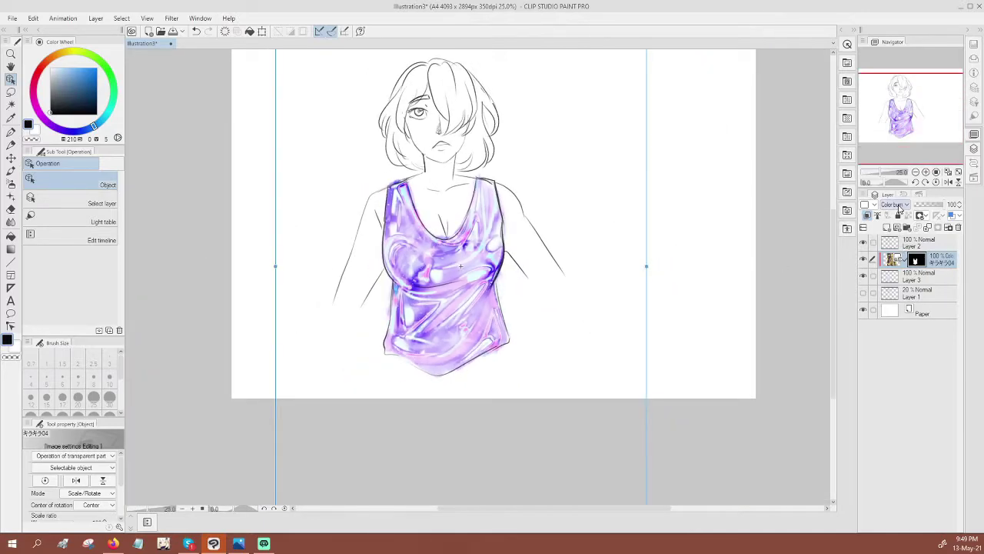
{"action": "left_click", "coordinate": [906, 205]}
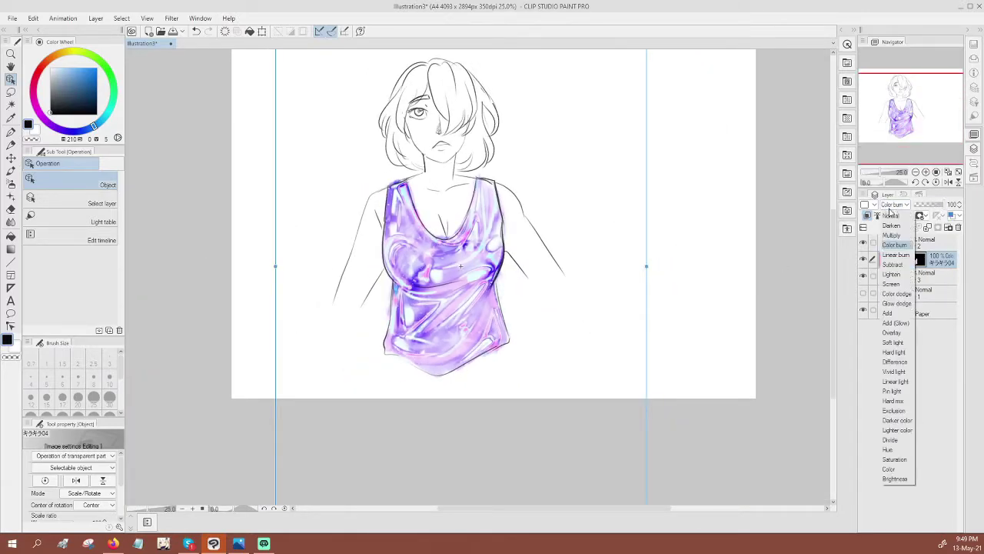
{"action": "left_click", "coordinate": [905, 331]}
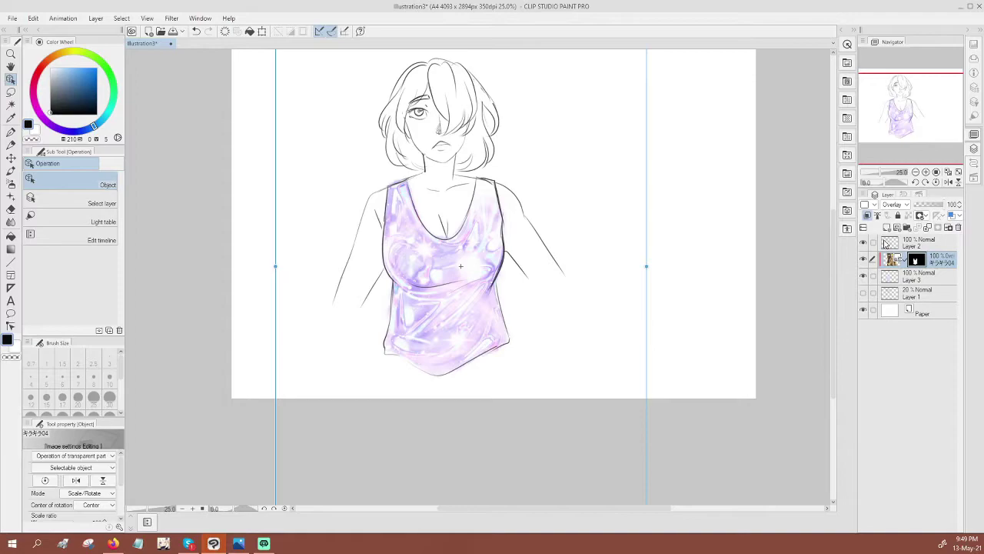
{"action": "left_click", "coordinate": [900, 206]}
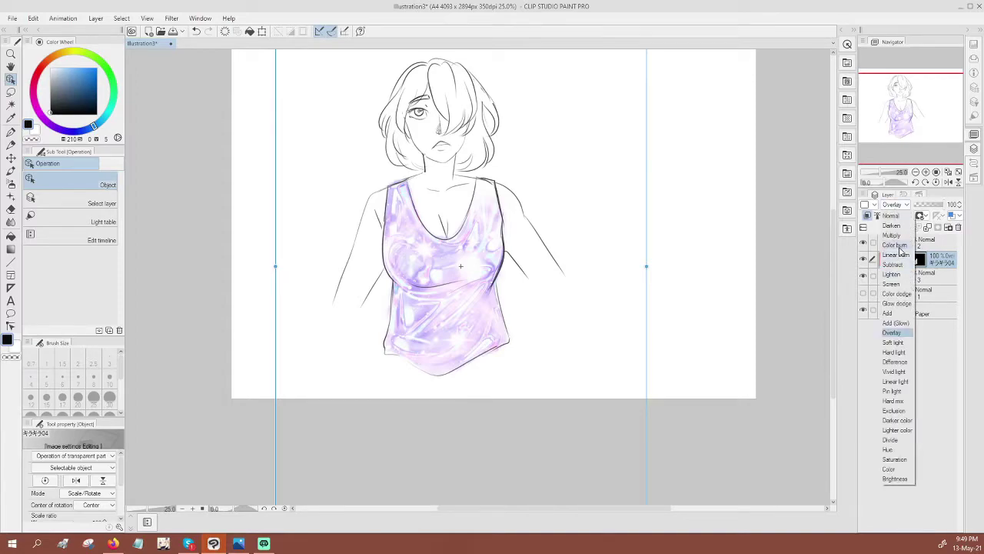
{"action": "left_click", "coordinate": [898, 246]}
Try the キラキラ04 layer at 54% opacity and restore it to 100%
{"action": "left_click", "coordinate": [932, 204]}
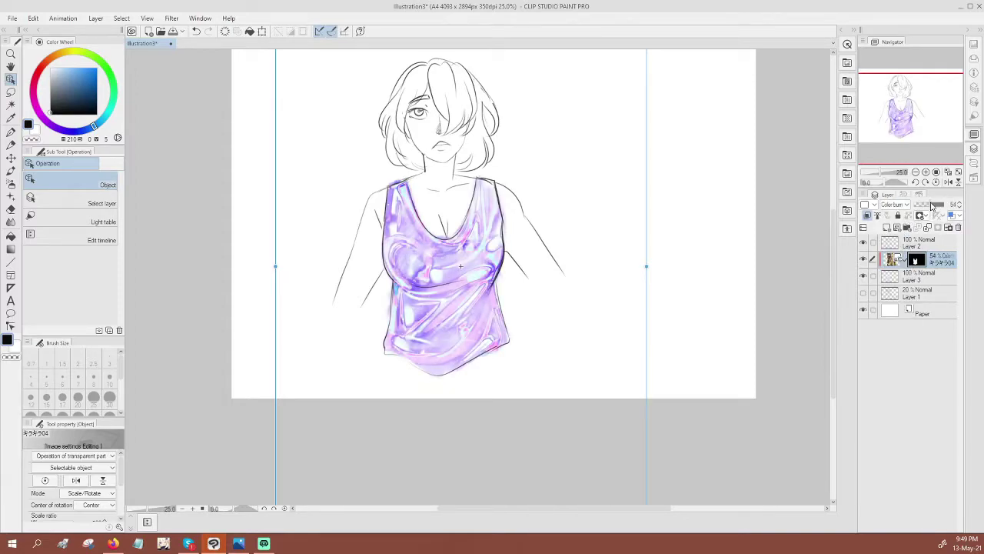
{"action": "scroll", "coordinate": [528, 230], "scroll_direction": "up", "scroll_amount": 4}
{"action": "scroll", "coordinate": [529, 226], "scroll_direction": "down", "scroll_amount": 3}
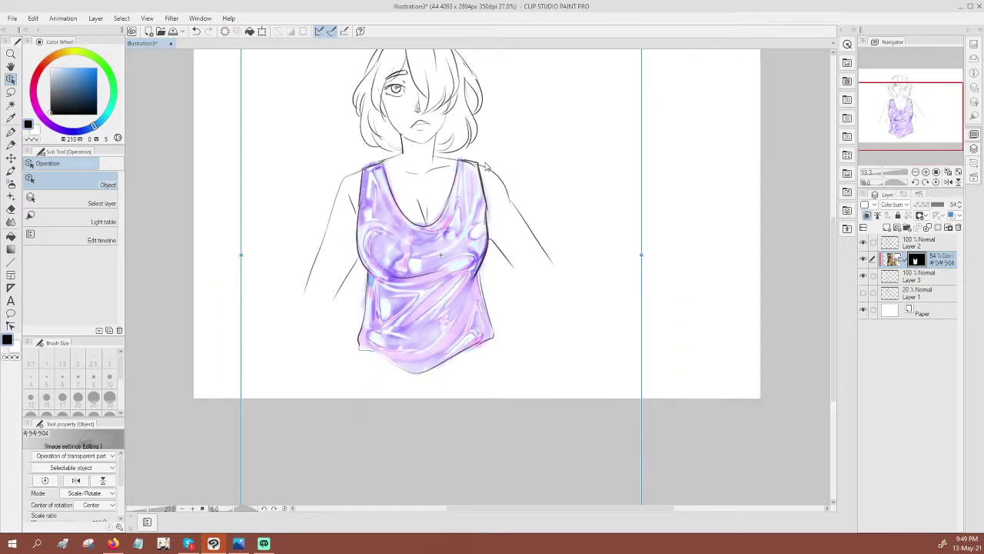
{"action": "left_click", "coordinate": [951, 205]}
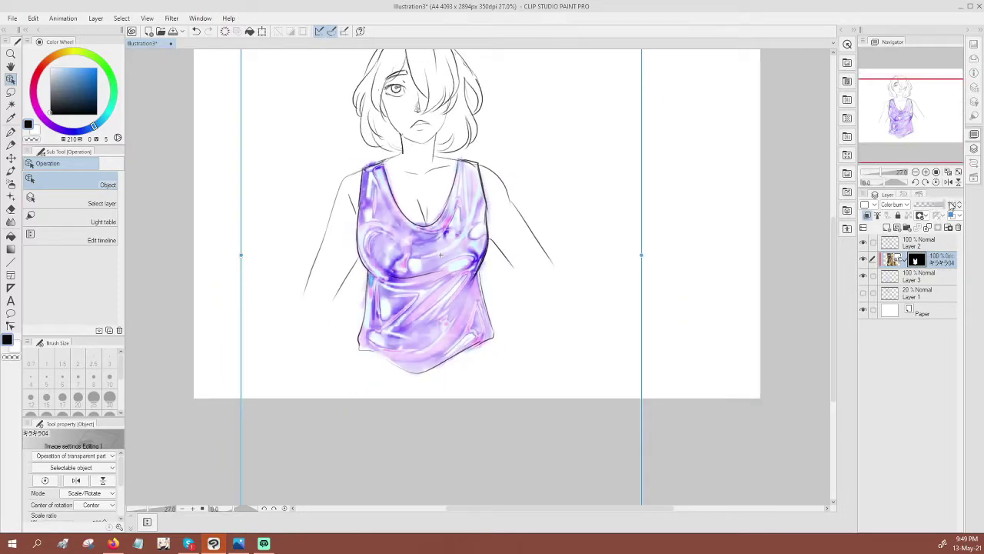
Rasterize the キラキラ04 layer and apply a blur filter to it
{"action": "left_click", "coordinate": [93, 19]}
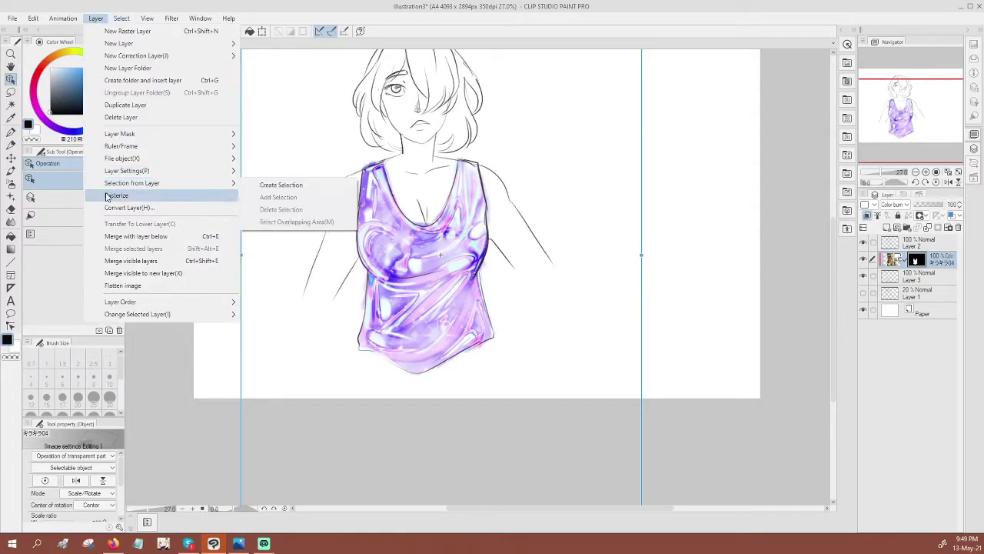
{"action": "left_click", "coordinate": [116, 196]}
{"action": "left_click", "coordinate": [171, 19]}
{"action": "mouse_move", "coordinate": [196, 31]}
{"action": "left_click", "coordinate": [280, 64]}
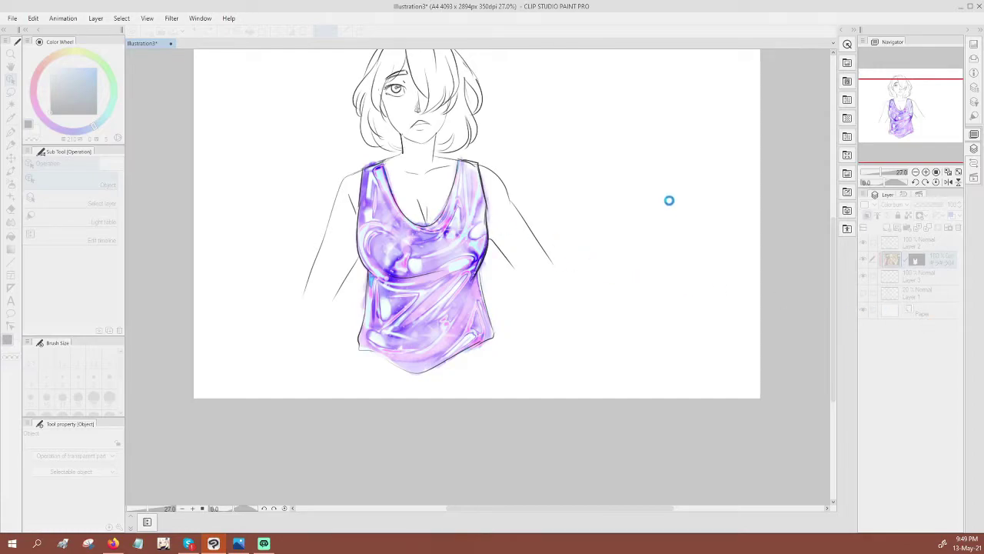
Set the blurred キラキラ04 layer to Overlay at 54% opacity
{"action": "left_click", "coordinate": [892, 205]}
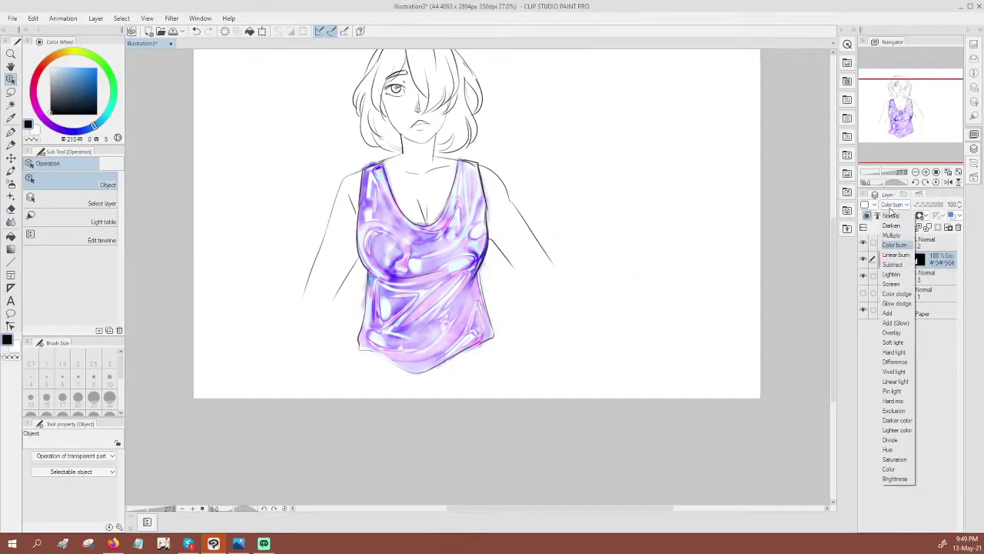
{"action": "left_click", "coordinate": [892, 332]}
{"action": "scroll", "coordinate": [535, 269], "scroll_direction": "up", "scroll_amount": 2}
{"action": "scroll", "coordinate": [536, 269], "scroll_direction": "down", "scroll_amount": 1}
{"action": "scroll", "coordinate": [535, 269], "scroll_direction": "down", "scroll_amount": 1}
{"action": "left_click", "coordinate": [933, 204]}
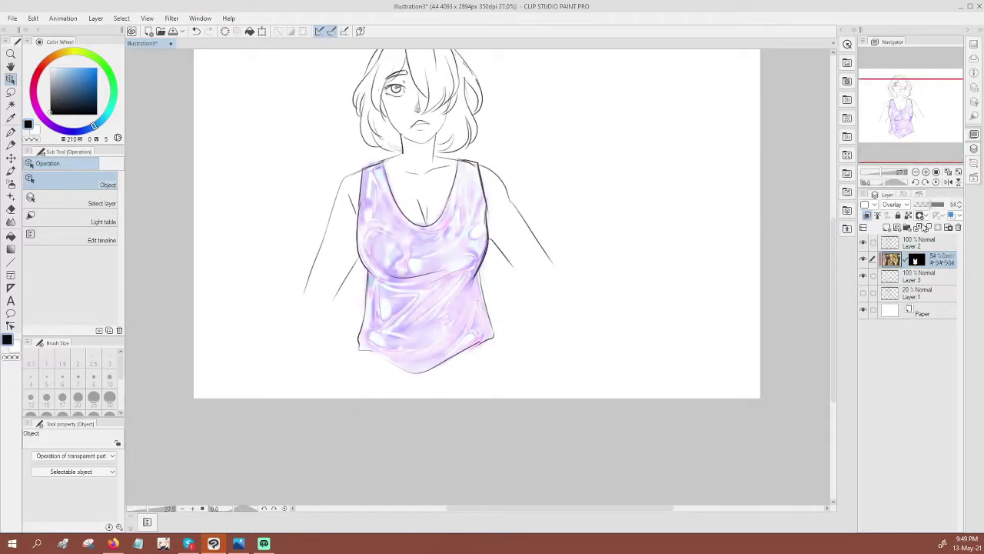
Duplicate the キラキラ04 layer and set the copy to Color burn at 58% opacity
{"action": "left_click_drag", "start_coordinate": [933, 266], "coordinate": [887, 228]}
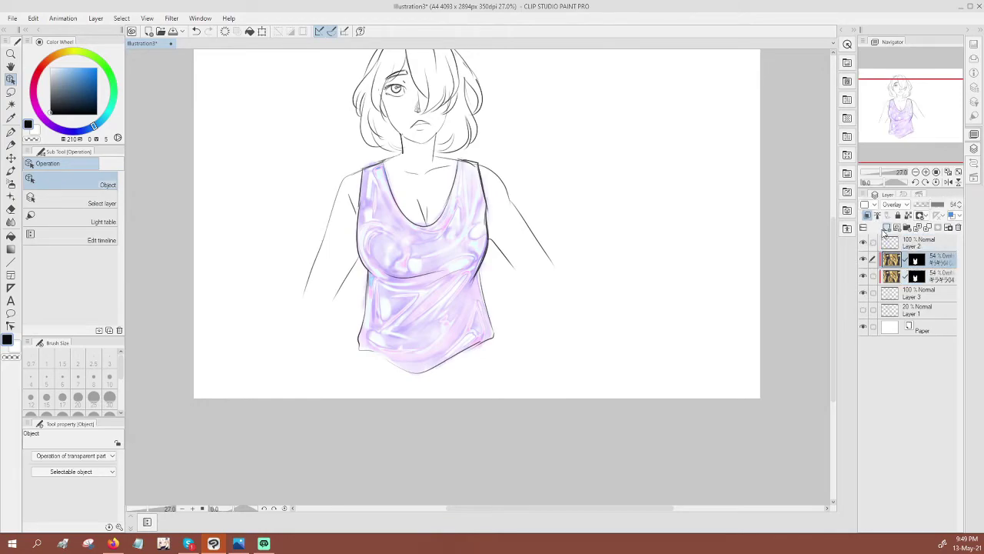
{"action": "left_click", "coordinate": [895, 204]}
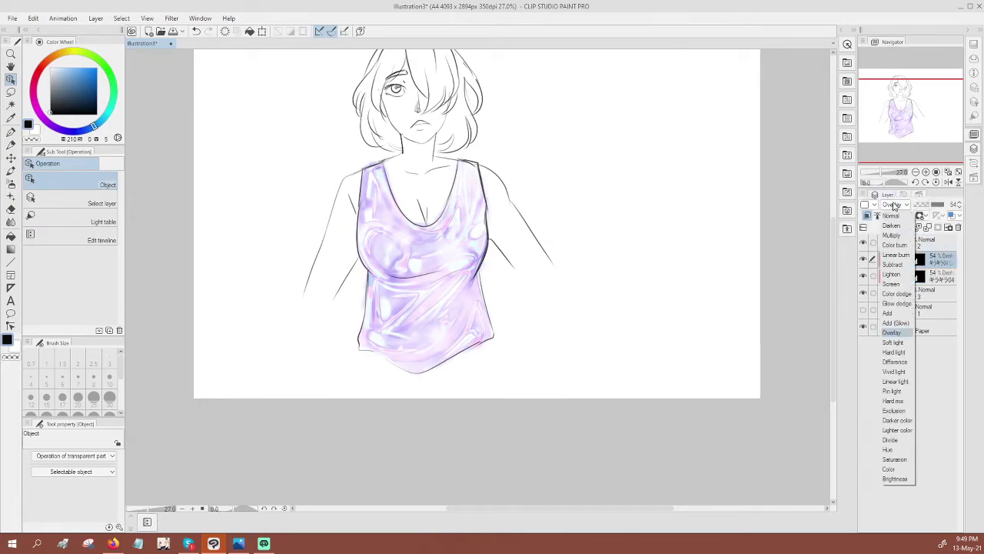
{"action": "left_click", "coordinate": [898, 254]}
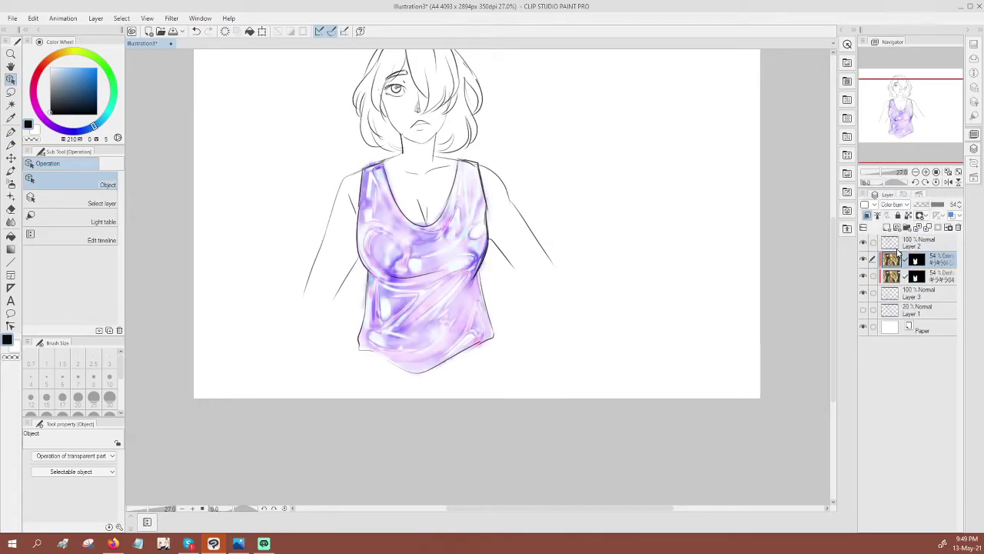
{"action": "mouse_move", "coordinate": [939, 211]}
{"action": "left_mouse_down"}
{"action": "mouse_move", "coordinate": [952, 209]}
{"action": "mouse_move", "coordinate": [932, 208]}
{"action": "left_mouse_up"}
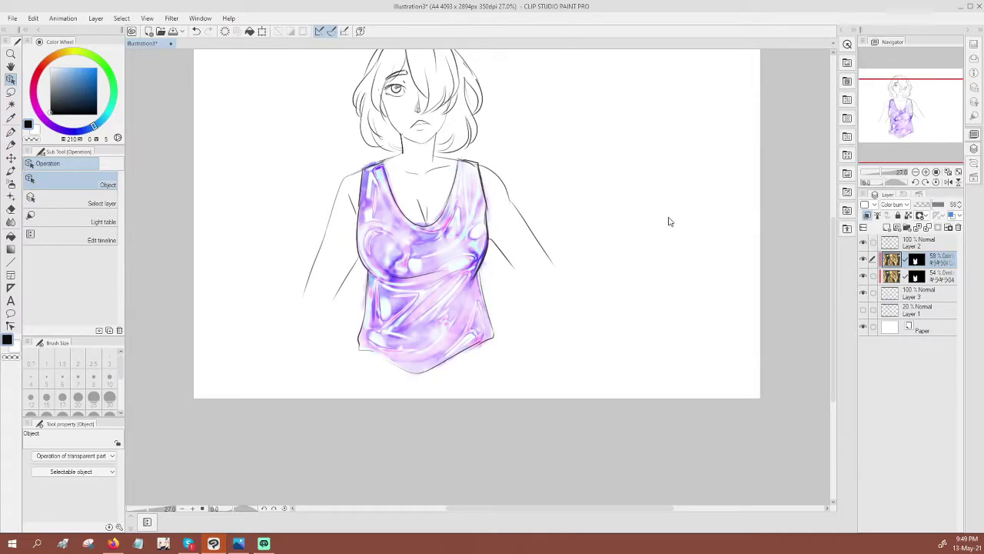
{"action": "scroll", "coordinate": [559, 222], "scroll_direction": "up", "scroll_amount": 2}
{"action": "scroll", "coordinate": [558, 222], "scroll_direction": "down", "scroll_amount": 6}
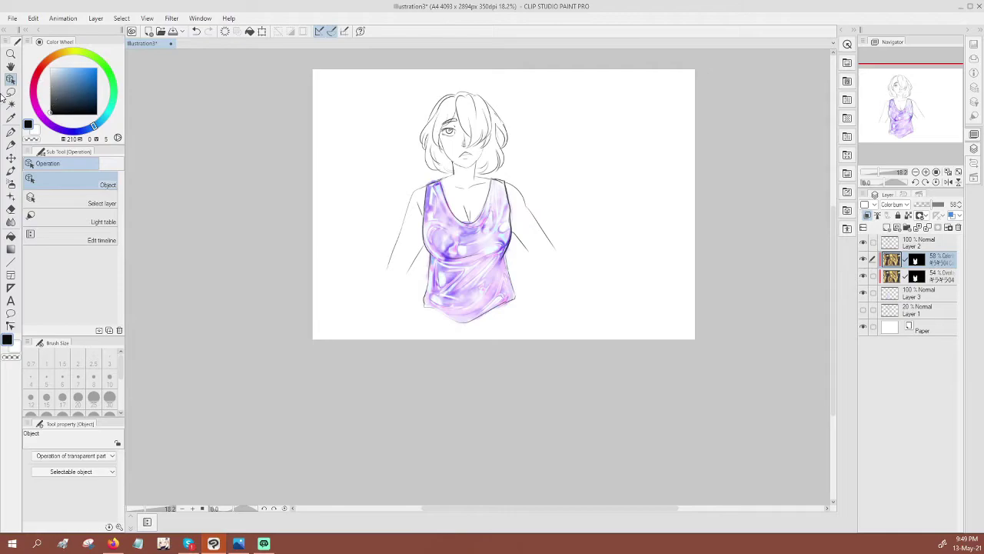
Crop the canvas to a rectangular selection around the character and clear the selection
{"action": "left_click", "coordinate": [11, 103]}
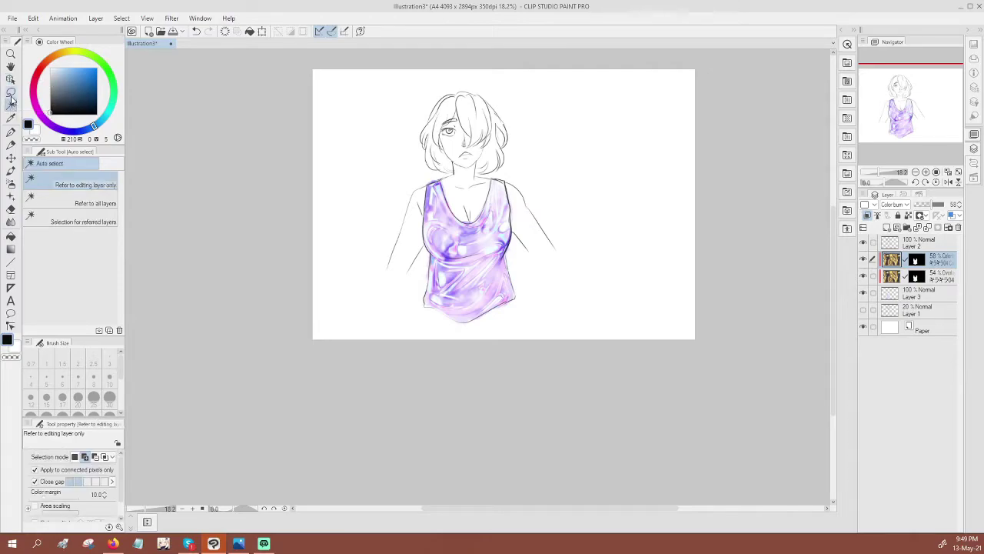
{"action": "left_click", "coordinate": [10, 90]}
{"action": "left_click_drag", "start_coordinate": [361, 71], "coordinate": [569, 343]}
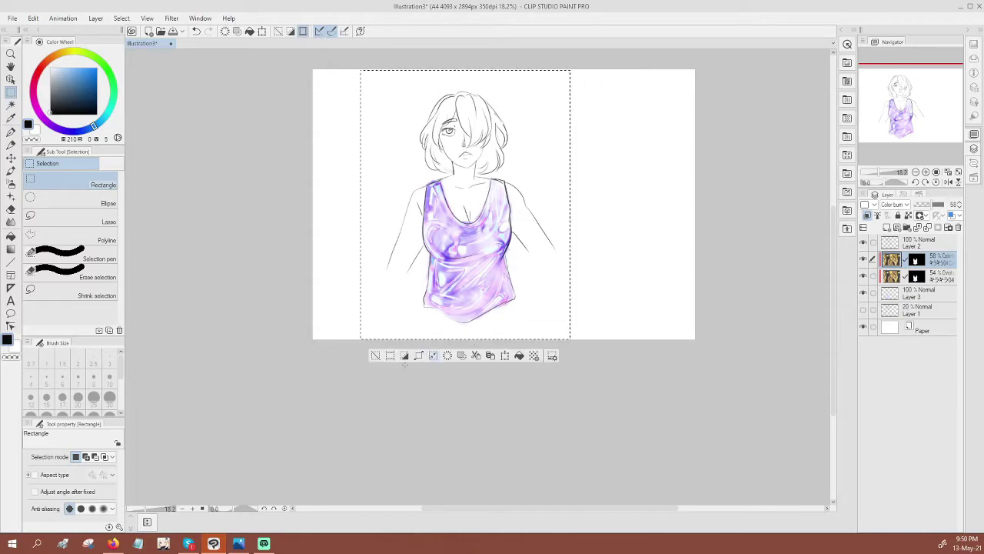
{"action": "left_click", "coordinate": [390, 357]}
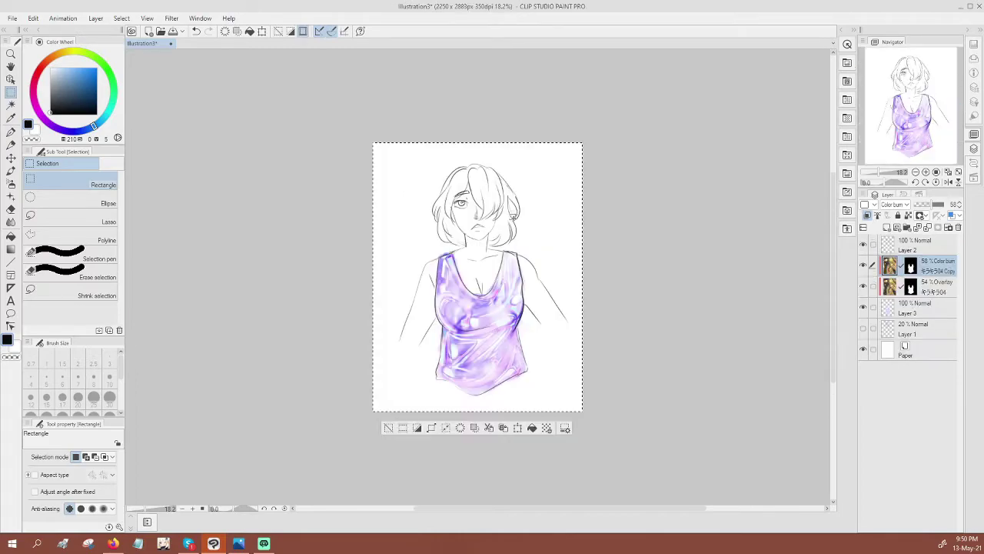
{"action": "left_click", "coordinate": [389, 426]}
{"action": "scroll", "coordinate": [523, 313], "scroll_direction": "up", "scroll_amount": 3}
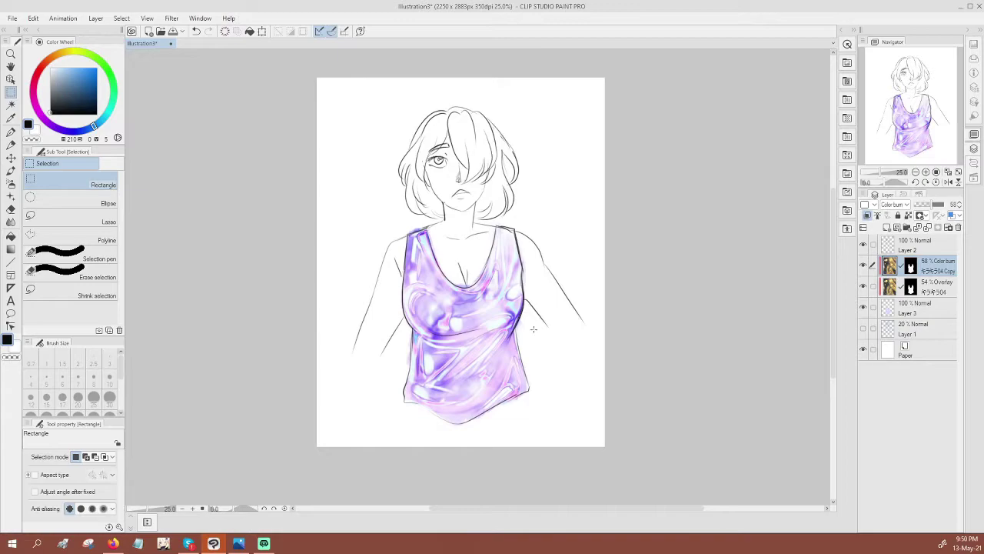
Compare the tank top with and without the キラキラ04 copy, and with and without Layer 3
{"action": "left_click", "coordinate": [863, 266]}
{"action": "left_click", "coordinate": [863, 266]}
{"action": "left_click", "coordinate": [863, 308]}
{"action": "left_click", "coordinate": [863, 308]}
Save the drawing in the Downloads folder as Illustration3 in CLIP STUDIO FORMAT
{"action": "key", "text": "ctrl+s"}
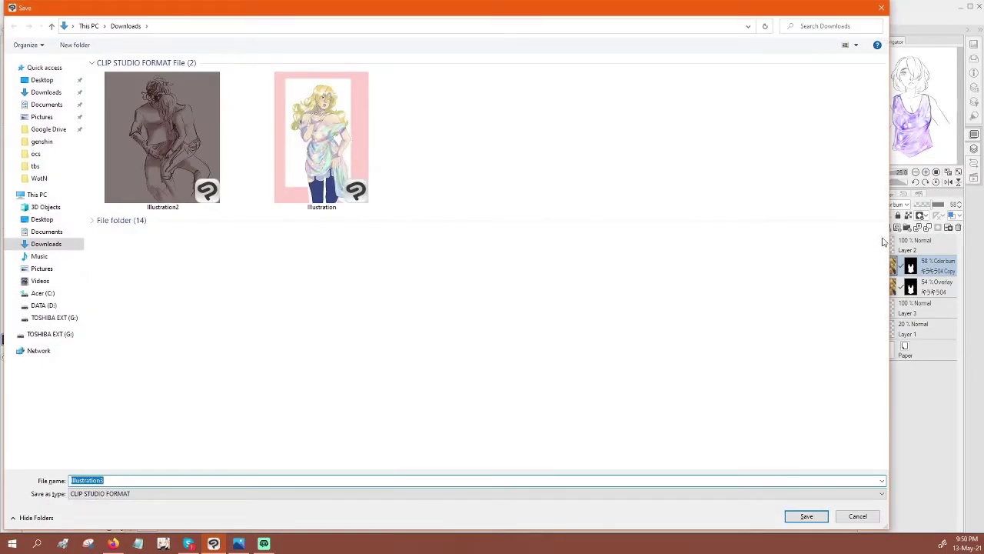
{"action": "left_click", "coordinate": [807, 517]}
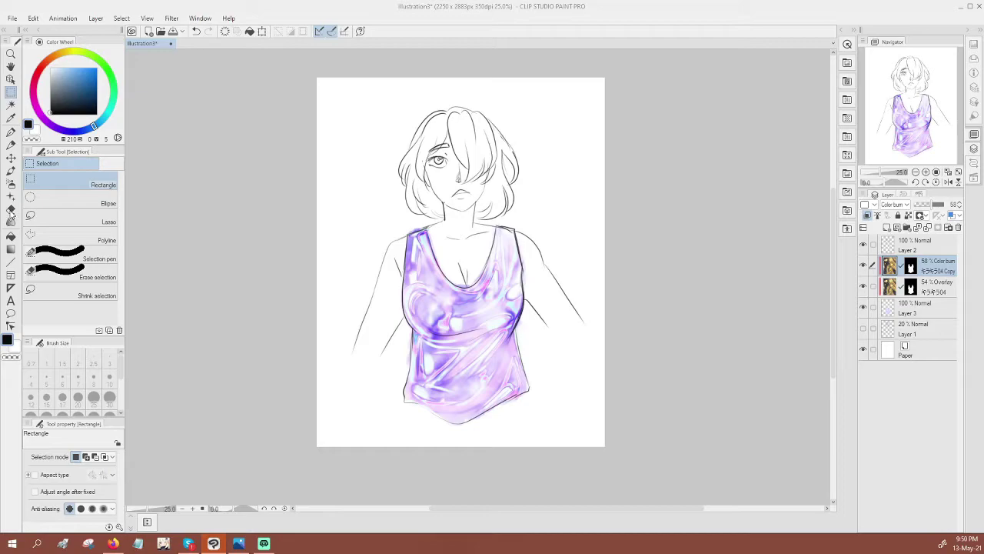
{"action": "key", "text": "ctrl+s"}
Erase the stray colour around the tank top's edges on Layer 3 with the Hard eraser at size 100
{"action": "left_click", "coordinate": [915, 307]}
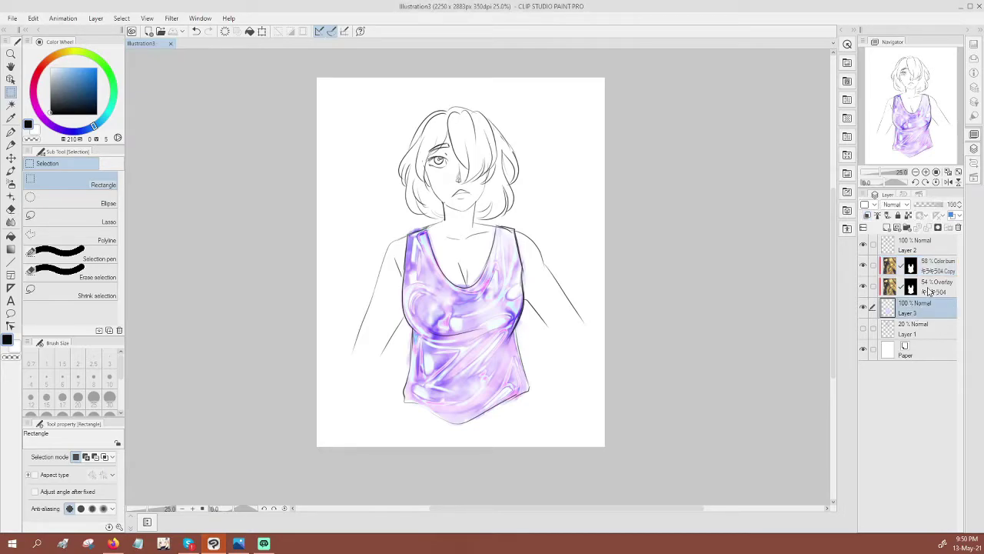
{"action": "left_click", "coordinate": [10, 209]}
{"action": "left_click_drag", "start_coordinate": [461, 280], "coordinate": [472, 278]}
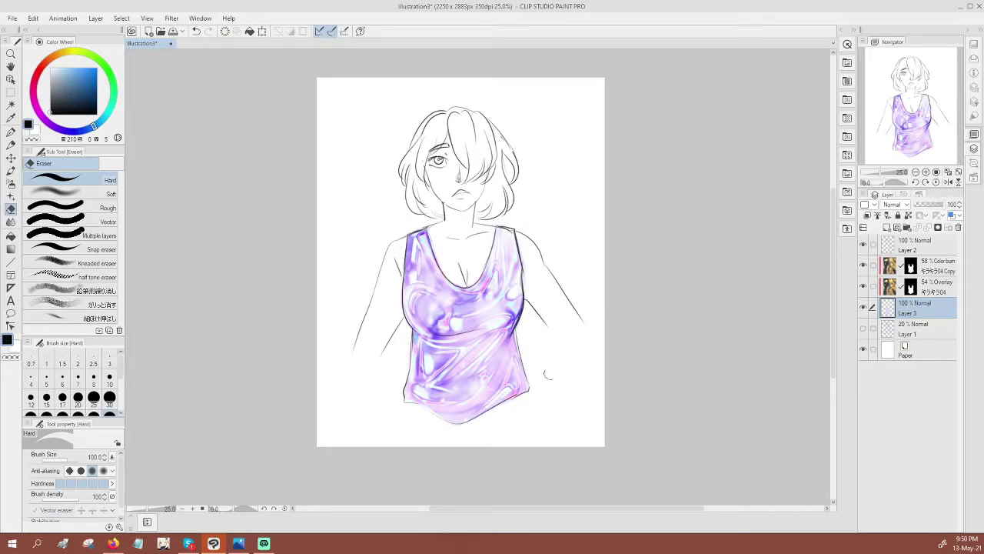
Recolour the line art on Layer 2 to dark blue, HEX 191357, with the layer color effect
{"action": "left_click", "coordinate": [930, 250]}
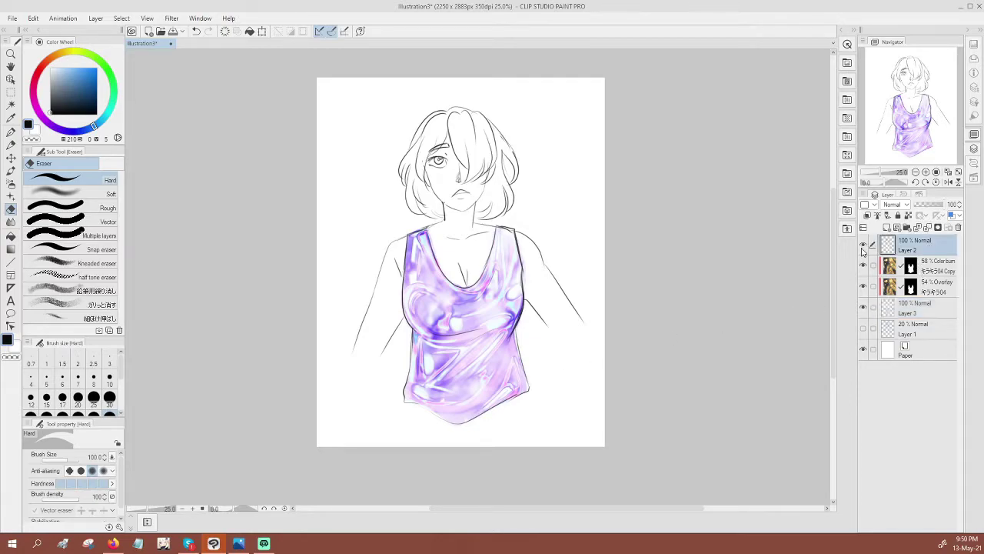
{"action": "left_click", "coordinate": [952, 216]}
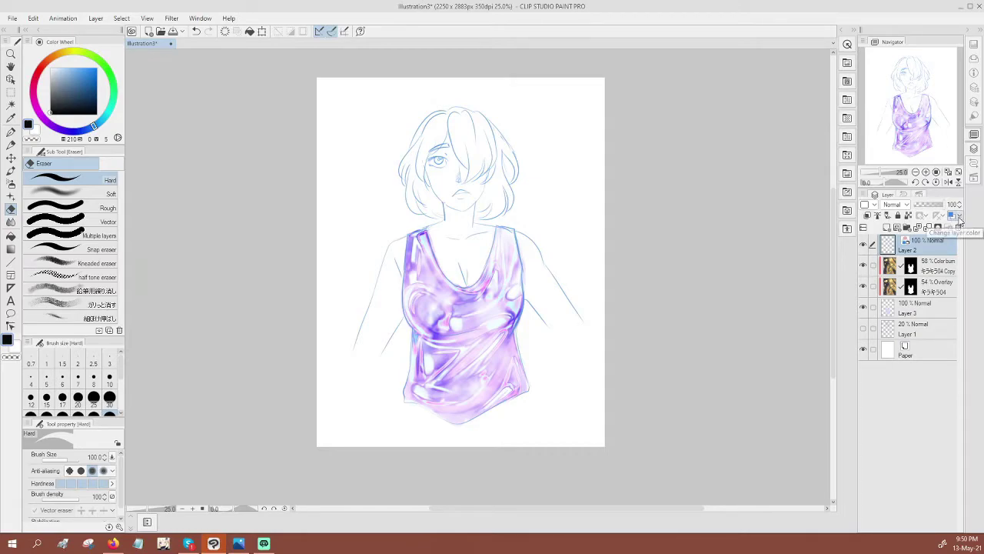
{"action": "left_click", "coordinate": [952, 217]}
{"action": "left_click", "coordinate": [952, 216]}
{"action": "left_click", "coordinate": [959, 217]}
{"action": "left_click", "coordinate": [961, 229]}
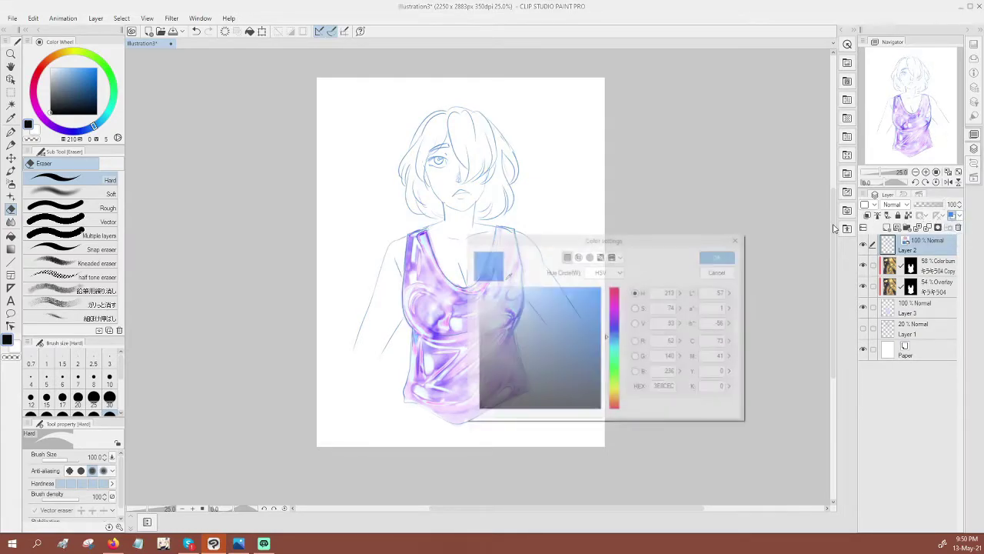
{"action": "left_click", "coordinate": [615, 326]}
{"action": "left_click", "coordinate": [580, 354]}
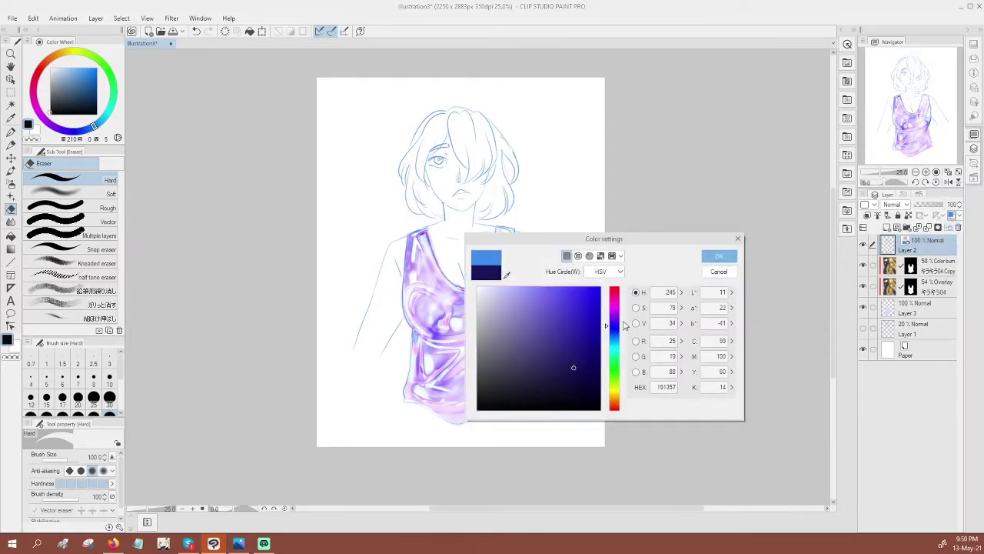
{"action": "left_click", "coordinate": [709, 259]}
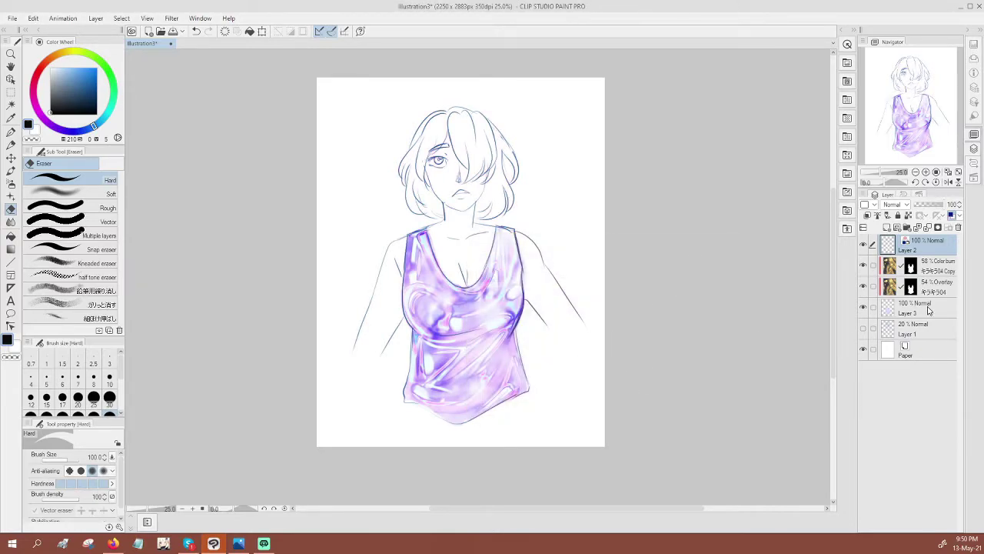
Add a new layer directly above Layer 1 and choose a muted reddish-brown skin tone as the drawing colour
{"action": "left_click", "coordinate": [931, 337]}
{"action": "key", "text": "ctrl+shift+n"}
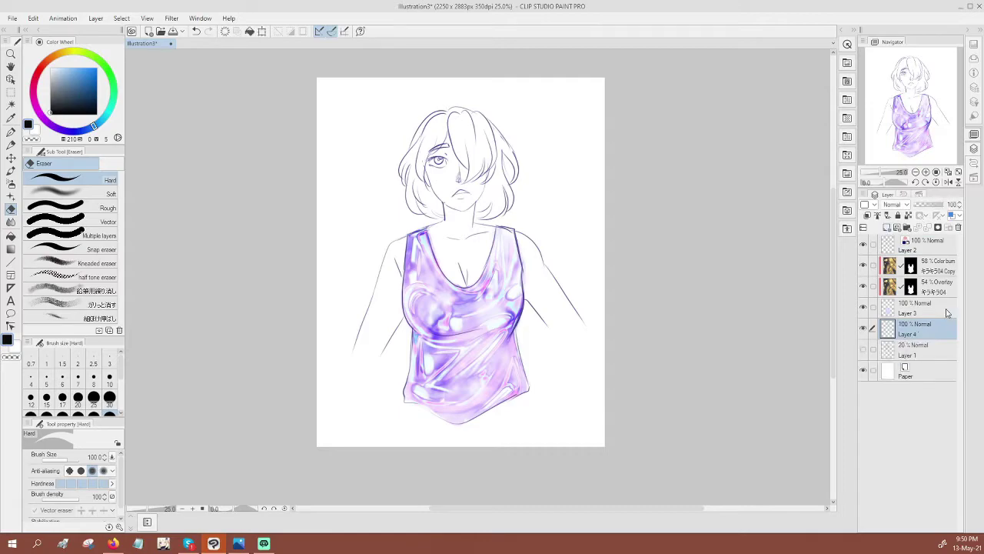
{"action": "scroll", "coordinate": [519, 259], "scroll_direction": "up", "scroll_amount": 2}
{"action": "left_click_drag", "start_coordinate": [483, 246], "coordinate": [482, 334]}
{"action": "left_click", "coordinate": [44, 63]}
{"action": "left_click", "coordinate": [67, 74]}
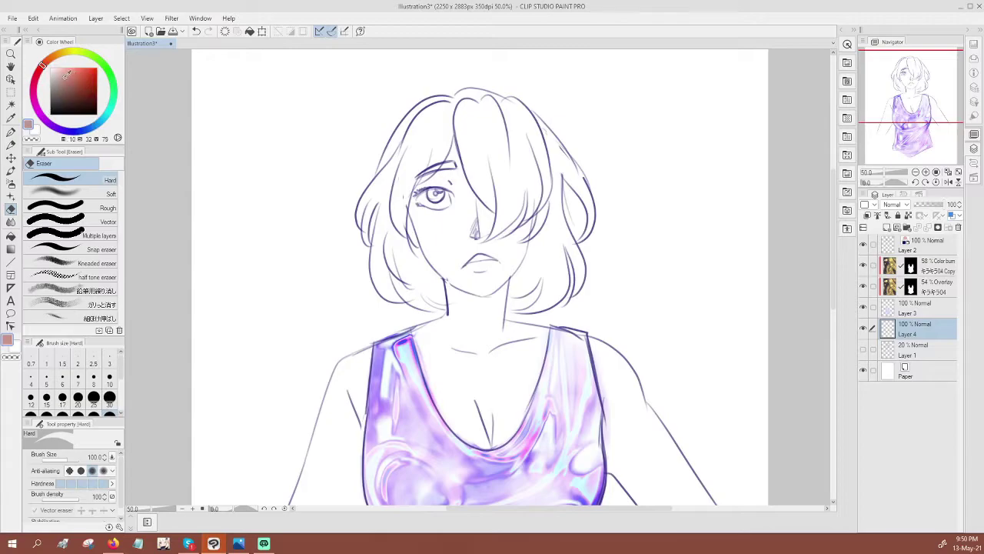
Outline the face, neck and chest in the skin tone with the ps sketch brush at size 100 and fill the enclosed area
{"action": "left_click", "coordinate": [10, 170]}
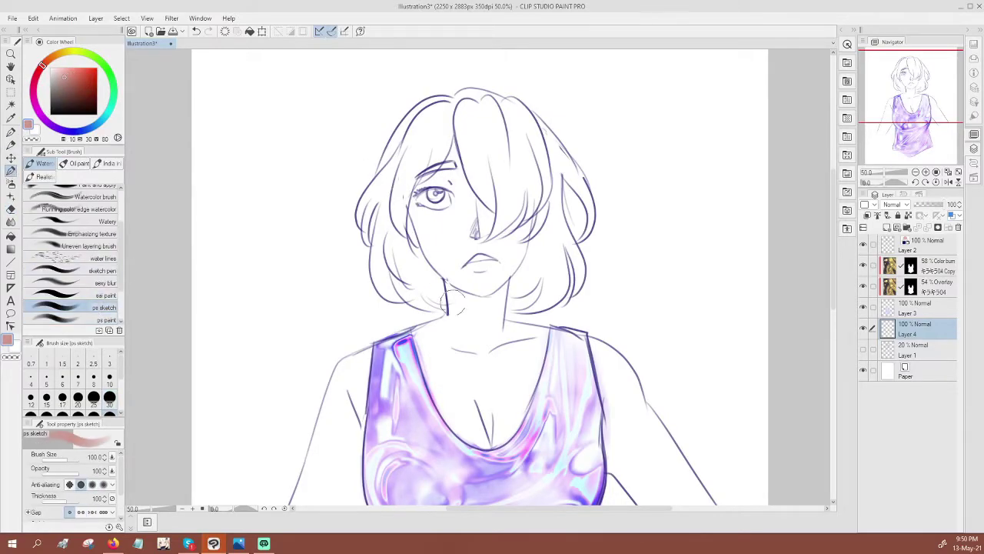
{"action": "left_click", "coordinate": [109, 397]}
{"action": "mouse_move", "coordinate": [456, 275]}
{"action": "left_mouse_down"}
{"action": "mouse_move", "coordinate": [454, 319]}
{"action": "mouse_move", "coordinate": [452, 308]}
{"action": "mouse_move", "coordinate": [440, 312]}
{"action": "mouse_move", "coordinate": [459, 312]}
{"action": "mouse_move", "coordinate": [408, 332]}
{"action": "left_mouse_up"}
{"action": "mouse_move", "coordinate": [482, 306]}
{"action": "left_mouse_down"}
{"action": "mouse_move", "coordinate": [407, 357]}
{"action": "mouse_move", "coordinate": [453, 319]}
{"action": "mouse_move", "coordinate": [425, 366]}
{"action": "mouse_move", "coordinate": [450, 419]}
{"action": "mouse_move", "coordinate": [497, 448]}
{"action": "mouse_move", "coordinate": [489, 444]}
{"action": "mouse_move", "coordinate": [527, 411]}
{"action": "mouse_move", "coordinate": [558, 331]}
{"action": "mouse_move", "coordinate": [506, 324]}
{"action": "mouse_move", "coordinate": [527, 229]}
{"action": "mouse_move", "coordinate": [514, 179]}
{"action": "mouse_move", "coordinate": [450, 140]}
{"action": "mouse_move", "coordinate": [416, 186]}
{"action": "mouse_move", "coordinate": [419, 229]}
{"action": "mouse_move", "coordinate": [448, 281]}
{"action": "left_mouse_up"}
{"action": "mouse_move", "coordinate": [408, 218]}
{"action": "left_mouse_down"}
{"action": "mouse_move", "coordinate": [418, 245]}
{"action": "mouse_move", "coordinate": [410, 210]}
{"action": "left_mouse_up"}
{"action": "left_click", "coordinate": [11, 235]}
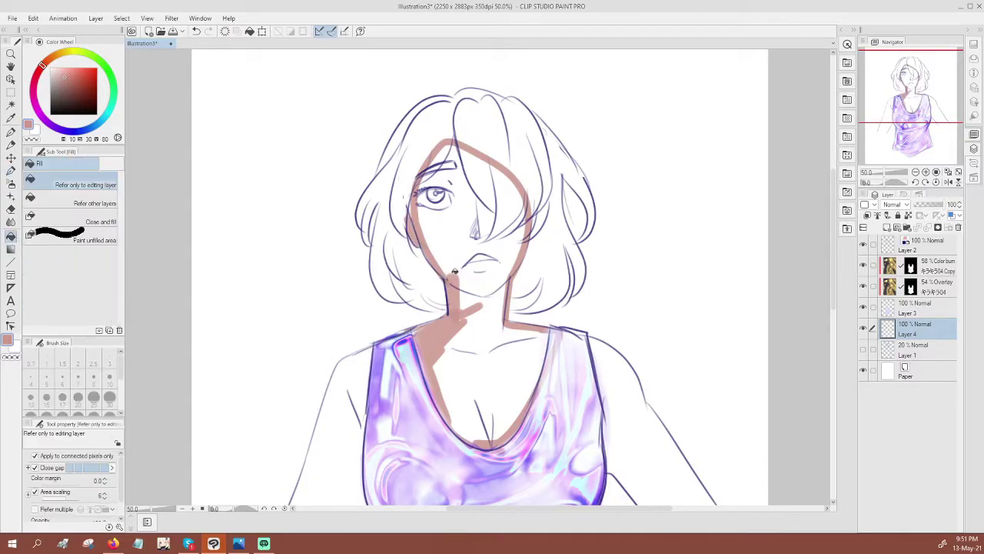
{"action": "left_click", "coordinate": [485, 308]}
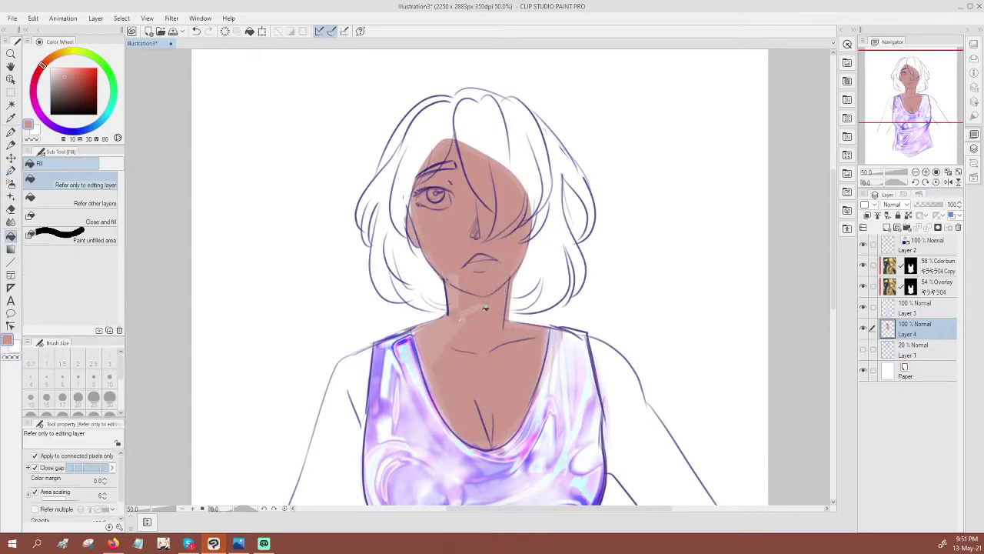
Paint over the uneven patches on the neck and chest with the sai paint brush at size 80
{"action": "left_click", "coordinate": [10, 170]}
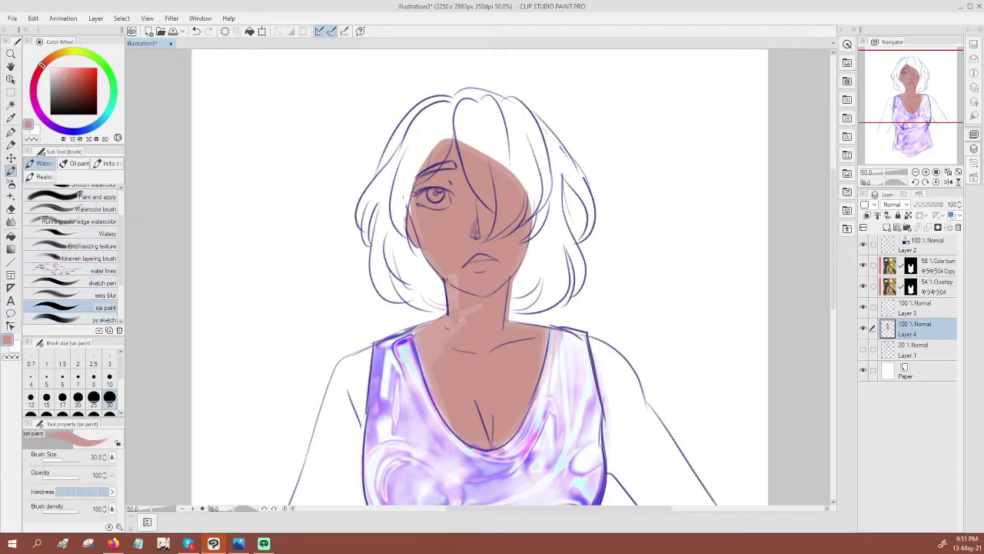
{"action": "left_click_drag", "start_coordinate": [109, 418], "coordinate": [109, 416]}
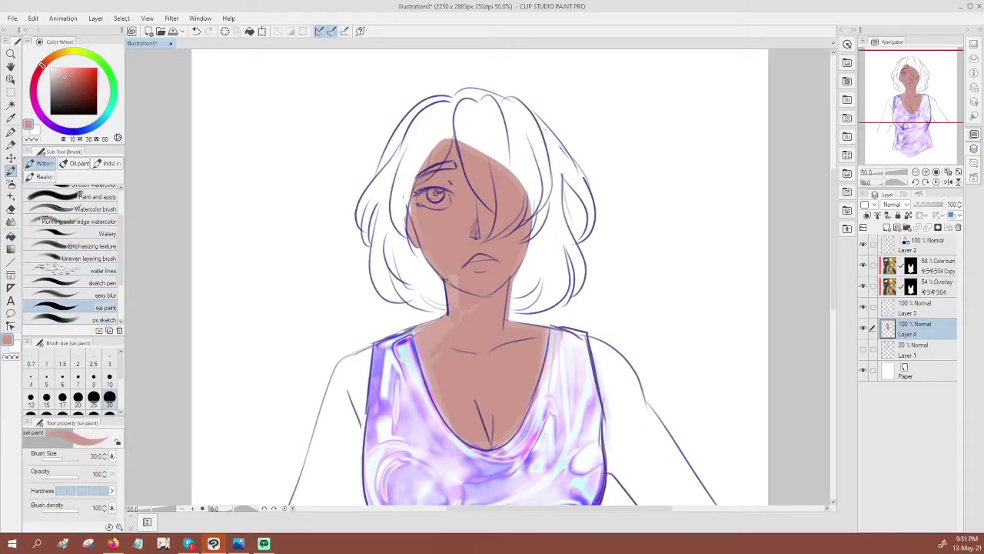
{"action": "scroll", "coordinate": [69, 384], "scroll_direction": "down", "scroll_amount": 2}
{"action": "left_click", "coordinate": [93, 389]}
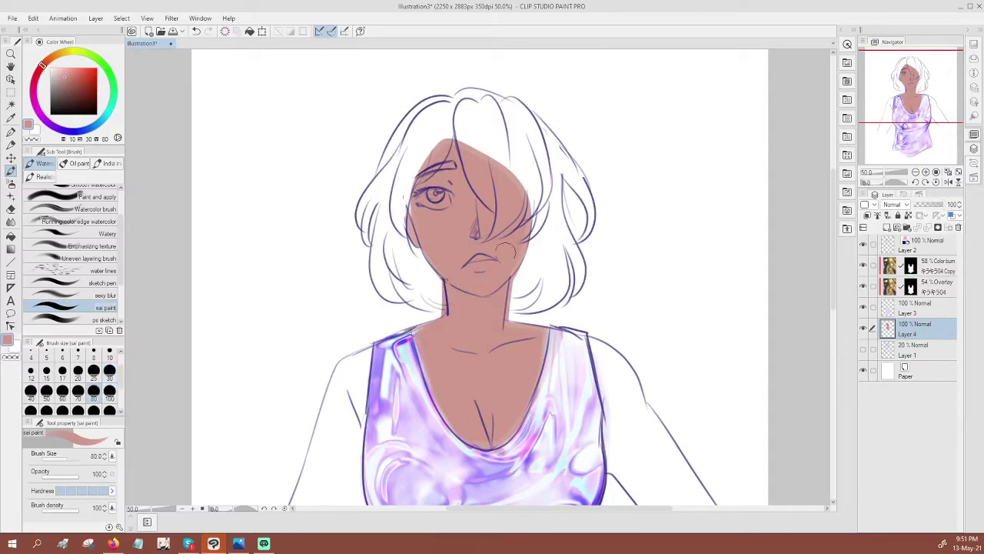
Paint one arm in the skin tone, then outline the other arm and fill its enclosed area
{"action": "scroll", "coordinate": [544, 274], "scroll_direction": "down", "scroll_amount": 4}
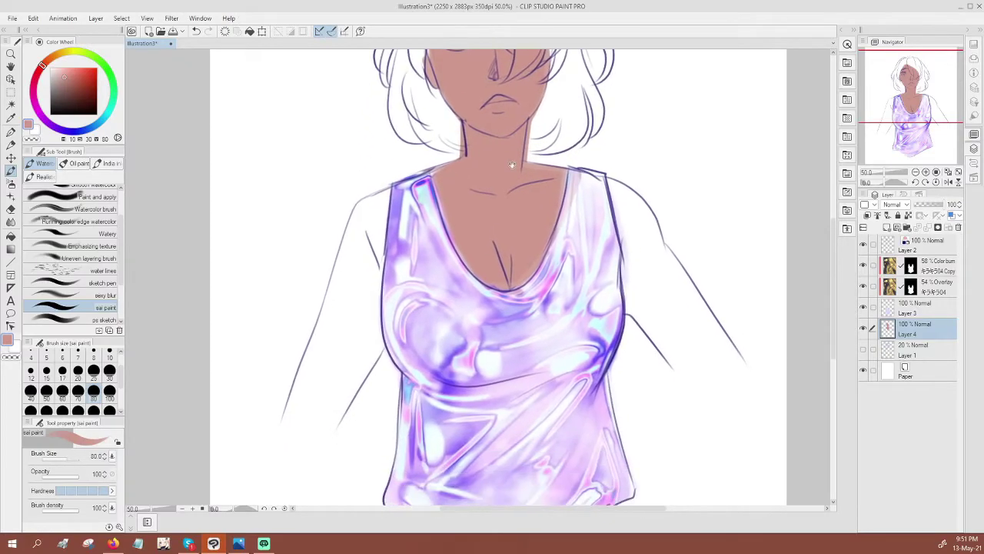
{"action": "mouse_move", "coordinate": [388, 198]}
{"action": "left_mouse_down"}
{"action": "mouse_move", "coordinate": [362, 203]}
{"action": "mouse_move", "coordinate": [322, 307]}
{"action": "mouse_move", "coordinate": [368, 217]}
{"action": "mouse_move", "coordinate": [367, 268]}
{"action": "mouse_move", "coordinate": [383, 198]}
{"action": "mouse_move", "coordinate": [339, 322]}
{"action": "mouse_move", "coordinate": [329, 323]}
{"action": "mouse_move", "coordinate": [355, 231]}
{"action": "mouse_move", "coordinate": [361, 256]}
{"action": "mouse_move", "coordinate": [344, 316]}
{"action": "mouse_move", "coordinate": [355, 323]}
{"action": "mouse_move", "coordinate": [380, 238]}
{"action": "mouse_move", "coordinate": [340, 386]}
{"action": "mouse_move", "coordinate": [308, 402]}
{"action": "mouse_move", "coordinate": [305, 358]}
{"action": "mouse_move", "coordinate": [342, 329]}
{"action": "mouse_move", "coordinate": [331, 423]}
{"action": "mouse_move", "coordinate": [366, 326]}
{"action": "mouse_move", "coordinate": [364, 366]}
{"action": "mouse_move", "coordinate": [372, 357]}
{"action": "mouse_move", "coordinate": [383, 270]}
{"action": "left_mouse_up"}
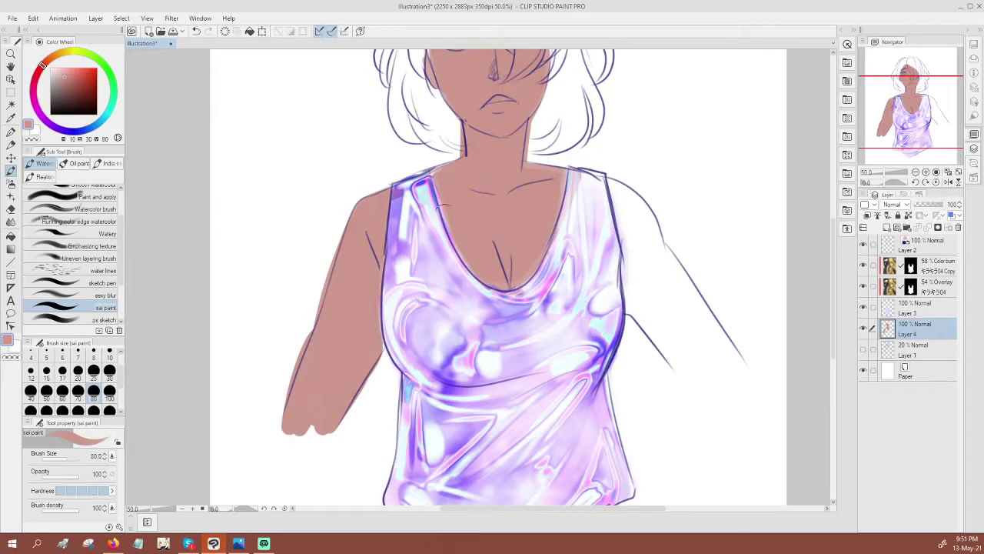
{"action": "left_click_drag", "start_coordinate": [668, 256], "coordinate": [521, 209]}
{"action": "mouse_move", "coordinate": [461, 140]}
{"action": "left_mouse_down"}
{"action": "mouse_move", "coordinate": [480, 264]}
{"action": "mouse_move", "coordinate": [536, 330]}
{"action": "mouse_move", "coordinate": [599, 323]}
{"action": "mouse_move", "coordinate": [466, 127]}
{"action": "left_mouse_up"}
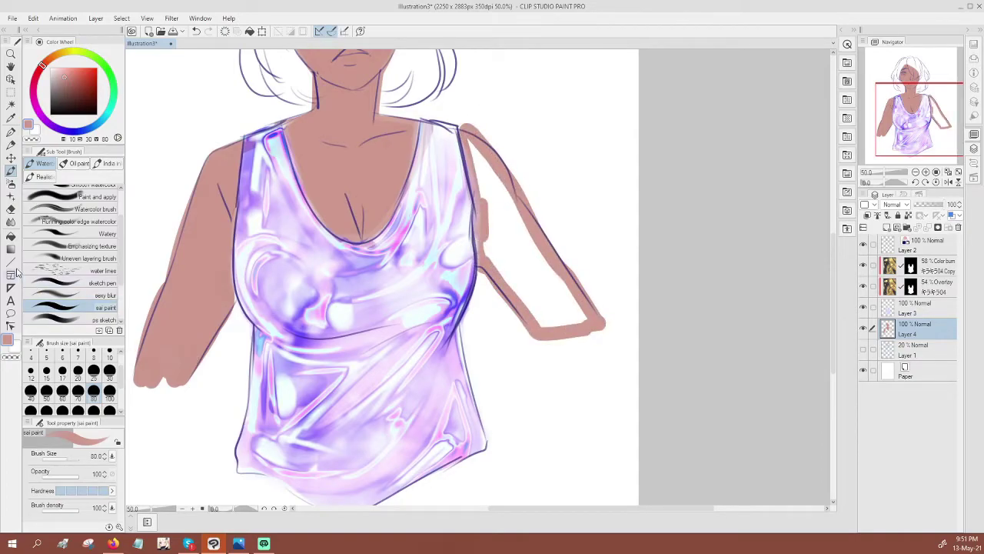
{"action": "left_click", "coordinate": [11, 235]}
{"action": "left_click", "coordinate": [588, 217]}
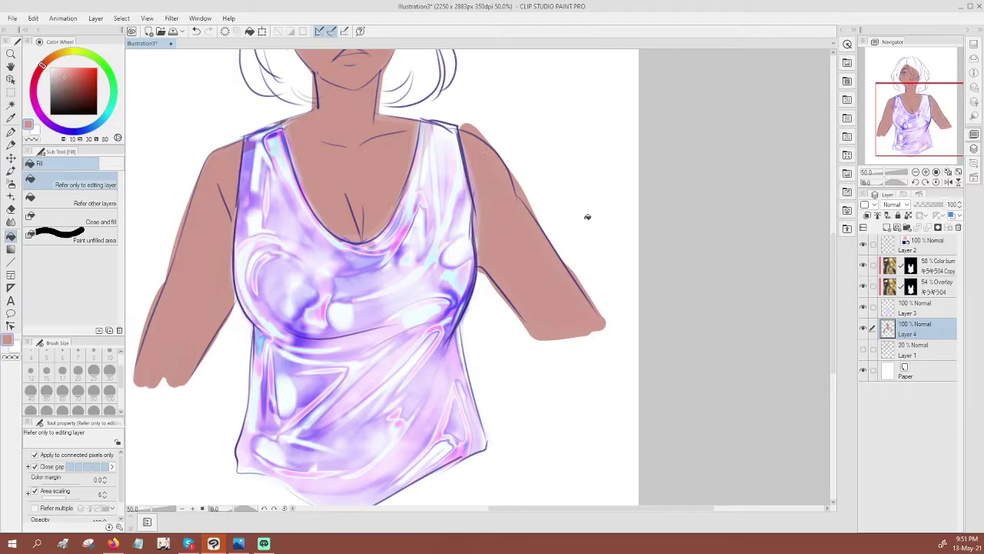
Erase the skin colour spilling past the line art of both arms with the Hard eraser at size 30
{"action": "left_click", "coordinate": [11, 208]}
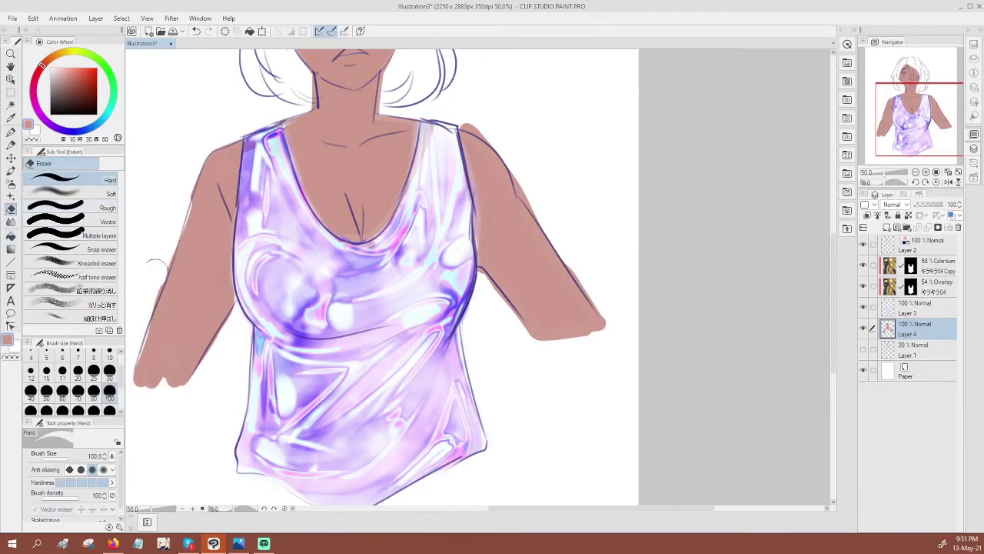
{"action": "left_click", "coordinate": [110, 370]}
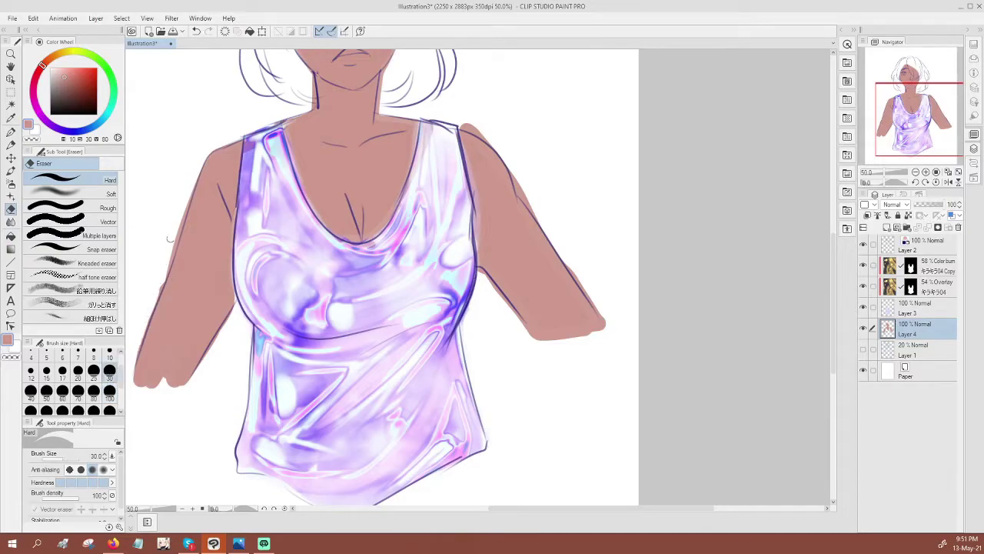
{"action": "left_click_drag", "start_coordinate": [166, 271], "coordinate": [193, 183]}
{"action": "key", "text": "ctrl+z"}
{"action": "left_click_drag", "start_coordinate": [155, 295], "coordinate": [186, 208]}
{"action": "left_click_drag", "start_coordinate": [155, 288], "coordinate": [184, 175]}
{"action": "left_click_drag", "start_coordinate": [463, 124], "coordinate": [496, 148]}
{"action": "left_click_drag", "start_coordinate": [524, 183], "coordinate": [545, 230]}
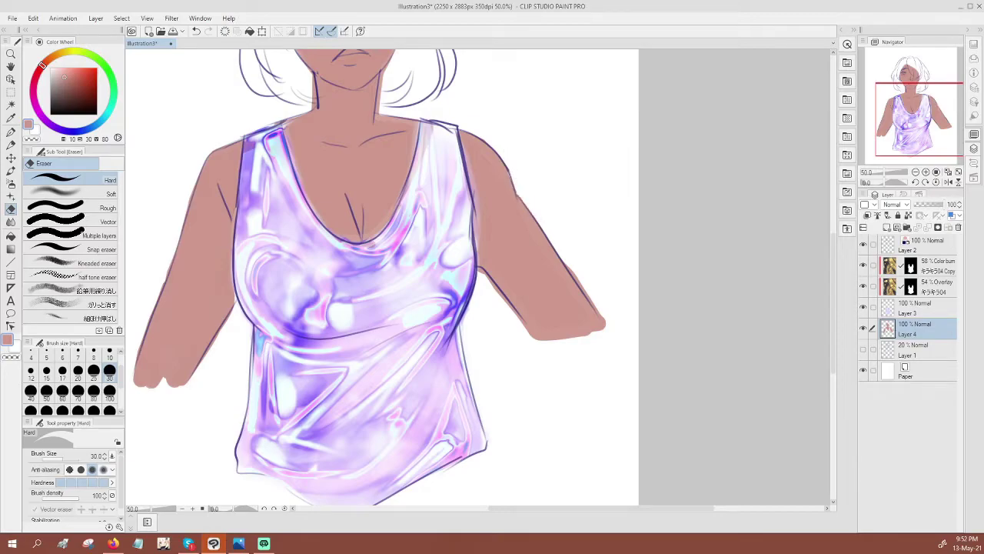
{"action": "left_click_drag", "start_coordinate": [483, 273], "coordinate": [529, 330]}
{"action": "left_click_drag", "start_coordinate": [602, 320], "coordinate": [561, 250]}
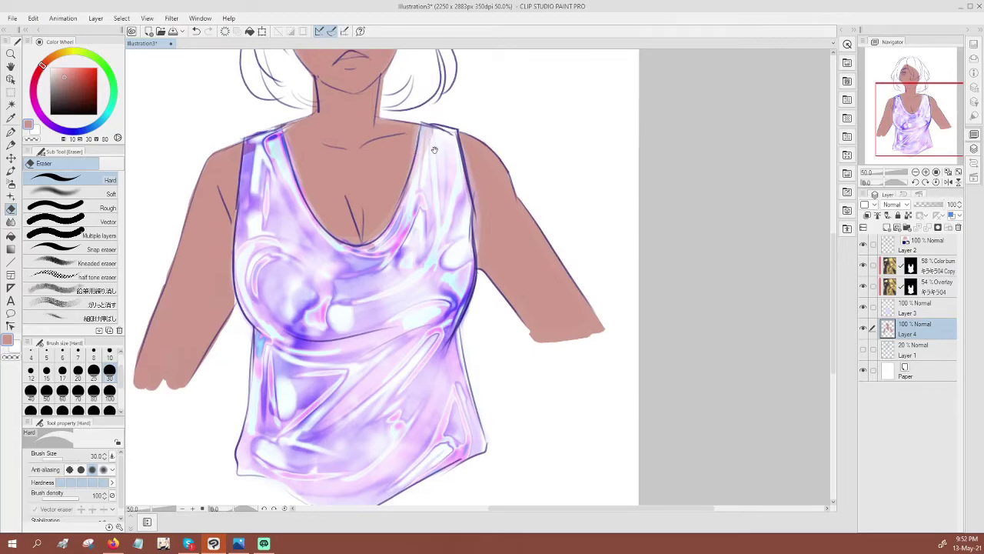
Clean up the skin edges along the jaw and neck by erasing overflow and repainting with sai paint at size 30
{"action": "left_click_drag", "start_coordinate": [433, 144], "coordinate": [478, 306]}
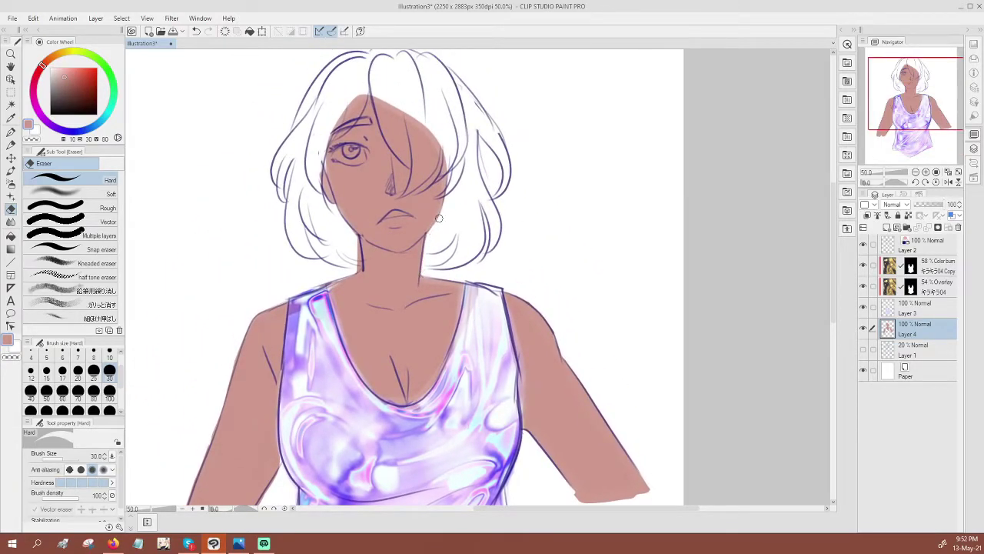
{"action": "mouse_move", "coordinate": [356, 243]}
{"action": "left_mouse_down"}
{"action": "mouse_move", "coordinate": [359, 270]}
{"action": "mouse_move", "coordinate": [360, 254]}
{"action": "left_mouse_up"}
{"action": "left_click", "coordinate": [11, 170]}
{"action": "left_click", "coordinate": [110, 374]}
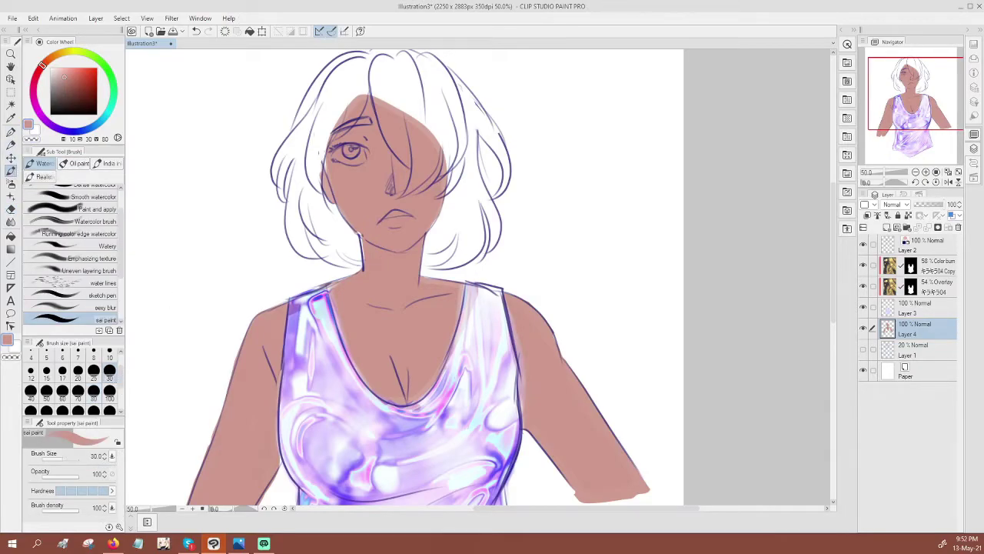
{"action": "left_click_drag", "start_coordinate": [360, 232], "coordinate": [365, 257]}
Shade the upper lip and the side of the nose in a darker reddish brown (H 10, S 46, V 60)
{"action": "left_click", "coordinate": [71, 85]}
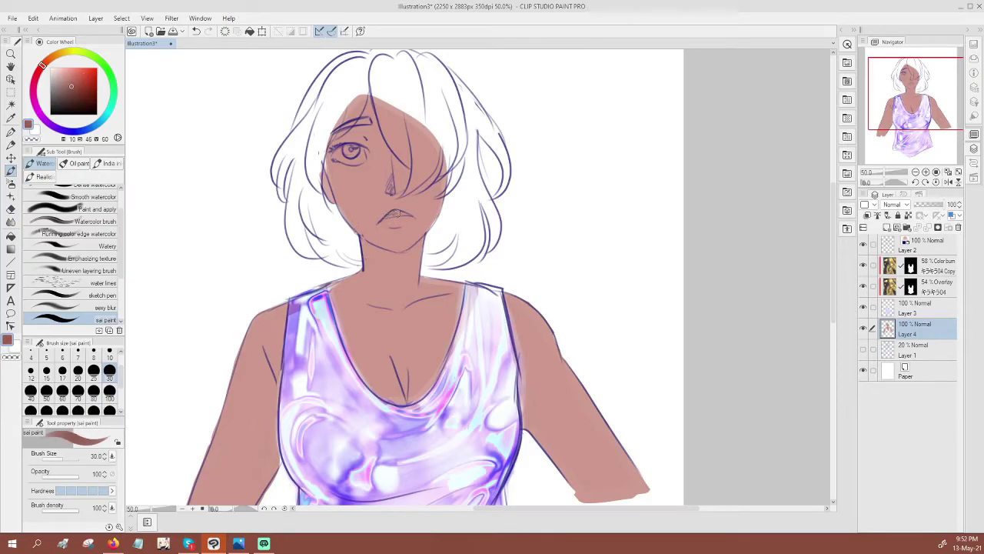
{"action": "left_click_drag", "start_coordinate": [398, 214], "coordinate": [391, 215]}
{"action": "left_click_drag", "start_coordinate": [390, 183], "coordinate": [388, 164]}
{"action": "left_click", "coordinate": [92, 307]}
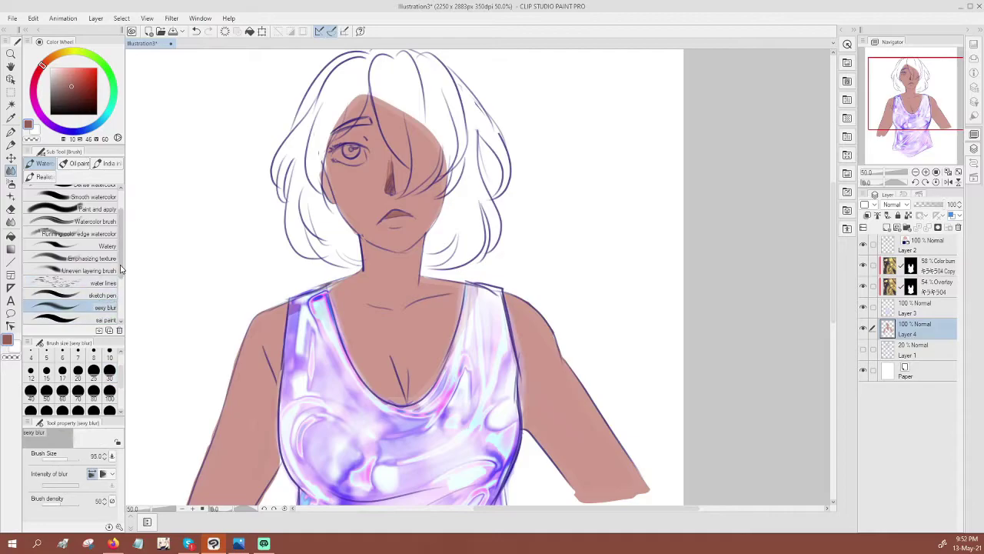
Shade below the lip, under the chin, along the collarbones and across the chest with the ps paint brush, up to size 100
{"action": "scroll", "coordinate": [108, 294], "scroll_direction": "down", "scroll_amount": 2}
{"action": "left_click", "coordinate": [104, 304]}
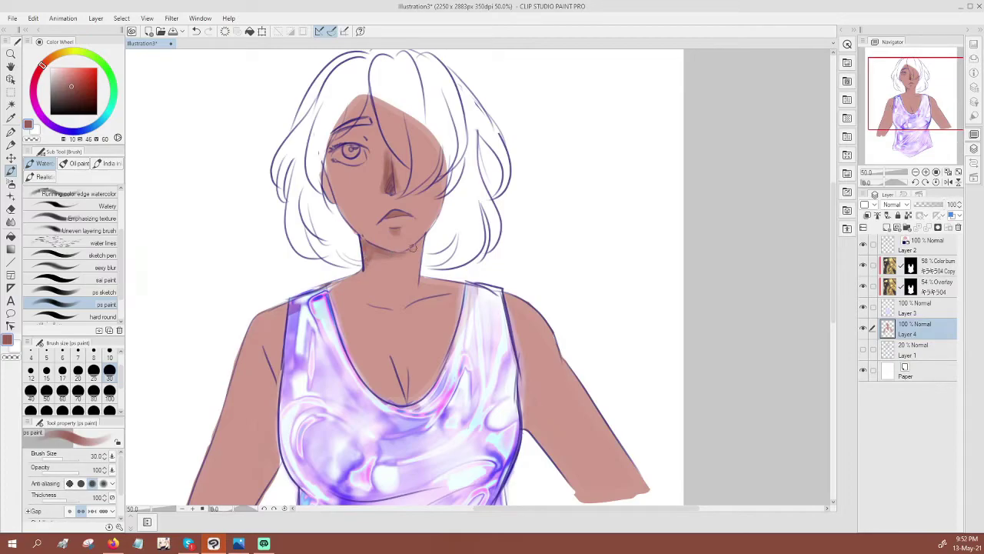
{"action": "mouse_move", "coordinate": [391, 310]}
{"action": "left_mouse_down"}
{"action": "mouse_move", "coordinate": [431, 295]}
{"action": "mouse_move", "coordinate": [353, 302]}
{"action": "left_mouse_up"}
{"action": "mouse_move", "coordinate": [399, 368]}
{"action": "left_mouse_down"}
{"action": "mouse_move", "coordinate": [407, 404]}
{"action": "mouse_move", "coordinate": [412, 382]}
{"action": "mouse_move", "coordinate": [445, 350]}
{"action": "mouse_move", "coordinate": [412, 390]}
{"action": "mouse_move", "coordinate": [428, 352]}
{"action": "mouse_move", "coordinate": [411, 378]}
{"action": "mouse_move", "coordinate": [432, 369]}
{"action": "mouse_move", "coordinate": [416, 370]}
{"action": "mouse_move", "coordinate": [417, 357]}
{"action": "mouse_move", "coordinate": [356, 354]}
{"action": "mouse_move", "coordinate": [390, 373]}
{"action": "mouse_move", "coordinate": [366, 345]}
{"action": "mouse_move", "coordinate": [395, 383]}
{"action": "mouse_move", "coordinate": [363, 341]}
{"action": "mouse_move", "coordinate": [392, 361]}
{"action": "left_mouse_up"}
{"action": "left_click", "coordinate": [109, 393]}
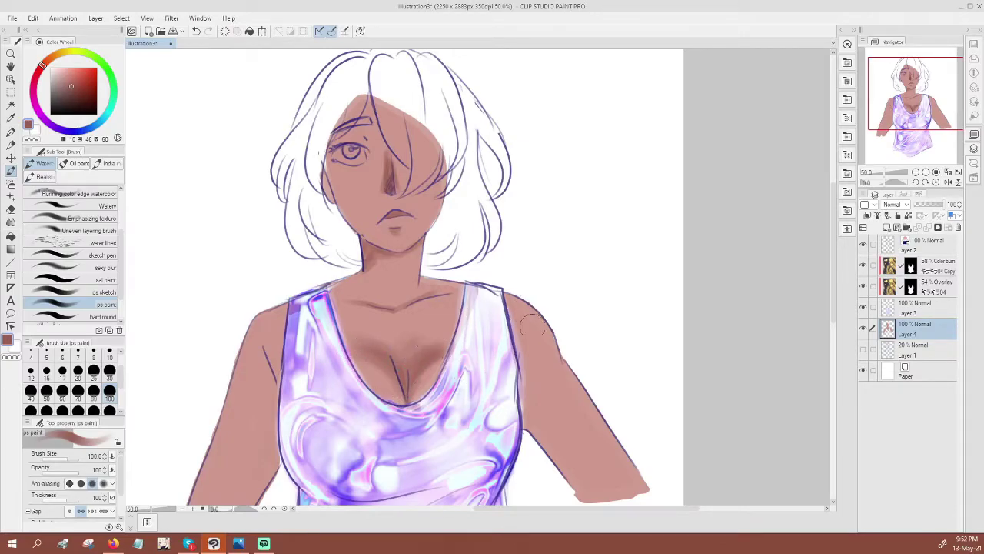
Blend the chest, collarbone and neck shadows with the sexy blur brush
{"action": "left_click", "coordinate": [105, 267]}
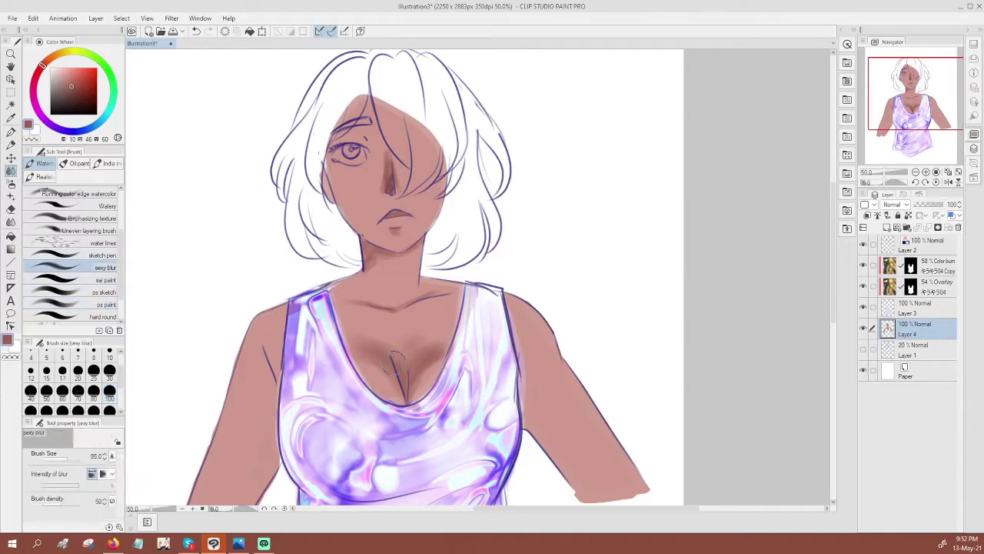
{"action": "mouse_move", "coordinate": [454, 338]}
{"action": "left_mouse_down"}
{"action": "mouse_move", "coordinate": [448, 377]}
{"action": "mouse_move", "coordinate": [418, 401]}
{"action": "left_mouse_up"}
{"action": "left_click_drag", "start_coordinate": [376, 341], "coordinate": [359, 390]}
{"action": "mouse_move", "coordinate": [397, 294]}
{"action": "left_mouse_down"}
{"action": "mouse_move", "coordinate": [434, 288]}
{"action": "mouse_move", "coordinate": [410, 301]}
{"action": "mouse_move", "coordinate": [351, 306]}
{"action": "left_mouse_up"}
{"action": "left_click_drag", "start_coordinate": [372, 265], "coordinate": [349, 280]}
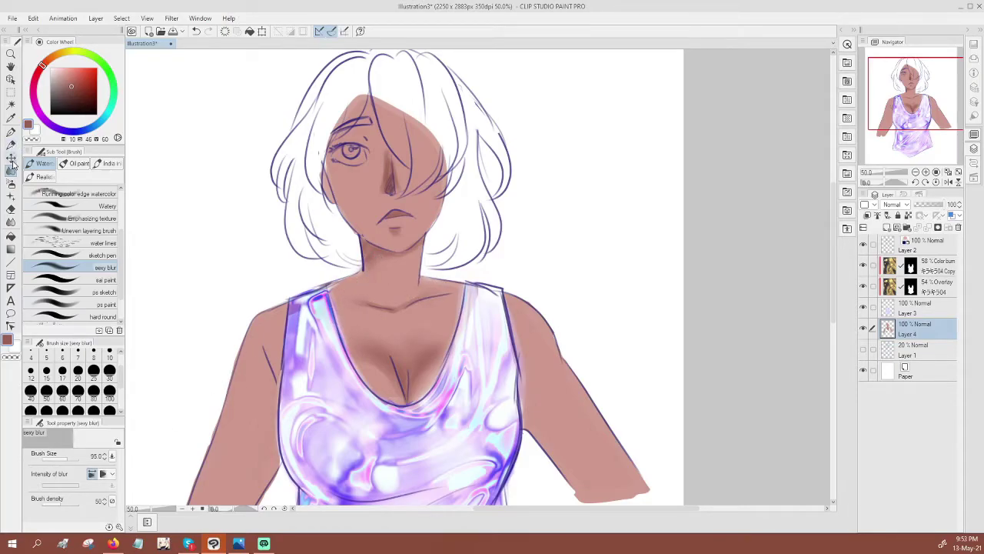
Shade the ear and the side of the face beside the eye with the sai paint brush at size 30
{"action": "left_click", "coordinate": [11, 185]}
{"action": "left_click", "coordinate": [11, 196]}
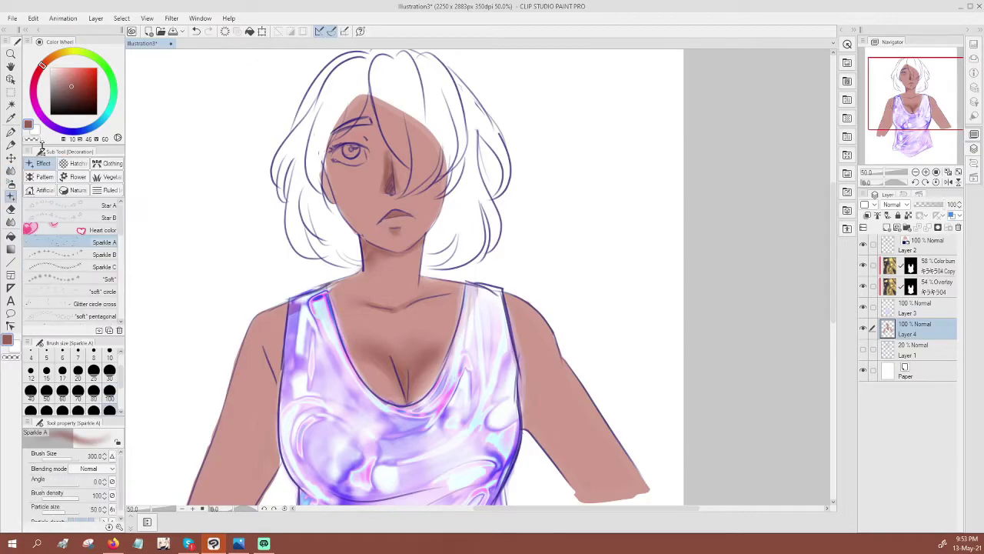
{"action": "left_click", "coordinate": [10, 171]}
{"action": "scroll", "coordinate": [95, 308], "scroll_direction": "down", "scroll_amount": 3}
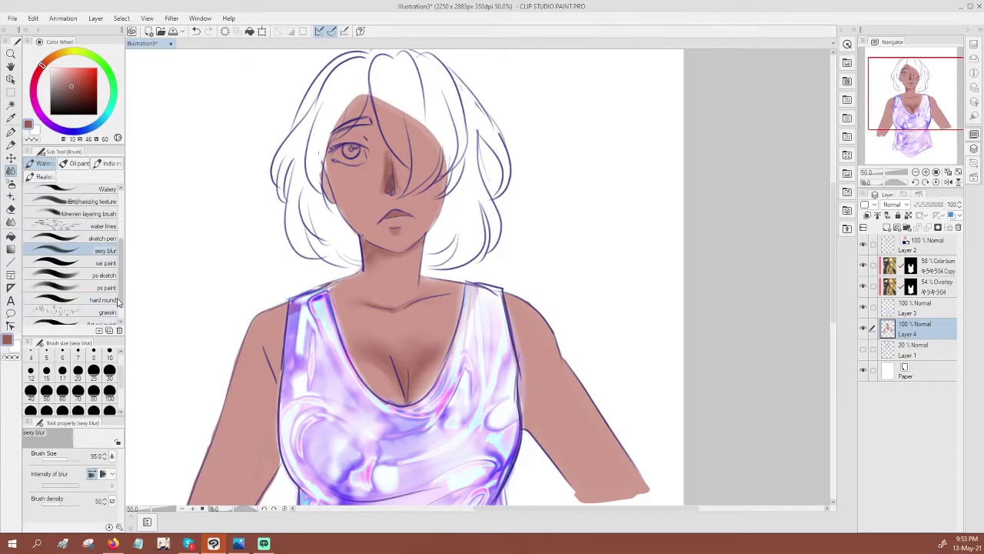
{"action": "left_click", "coordinate": [93, 263]}
{"action": "mouse_move", "coordinate": [327, 171]}
{"action": "left_mouse_down"}
{"action": "mouse_move", "coordinate": [327, 152]}
{"action": "mouse_move", "coordinate": [330, 195]}
{"action": "mouse_move", "coordinate": [327, 185]}
{"action": "left_mouse_up"}
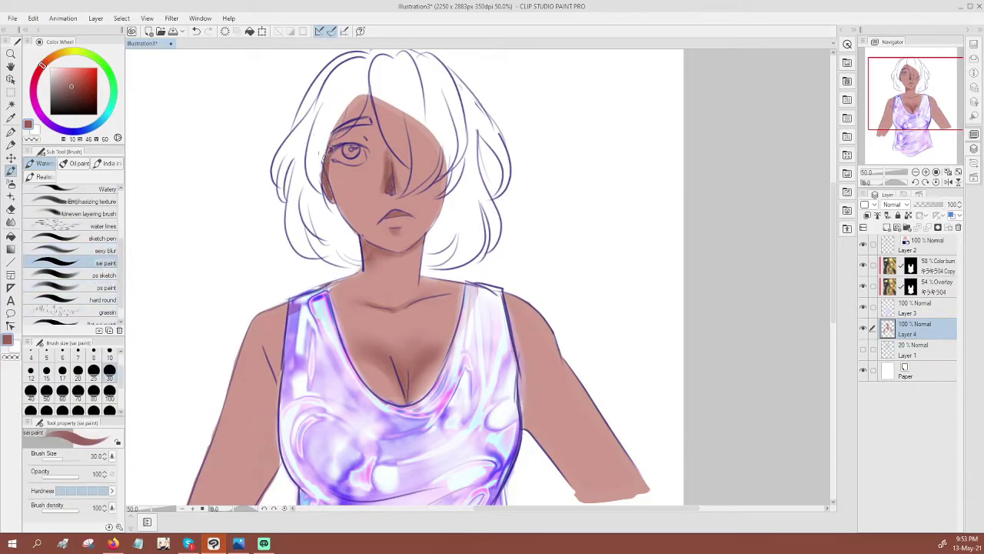
Shade the skin around the brow, down the nose bridge and under the fringe with the ps sketch brush
{"action": "left_click", "coordinate": [93, 275]}
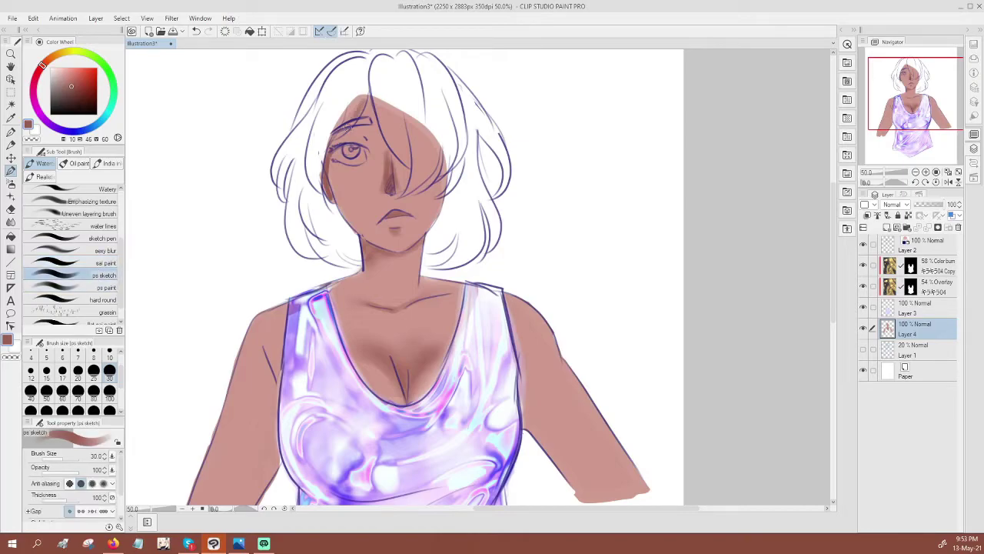
{"action": "mouse_move", "coordinate": [339, 140]}
{"action": "left_mouse_down"}
{"action": "mouse_move", "coordinate": [372, 112]}
{"action": "mouse_move", "coordinate": [396, 162]}
{"action": "left_mouse_up"}
{"action": "mouse_move", "coordinate": [374, 127]}
{"action": "left_mouse_down"}
{"action": "mouse_move", "coordinate": [400, 172]}
{"action": "mouse_move", "coordinate": [400, 195]}
{"action": "mouse_move", "coordinate": [433, 184]}
{"action": "mouse_move", "coordinate": [428, 195]}
{"action": "left_mouse_up"}
{"action": "left_click_drag", "start_coordinate": [370, 154], "coordinate": [390, 164]}
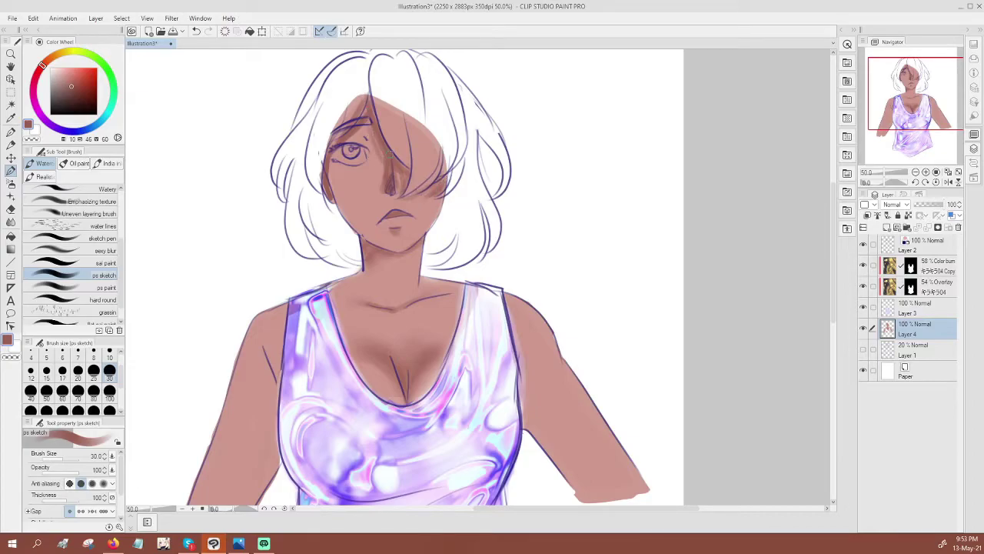
Soften the shadows between the brow and the nose bridge with the sexy blur brush
{"action": "left_click", "coordinate": [98, 250]}
{"action": "mouse_move", "coordinate": [367, 129]}
{"action": "left_mouse_down"}
{"action": "mouse_move", "coordinate": [339, 137]}
{"action": "mouse_move", "coordinate": [381, 176]}
{"action": "left_mouse_up"}
{"action": "scroll", "coordinate": [478, 257], "scroll_direction": "down", "scroll_amount": 4}
{"action": "scroll", "coordinate": [479, 258], "scroll_direction": "up", "scroll_amount": 4}
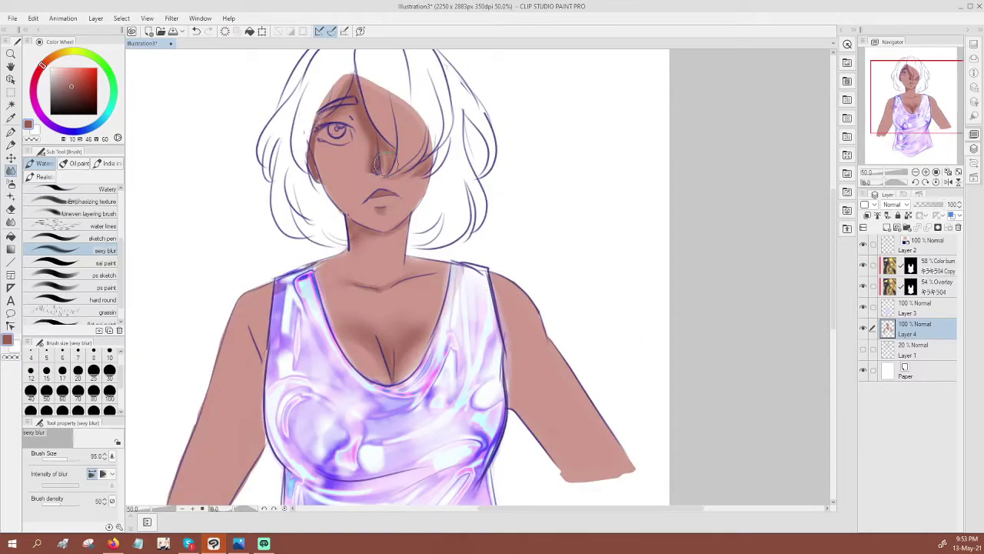
Deepen the shadows beside the nose and under the fringe tips with sai paint in a darker brown (H 10, S 39, V 55)
{"action": "left_click", "coordinate": [96, 238]}
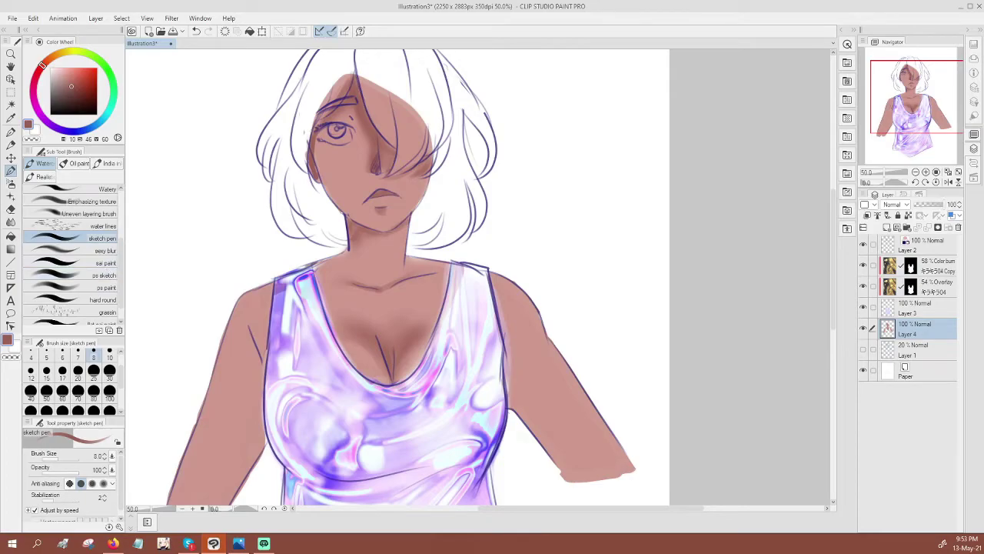
{"action": "left_click", "coordinate": [71, 86]}
{"action": "left_click", "coordinate": [96, 263]}
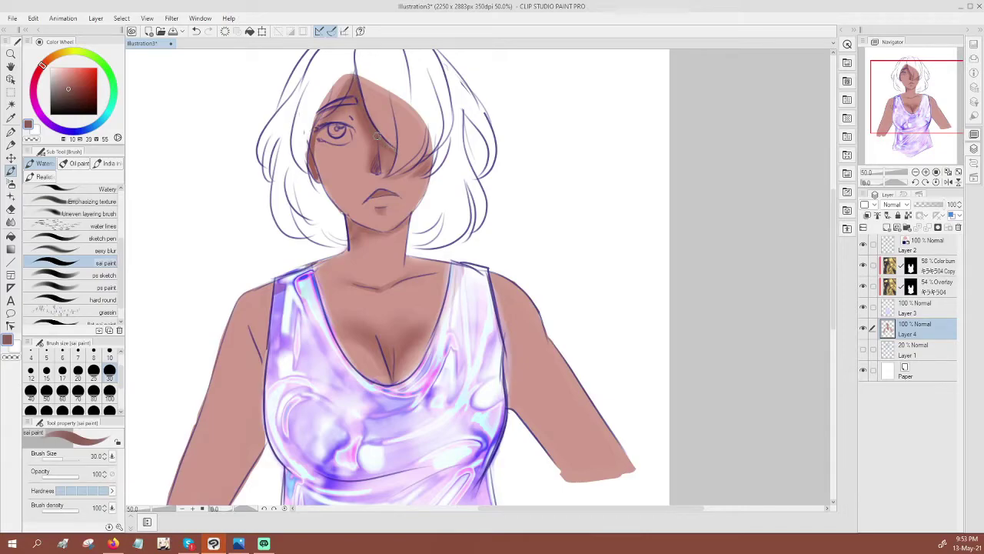
{"action": "left_click_drag", "start_coordinate": [391, 155], "coordinate": [376, 178]}
{"action": "left_click_drag", "start_coordinate": [430, 156], "coordinate": [406, 172]}
Paint the eyeball white and fill the iris with dark blue (H 236, S 61, V 41) using sai paint
{"action": "left_click_drag", "start_coordinate": [67, 87], "coordinate": [50, 68]}
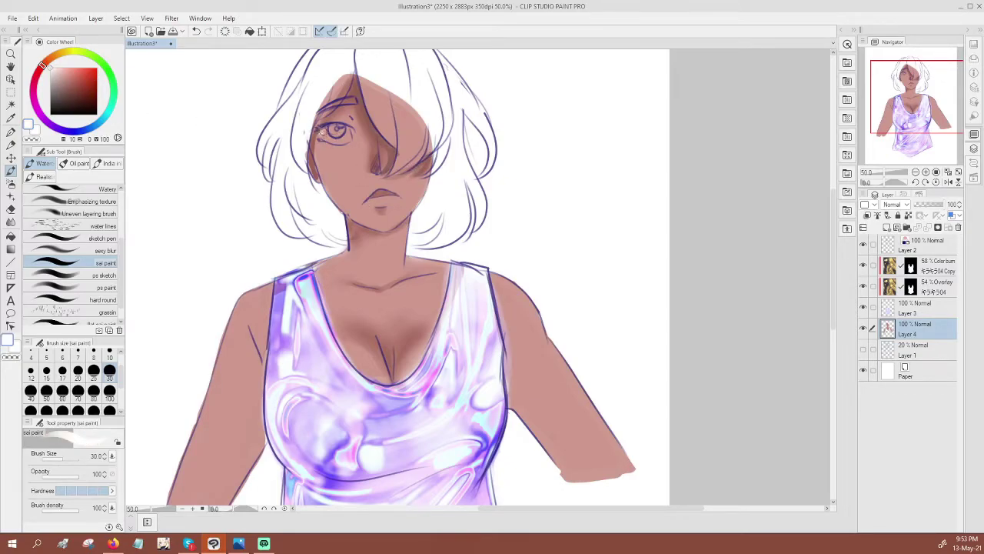
{"action": "mouse_move", "coordinate": [322, 133]}
{"action": "left_mouse_down"}
{"action": "mouse_move", "coordinate": [343, 129]}
{"action": "mouse_move", "coordinate": [342, 139]}
{"action": "left_mouse_up"}
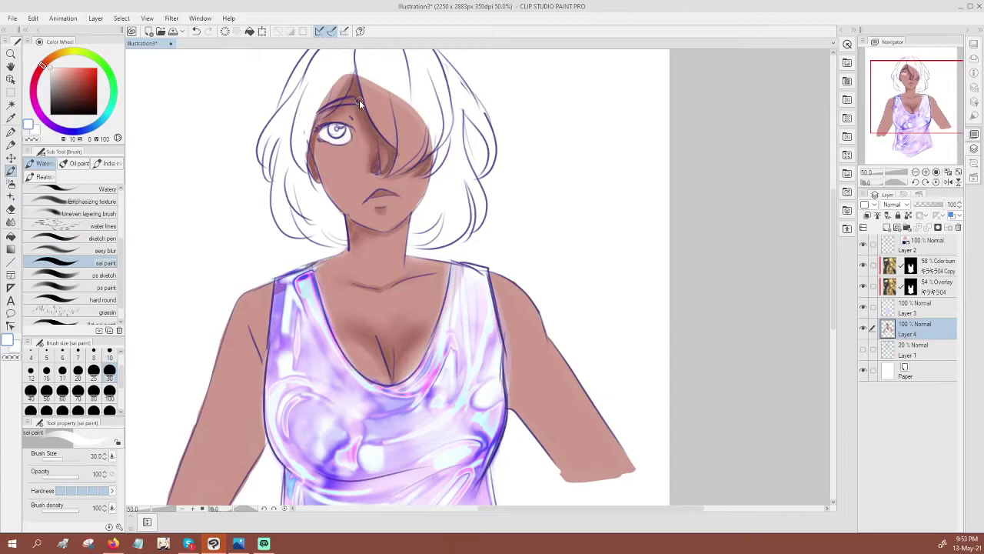
{"action": "scroll", "coordinate": [358, 103], "scroll_direction": "up", "scroll_amount": 5}
{"action": "left_click", "coordinate": [79, 94]}
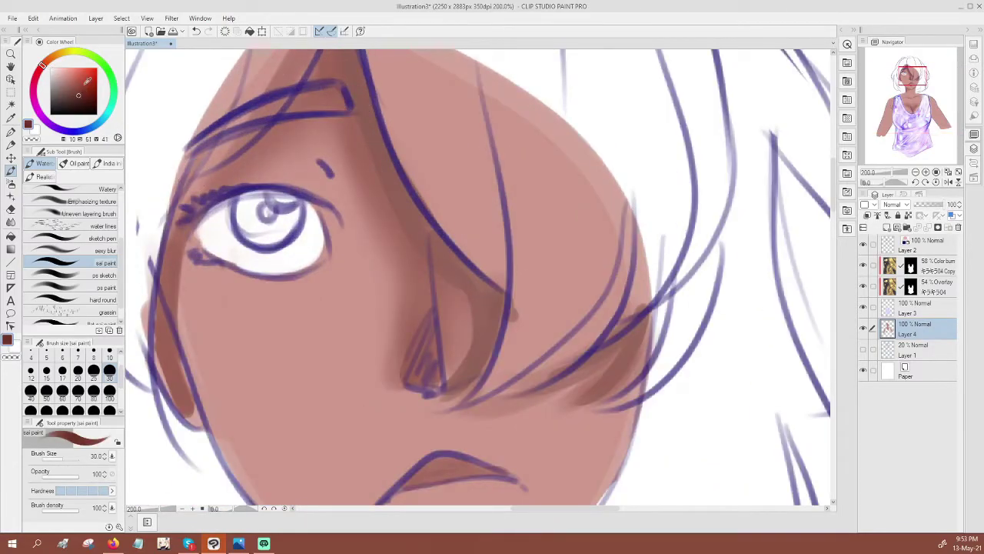
{"action": "left_click", "coordinate": [77, 131]}
{"action": "mouse_move", "coordinate": [248, 238]}
{"action": "left_mouse_down"}
{"action": "mouse_move", "coordinate": [256, 203]}
{"action": "mouse_move", "coordinate": [251, 229]}
{"action": "mouse_move", "coordinate": [250, 204]}
{"action": "mouse_move", "coordinate": [280, 228]}
{"action": "mouse_move", "coordinate": [263, 221]}
{"action": "mouse_move", "coordinate": [293, 216]}
{"action": "mouse_move", "coordinate": [249, 219]}
{"action": "mouse_move", "coordinate": [266, 197]}
{"action": "mouse_move", "coordinate": [255, 197]}
{"action": "mouse_move", "coordinate": [264, 229]}
{"action": "left_mouse_up"}
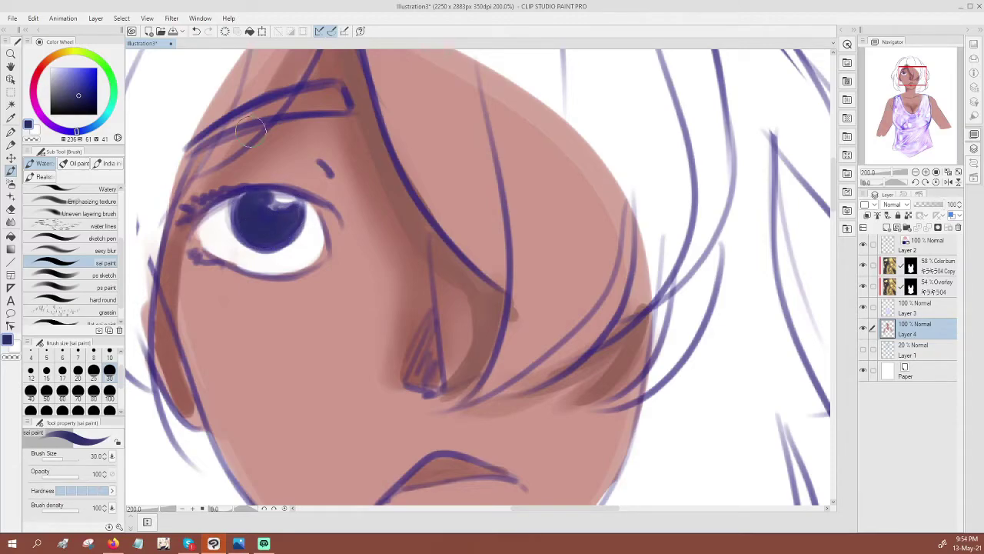
Auto-select the iris and paint a pale lavender reflection (H 236, S 15, V 97) in its lower part
{"action": "left_click", "coordinate": [11, 103]}
{"action": "left_click", "coordinate": [266, 217]}
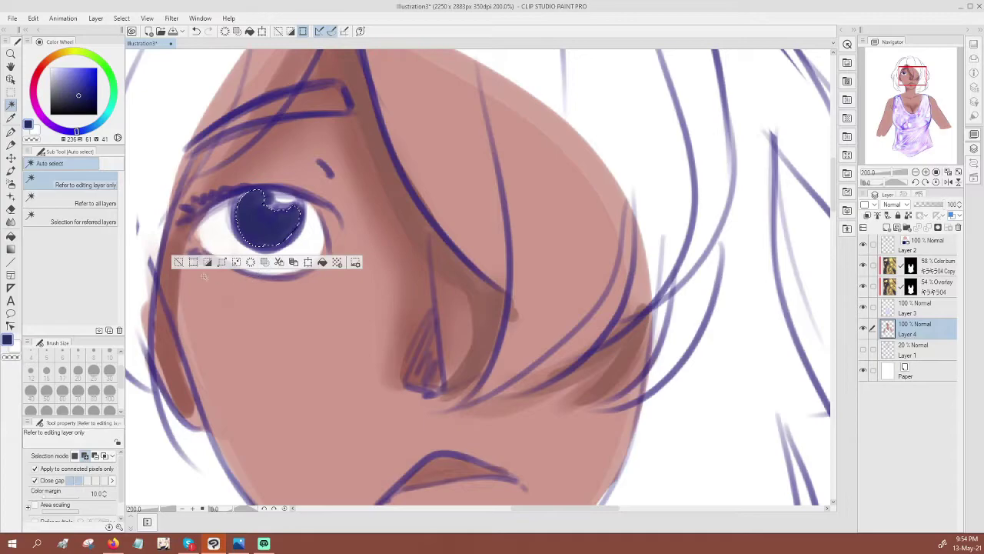
{"action": "left_click", "coordinate": [57, 69]}
{"action": "left_click", "coordinate": [12, 170]}
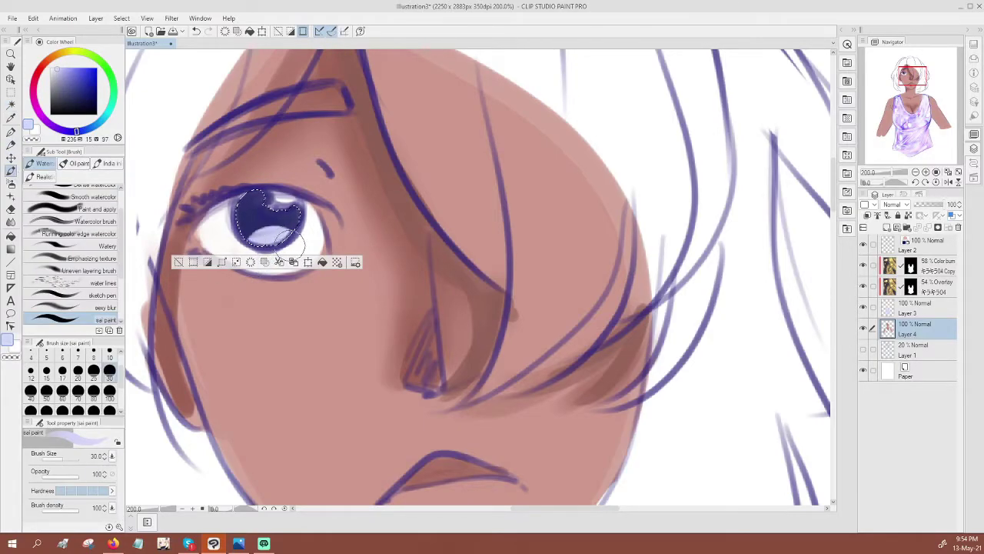
Add darker blue shading inside the iris and paint a near-black pupil (H 236, S 63, V 4) at brush size 10
{"action": "left_click", "coordinate": [70, 94]}
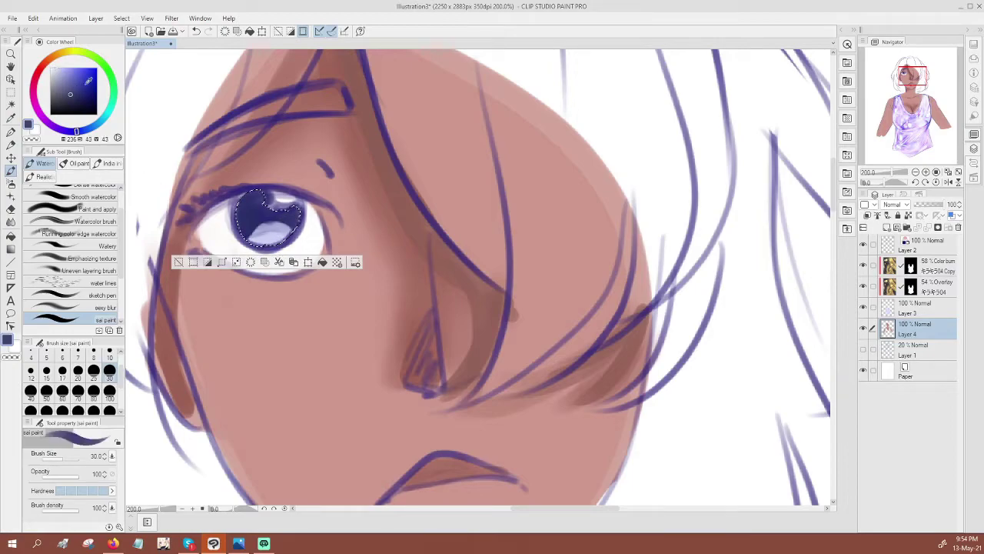
{"action": "left_click", "coordinate": [79, 107]}
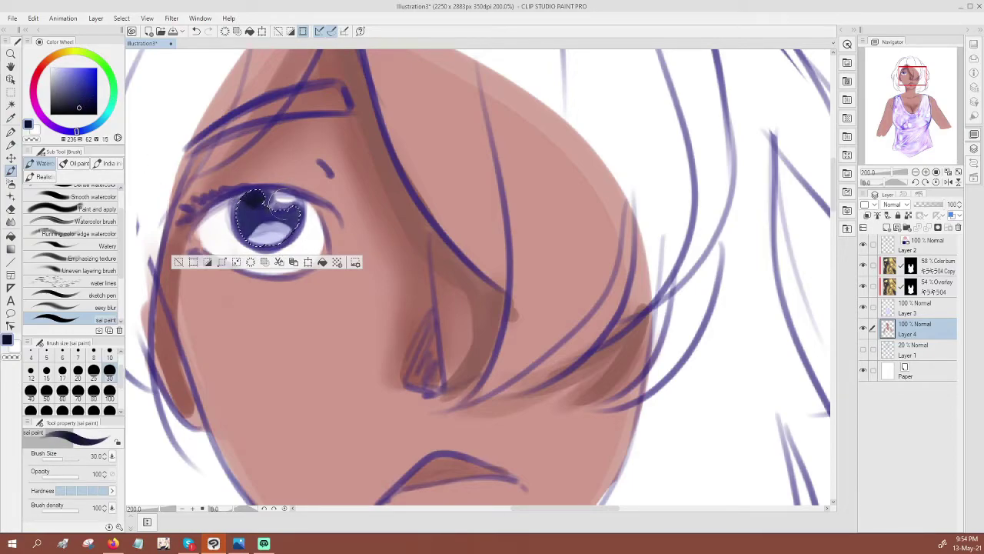
{"action": "left_click", "coordinate": [109, 358]}
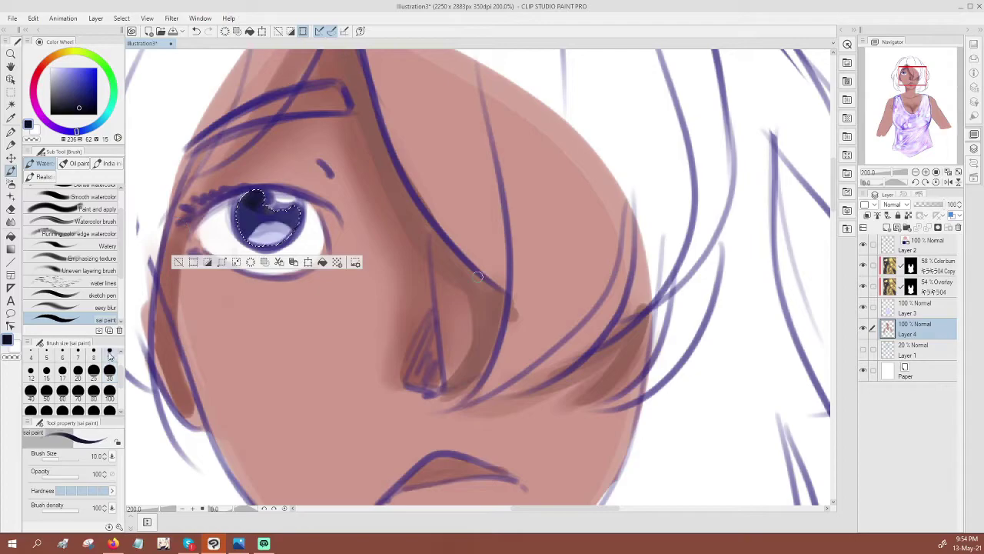
{"action": "left_click", "coordinate": [78, 114]}
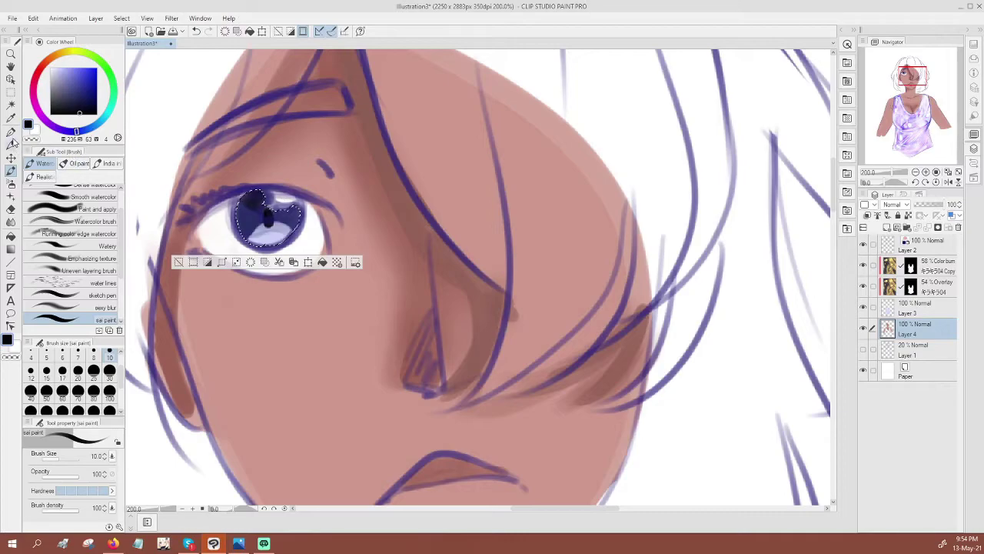
Add light lavender flecks (H 235, S 24, V 99) and small white glints to the iris, then clear the selection
{"action": "left_click", "coordinate": [11, 118]}
{"action": "left_click", "coordinate": [250, 218]}
{"action": "left_click", "coordinate": [11, 170]}
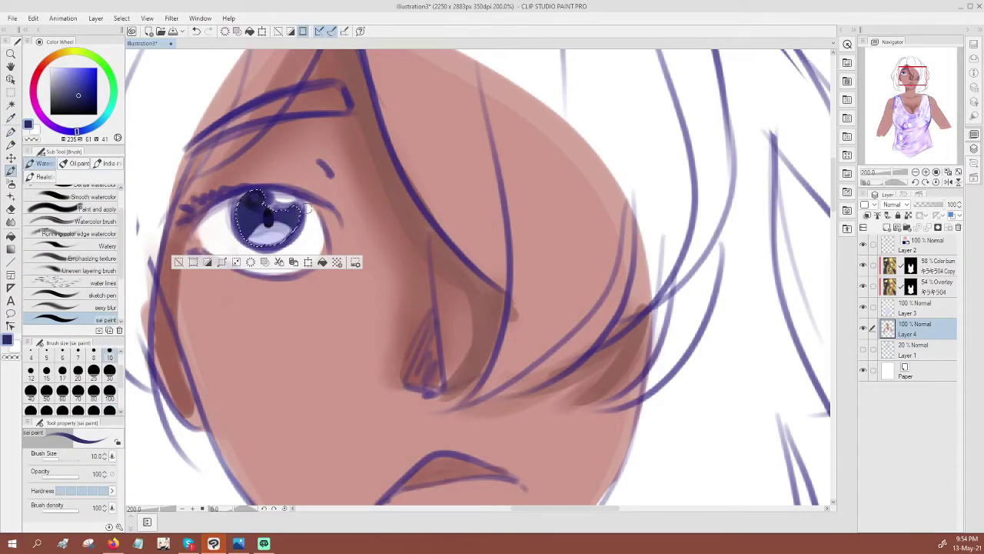
{"action": "left_click", "coordinate": [244, 217], "text": "alt"}
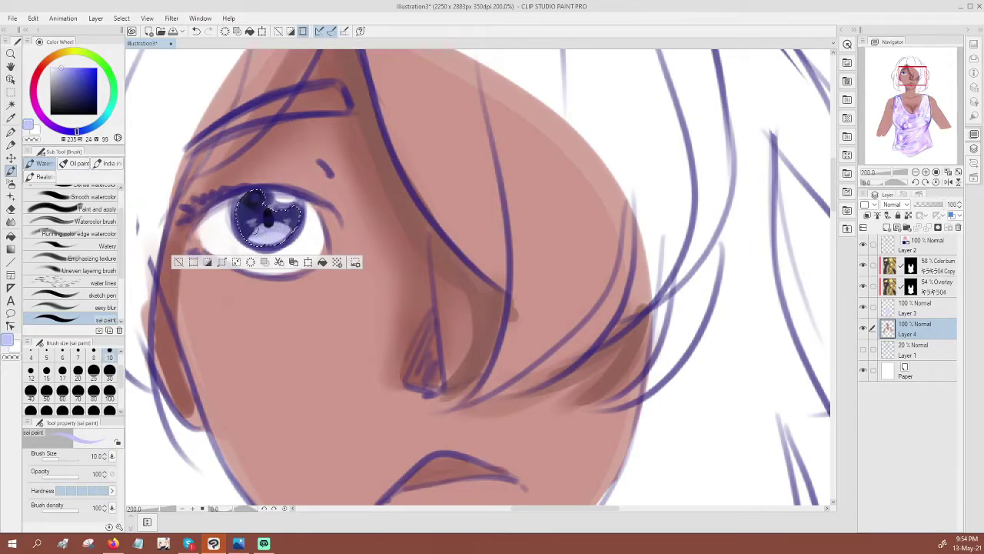
{"action": "left_click_drag", "start_coordinate": [71, 79], "coordinate": [50, 65]}
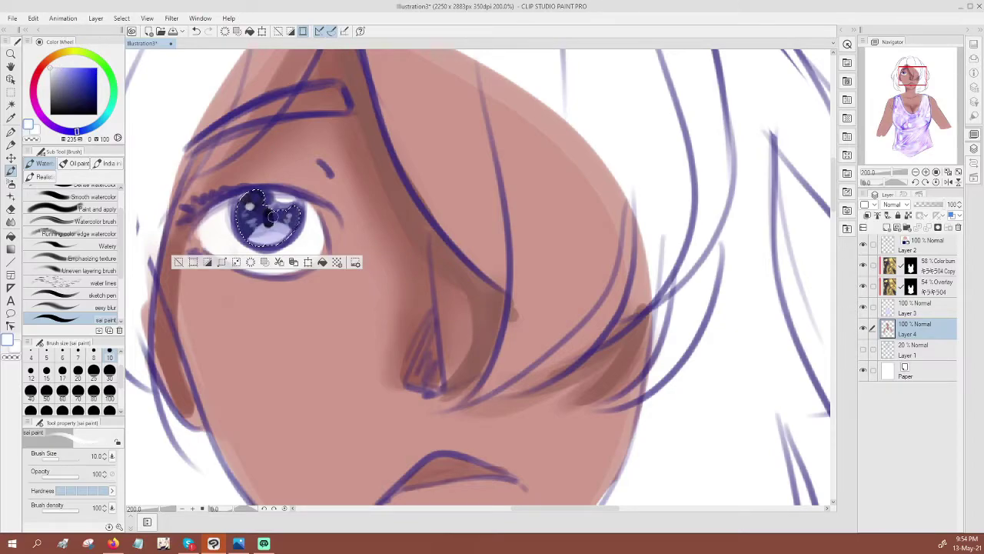
{"action": "key", "text": "ctrl+d"}
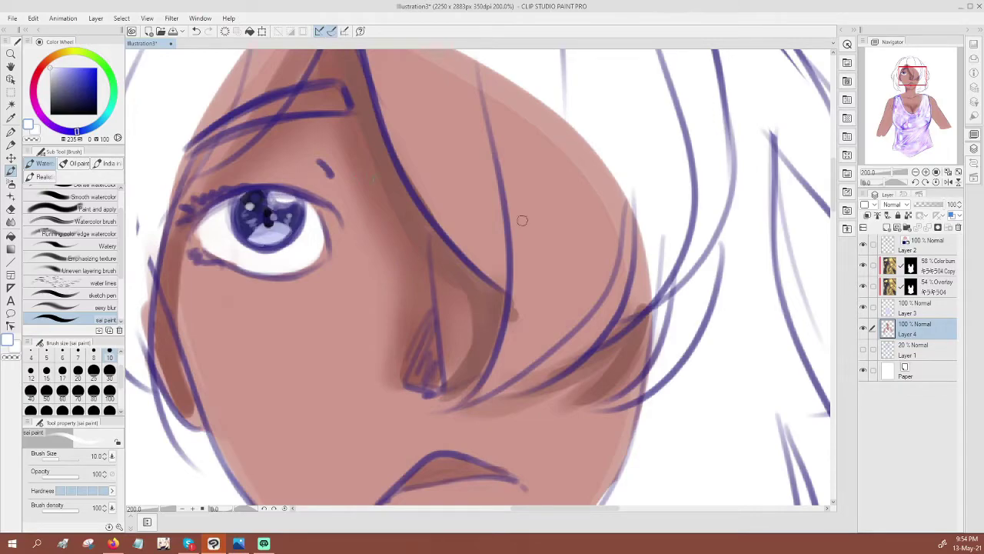
Create a new layer above the line art and paint white highlights at the top and lower edge of the iris
{"action": "left_click", "coordinate": [927, 246]}
{"action": "left_click", "coordinate": [886, 227]}
{"action": "mouse_move", "coordinate": [273, 194]}
{"action": "left_mouse_down"}
{"action": "mouse_move", "coordinate": [286, 204]}
{"action": "mouse_move", "coordinate": [282, 197]}
{"action": "left_mouse_up"}
{"action": "left_click_drag", "start_coordinate": [294, 236], "coordinate": [299, 233]}
{"action": "left_click", "coordinate": [247, 219]}
{"action": "scroll", "coordinate": [332, 327], "scroll_direction": "down", "scroll_amount": 3}
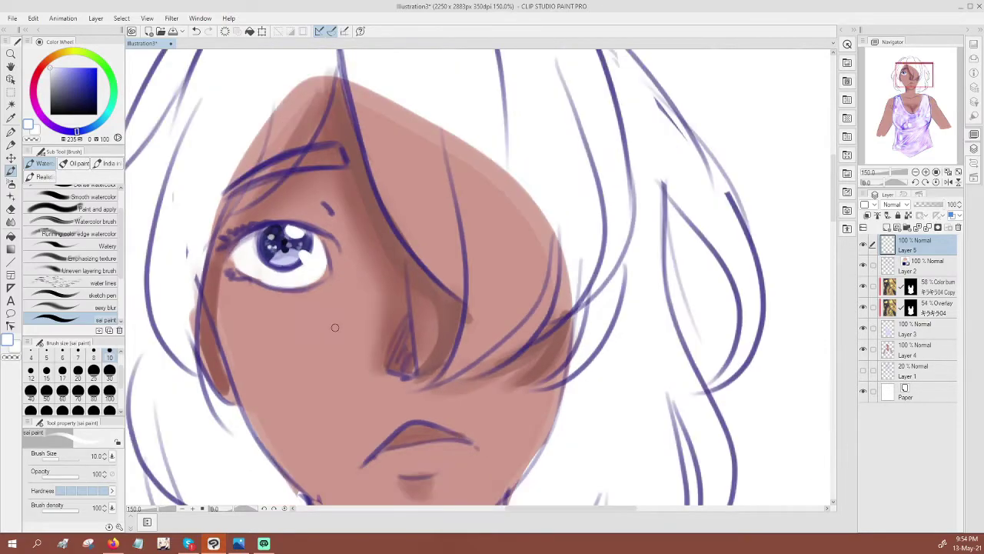
Return to the skin layer, Layer 4, and touch up the pupil and lower iris
{"action": "scroll", "coordinate": [332, 327], "scroll_direction": "up", "scroll_amount": 5}
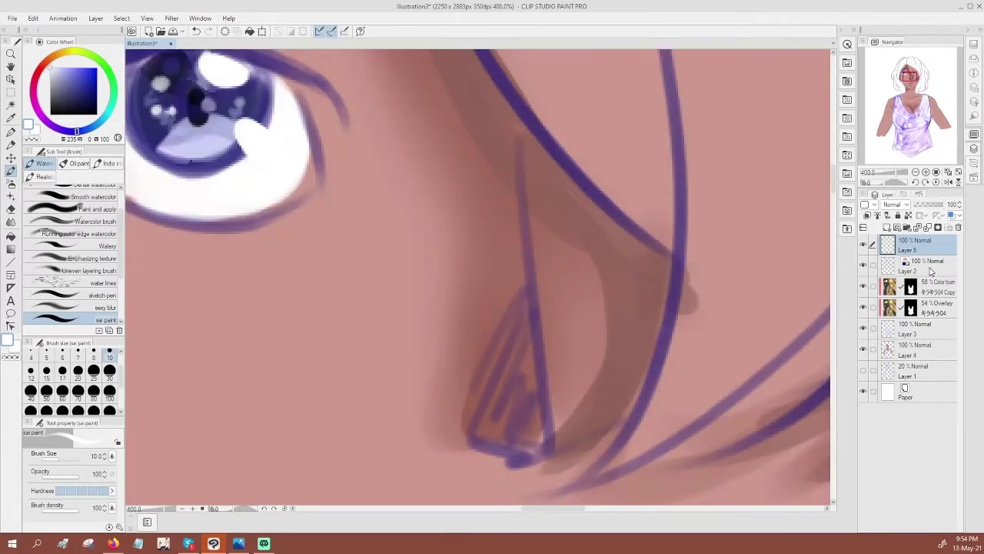
{"action": "left_click", "coordinate": [863, 266]}
{"action": "left_click", "coordinate": [864, 267]}
{"action": "left_click", "coordinate": [935, 333]}
{"action": "left_click", "coordinate": [923, 351]}
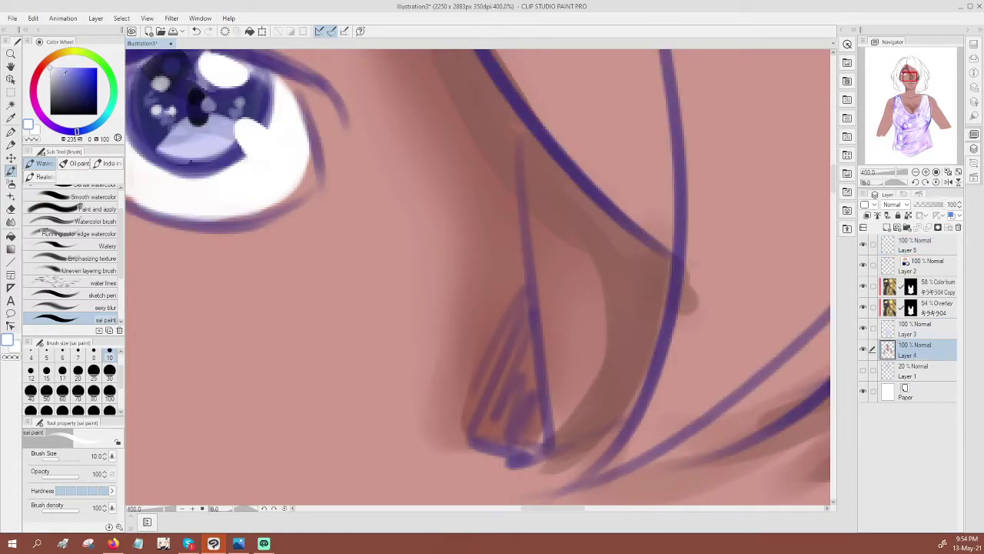
{"action": "mouse_move", "coordinate": [185, 156]}
{"action": "left_mouse_down"}
{"action": "mouse_move", "coordinate": [214, 156]}
{"action": "mouse_move", "coordinate": [189, 156]}
{"action": "mouse_move", "coordinate": [163, 137]}
{"action": "mouse_move", "coordinate": [161, 144]}
{"action": "mouse_move", "coordinate": [189, 121]}
{"action": "left_mouse_up"}
Add a layer above Layer 4 and paint a lavender ring (H 235, S 30, V 95) around the pupil
{"action": "left_click", "coordinate": [888, 228]}
{"action": "left_click_drag", "start_coordinate": [189, 96], "coordinate": [227, 97]}
{"action": "key", "text": "ctrl+z"}
{"action": "left_click", "coordinate": [64, 70]}
{"action": "mouse_move", "coordinate": [189, 71]}
{"action": "left_mouse_down"}
{"action": "mouse_move", "coordinate": [224, 89]}
{"action": "mouse_move", "coordinate": [207, 115]}
{"action": "left_mouse_up"}
Set the blending mode of the iris ring layer to Screen
{"action": "left_click", "coordinate": [894, 204]}
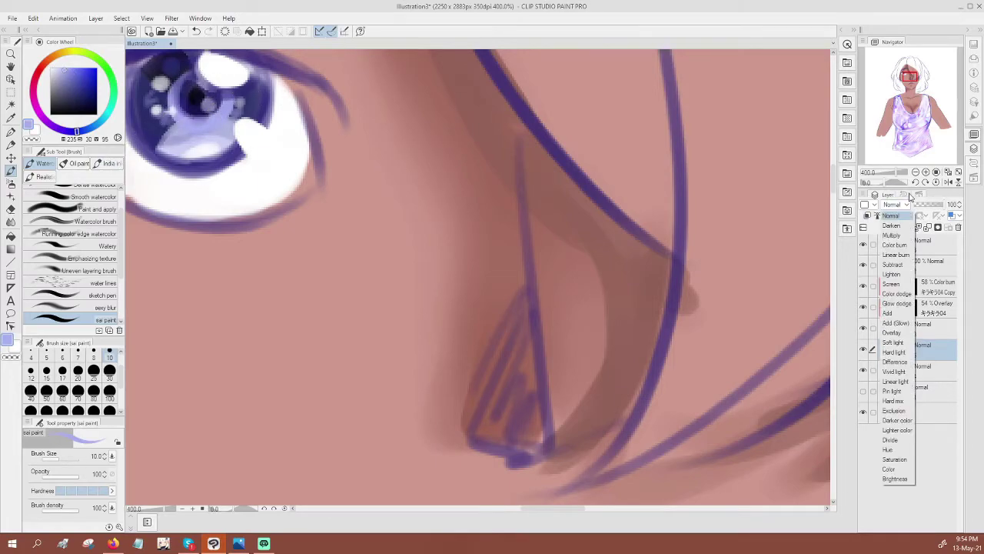
{"action": "left_click", "coordinate": [896, 330]}
{"action": "left_click", "coordinate": [894, 204]}
{"action": "left_click", "coordinate": [897, 290]}
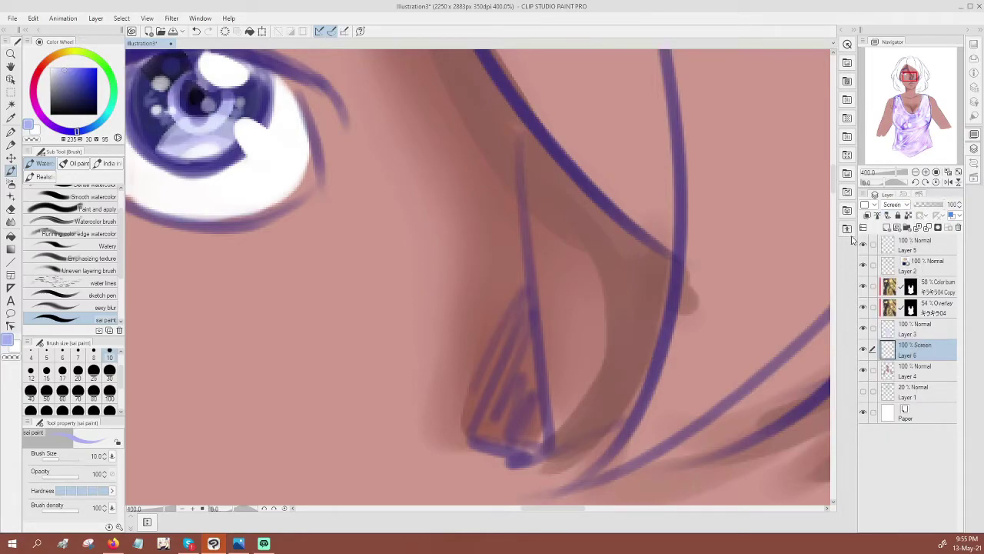
Create a new layer and ink the hair strand beside the eye in dark blue (H 235, S 90, V 40) with sai paint at size 30
{"action": "key", "text": "ctrl+minus"}
{"action": "key", "text": "ctrl+minus"}
{"action": "key", "text": "ctrl+minus"}
{"action": "key", "text": "ctrl+minus"}
{"action": "key", "text": "ctrl+minus"}
{"action": "key", "text": "ctrl+minus"}
{"action": "key", "text": "ctrl+minus"}
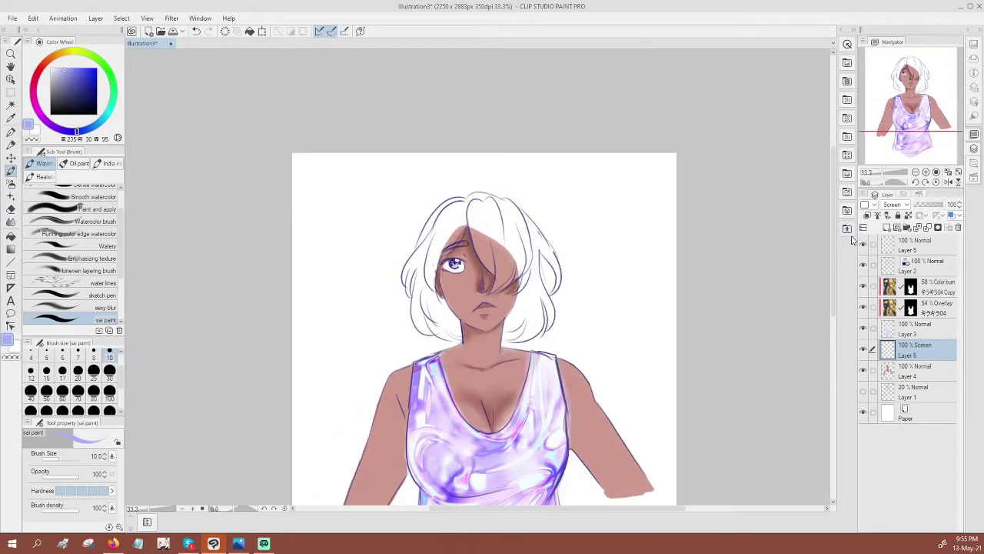
{"action": "key", "text": "ctrl+plus"}
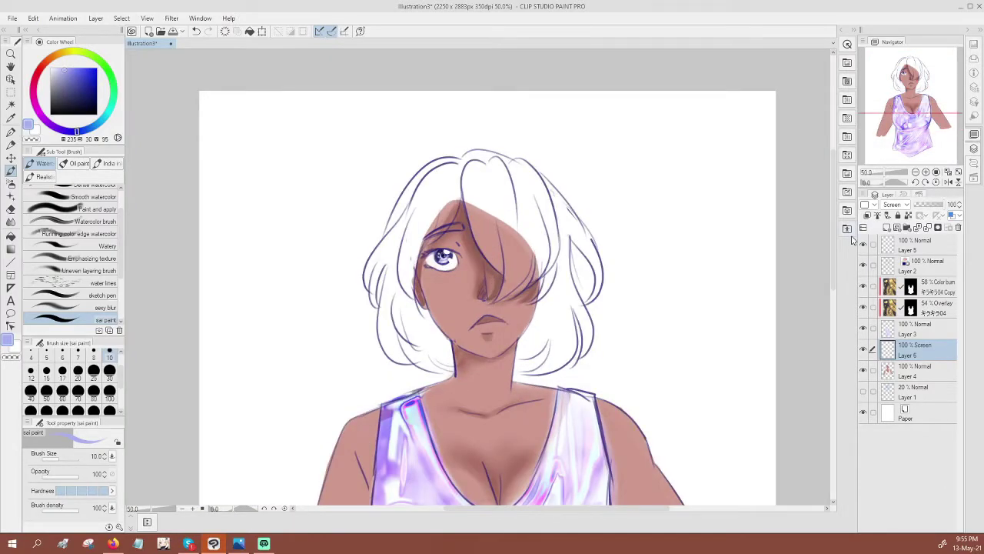
{"action": "left_click", "coordinate": [886, 228]}
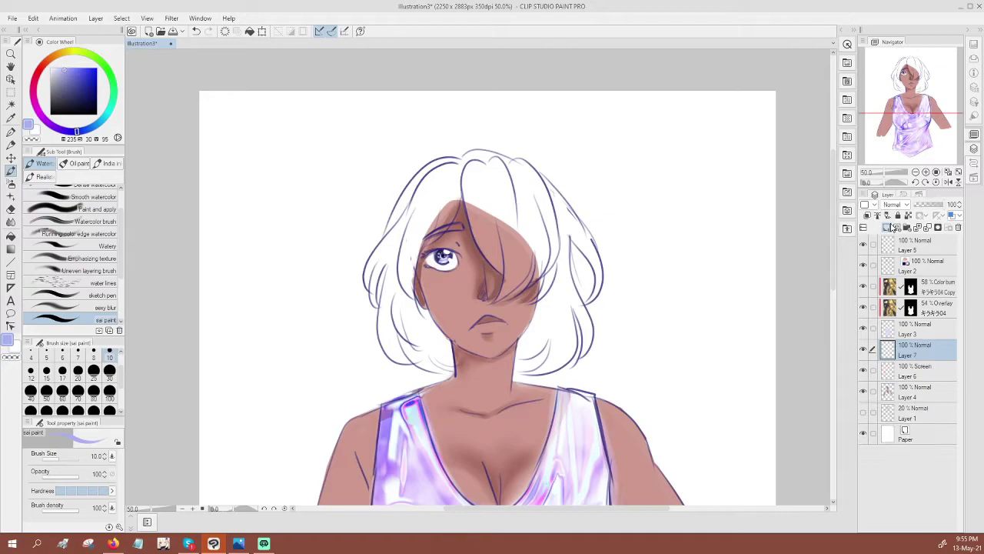
{"action": "left_click", "coordinate": [95, 94]}
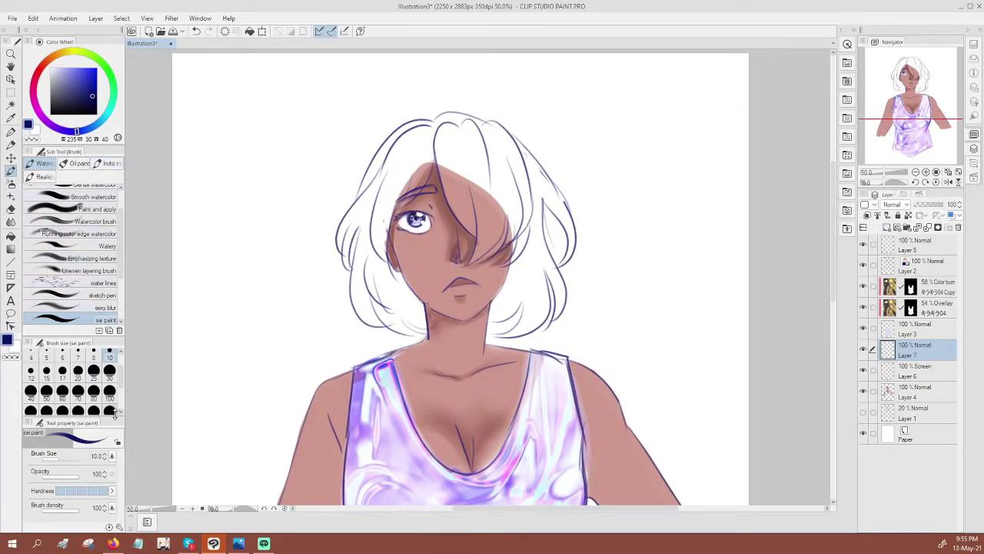
{"action": "left_click", "coordinate": [109, 370]}
{"action": "left_click_drag", "start_coordinate": [390, 168], "coordinate": [374, 259]}
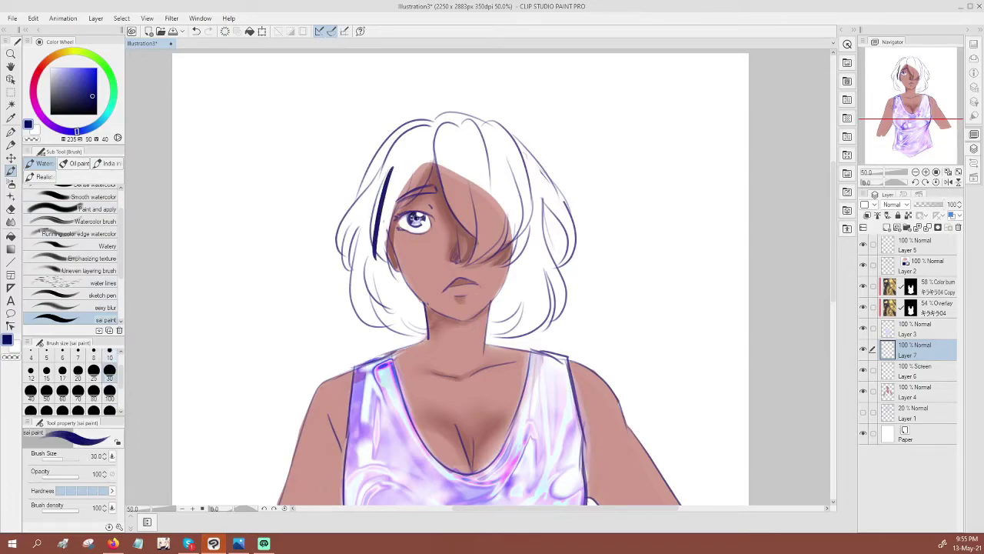
Ink the eyebrow, the fringe falling across the face, and the hair edge running down beside the neck
{"action": "scroll", "coordinate": [73, 254], "scroll_direction": "down", "scroll_amount": 3}
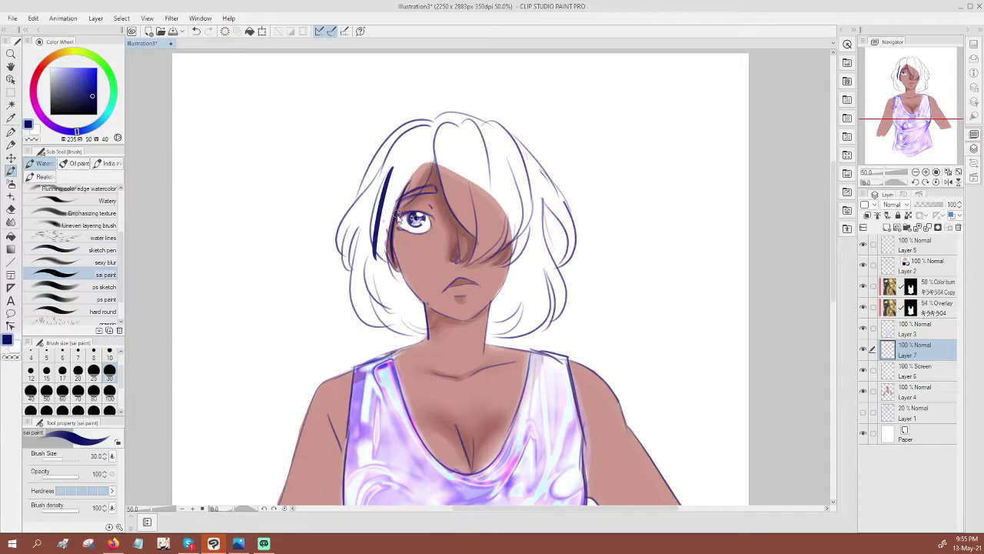
{"action": "mouse_move", "coordinate": [405, 181]}
{"action": "left_mouse_down"}
{"action": "mouse_move", "coordinate": [392, 209]}
{"action": "mouse_move", "coordinate": [432, 158]}
{"action": "mouse_move", "coordinate": [421, 188]}
{"action": "mouse_move", "coordinate": [434, 189]}
{"action": "mouse_move", "coordinate": [434, 155]}
{"action": "mouse_move", "coordinate": [455, 209]}
{"action": "left_mouse_up"}
{"action": "mouse_move", "coordinate": [440, 176]}
{"action": "left_mouse_down"}
{"action": "mouse_move", "coordinate": [470, 234]}
{"action": "mouse_move", "coordinate": [464, 261]}
{"action": "mouse_move", "coordinate": [523, 223]}
{"action": "mouse_move", "coordinate": [500, 268]}
{"action": "mouse_move", "coordinate": [488, 339]}
{"action": "left_mouse_up"}
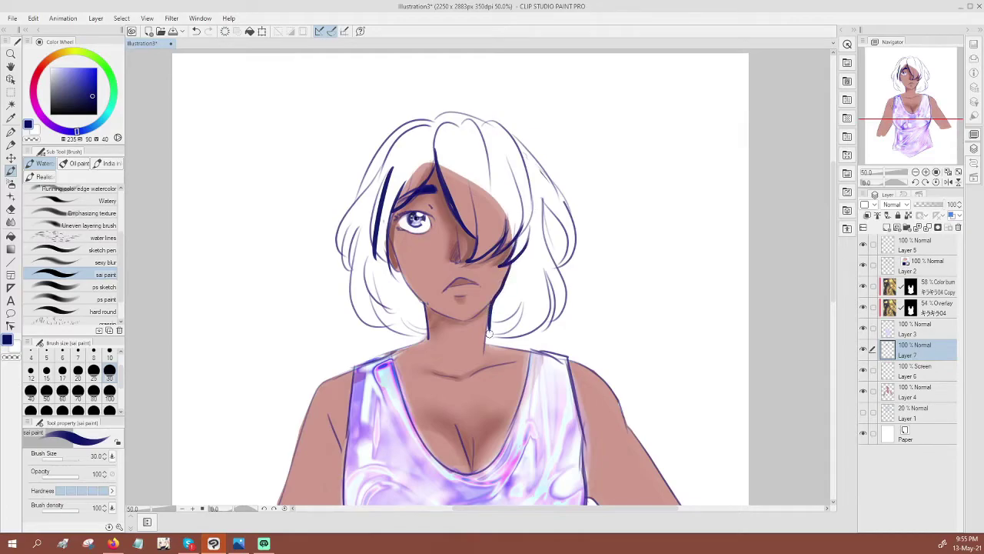
Ink the lower curls and the separate side lock of the hair on the fringe-covered side of the face
{"action": "mouse_move", "coordinate": [524, 300]}
{"action": "left_mouse_down"}
{"action": "mouse_move", "coordinate": [492, 338]}
{"action": "mouse_move", "coordinate": [529, 335]}
{"action": "mouse_move", "coordinate": [553, 310]}
{"action": "left_mouse_up"}
{"action": "left_click_drag", "start_coordinate": [543, 269], "coordinate": [549, 317]}
{"action": "left_click_drag", "start_coordinate": [547, 272], "coordinate": [549, 321]}
{"action": "mouse_move", "coordinate": [547, 324]}
{"action": "left_mouse_down"}
{"action": "mouse_move", "coordinate": [568, 300]}
{"action": "mouse_move", "coordinate": [562, 267]}
{"action": "left_mouse_up"}
{"action": "left_click_drag", "start_coordinate": [543, 200], "coordinate": [571, 283]}
{"action": "key", "text": "ctrl+z"}
{"action": "left_click_drag", "start_coordinate": [542, 197], "coordinate": [566, 286]}
{"action": "mouse_move", "coordinate": [543, 199]}
{"action": "left_mouse_down"}
{"action": "mouse_move", "coordinate": [559, 268]}
{"action": "mouse_move", "coordinate": [573, 216]}
{"action": "left_mouse_up"}
Ink the outer hair contour over the crown and down both sides to the neck
{"action": "mouse_move", "coordinate": [509, 132]}
{"action": "left_mouse_down"}
{"action": "mouse_move", "coordinate": [564, 205]}
{"action": "mouse_move", "coordinate": [574, 240]}
{"action": "left_mouse_up"}
{"action": "mouse_move", "coordinate": [499, 131]}
{"action": "left_mouse_down"}
{"action": "mouse_move", "coordinate": [466, 116]}
{"action": "mouse_move", "coordinate": [420, 132]}
{"action": "mouse_move", "coordinate": [416, 120]}
{"action": "mouse_move", "coordinate": [364, 175]}
{"action": "mouse_move", "coordinate": [343, 216]}
{"action": "mouse_move", "coordinate": [347, 208]}
{"action": "mouse_move", "coordinate": [336, 267]}
{"action": "left_mouse_up"}
{"action": "mouse_move", "coordinate": [353, 220]}
{"action": "left_mouse_down"}
{"action": "mouse_move", "coordinate": [350, 254]}
{"action": "mouse_move", "coordinate": [358, 227]}
{"action": "mouse_move", "coordinate": [352, 291]}
{"action": "mouse_move", "coordinate": [365, 317]}
{"action": "mouse_move", "coordinate": [424, 333]}
{"action": "left_mouse_up"}
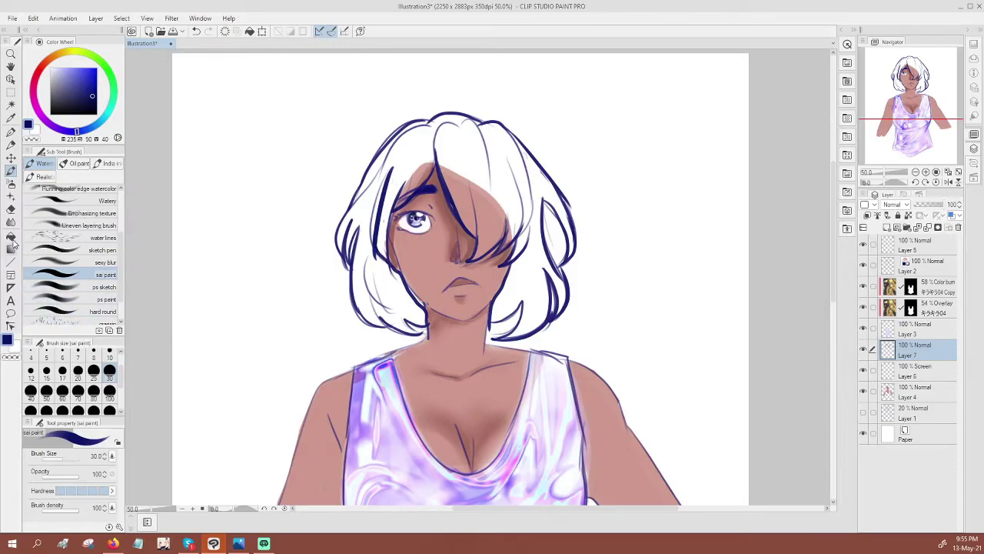
Fill the inked hair outline with dark blue (H 235, S 90, V 40) and set line-art Layer 2 to Multiply
{"action": "key", "text": "g"}
{"action": "left_click", "coordinate": [525, 158]}
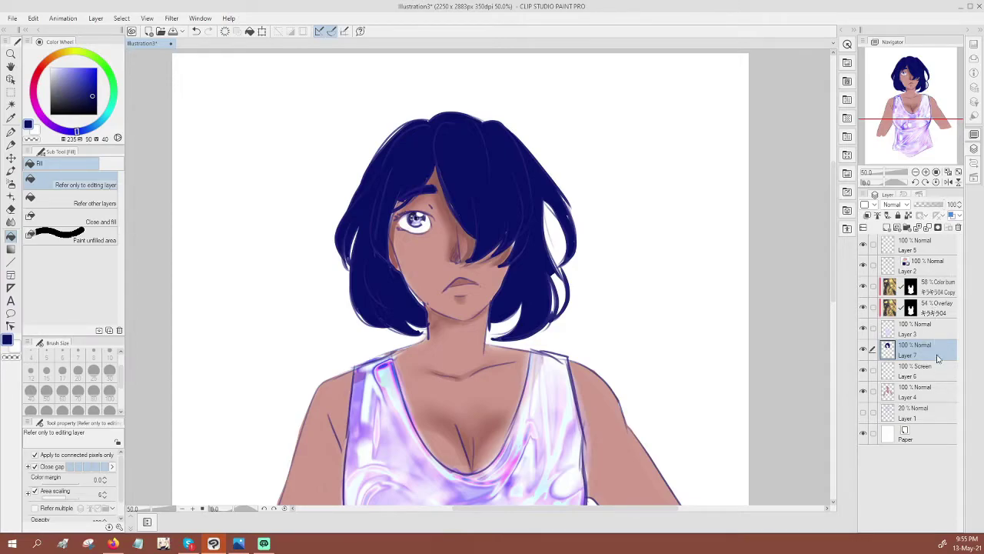
{"action": "left_click", "coordinate": [865, 266]}
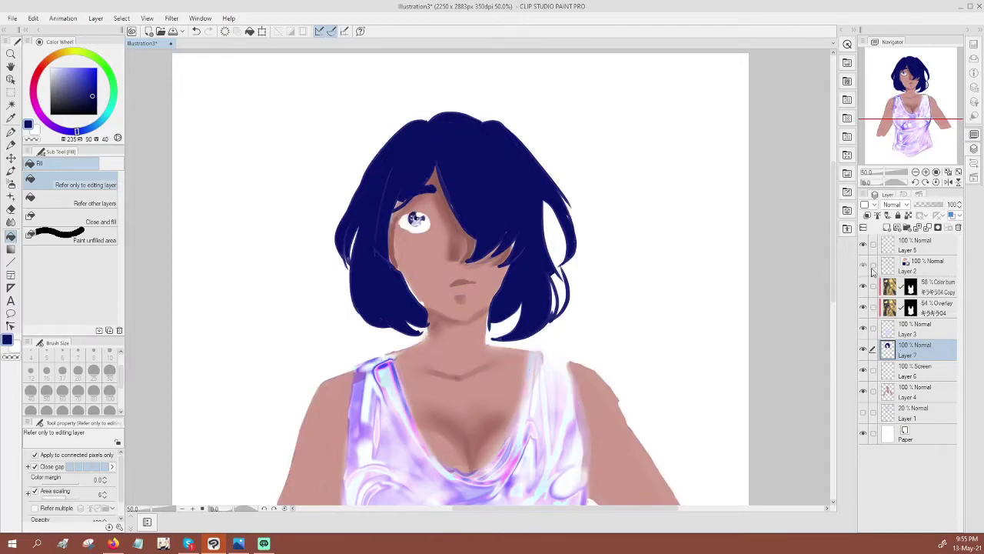
{"action": "left_click", "coordinate": [943, 261]}
{"action": "left_click", "coordinate": [896, 205]}
{"action": "left_click", "coordinate": [901, 241]}
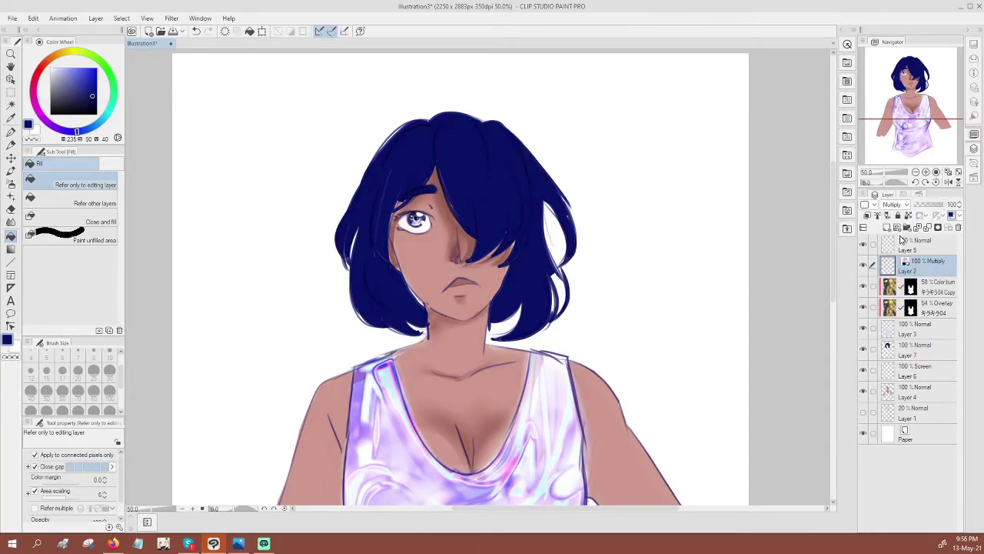
Shade the hair strands, fringe and crown on Layer 7 with ps sketch at size 30 in darker blue (H 235, S 95, V 32)
{"action": "left_click", "coordinate": [924, 354]}
{"action": "left_click_drag", "start_coordinate": [83, 88], "coordinate": [82, 99]}
{"action": "left_click", "coordinate": [11, 170]}
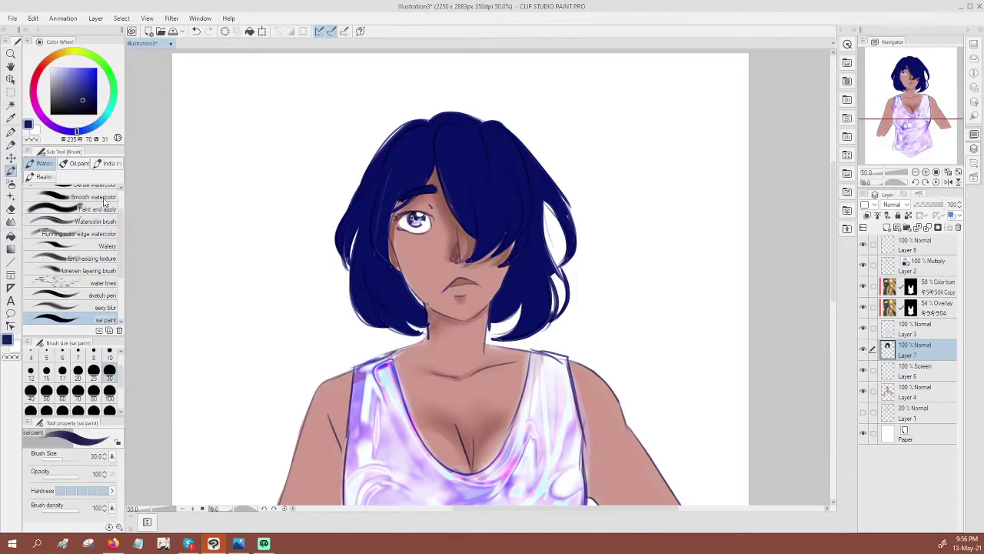
{"action": "scroll", "coordinate": [85, 304], "scroll_direction": "down", "scroll_amount": 2}
{"action": "left_click", "coordinate": [92, 287]}
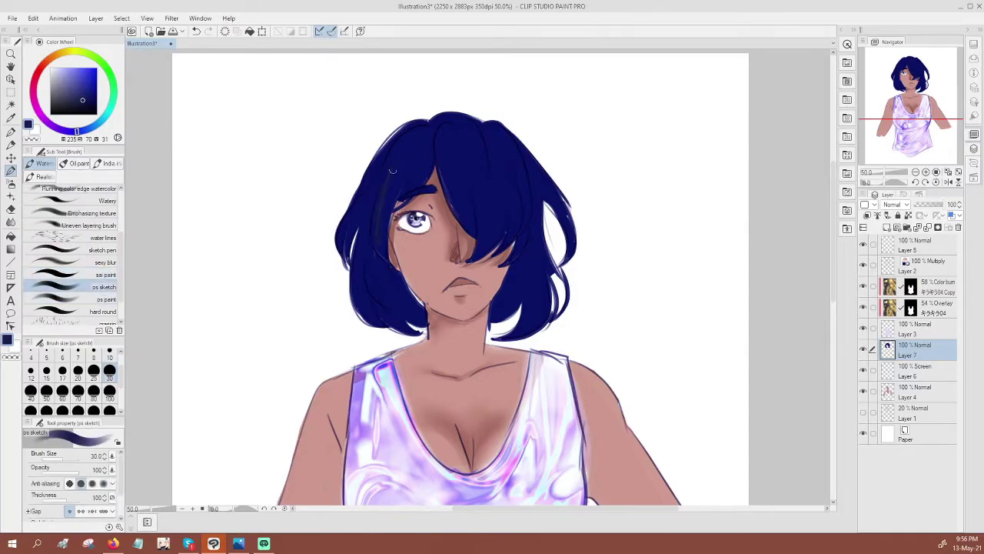
{"action": "left_click", "coordinate": [95, 96]}
{"action": "left_click_drag", "start_coordinate": [389, 176], "coordinate": [374, 242]}
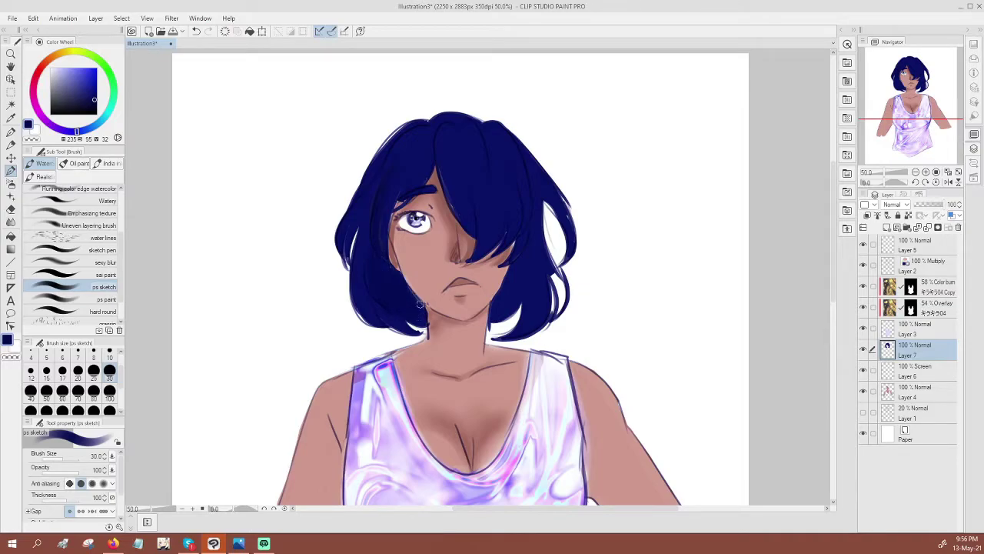
{"action": "left_click_drag", "start_coordinate": [440, 131], "coordinate": [469, 266]}
{"action": "mouse_move", "coordinate": [512, 243]}
{"action": "left_mouse_down"}
{"action": "mouse_move", "coordinate": [493, 261]}
{"action": "mouse_move", "coordinate": [492, 283]}
{"action": "left_mouse_up"}
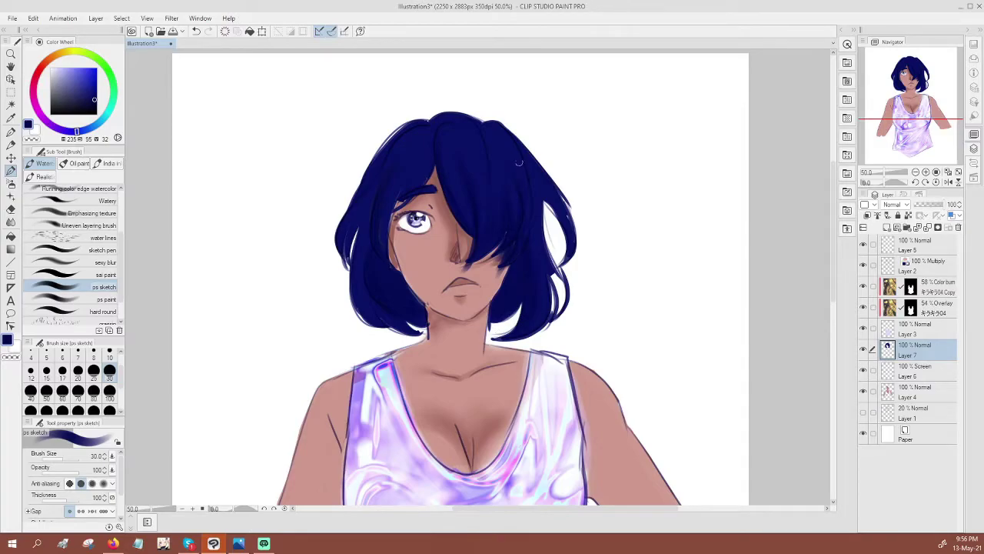
{"action": "left_click_drag", "start_coordinate": [421, 155], "coordinate": [391, 218]}
{"action": "left_click_drag", "start_coordinate": [395, 144], "coordinate": [430, 117]}
Deepen the hair shadows along the outer side strands with a darker navy (H 235, S 89, V 20)
{"action": "left_click_drag", "start_coordinate": [93, 101], "coordinate": [92, 105]}
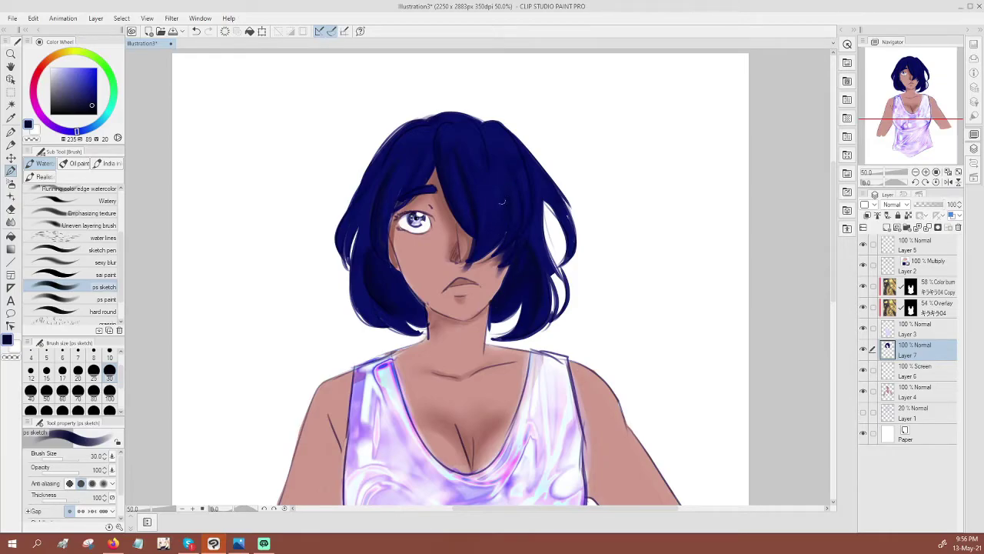
{"action": "left_click_drag", "start_coordinate": [348, 199], "coordinate": [345, 230]}
{"action": "left_click_drag", "start_coordinate": [565, 221], "coordinate": [543, 197]}
Paint light blue highlights (H 235, S 52, V 100) on the fringe, crown and lower side curls of the hair
{"action": "left_click", "coordinate": [75, 67]}
{"action": "mouse_move", "coordinate": [449, 175]}
{"action": "left_mouse_down"}
{"action": "mouse_move", "coordinate": [456, 186]}
{"action": "mouse_move", "coordinate": [450, 163]}
{"action": "mouse_move", "coordinate": [458, 179]}
{"action": "mouse_move", "coordinate": [499, 163]}
{"action": "left_mouse_up"}
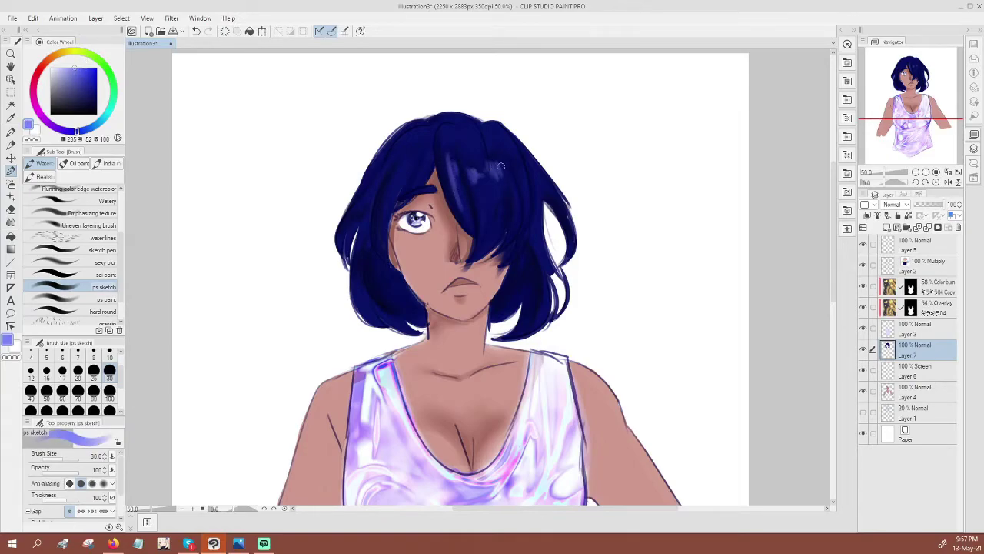
{"action": "mouse_move", "coordinate": [428, 150]}
{"action": "left_mouse_down"}
{"action": "mouse_move", "coordinate": [397, 180]}
{"action": "mouse_move", "coordinate": [408, 158]}
{"action": "mouse_move", "coordinate": [389, 179]}
{"action": "mouse_move", "coordinate": [409, 162]}
{"action": "left_mouse_up"}
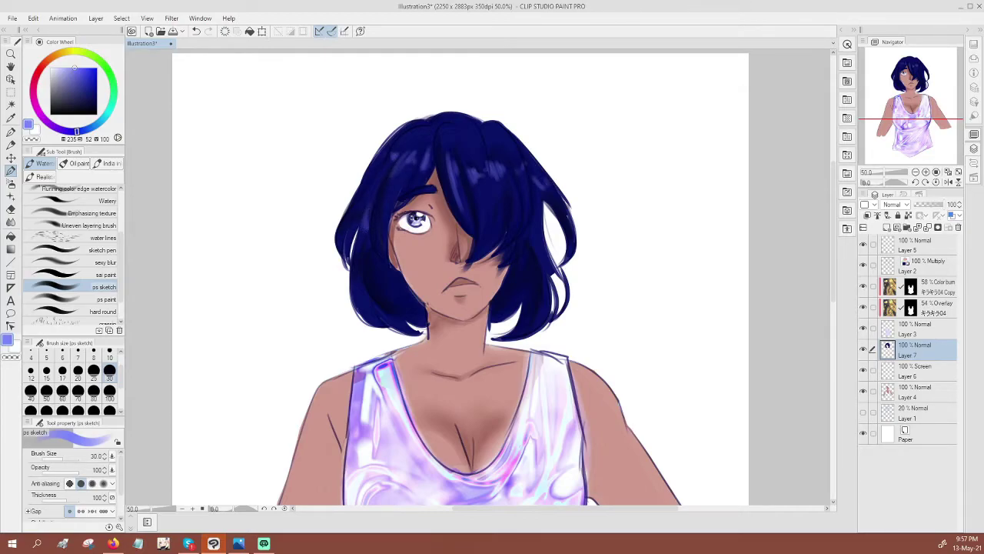
{"action": "left_click_drag", "start_coordinate": [537, 310], "coordinate": [546, 275]}
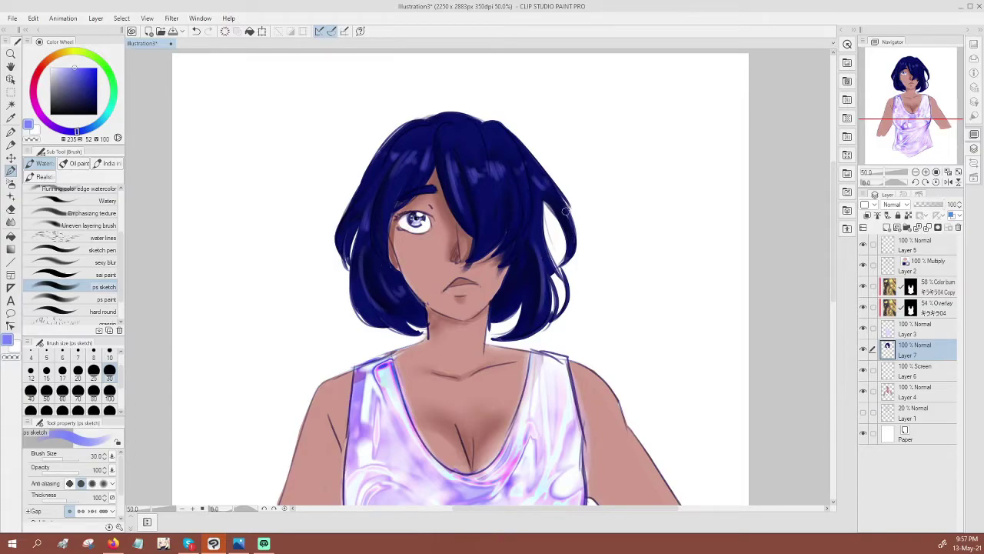
{"action": "left_click_drag", "start_coordinate": [476, 122], "coordinate": [486, 151]}
{"action": "left_click_drag", "start_coordinate": [429, 123], "coordinate": [409, 135]}
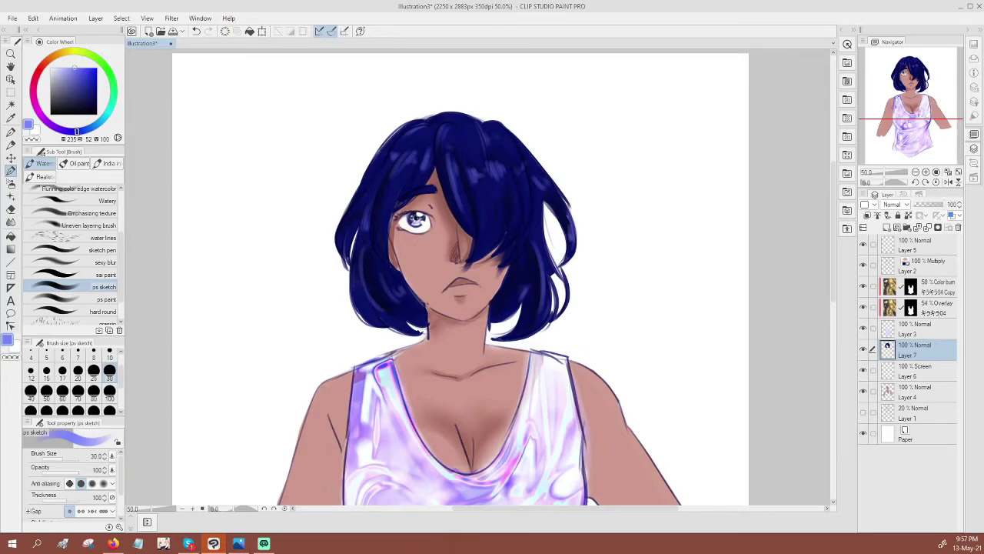
Create a new layer clipped to hair Layer 7 and set up the hair highlight 3 pen in white
{"action": "scroll", "coordinate": [115, 231], "scroll_direction": "up", "scroll_amount": 3}
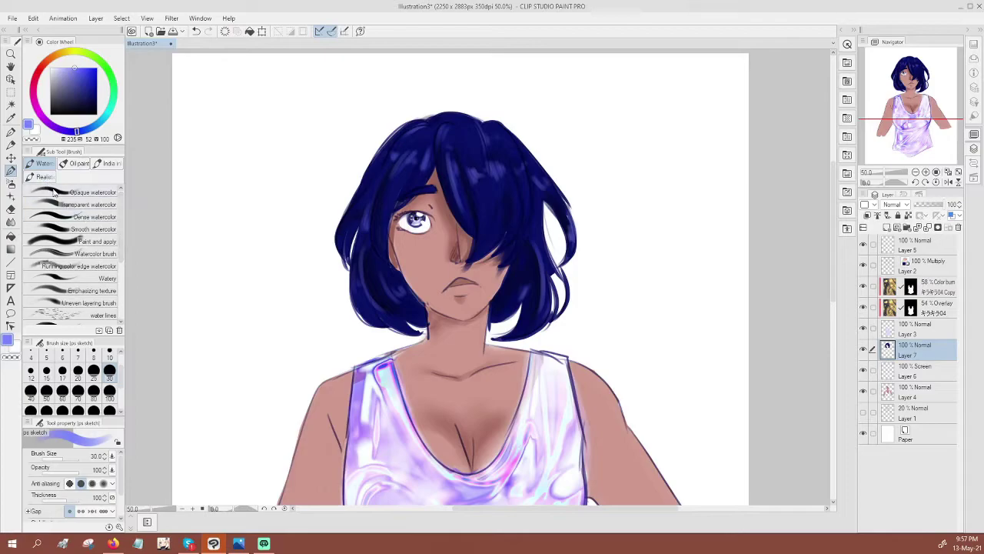
{"action": "key", "text": "p"}
{"action": "scroll", "coordinate": [115, 241], "scroll_direction": "down", "scroll_amount": 6}
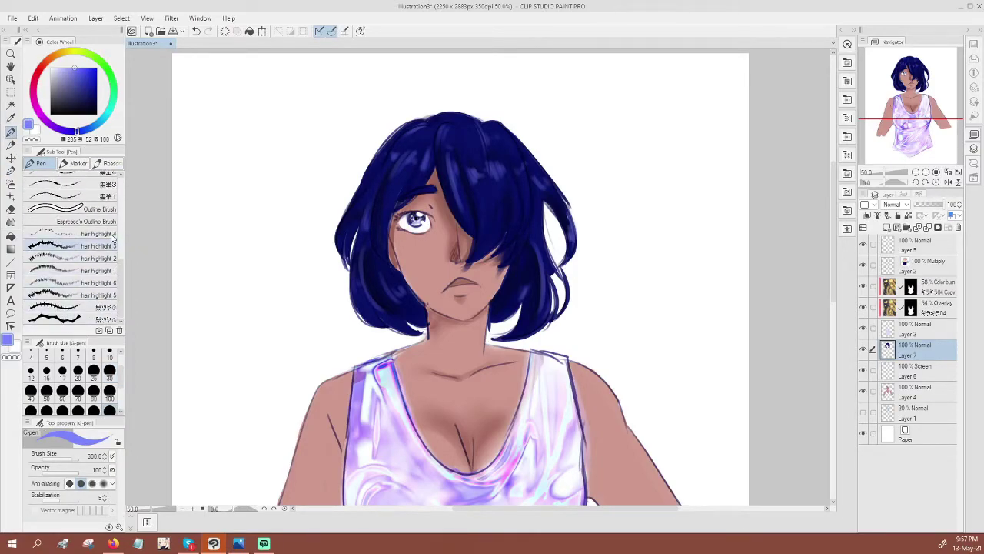
{"action": "left_click", "coordinate": [88, 246]}
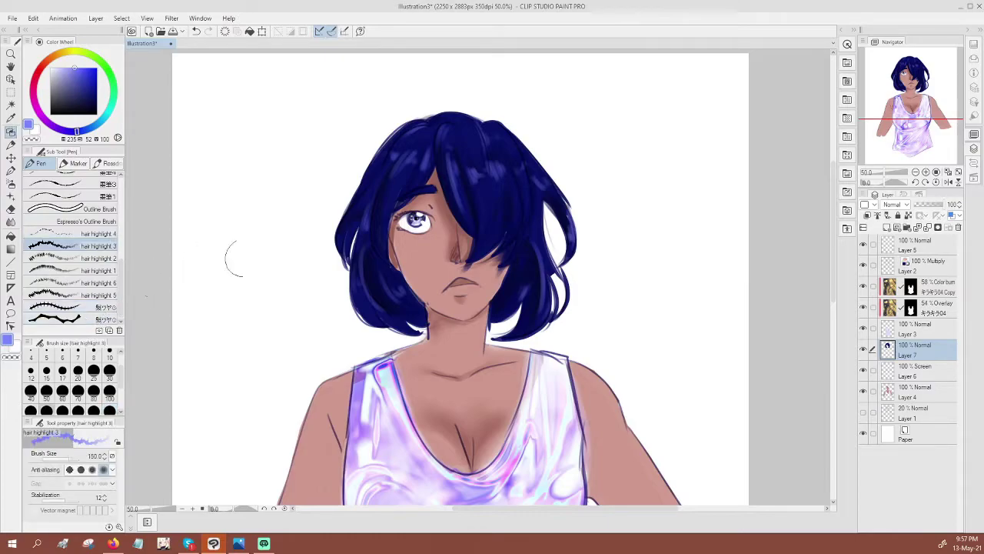
{"action": "left_click", "coordinate": [886, 227]}
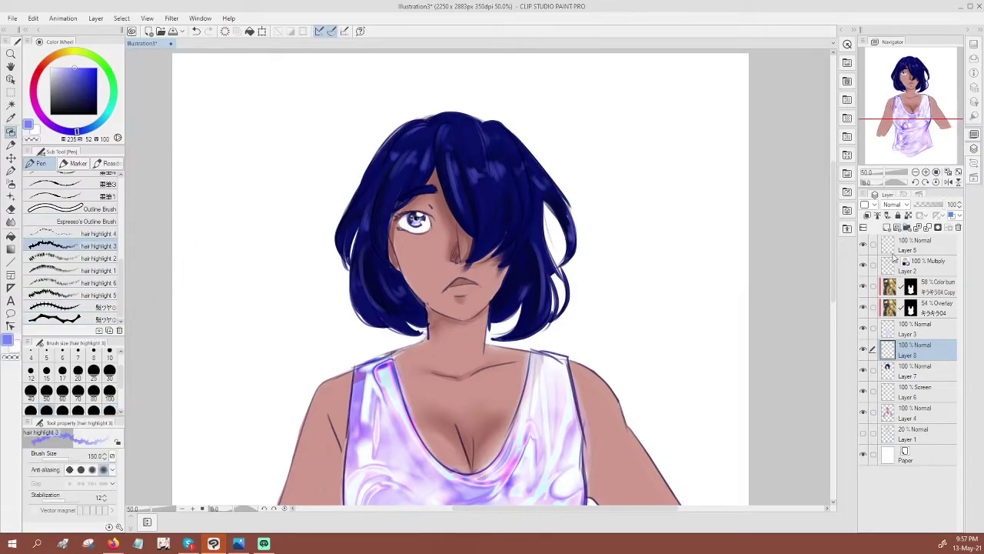
{"action": "left_click_drag", "start_coordinate": [73, 104], "coordinate": [50, 64]}
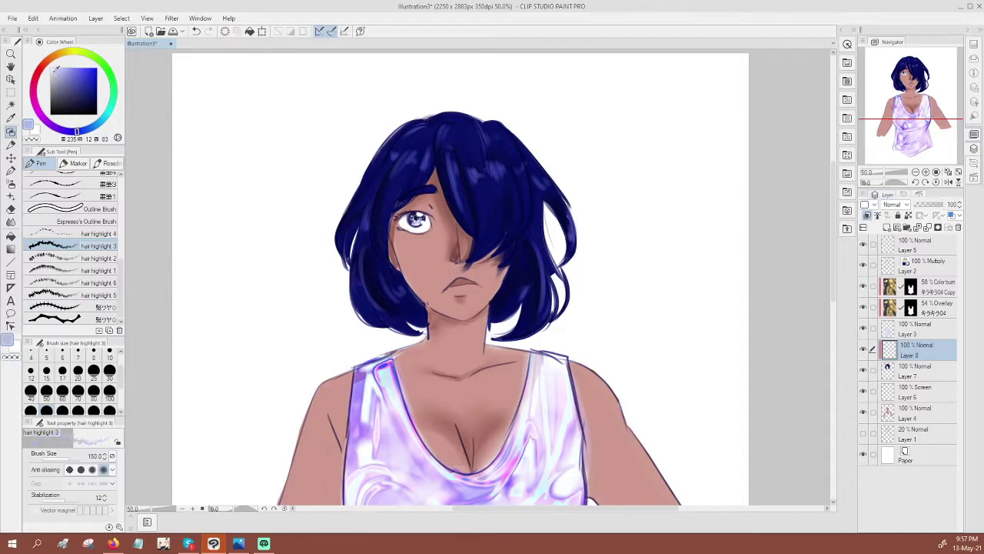
{"action": "mouse_move", "coordinate": [379, 149]}
{"action": "left_mouse_down"}
{"action": "mouse_move", "coordinate": [409, 169]}
{"action": "mouse_move", "coordinate": [481, 173]}
{"action": "mouse_move", "coordinate": [436, 176]}
{"action": "mouse_move", "coordinate": [379, 163]}
{"action": "mouse_move", "coordinate": [533, 158]}
{"action": "left_mouse_up"}
{"action": "key", "text": "ctrl+z"}
{"action": "key", "text": "ctrl+z"}
{"action": "key", "text": "ctrl+z"}
{"action": "key", "text": "ctrl+z"}
Paint a white highlight band across the fringe with hair highlight 3 at size 100
{"action": "left_click_drag", "start_coordinate": [376, 163], "coordinate": [530, 165]}
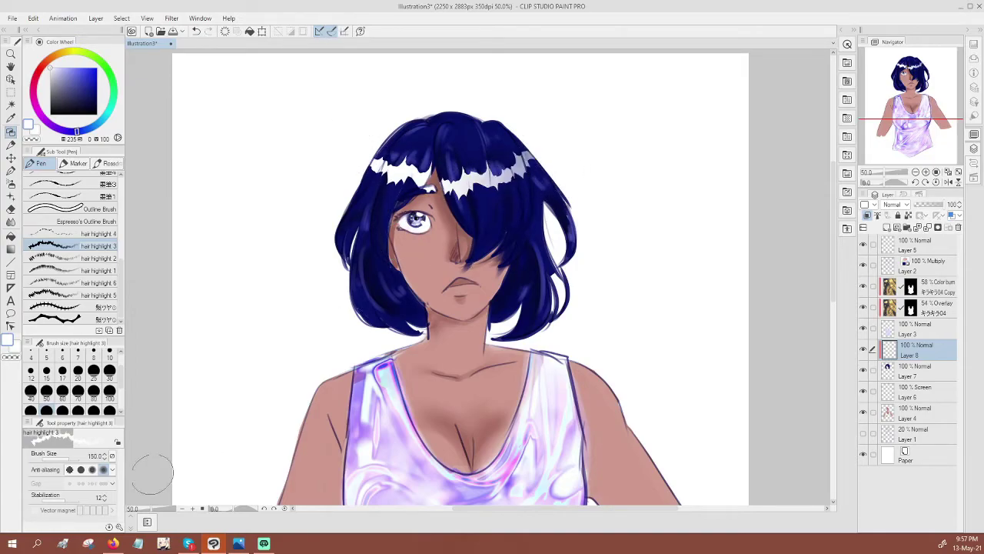
{"action": "left_click", "coordinate": [109, 391]}
{"action": "key", "text": "ctrl+z"}
{"action": "left_click_drag", "start_coordinate": [373, 163], "coordinate": [531, 161]}
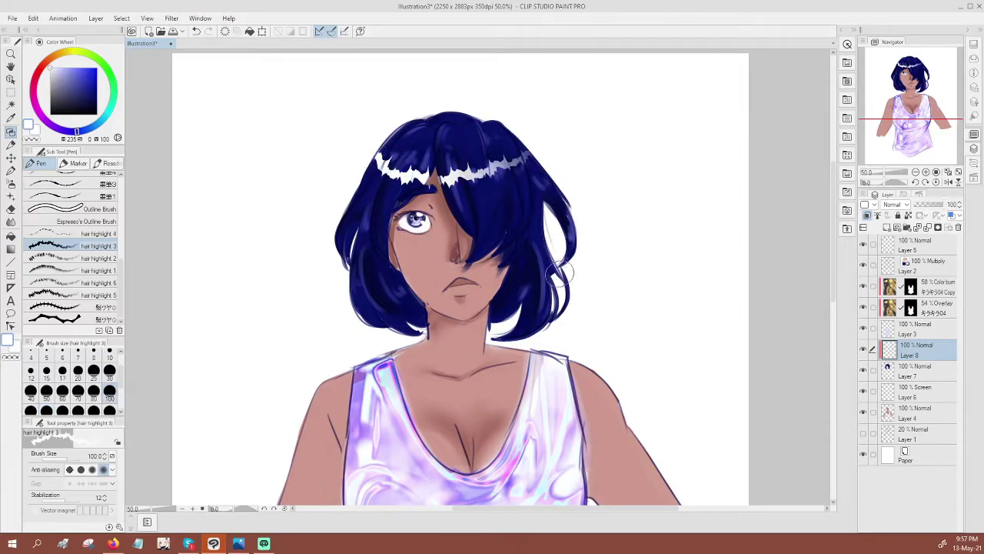
Add shorter white highlight bands across the lower hair on both sides of the face and on the outer side lock
{"action": "left_click_drag", "start_coordinate": [505, 286], "coordinate": [590, 239]}
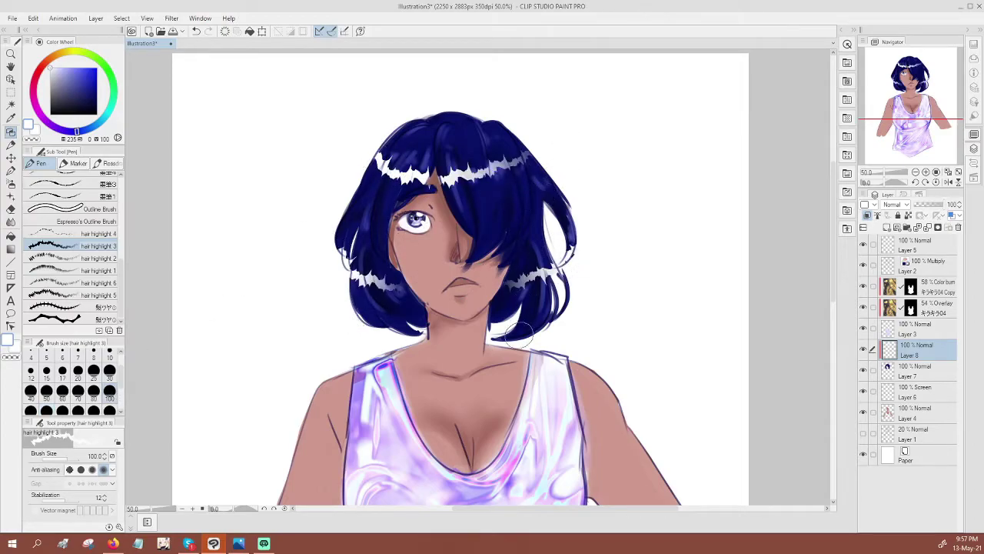
{"action": "left_click_drag", "start_coordinate": [337, 276], "coordinate": [408, 283]}
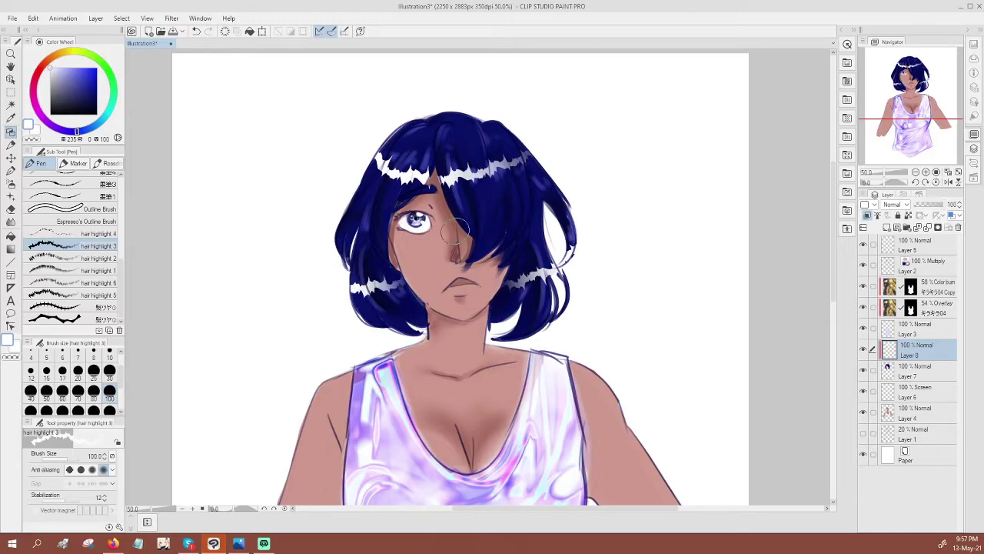
{"action": "key", "text": "ctrl+z"}
{"action": "left_click_drag", "start_coordinate": [346, 280], "coordinate": [392, 284]}
{"action": "left_click_drag", "start_coordinate": [546, 186], "coordinate": [575, 204]}
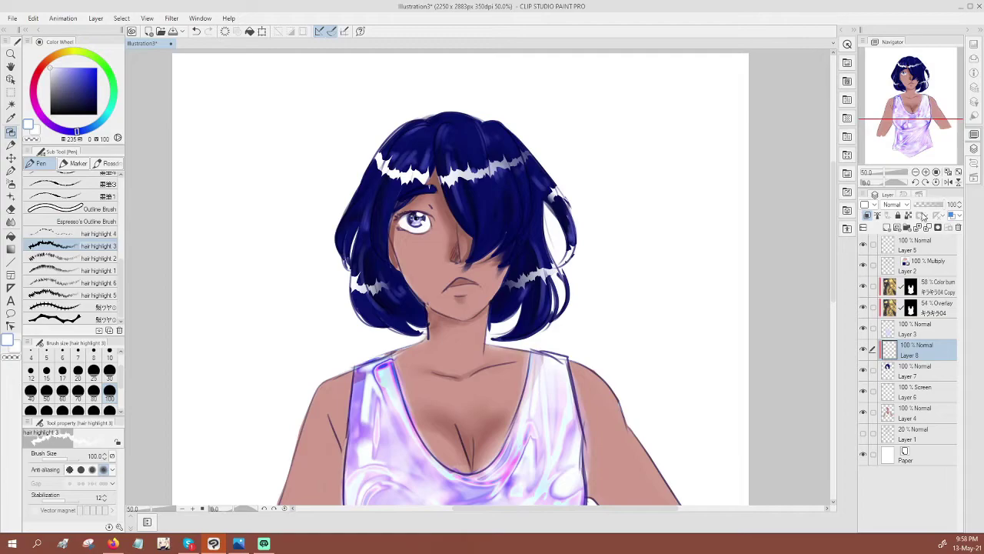
Set highlight Layer 8 to Overlay blending at 100% opacity
{"action": "left_click", "coordinate": [932, 205]}
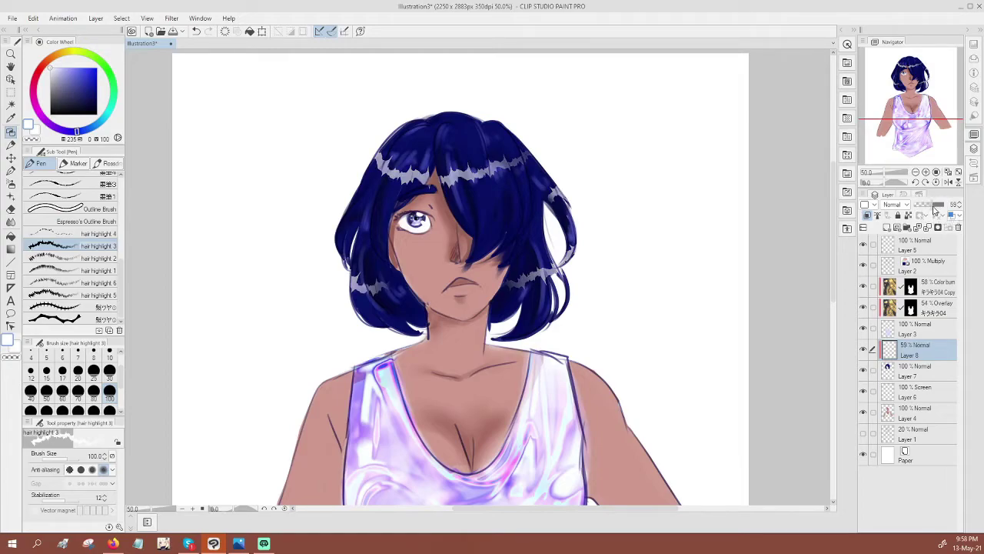
{"action": "left_click", "coordinate": [892, 204]}
{"action": "left_click", "coordinate": [896, 335]}
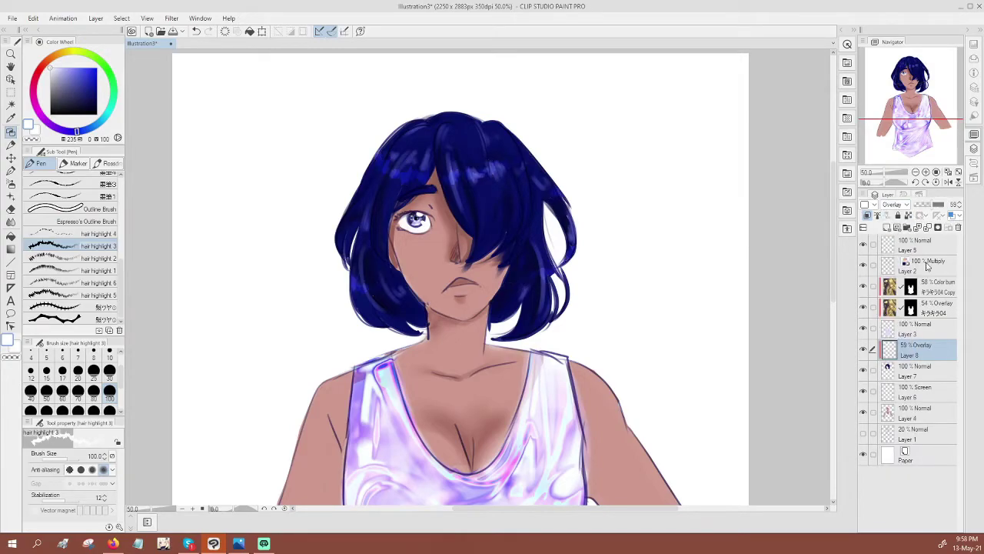
{"action": "left_click_drag", "start_coordinate": [935, 209], "coordinate": [956, 208]}
Duplicate highlight Layer 8 and apply a Gaussian blur to the copy
{"action": "left_click_drag", "start_coordinate": [919, 358], "coordinate": [886, 228]}
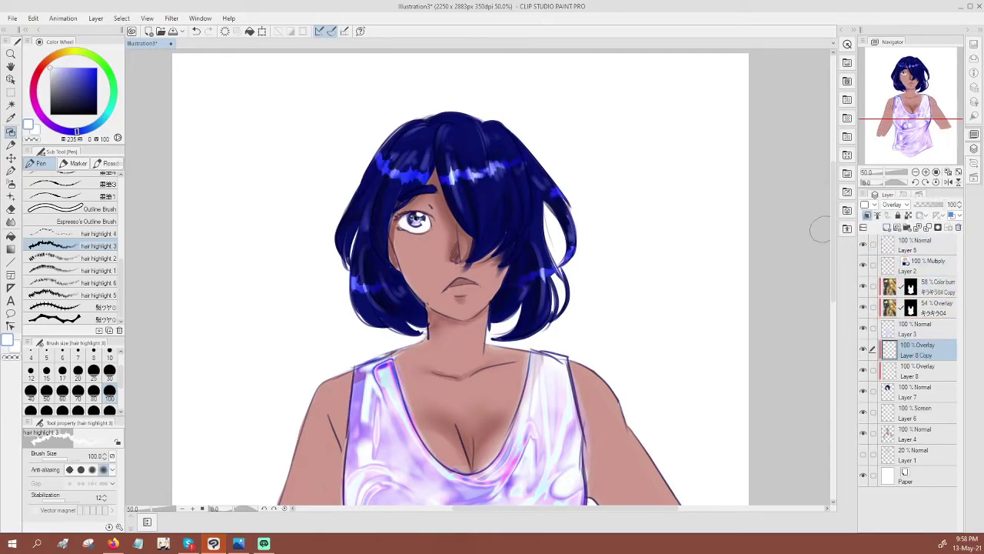
{"action": "left_click", "coordinate": [171, 18]}
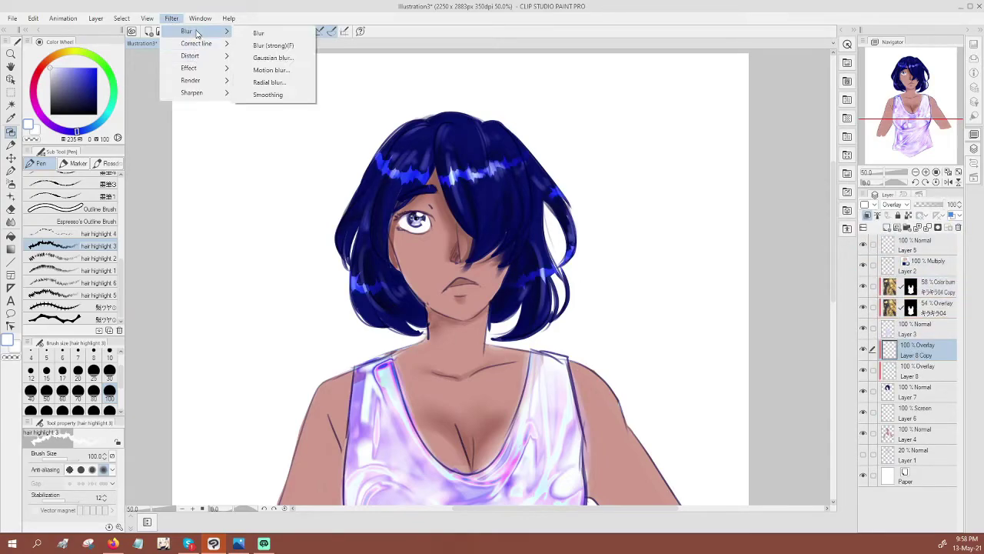
{"action": "left_click", "coordinate": [274, 57]}
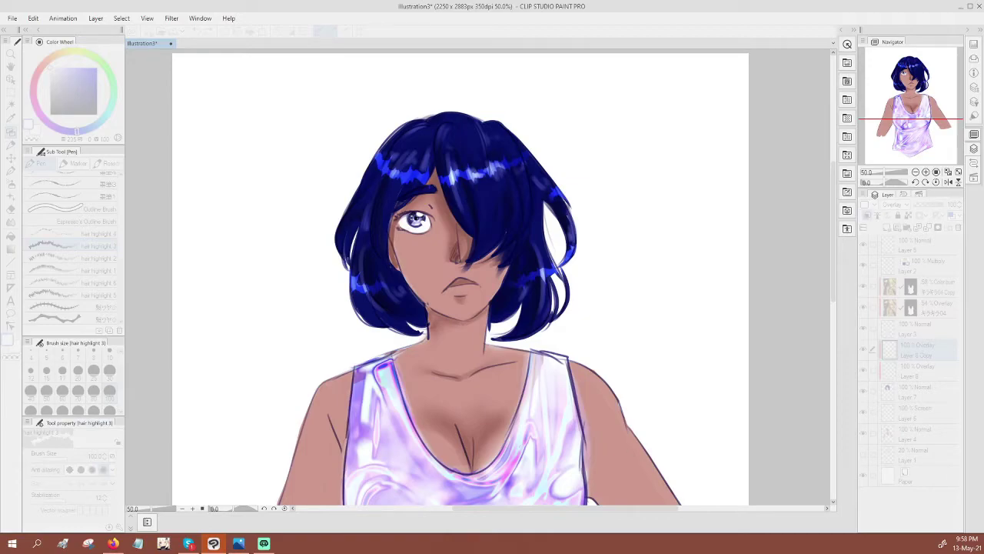
{"action": "key", "text": "Return"}
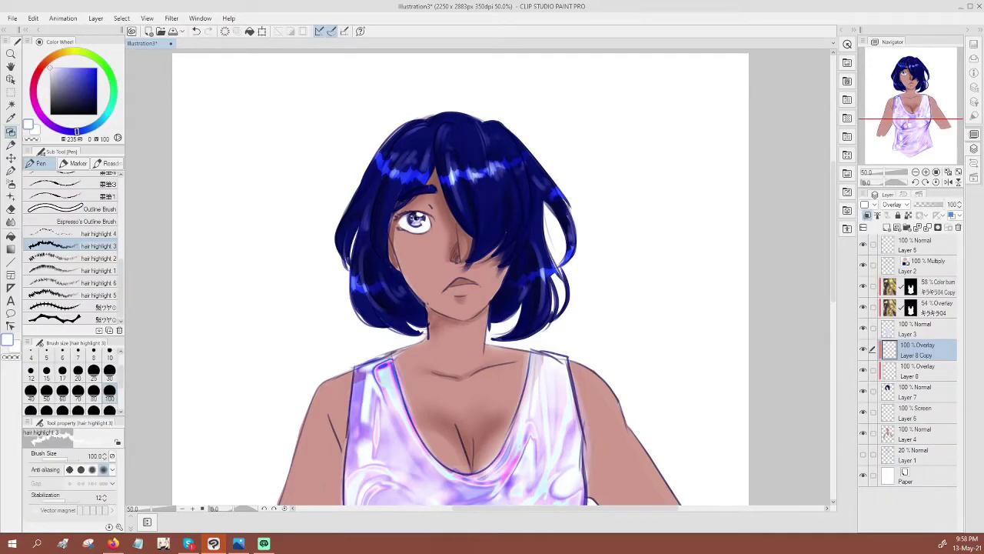
Examine the whole figure and check what the hair, shirt-texture and line-art layers contribute by toggling their visibility
{"action": "left_click", "coordinate": [863, 391]}
{"action": "left_click", "coordinate": [862, 392]}
{"action": "scroll", "coordinate": [582, 308], "scroll_direction": "down", "scroll_amount": 1}
{"action": "scroll", "coordinate": [582, 307], "scroll_direction": "up", "scroll_amount": 1}
{"action": "scroll", "coordinate": [582, 308], "scroll_direction": "down", "scroll_amount": 1}
{"action": "scroll", "coordinate": [580, 308], "scroll_direction": "up", "scroll_amount": 1}
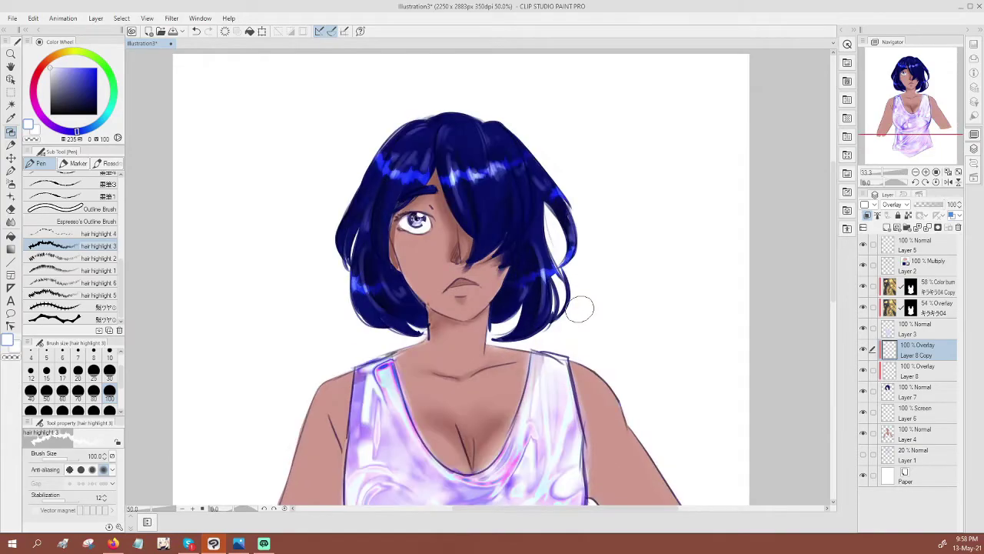
{"action": "scroll", "coordinate": [581, 308], "scroll_direction": "down", "scroll_amount": 2}
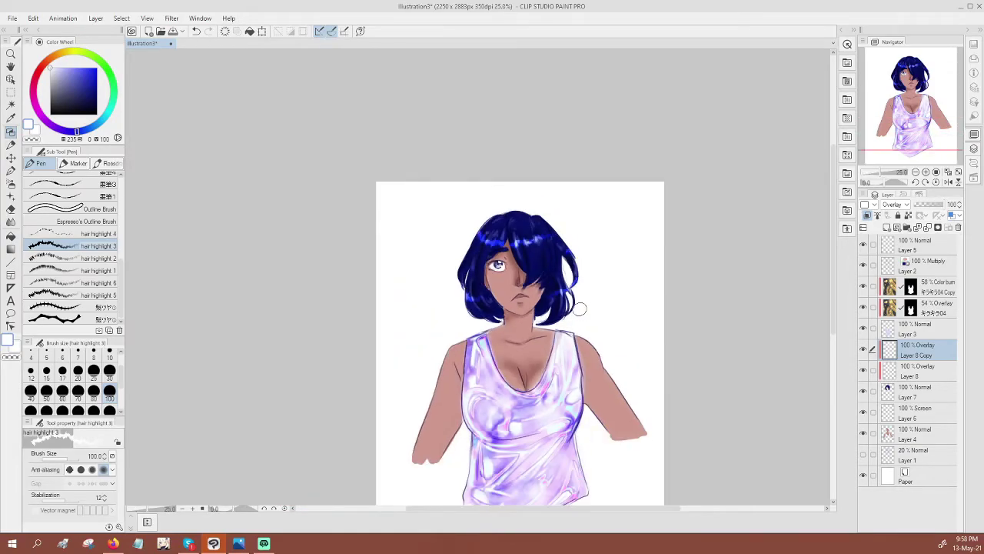
{"action": "scroll", "coordinate": [581, 308], "scroll_direction": "up", "scroll_amount": 2}
{"action": "left_click", "coordinate": [863, 289]}
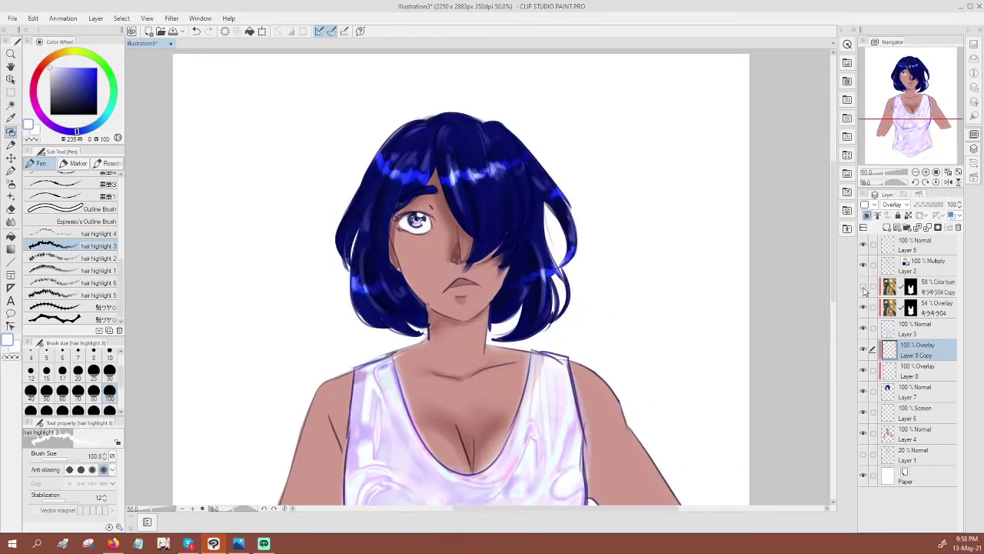
{"action": "left_click", "coordinate": [863, 288]}
{"action": "left_click", "coordinate": [863, 267]}
{"action": "left_click", "coordinate": [864, 267]}
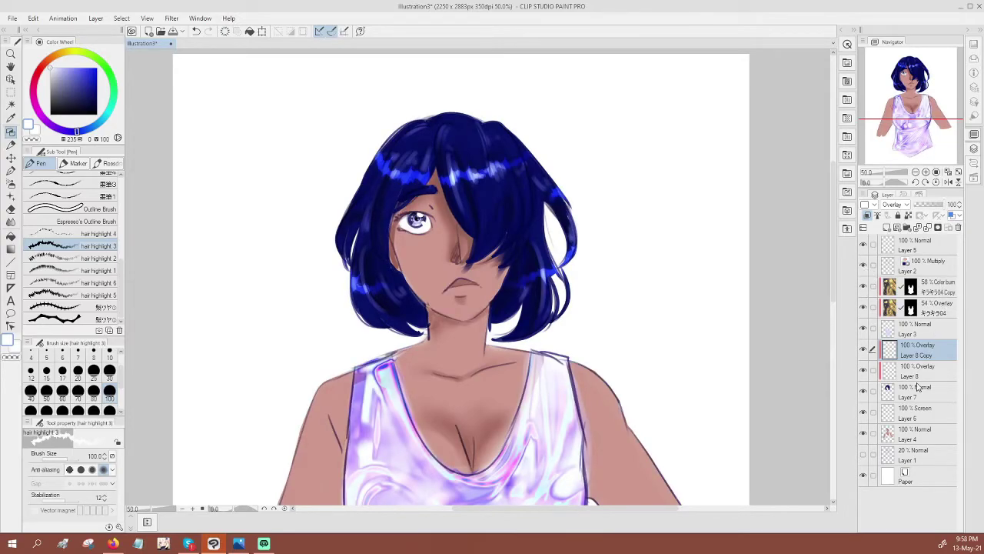
Create a layer folder with Through blending and move Layer 8 Copy and Layers 8, 7, 6 and 4 into it
{"action": "left_click", "coordinate": [907, 229]}
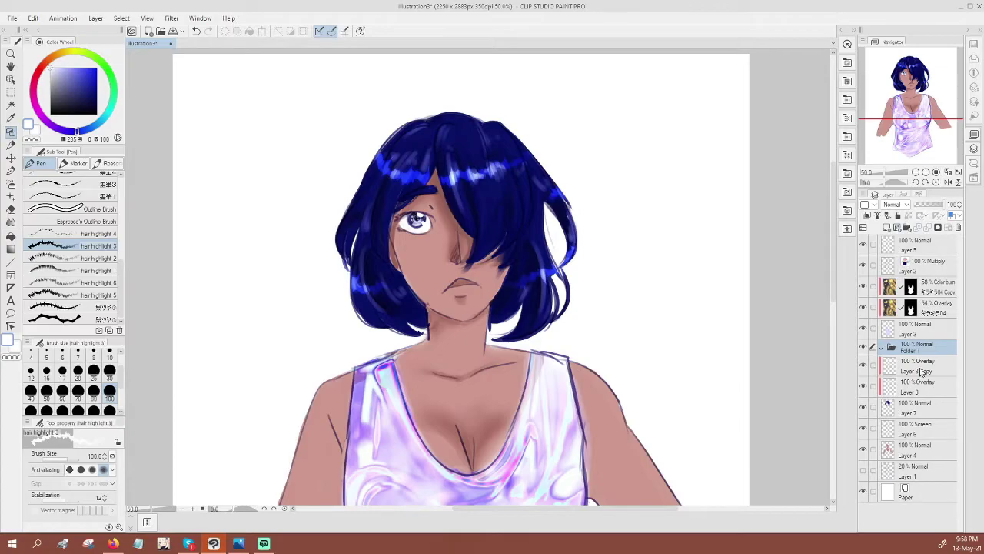
{"action": "left_click", "coordinate": [893, 205]}
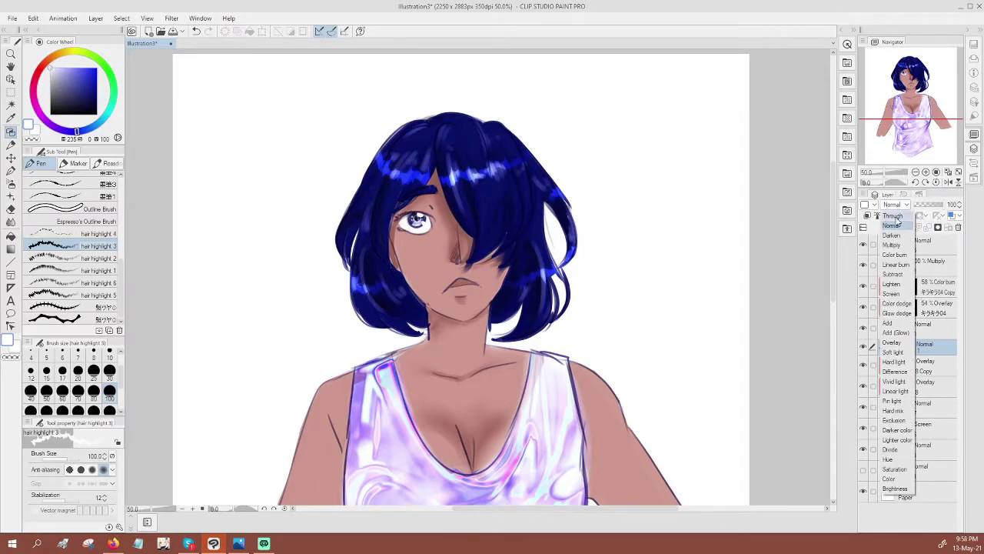
{"action": "left_click", "coordinate": [892, 342]}
{"action": "mouse_move", "coordinate": [925, 375]}
{"action": "left_mouse_down"}
{"action": "mouse_move", "coordinate": [925, 355]}
{"action": "mouse_move", "coordinate": [932, 381]}
{"action": "mouse_move", "coordinate": [937, 374]}
{"action": "left_mouse_up"}
{"action": "left_click_drag", "start_coordinate": [921, 407], "coordinate": [934, 423]}
{"action": "left_click", "coordinate": [926, 450]}
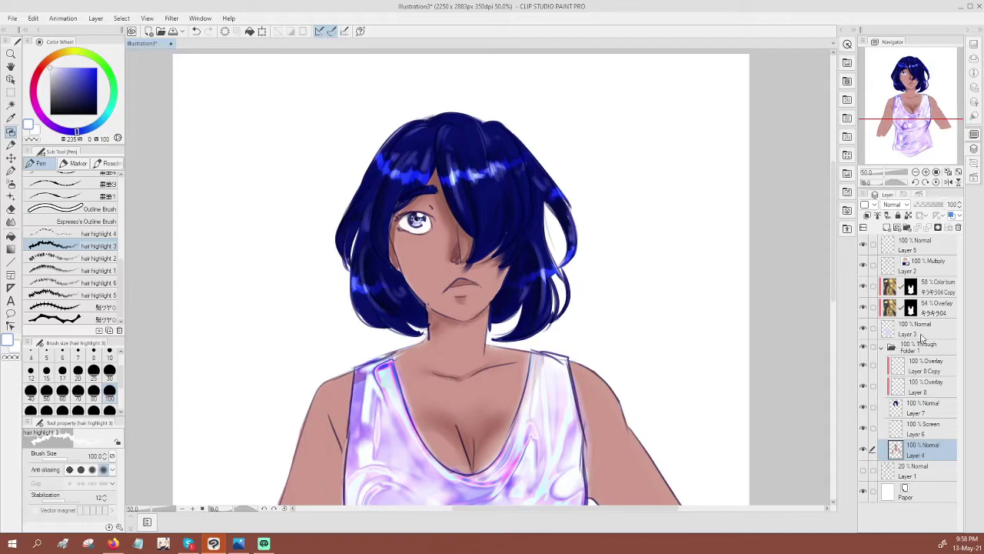
Duplicate Folder 1 and collapse the folder, checking the copy by toggling the original folder's visibility
{"action": "left_click_drag", "start_coordinate": [930, 331], "coordinate": [887, 230]}
{"action": "left_click", "coordinate": [882, 347]}
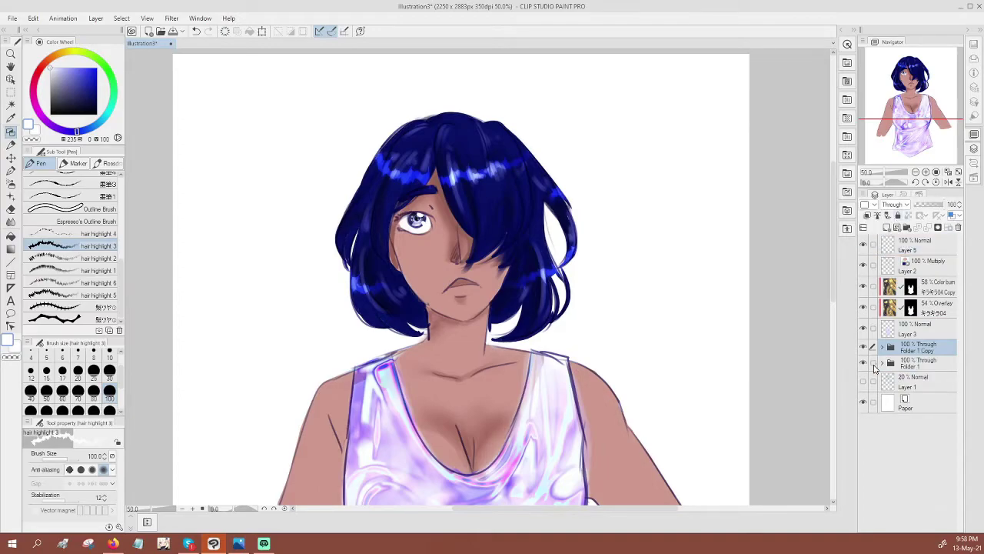
{"action": "left_click", "coordinate": [863, 363]}
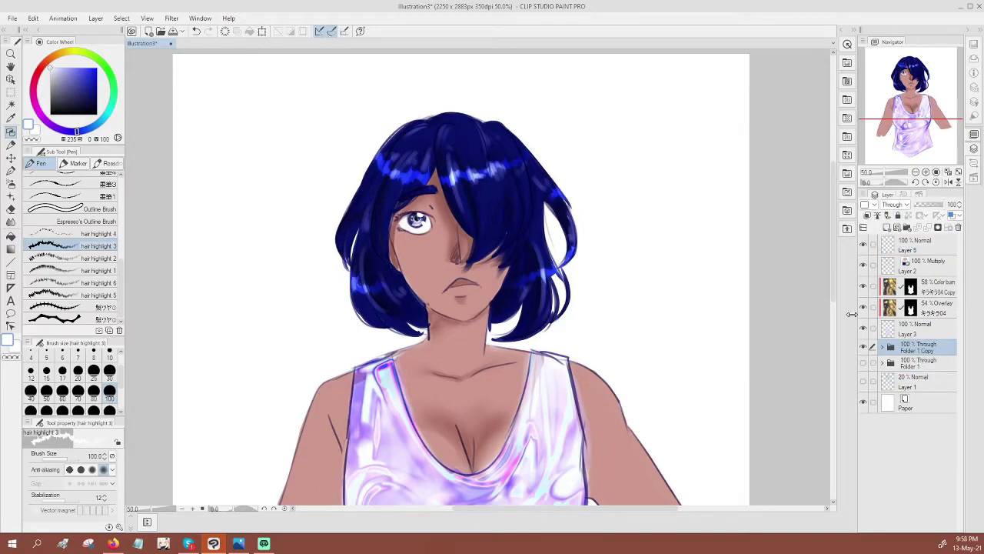
{"action": "left_click", "coordinate": [862, 363]}
Merge the Folder 1 copy into a single layer and move it above line-art Layer 2 as a clipped layer
{"action": "left_click", "coordinate": [96, 18]}
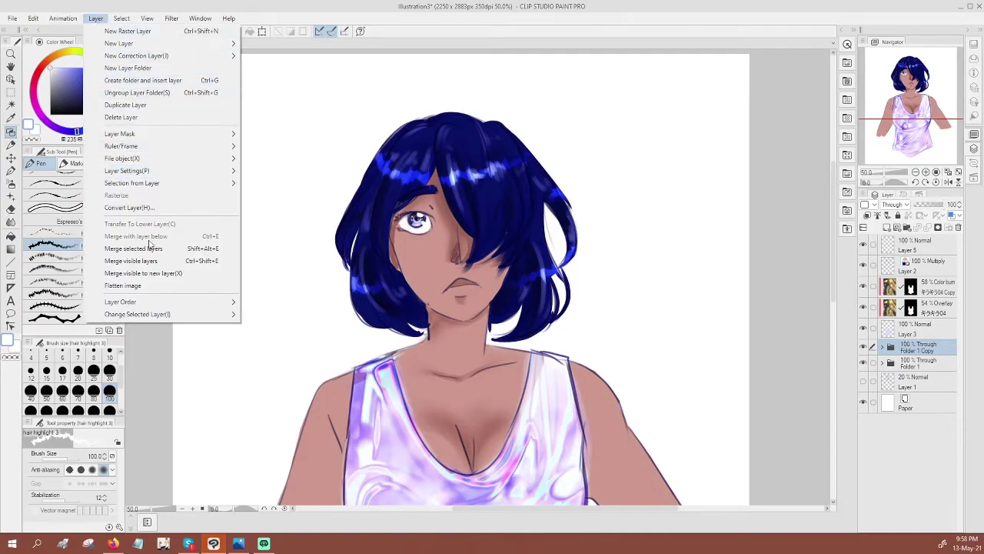
{"action": "left_click", "coordinate": [134, 249]}
{"action": "left_click_drag", "start_coordinate": [920, 351], "coordinate": [914, 257]}
{"action": "left_click", "coordinate": [867, 216]}
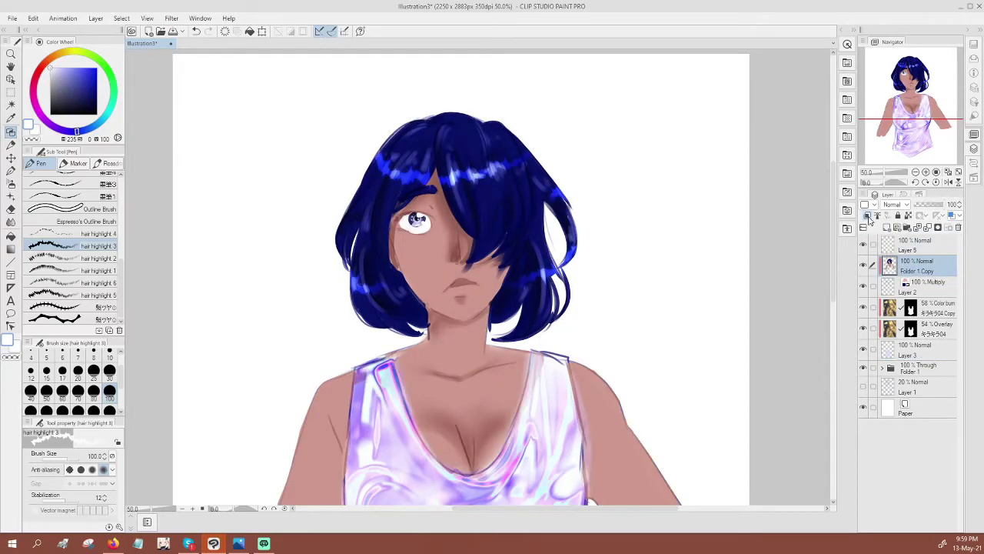
Apply a Brightness/Contrast correction to the Folder 1 Copy layer, lowering the brightness and setting the contrast to 35
{"action": "left_click", "coordinate": [12, 17]}
{"action": "mouse_move", "coordinate": [39, 19]}
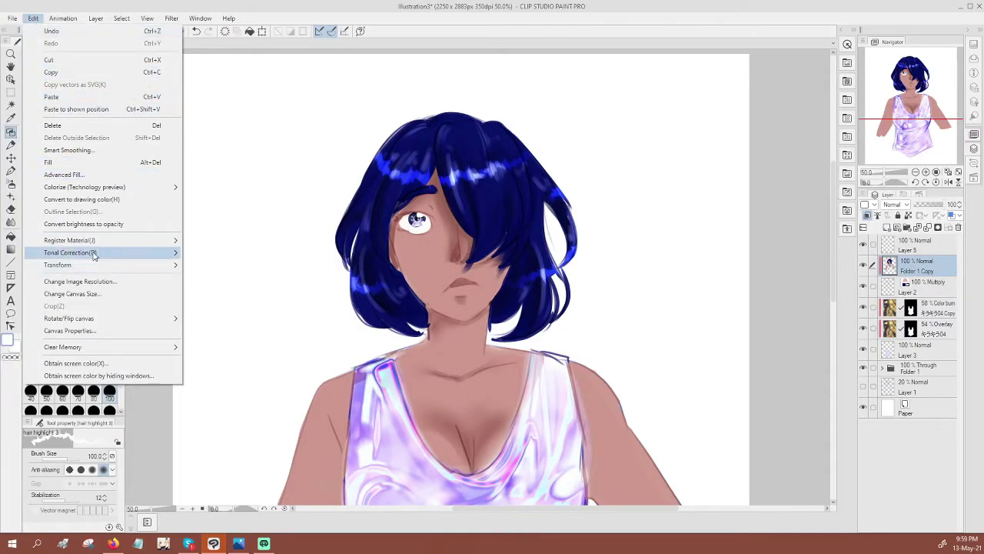
{"action": "mouse_move", "coordinate": [129, 254]}
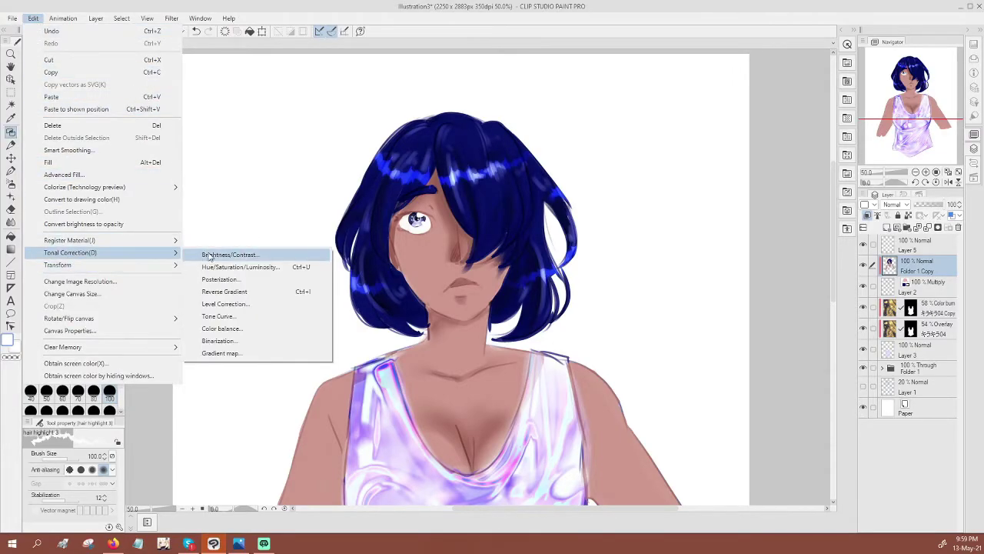
{"action": "left_click", "coordinate": [257, 258]}
{"action": "left_click_drag", "start_coordinate": [619, 344], "coordinate": [650, 371]}
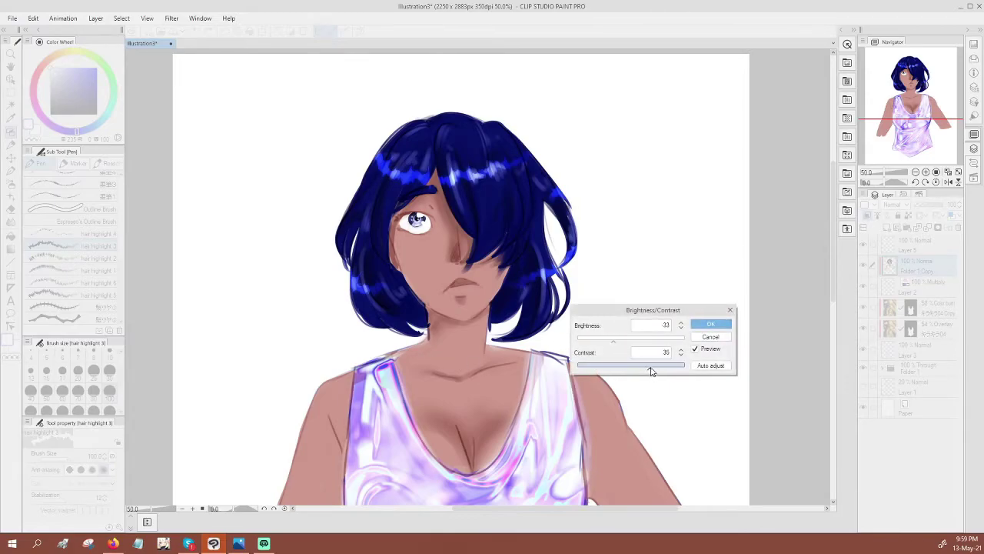
{"action": "mouse_move", "coordinate": [610, 339]}
{"action": "left_mouse_down"}
{"action": "mouse_move", "coordinate": [600, 343]}
{"action": "mouse_move", "coordinate": [616, 343]}
{"action": "left_mouse_up"}
{"action": "left_click", "coordinate": [715, 323]}
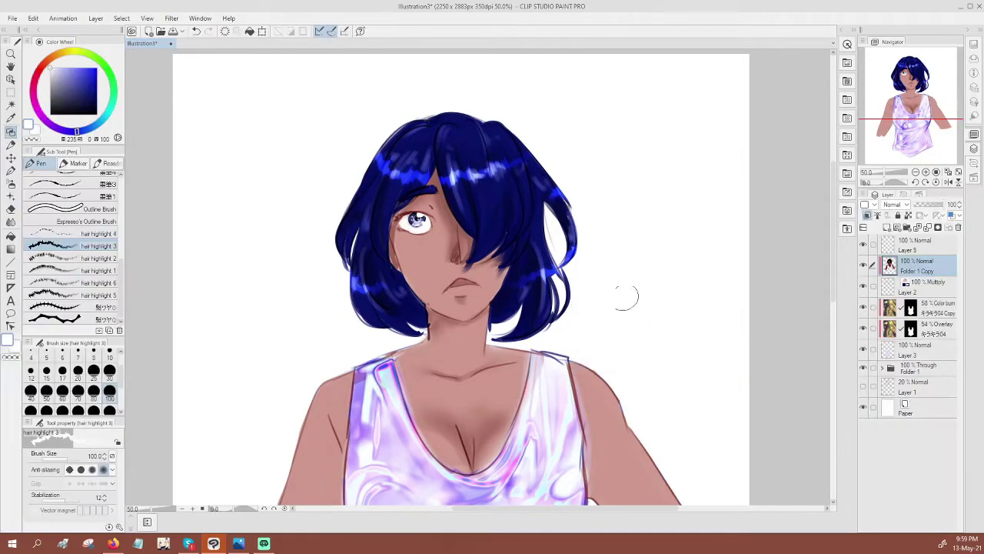
Compare the figure's line art with and without the clipped Folder 1 Copy layer by toggling its visibility
{"action": "scroll", "coordinate": [615, 293], "scroll_direction": "down", "scroll_amount": 4}
{"action": "scroll", "coordinate": [573, 278], "scroll_direction": "up", "scroll_amount": 2}
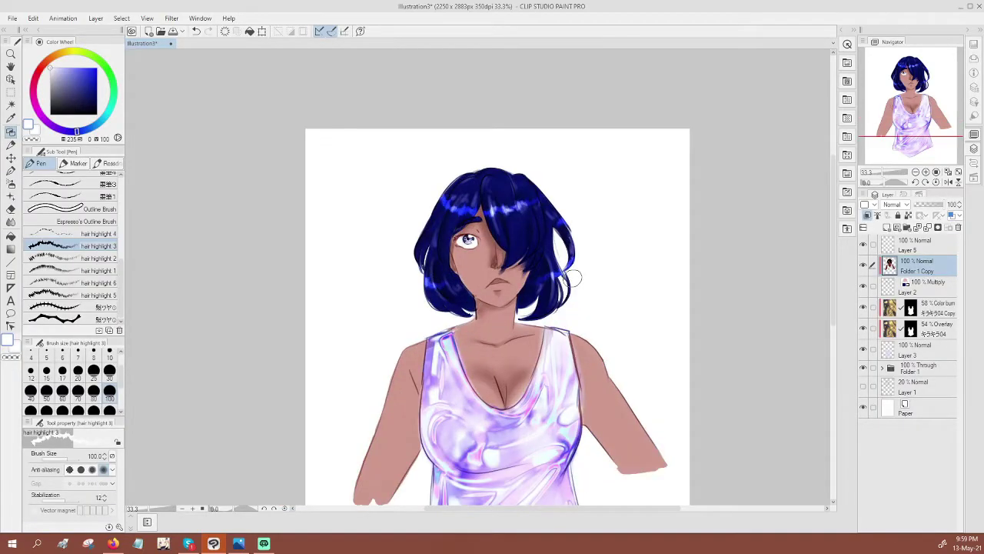
{"action": "left_click", "coordinate": [863, 267]}
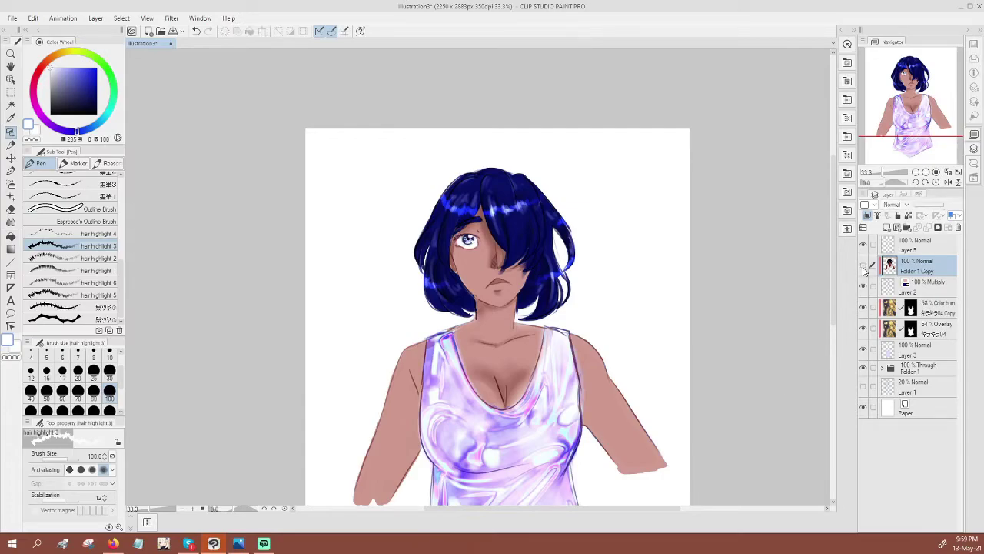
{"action": "left_click", "coordinate": [863, 269]}
{"action": "left_click", "coordinate": [863, 269]}
{"action": "left_click", "coordinate": [863, 269]}
{"action": "scroll", "coordinate": [530, 308], "scroll_direction": "up", "scroll_amount": 2}
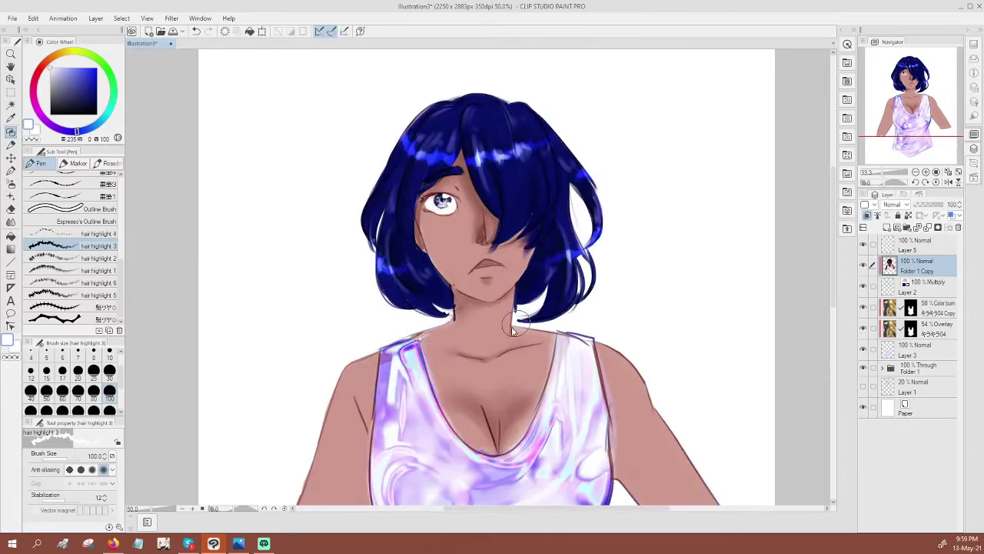
Switch to the Soft airbrush and choose a dark blue drawing colour with hue 235, saturation 83 and value 34
{"action": "left_click", "coordinate": [81, 85]}
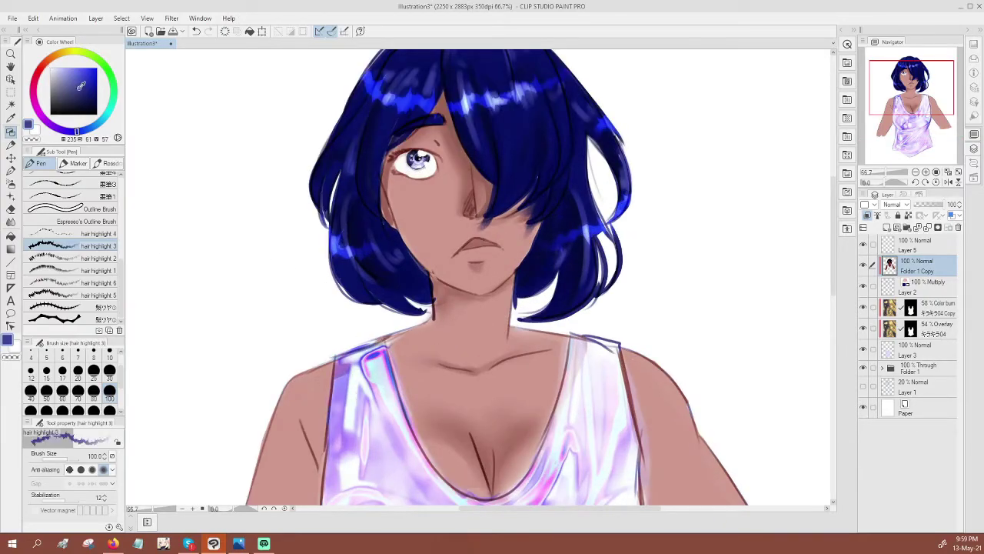
{"action": "left_click", "coordinate": [12, 195]}
{"action": "left_click", "coordinate": [12, 185]}
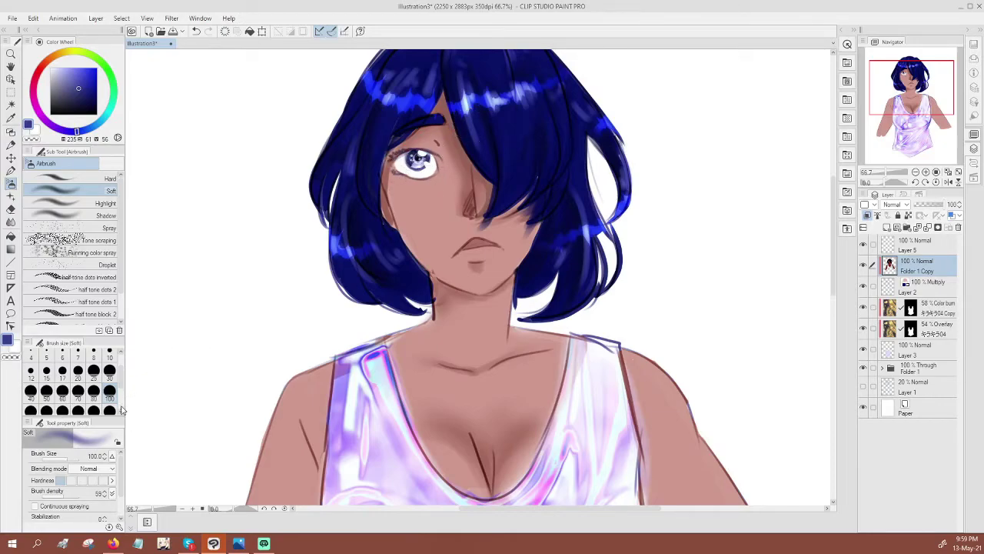
{"action": "left_click", "coordinate": [89, 98]}
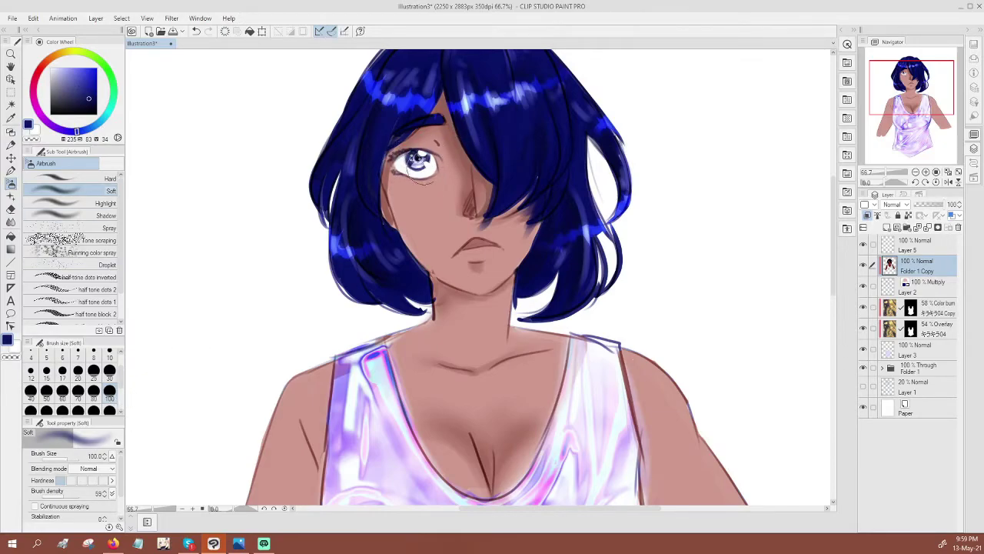
Add a new raster layer directly above Layer 5 at the top of the layer stack
{"action": "scroll", "coordinate": [467, 159], "scroll_direction": "down", "scroll_amount": 2}
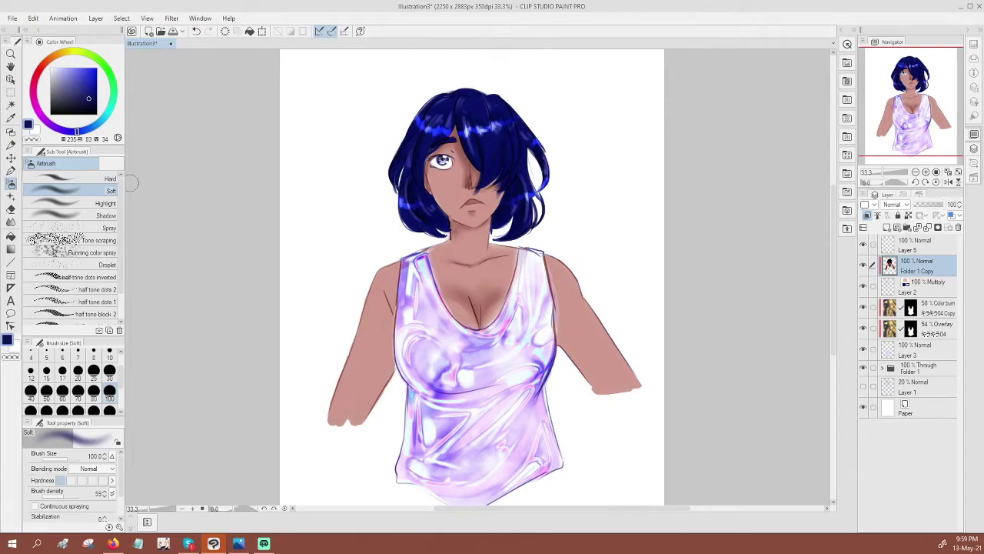
{"action": "scroll", "coordinate": [131, 183], "scroll_direction": "down", "scroll_amount": 1}
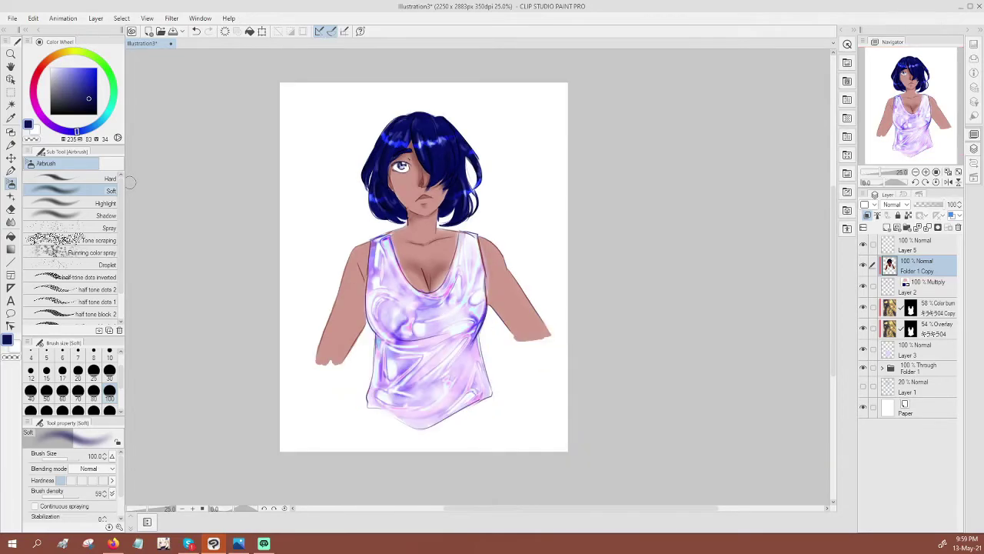
{"action": "left_click", "coordinate": [909, 245]}
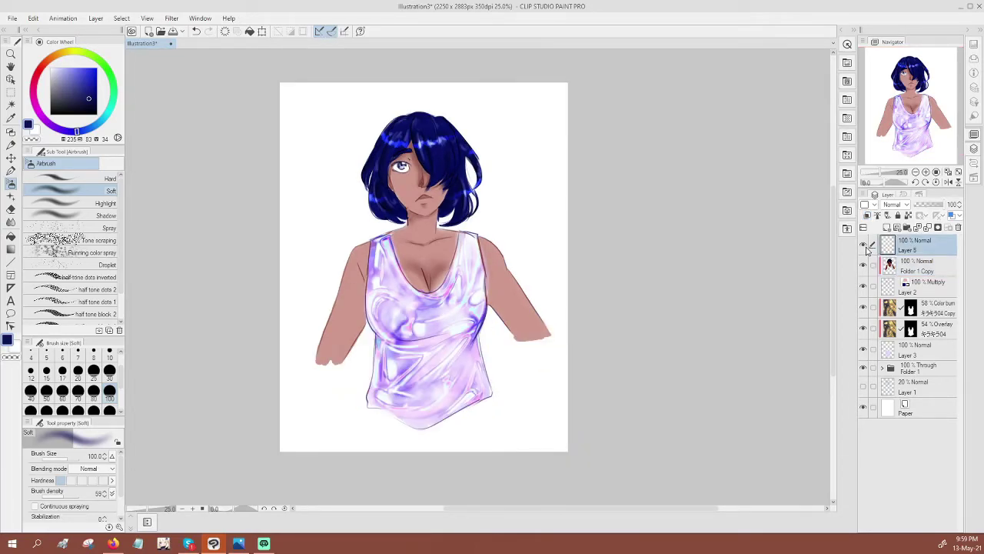
{"action": "left_click", "coordinate": [886, 228]}
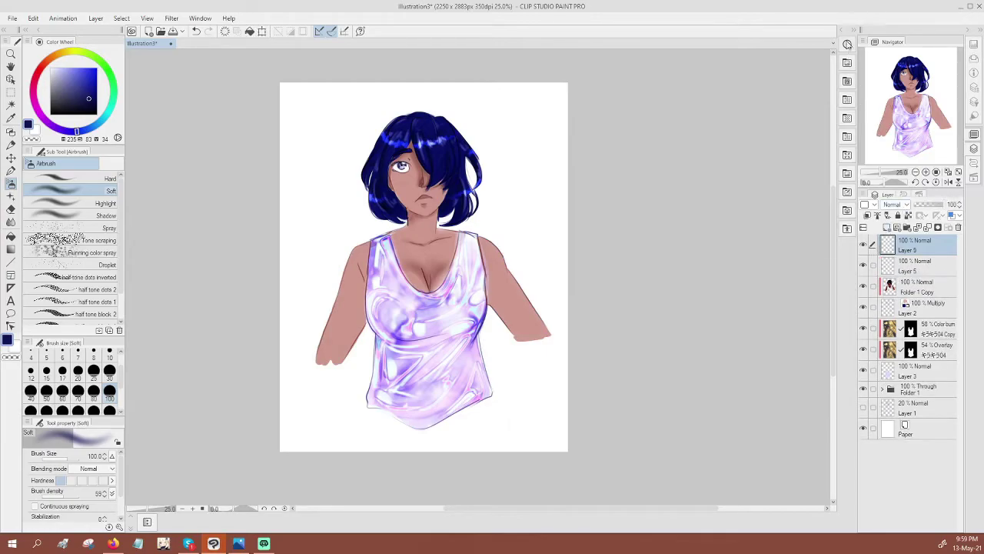
Find the pastel47 noise pattern in the materials library and place it over the whole canvas as the topmost layer
{"action": "left_click", "coordinate": [844, 29]}
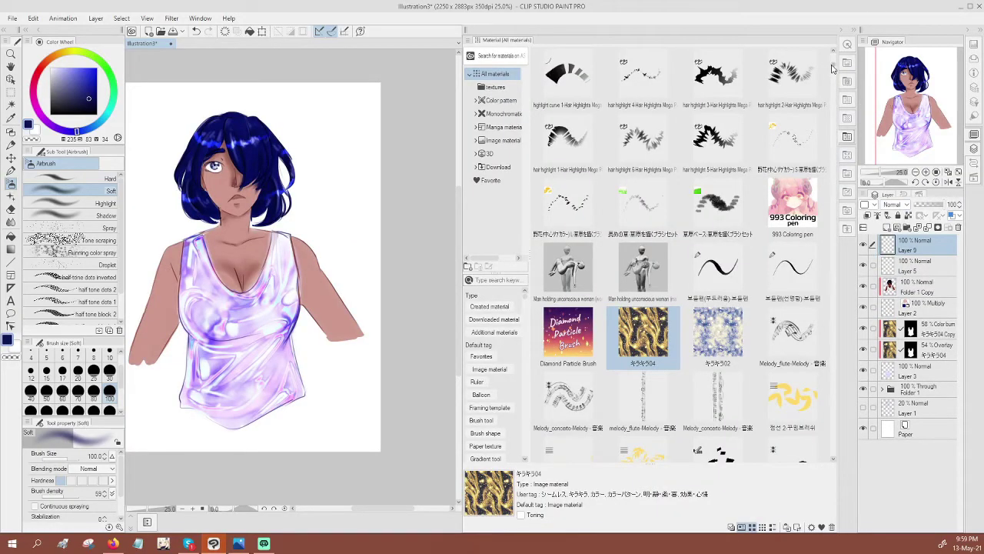
{"action": "scroll", "coordinate": [671, 314], "scroll_direction": "down", "scroll_amount": 10}
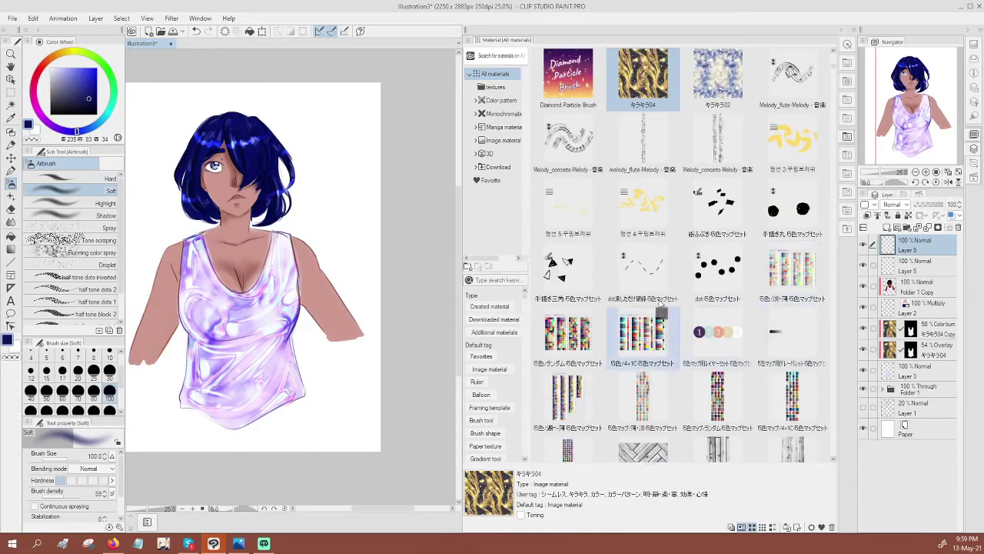
{"action": "scroll", "coordinate": [660, 293], "scroll_direction": "down", "scroll_amount": 10}
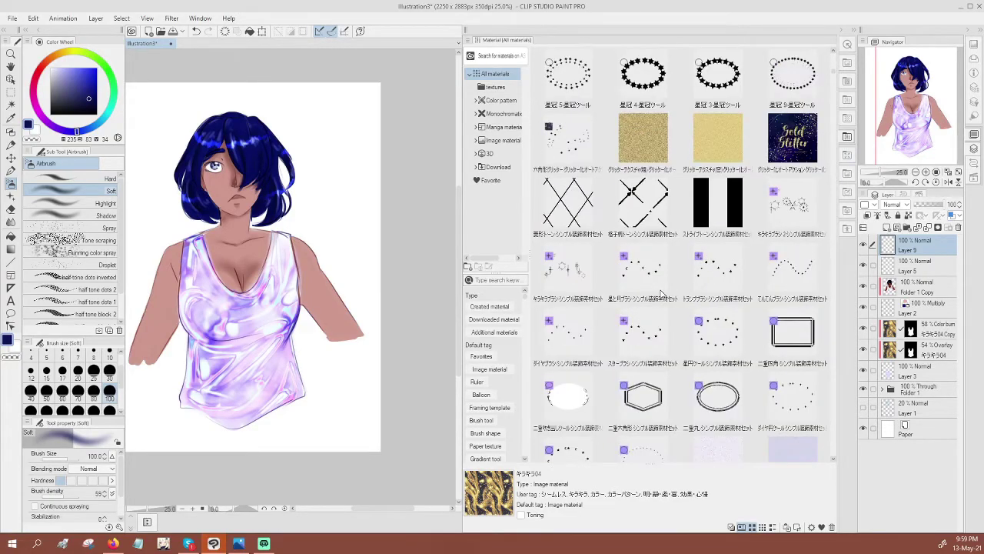
{"action": "scroll", "coordinate": [661, 292], "scroll_direction": "down", "scroll_amount": 2}
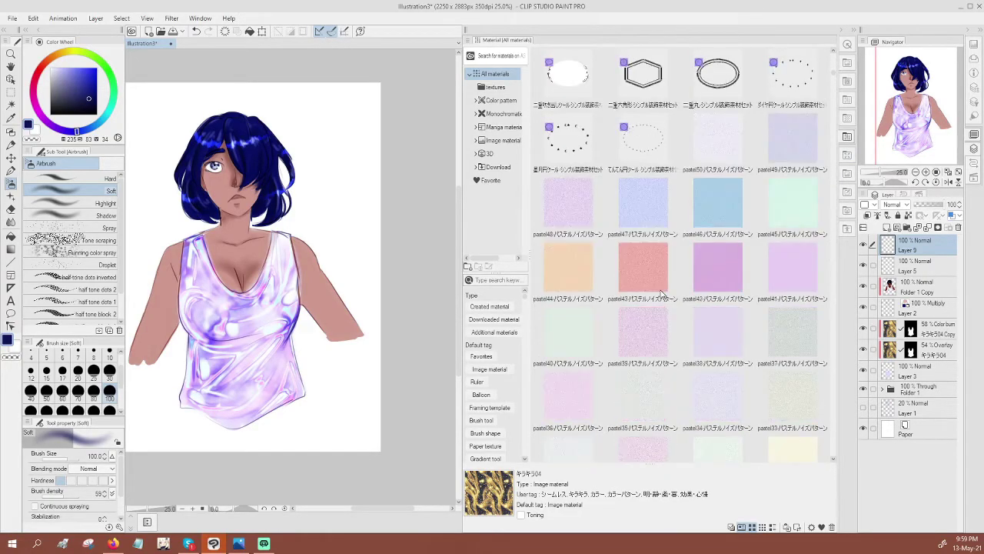
{"action": "left_click", "coordinate": [636, 208]}
{"action": "left_click_drag", "start_coordinate": [640, 216], "coordinate": [327, 236]}
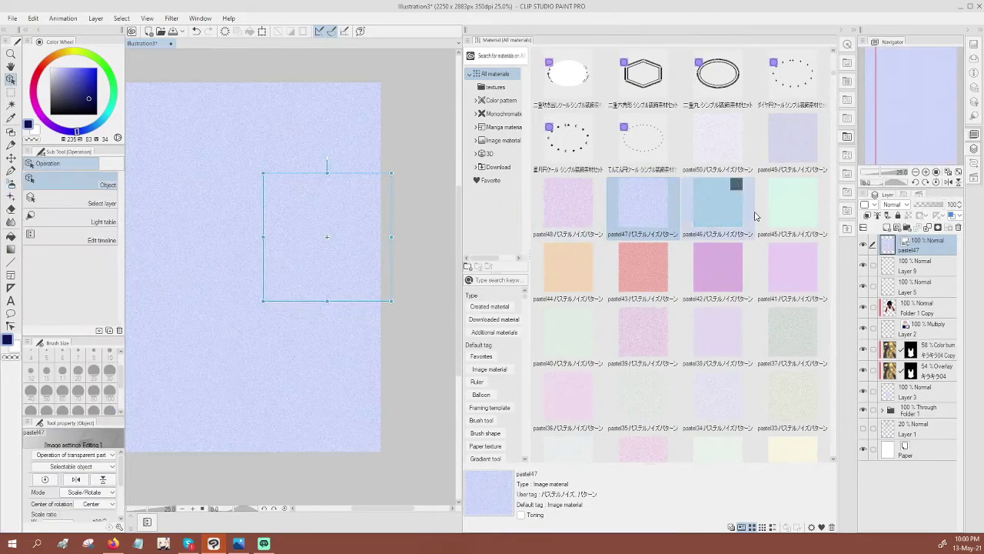
Try Color burn, Overlay and Multiply blending on the pastel47 pattern layer
{"action": "left_click", "coordinate": [891, 205]}
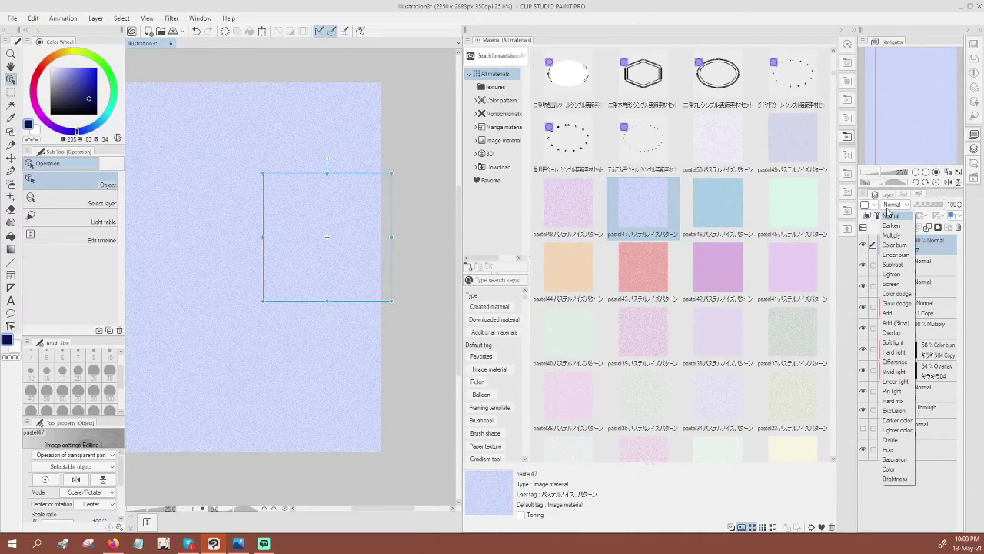
{"action": "left_click", "coordinate": [895, 244]}
{"action": "left_click_drag", "start_coordinate": [877, 173], "coordinate": [892, 175]}
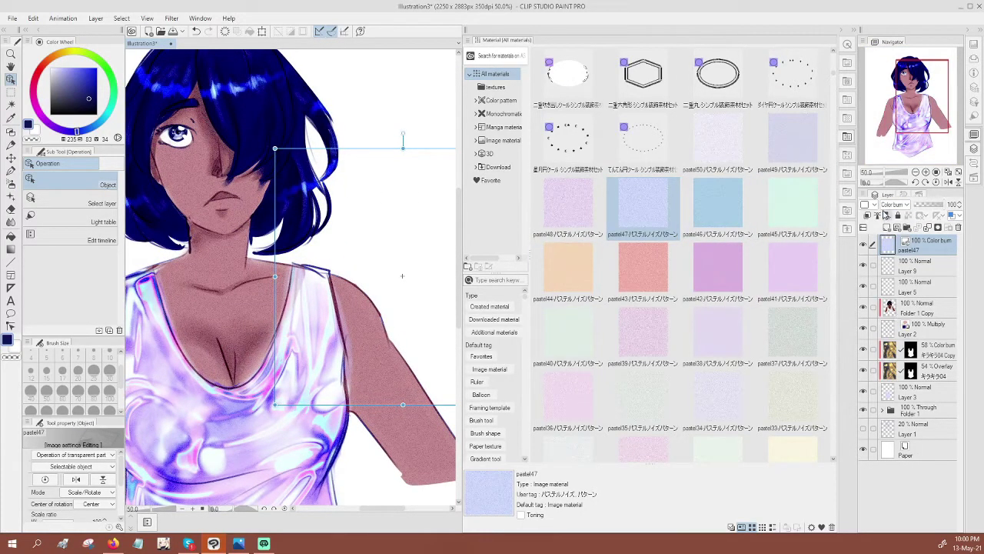
{"action": "left_click", "coordinate": [891, 205]}
{"action": "left_click", "coordinate": [900, 338]}
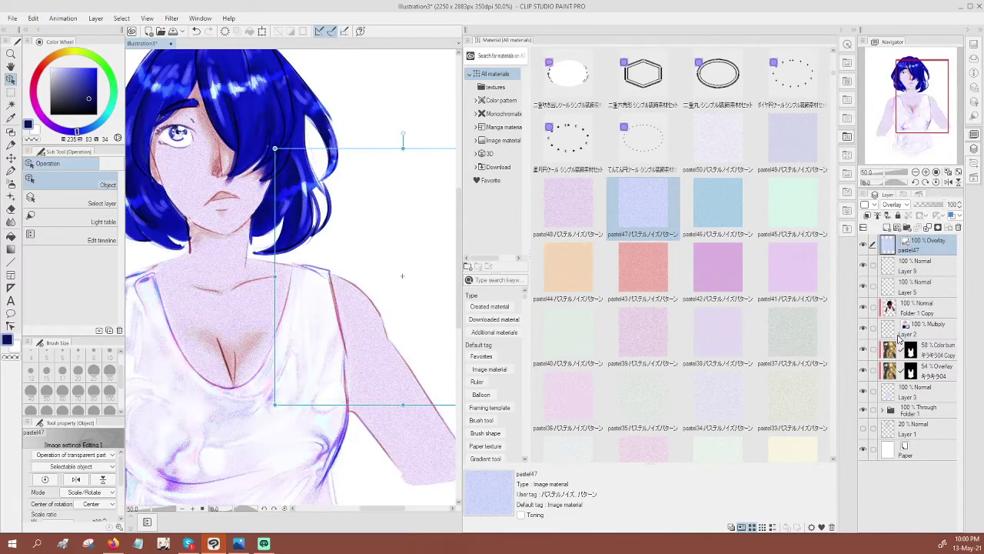
{"action": "left_click", "coordinate": [892, 205]}
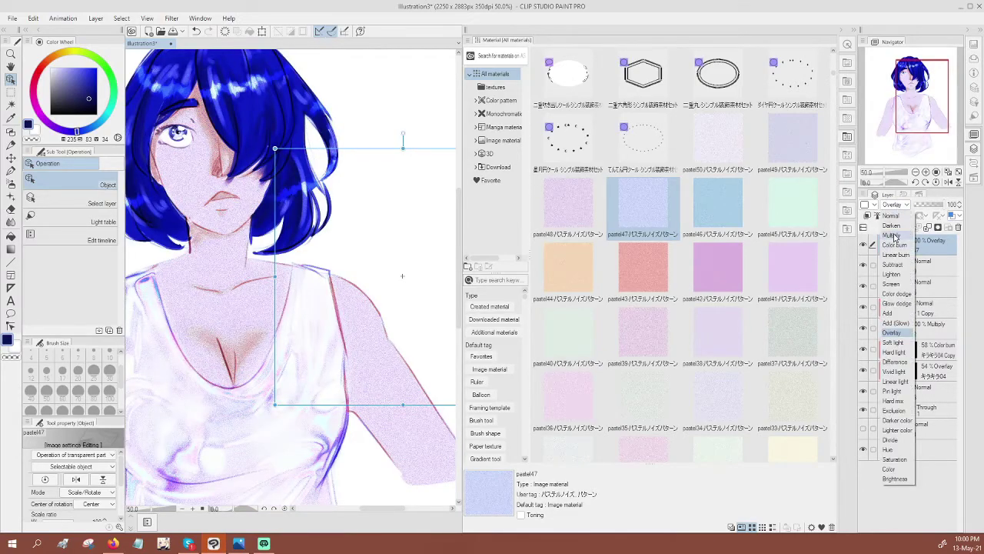
{"action": "left_click", "coordinate": [896, 234]}
Set the pastel47 pattern layer to Color burn blending at 56% opacity
{"action": "left_click", "coordinate": [892, 204]}
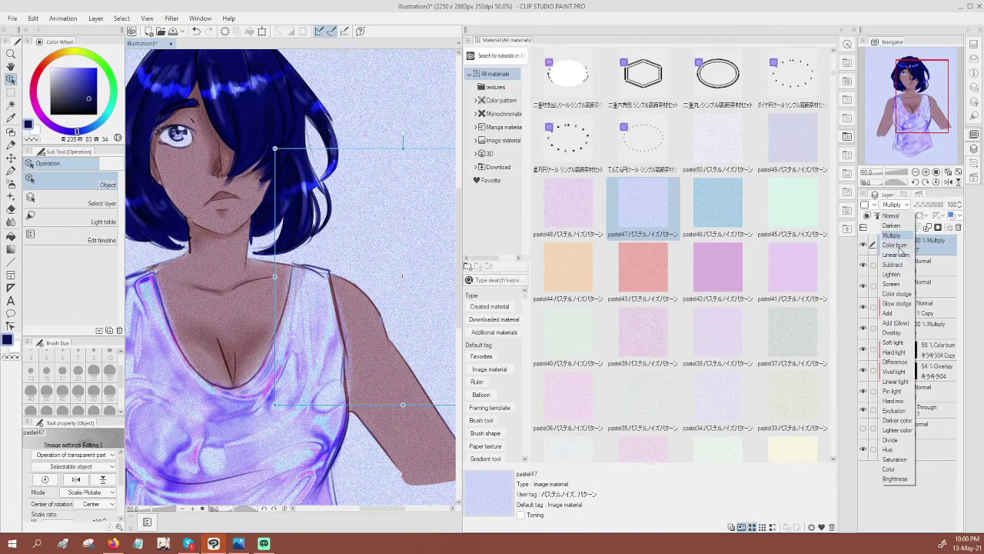
{"action": "left_click", "coordinate": [897, 243]}
{"action": "left_click", "coordinate": [926, 206]}
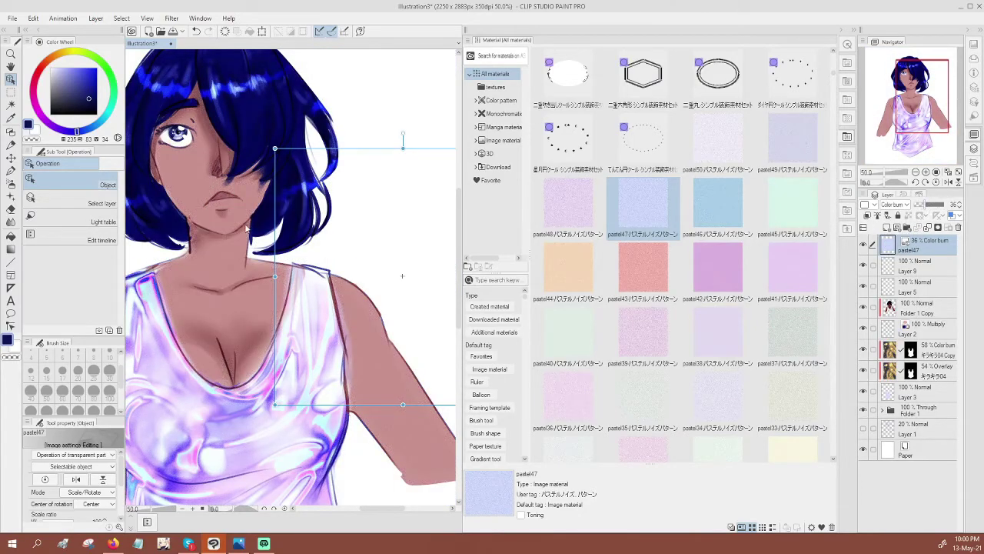
{"action": "scroll", "coordinate": [246, 229], "scroll_direction": "up", "scroll_amount": 1}
{"action": "scroll", "coordinate": [246, 229], "scroll_direction": "down", "scroll_amount": 4}
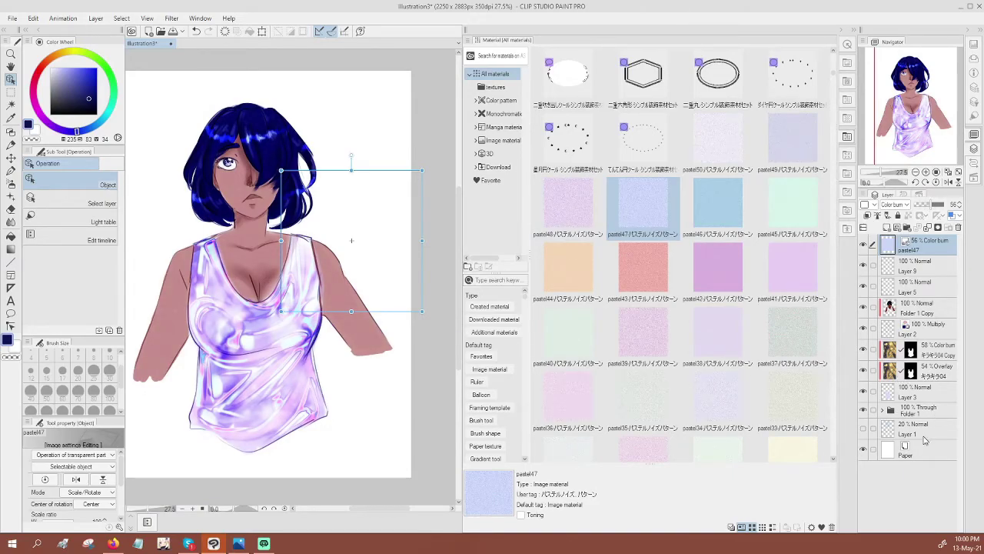
Add a layer directly above Paper and fill it with a pale blue of hue 235, saturation 16 and value 96
{"action": "left_click", "coordinate": [923, 457]}
{"action": "left_click", "coordinate": [888, 229]}
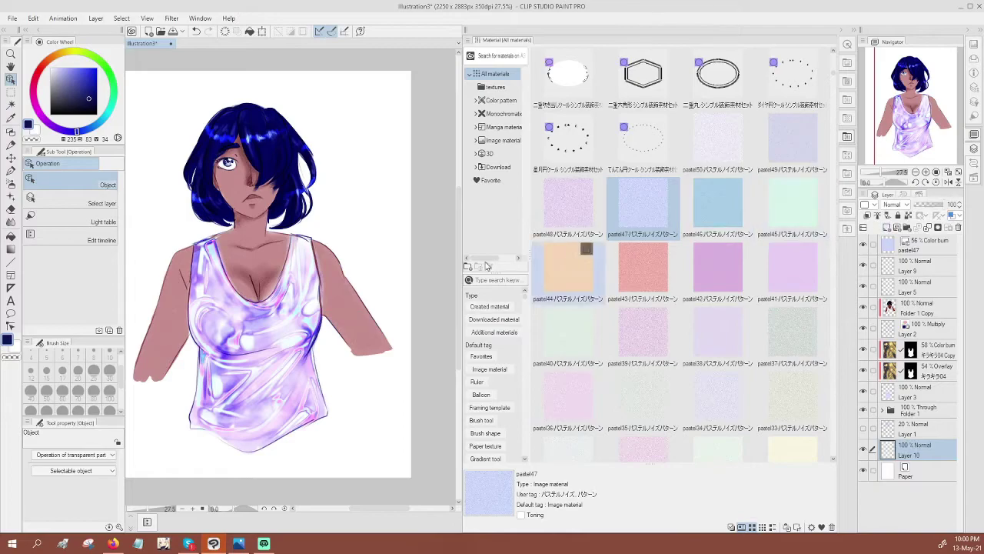
{"action": "left_click", "coordinate": [11, 236]}
{"action": "left_click", "coordinate": [60, 66]}
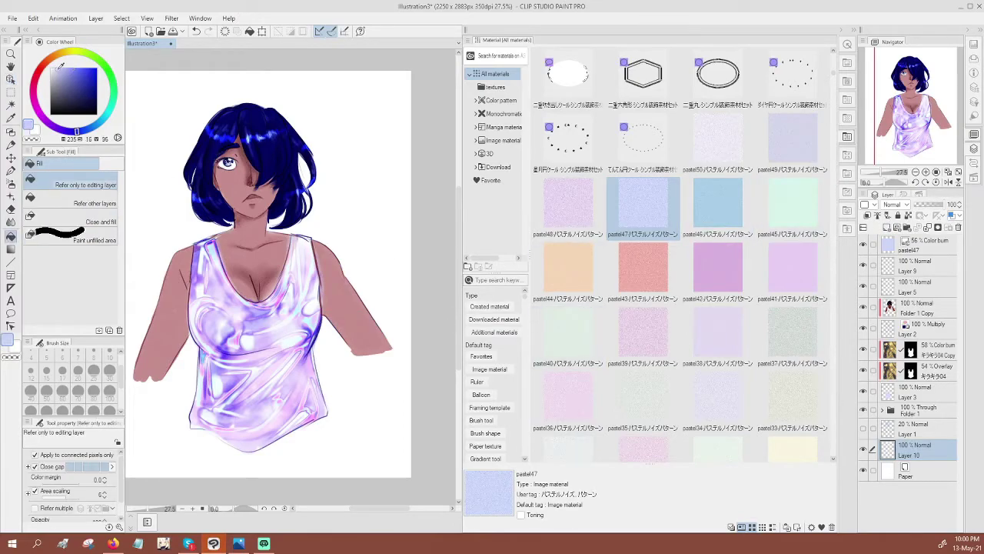
{"action": "left_click", "coordinate": [322, 132]}
{"action": "scroll", "coordinate": [313, 147], "scroll_direction": "up", "scroll_amount": 2}
{"action": "scroll", "coordinate": [313, 147], "scroll_direction": "down", "scroll_amount": 3}
{"action": "scroll", "coordinate": [311, 143], "scroll_direction": "up", "scroll_amount": 1}
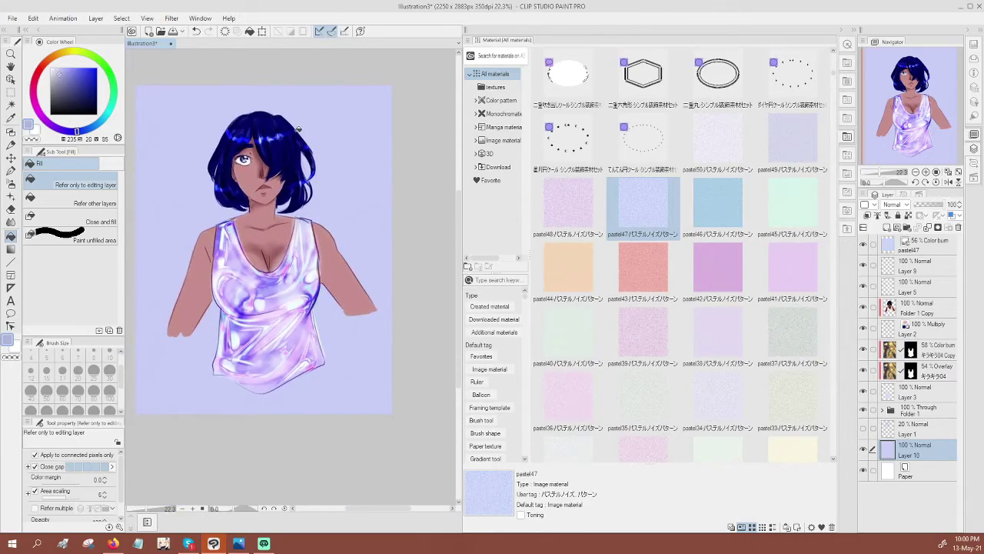
Try a dusty pink background fill with hue 358, saturation 20 and value 85 on Layer 10, and close the materials library
{"action": "left_click", "coordinate": [40, 74]}
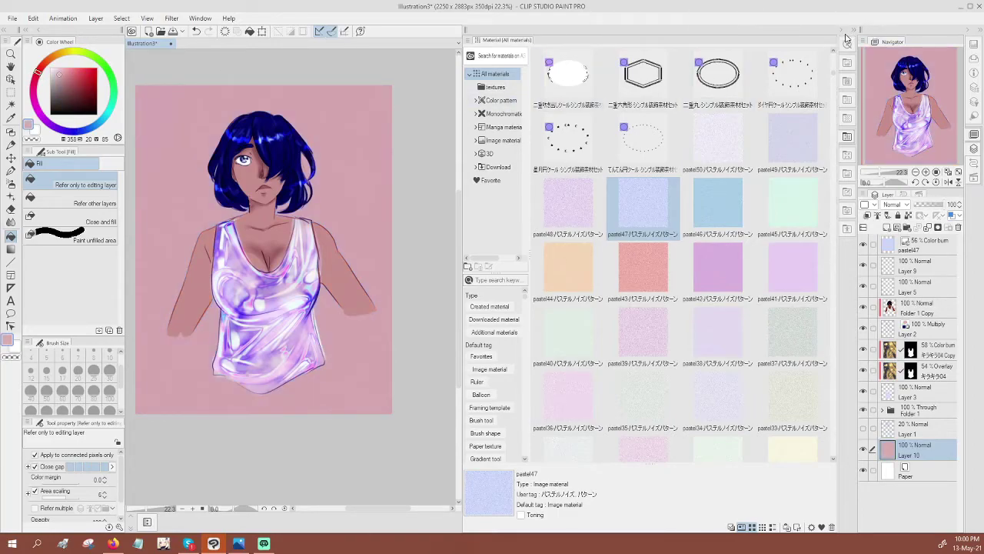
{"action": "left_click", "coordinate": [843, 35]}
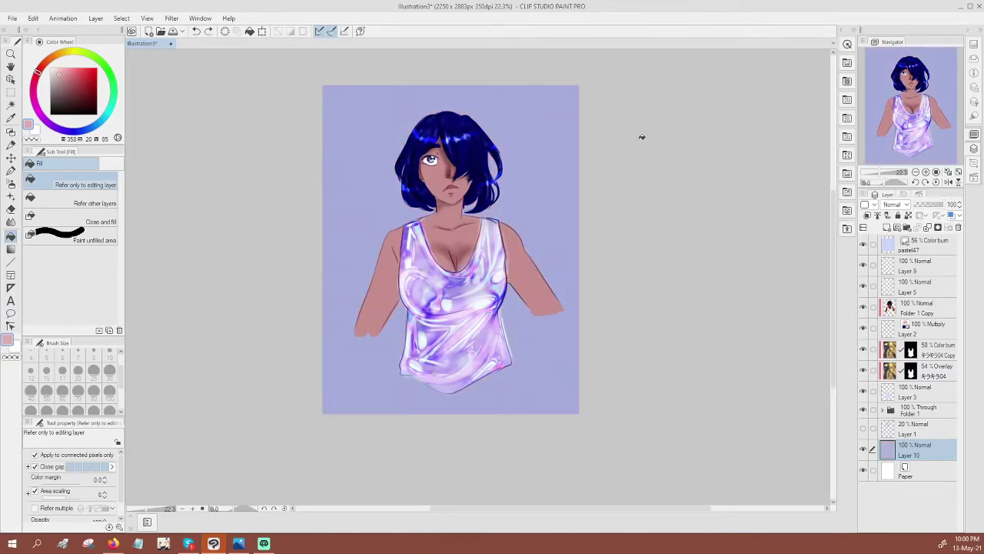
Undo the background fills on Layer 10 and pick a muted blue of hue 226, saturation 20 and value 85
{"action": "key", "text": "ctrl+z"}
{"action": "key", "text": "ctrl+z"}
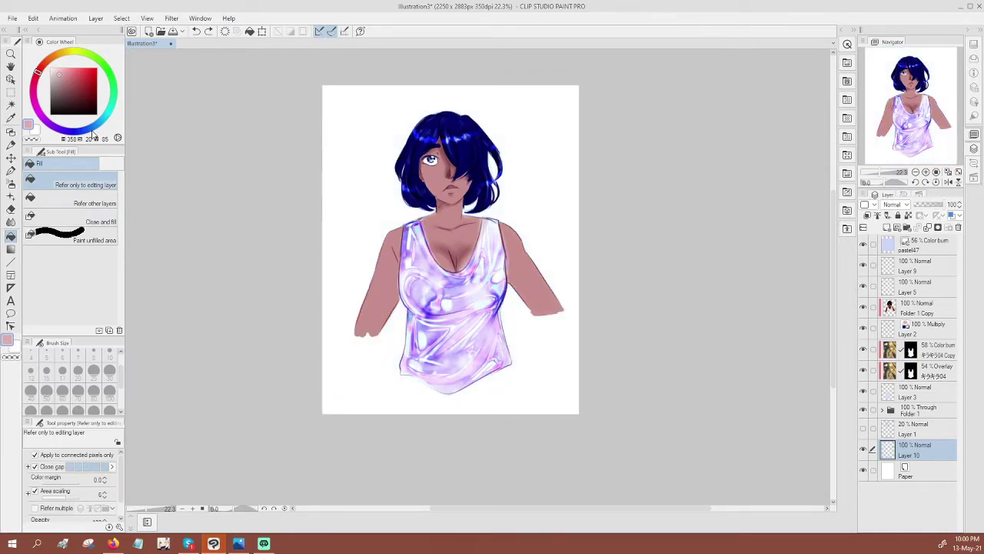
{"action": "left_click", "coordinate": [93, 125]}
{"action": "left_click", "coordinate": [84, 129]}
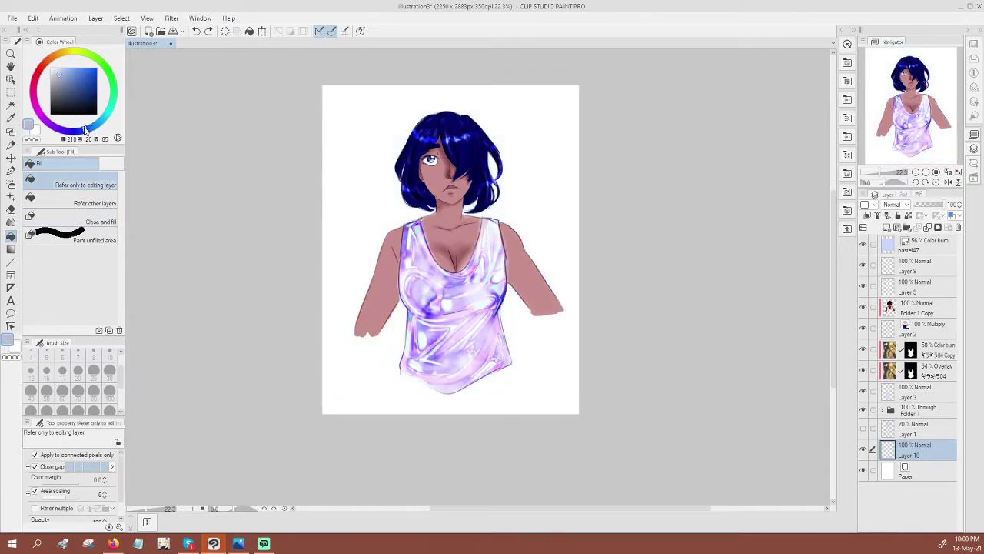
Paint a soft blue cloud behind the character's head and shoulders on Layer 10 with the ps sketch brush at size 300
{"action": "left_click", "coordinate": [12, 197]}
{"action": "left_click", "coordinate": [11, 184]}
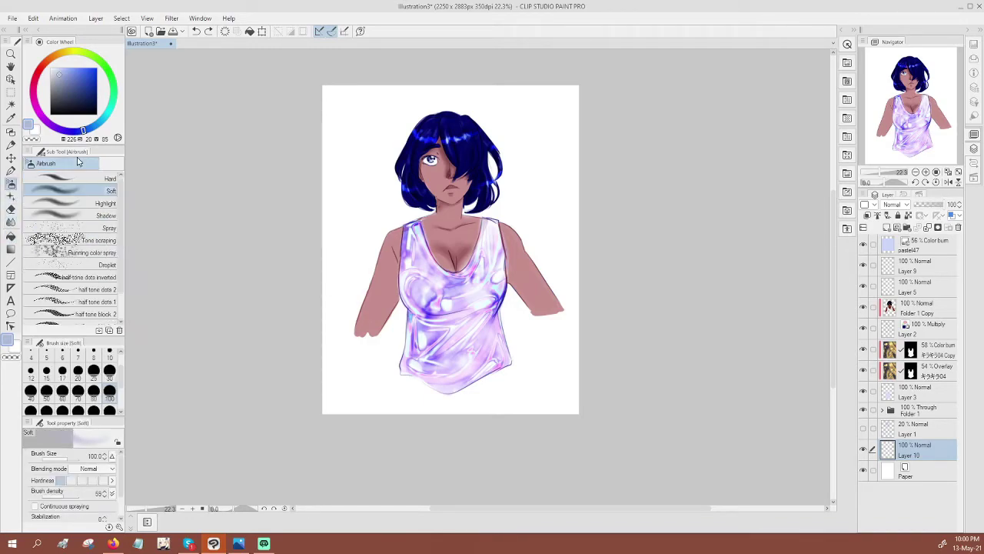
{"action": "left_click", "coordinate": [11, 170]}
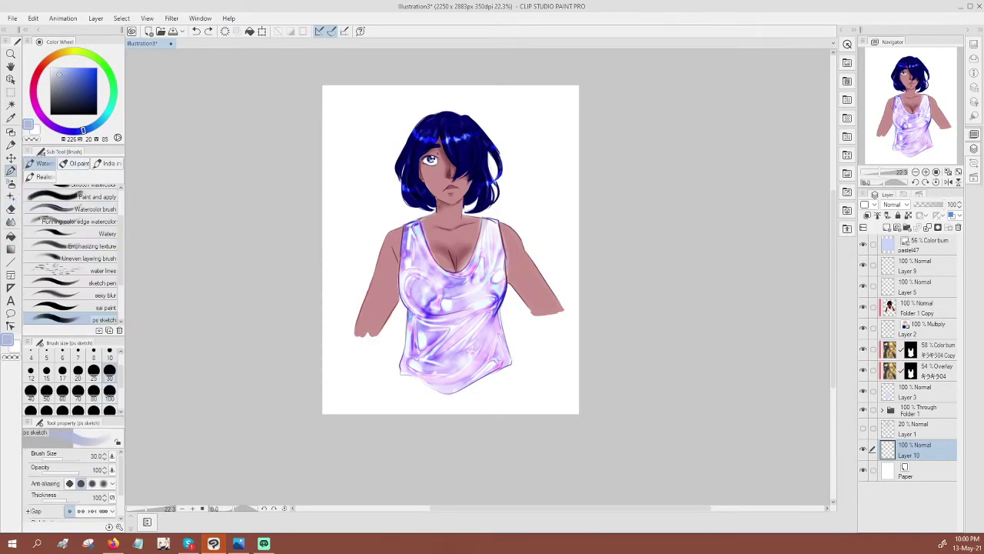
{"action": "left_click", "coordinate": [110, 411]}
{"action": "mouse_move", "coordinate": [418, 220]}
{"action": "left_mouse_down"}
{"action": "mouse_move", "coordinate": [378, 248]}
{"action": "mouse_move", "coordinate": [437, 183]}
{"action": "mouse_move", "coordinate": [460, 118]}
{"action": "mouse_move", "coordinate": [391, 136]}
{"action": "mouse_move", "coordinate": [507, 146]}
{"action": "mouse_move", "coordinate": [538, 215]}
{"action": "mouse_move", "coordinate": [536, 266]}
{"action": "mouse_move", "coordinate": [474, 273]}
{"action": "mouse_move", "coordinate": [392, 125]}
{"action": "mouse_move", "coordinate": [406, 112]}
{"action": "left_mouse_up"}
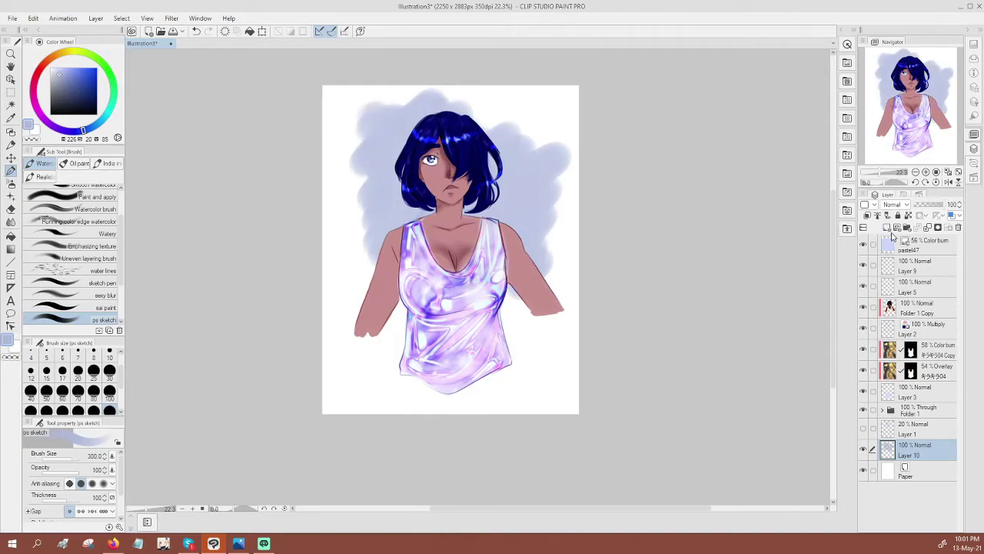
Add a layer clipped to Layer 10 and shade the cloud on both sides of the head with darker grey-blue strokes
{"action": "left_click", "coordinate": [887, 227]}
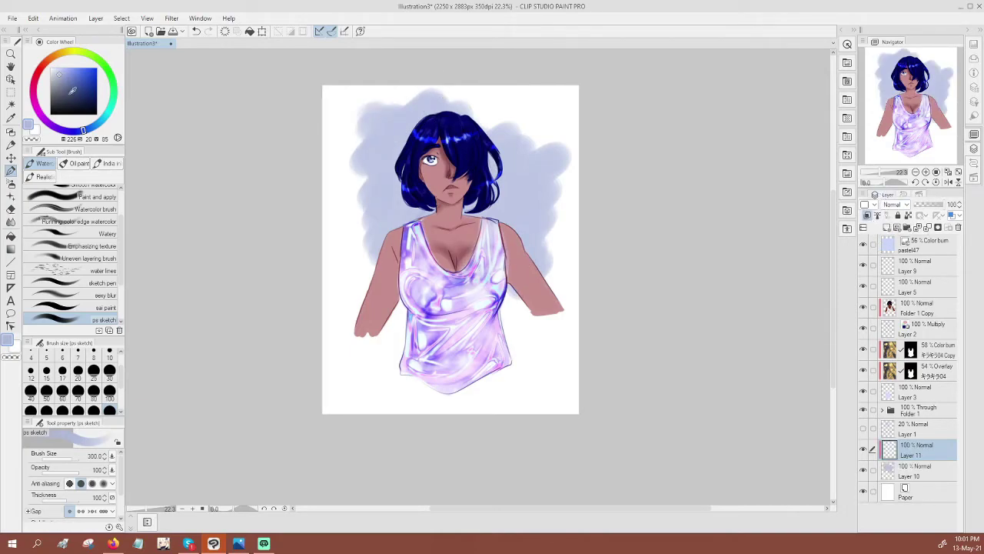
{"action": "left_click", "coordinate": [67, 92]}
{"action": "mouse_move", "coordinate": [387, 183]}
{"action": "left_mouse_down"}
{"action": "mouse_move", "coordinate": [343, 281]}
{"action": "mouse_move", "coordinate": [354, 289]}
{"action": "mouse_move", "coordinate": [382, 196]}
{"action": "mouse_move", "coordinate": [351, 216]}
{"action": "mouse_move", "coordinate": [377, 160]}
{"action": "mouse_move", "coordinate": [350, 162]}
{"action": "mouse_move", "coordinate": [377, 120]}
{"action": "left_mouse_up"}
{"action": "left_click_drag", "start_coordinate": [381, 154], "coordinate": [417, 112]}
{"action": "mouse_move", "coordinate": [560, 140]}
{"action": "left_mouse_down"}
{"action": "mouse_move", "coordinate": [551, 155]}
{"action": "mouse_move", "coordinate": [567, 154]}
{"action": "mouse_move", "coordinate": [519, 289]}
{"action": "mouse_move", "coordinate": [507, 157]}
{"action": "mouse_move", "coordinate": [504, 203]}
{"action": "mouse_move", "coordinate": [539, 196]}
{"action": "left_mouse_up"}
Paint mid-blue strokes of hue 226, saturation 48 and value 71 into the cloud beside the hair
{"action": "left_click", "coordinate": [53, 68]}
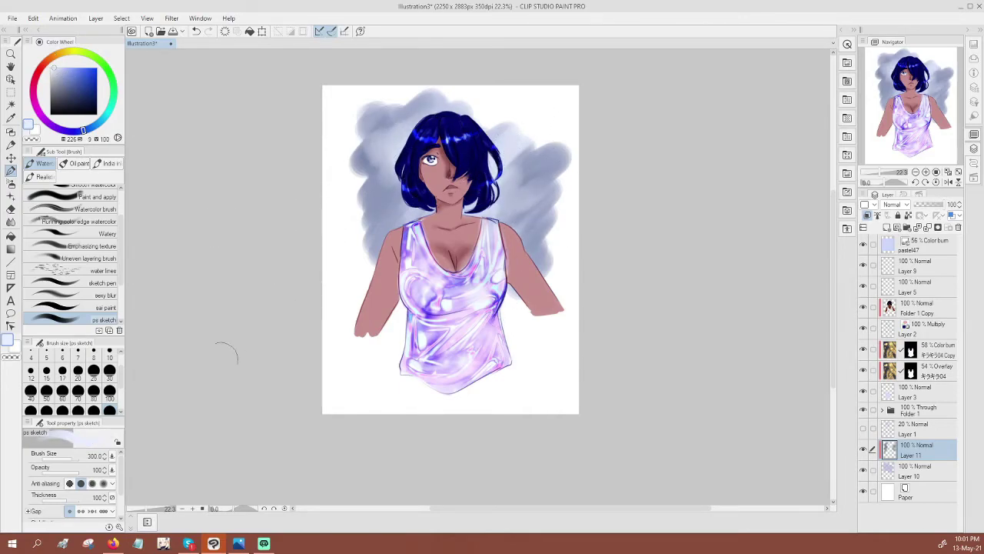
{"action": "left_click", "coordinate": [71, 80]}
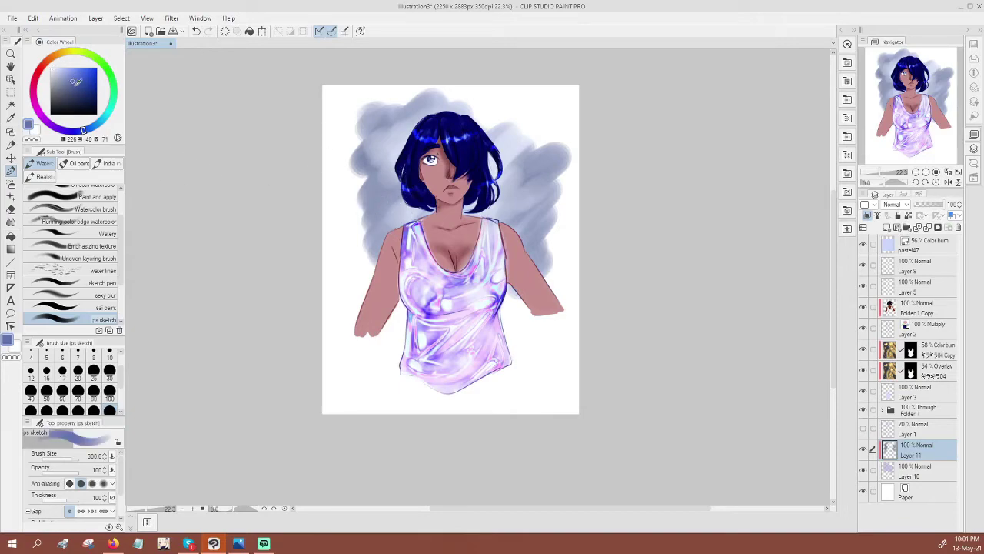
{"action": "left_click_drag", "start_coordinate": [529, 167], "coordinate": [542, 182]}
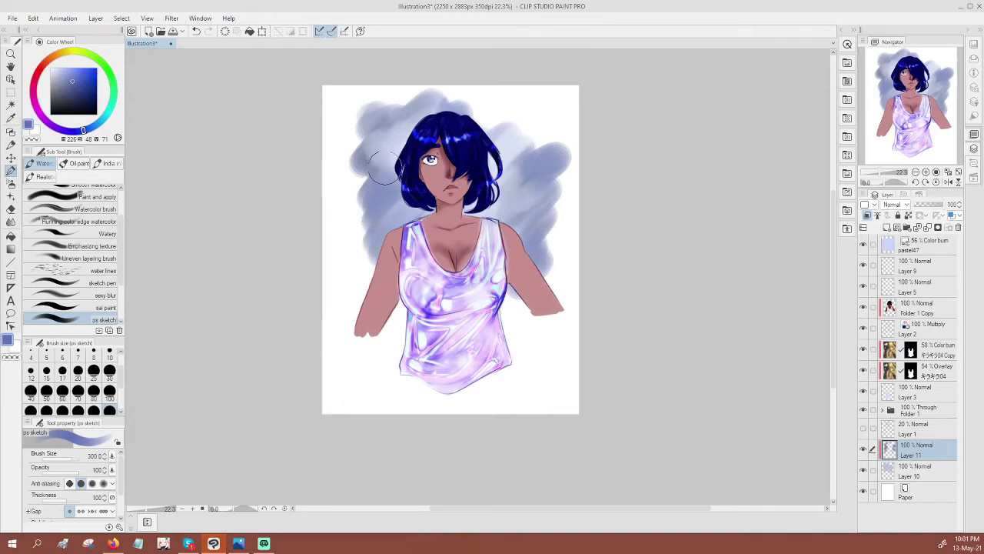
Dab pale blue highlights of hue 226, saturation 23 and value 100 on the cloud and merge the clipped layer into Layer 10
{"action": "left_click", "coordinate": [61, 68]}
{"action": "left_click_drag", "start_coordinate": [377, 146], "coordinate": [364, 155]}
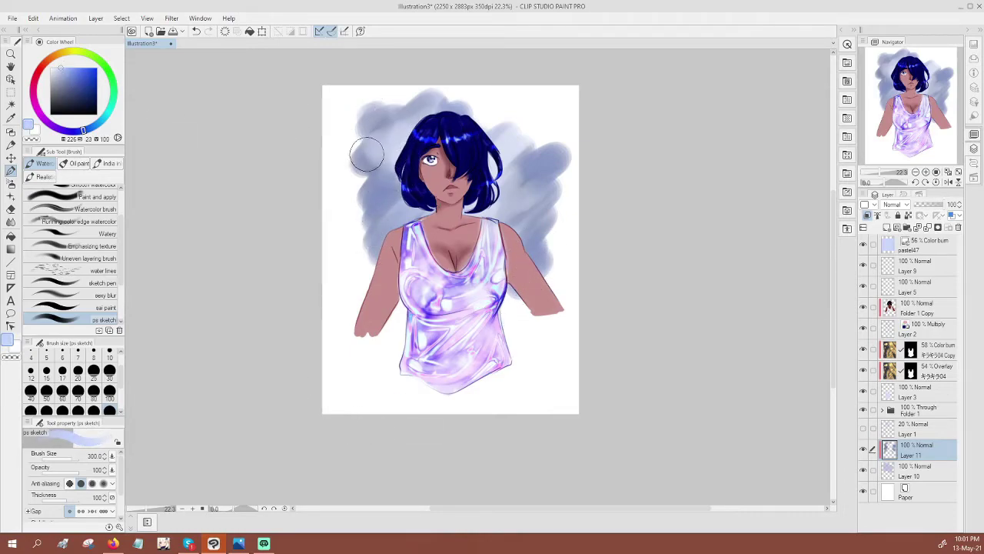
{"action": "left_click_drag", "start_coordinate": [540, 205], "coordinate": [556, 218]}
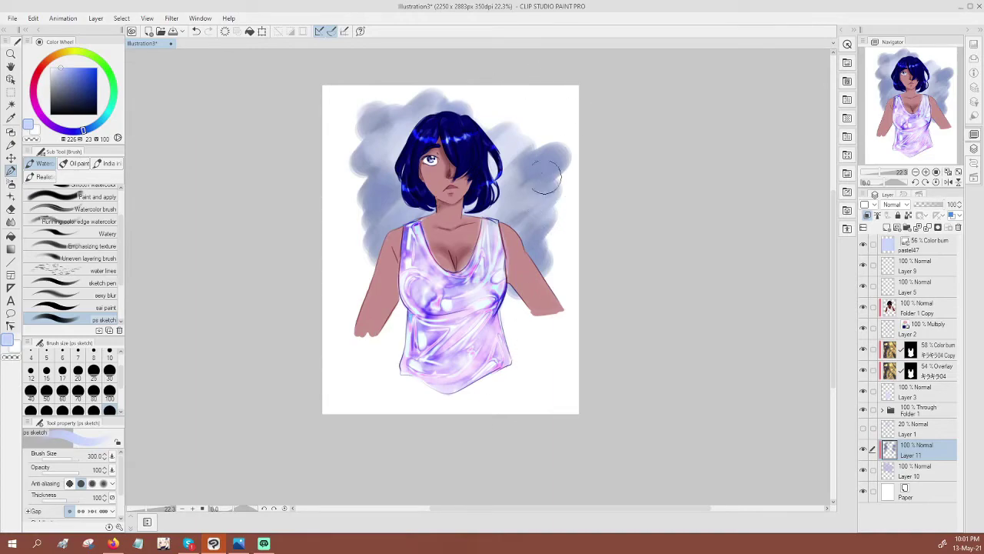
{"action": "left_click_drag", "start_coordinate": [550, 178], "coordinate": [545, 167]}
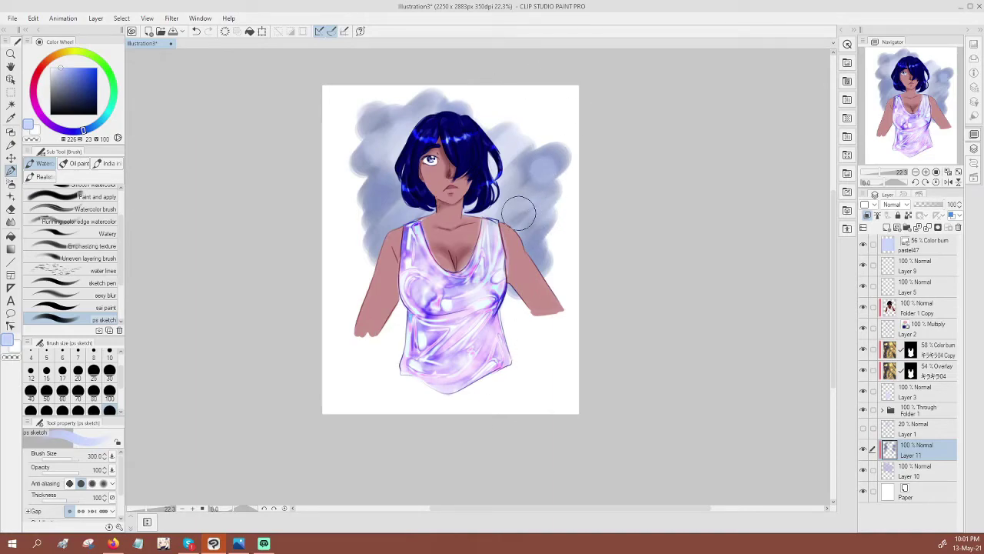
{"action": "left_click", "coordinate": [928, 227]}
{"action": "left_click", "coordinate": [863, 449]}
{"action": "left_click", "coordinate": [862, 449]}
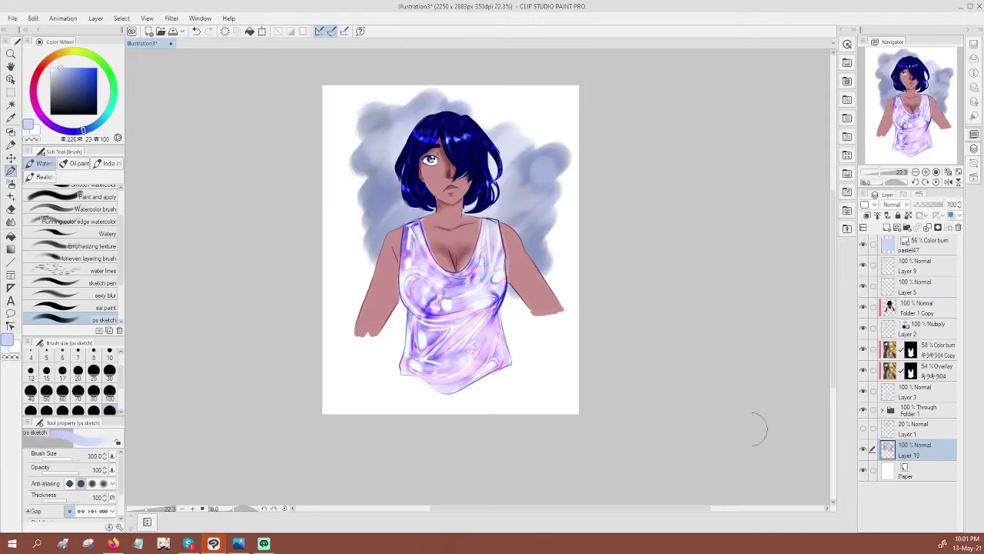
Open the Gradient map correction for Layer 10 and try the different hologram presets on the background cloud
{"action": "left_click", "coordinate": [28, 19]}
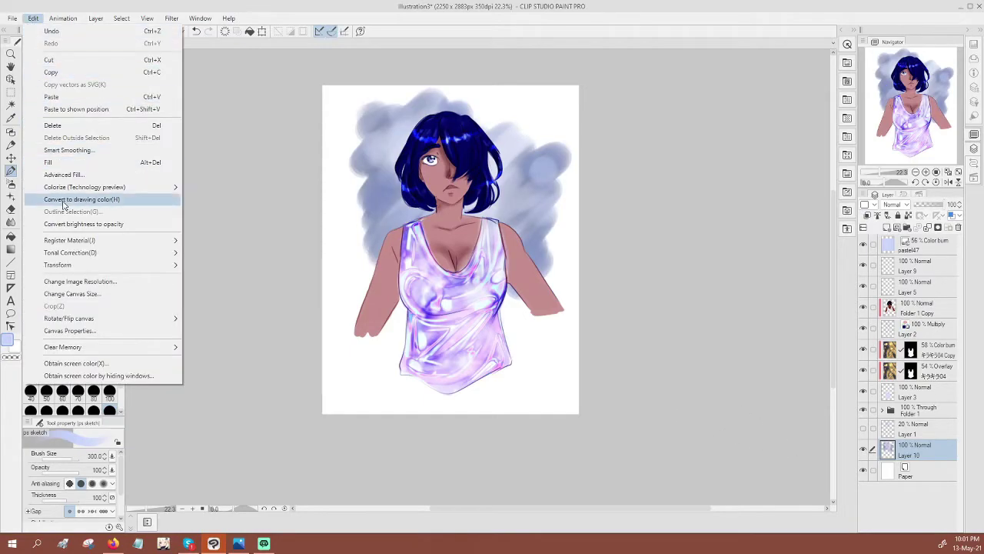
{"action": "mouse_move", "coordinate": [125, 253]}
{"action": "left_click", "coordinate": [223, 353]}
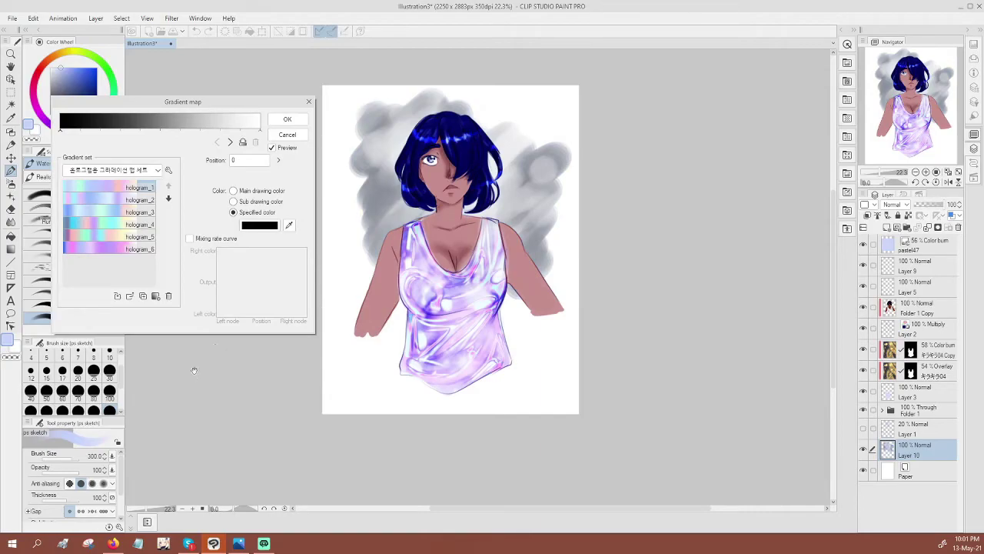
{"action": "left_click", "coordinate": [72, 190]}
{"action": "left_click", "coordinate": [107, 202]}
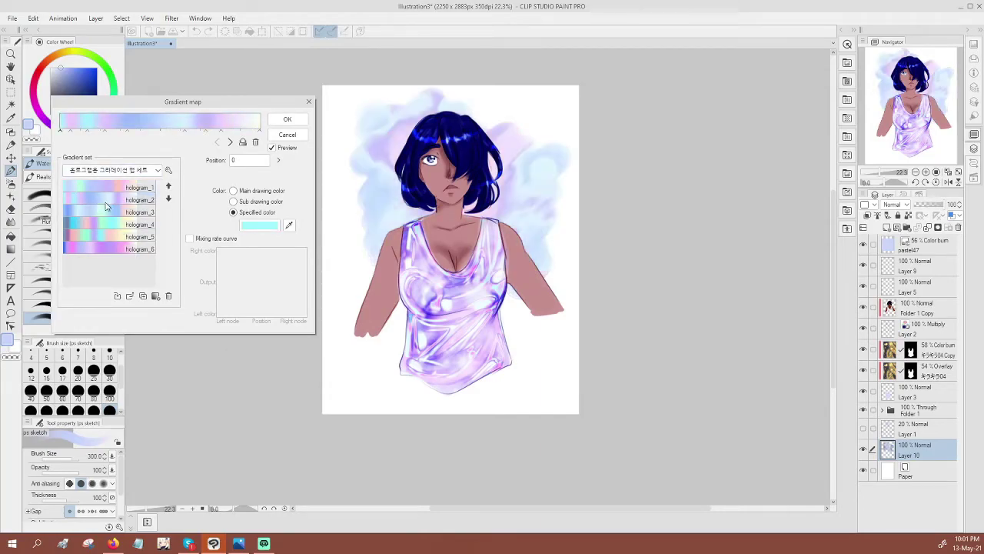
{"action": "left_click", "coordinate": [124, 213]}
{"action": "left_click", "coordinate": [114, 226]}
{"action": "left_click", "coordinate": [113, 252]}
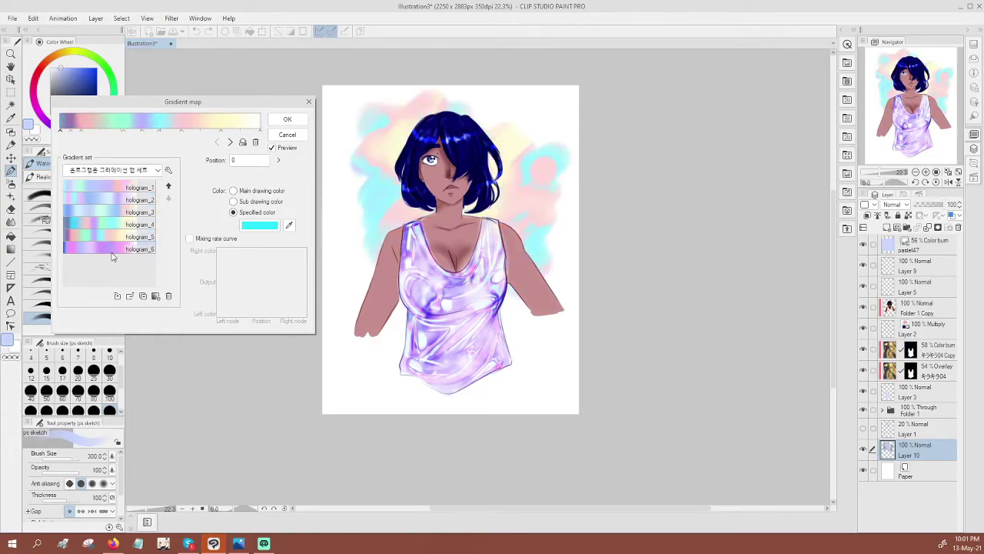
Choose the hologram_2 gradient, adjust its nodes with one at position 43, and apply the gradient map to Layer 10
{"action": "left_click", "coordinate": [116, 202]}
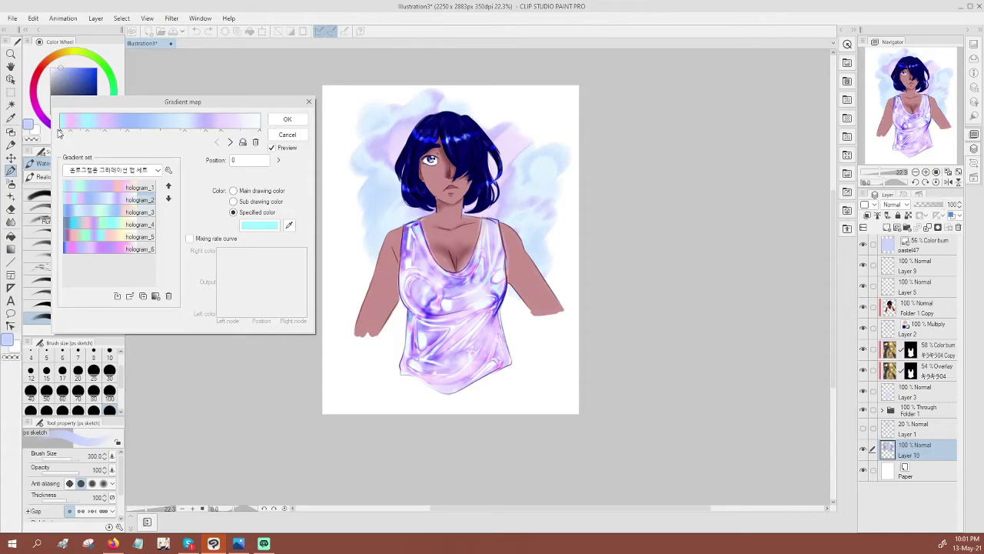
{"action": "mouse_move", "coordinate": [64, 134]}
{"action": "left_mouse_down"}
{"action": "mouse_move", "coordinate": [133, 140]}
{"action": "mouse_move", "coordinate": [61, 135]}
{"action": "left_mouse_up"}
{"action": "left_click_drag", "start_coordinate": [233, 136], "coordinate": [148, 137]}
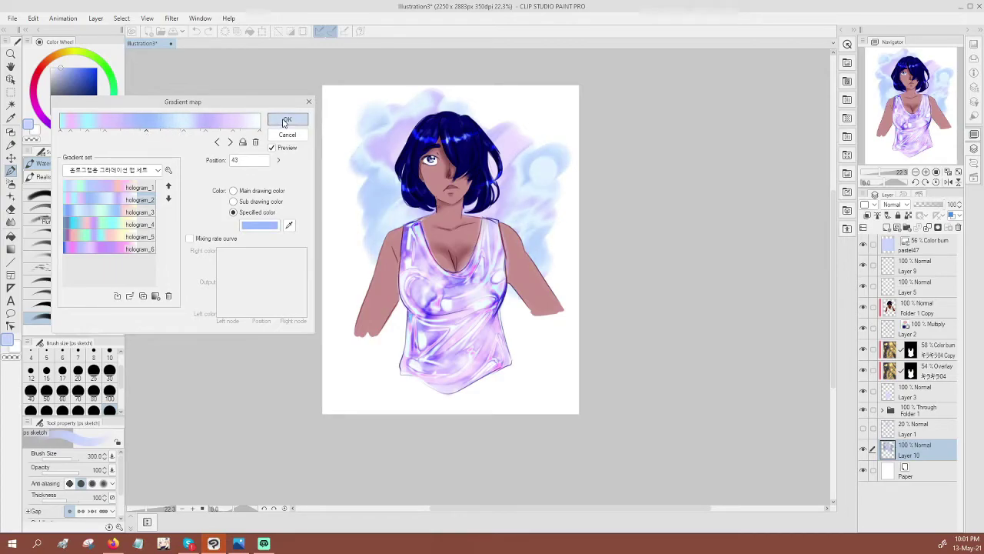
{"action": "left_click", "coordinate": [286, 119]}
Set the pastel47 pattern layer's opacity to 73%
{"action": "scroll", "coordinate": [384, 188], "scroll_direction": "up", "scroll_amount": 3}
{"action": "scroll", "coordinate": [398, 191], "scroll_direction": "down", "scroll_amount": 2}
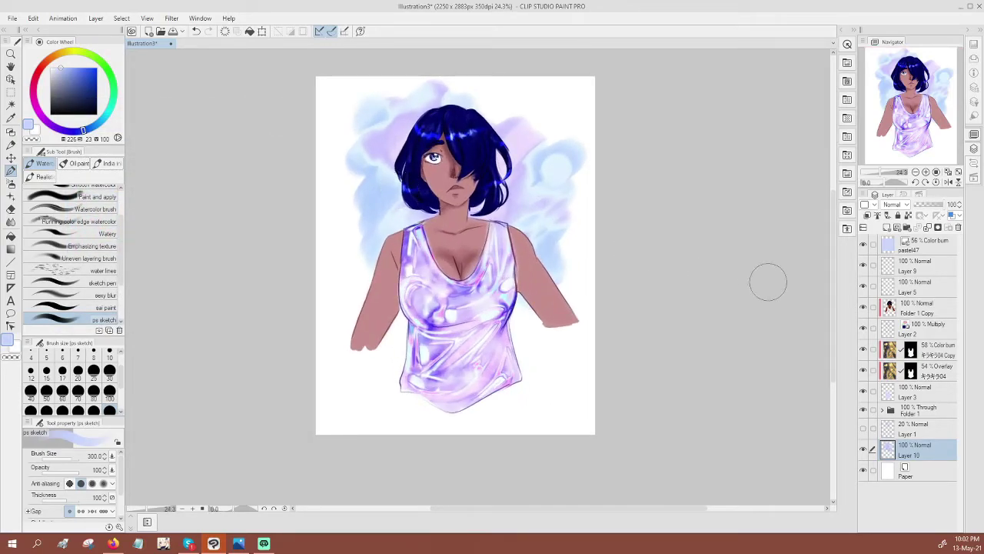
{"action": "left_click", "coordinate": [929, 246]}
{"action": "left_click", "coordinate": [937, 209]}
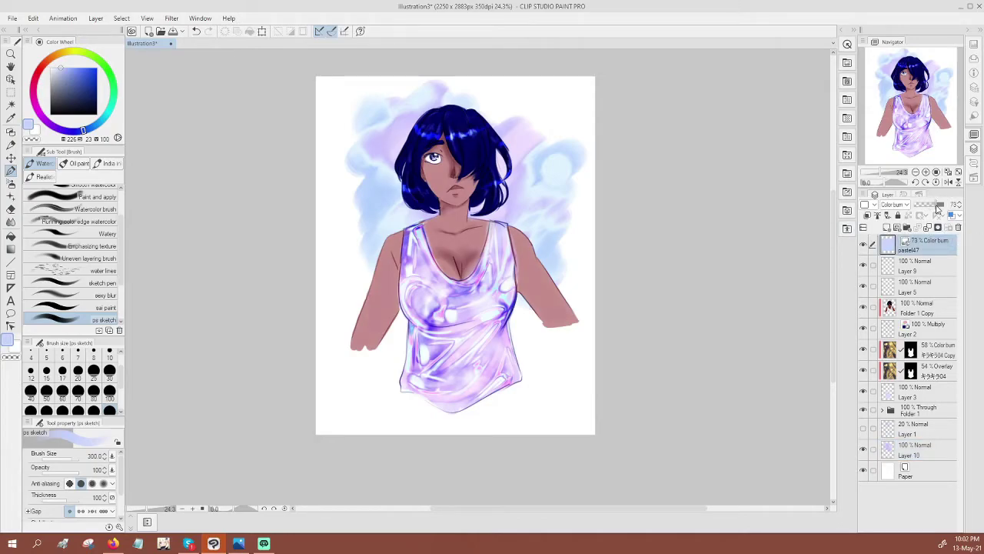
On a new layer above Folder 1 Copy, paint chest highlights in light grey of saturation 0 and value 92 at brush size 100
{"action": "scroll", "coordinate": [457, 196], "scroll_direction": "up", "scroll_amount": 4}
{"action": "scroll", "coordinate": [455, 202], "scroll_direction": "down", "scroll_amount": 2}
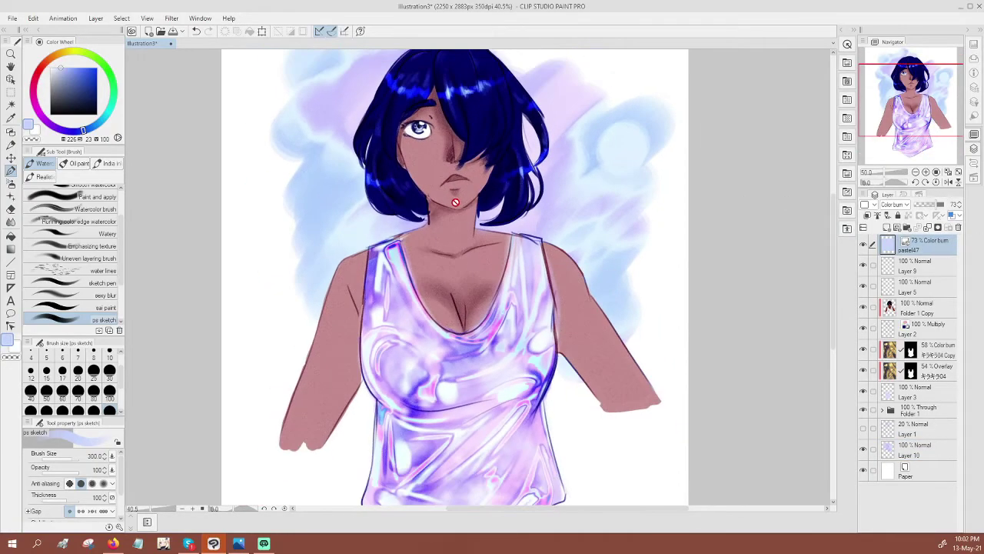
{"action": "scroll", "coordinate": [455, 202], "scroll_direction": "up", "scroll_amount": 1}
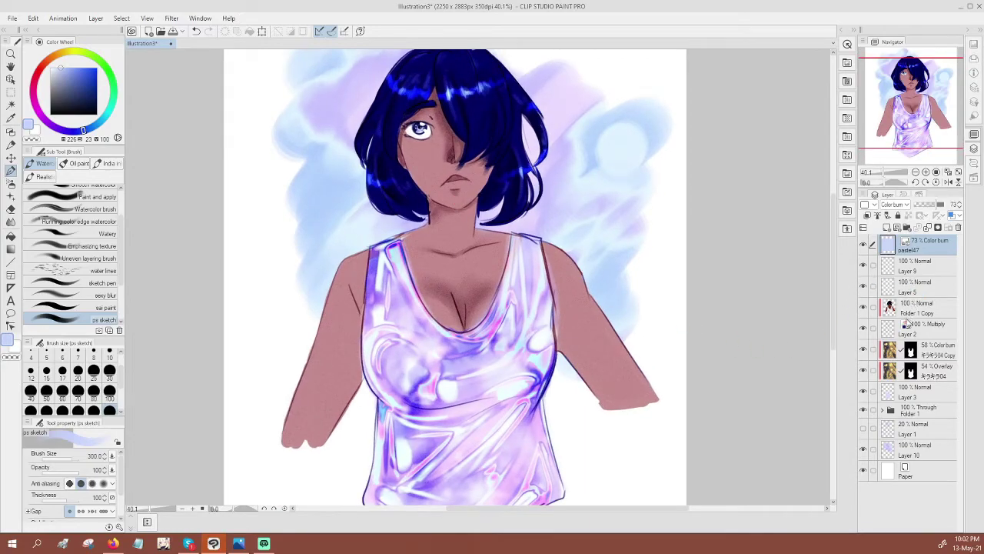
{"action": "left_click", "coordinate": [920, 307]}
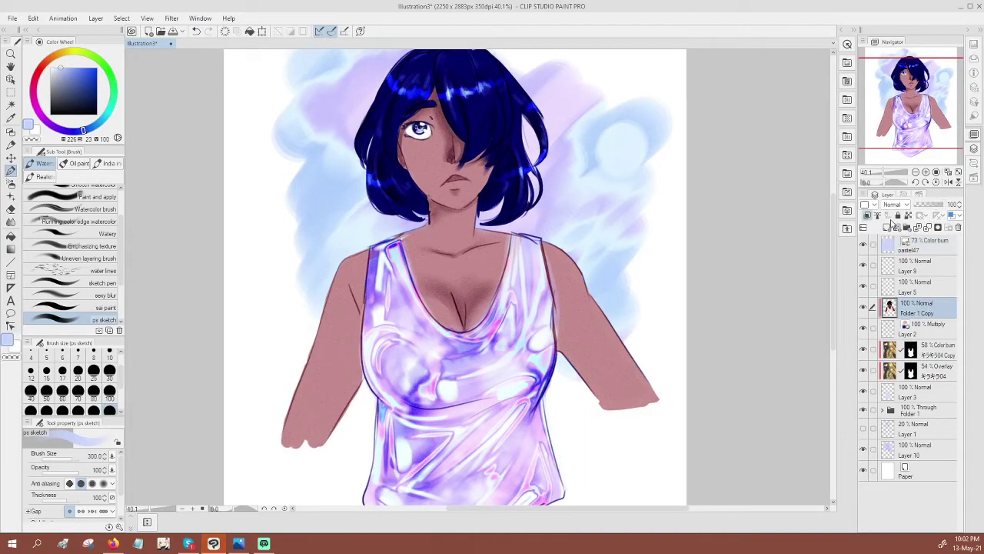
{"action": "left_click", "coordinate": [888, 228]}
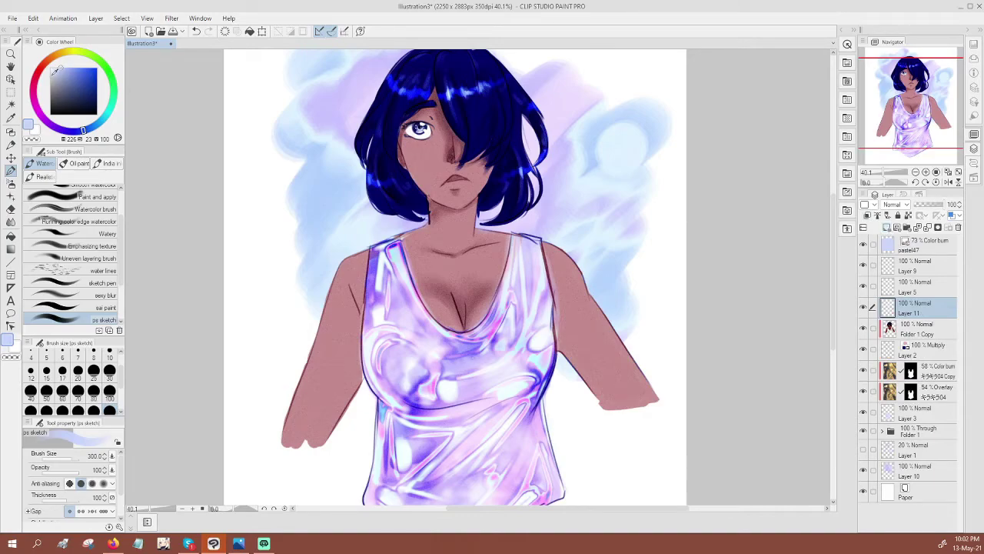
{"action": "left_click", "coordinate": [50, 72]}
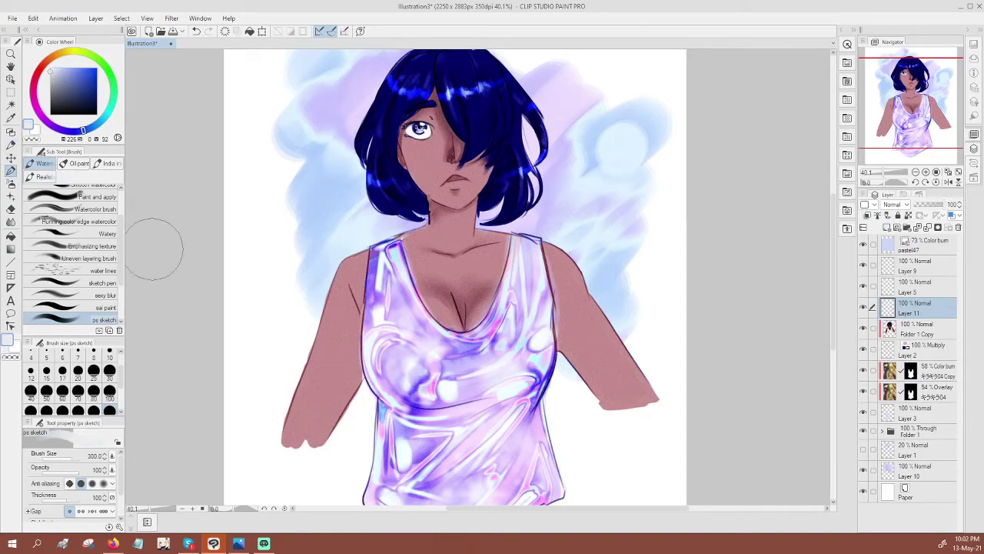
{"action": "left_click", "coordinate": [109, 390]}
{"action": "left_click_drag", "start_coordinate": [446, 323], "coordinate": [433, 301]}
{"action": "left_click_drag", "start_coordinate": [473, 335], "coordinate": [506, 299]}
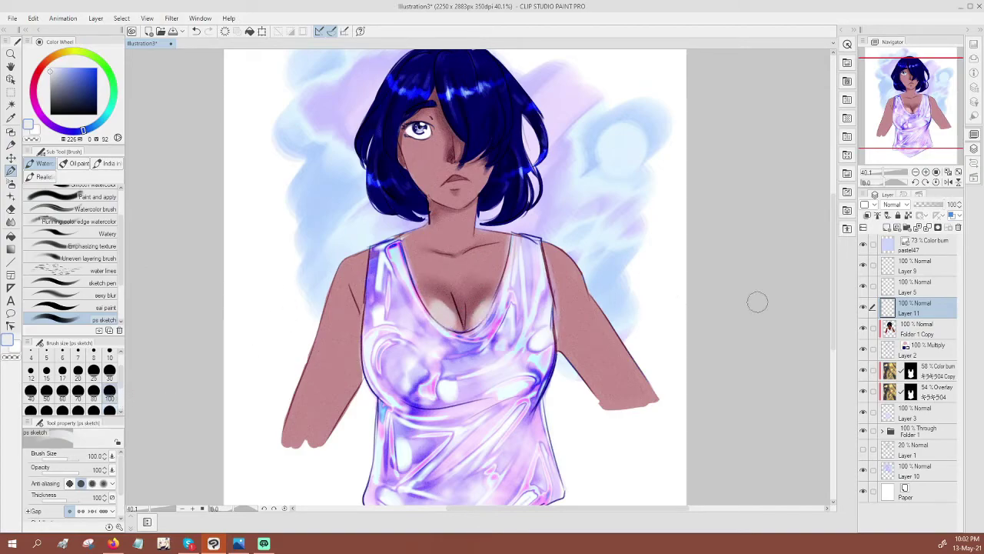
Set Layer 11 to Screen blending at 51% opacity
{"action": "left_click", "coordinate": [892, 204]}
{"action": "left_click", "coordinate": [898, 293]}
{"action": "left_click", "coordinate": [931, 206]}
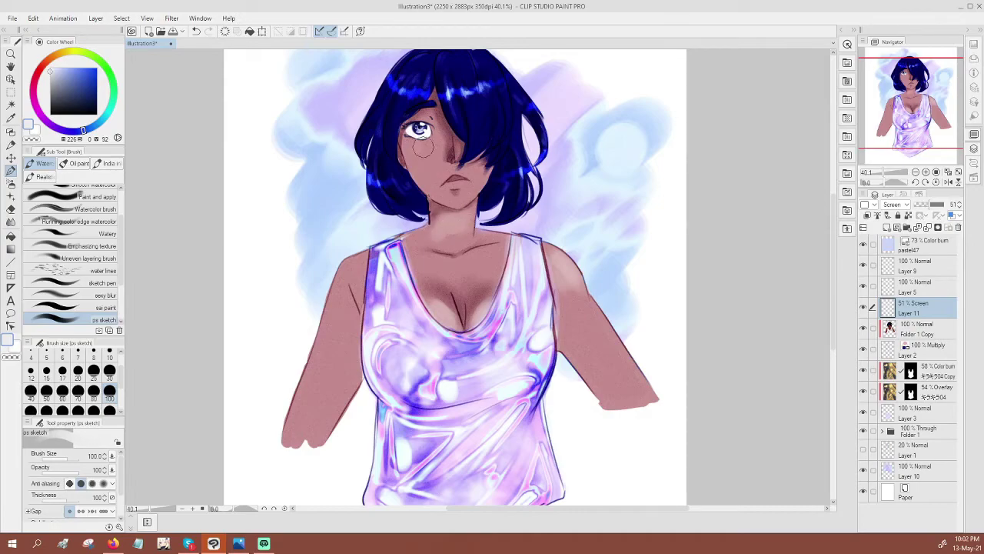
Brush light grey highlights onto the chin, the side hair and across the top of the hair on Layer 11
{"action": "left_click_drag", "start_coordinate": [460, 192], "coordinate": [454, 187]}
{"action": "left_click_drag", "start_coordinate": [375, 148], "coordinate": [390, 174]}
{"action": "mouse_move", "coordinate": [404, 107]}
{"action": "left_mouse_down"}
{"action": "mouse_move", "coordinate": [407, 75]}
{"action": "mouse_move", "coordinate": [418, 87]}
{"action": "mouse_move", "coordinate": [511, 83]}
{"action": "left_mouse_up"}
Set Layer 11 to Overlay blending at 24% opacity and brush a highlight onto the character's right shoulder
{"action": "left_click", "coordinate": [893, 332]}
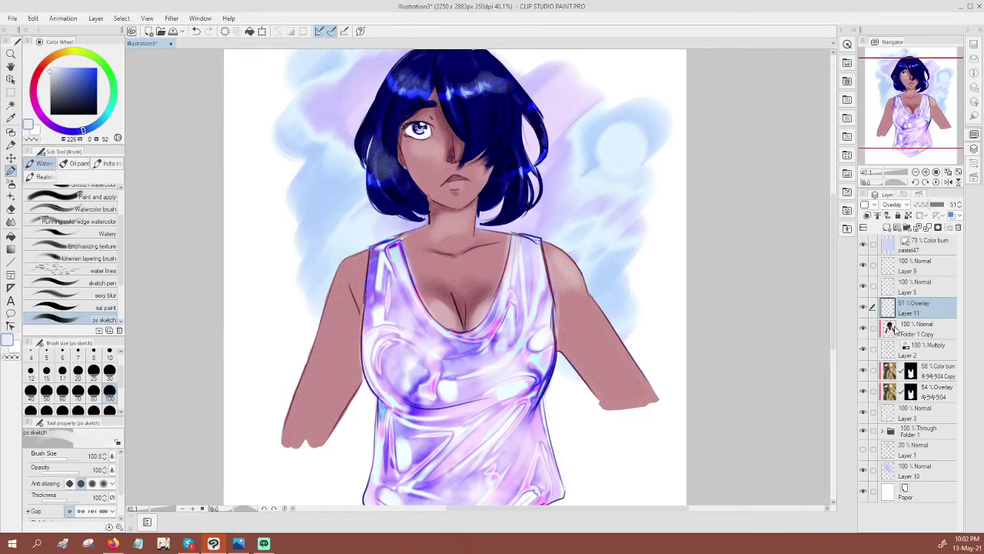
{"action": "left_click_drag", "start_coordinate": [927, 204], "coordinate": [918, 205]}
{"action": "mouse_move", "coordinate": [345, 265]}
{"action": "left_mouse_down"}
{"action": "mouse_move", "coordinate": [333, 311]}
{"action": "mouse_move", "coordinate": [306, 347]}
{"action": "mouse_move", "coordinate": [358, 274]}
{"action": "left_mouse_up"}
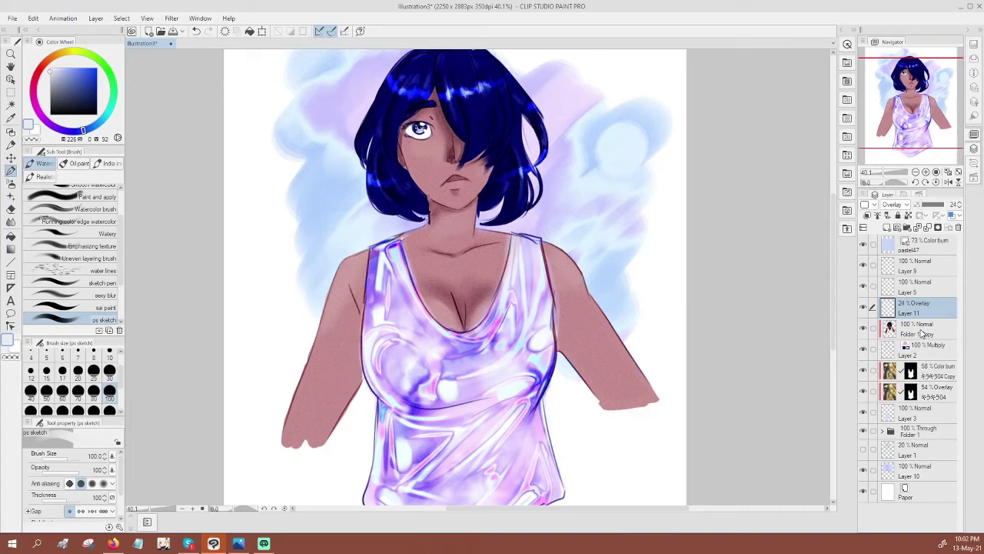
Add a layer above Folder 1 Copy and shade the character's right arm in plum of hue 343, saturation 46 and value 57
{"action": "left_click", "coordinate": [923, 336]}
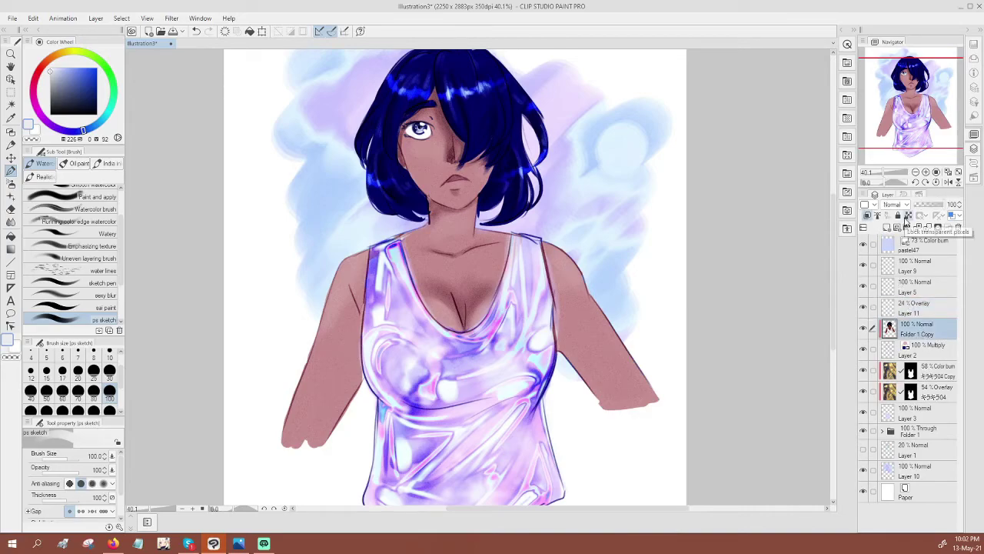
{"action": "left_click", "coordinate": [887, 227]}
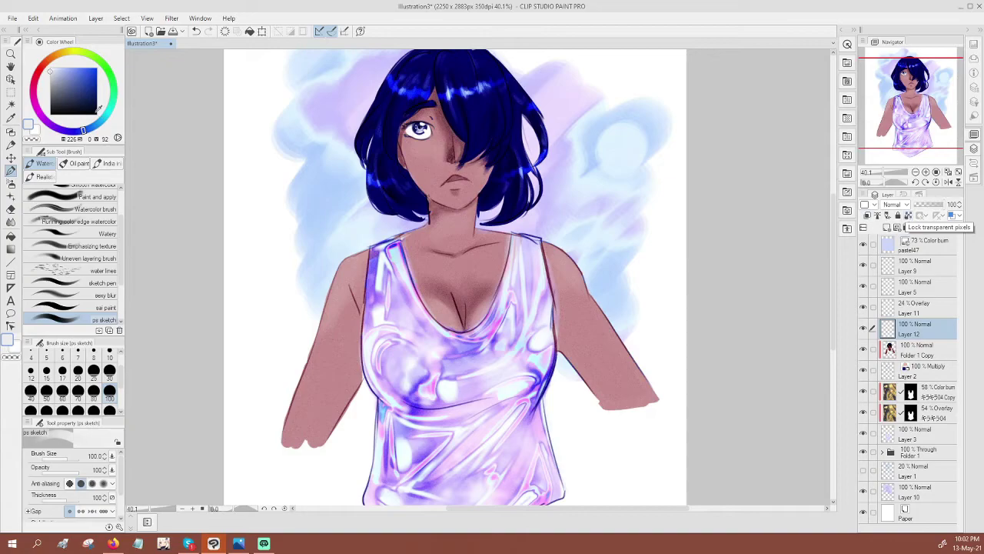
{"action": "left_click", "coordinate": [35, 81]}
{"action": "left_click", "coordinate": [73, 84]}
{"action": "left_click_drag", "start_coordinate": [356, 326], "coordinate": [330, 424]}
{"action": "left_click_drag", "start_coordinate": [356, 369], "coordinate": [320, 426]}
{"action": "mouse_move", "coordinate": [354, 319]}
{"action": "left_mouse_down"}
{"action": "mouse_move", "coordinate": [310, 444]}
{"action": "mouse_move", "coordinate": [318, 434]}
{"action": "left_mouse_up"}
Paint plum shadow strokes under the bust and along the folds of the tank top on Layer 12
{"action": "mouse_move", "coordinate": [353, 297]}
{"action": "left_mouse_down"}
{"action": "mouse_move", "coordinate": [357, 384]}
{"action": "mouse_move", "coordinate": [377, 353]}
{"action": "mouse_move", "coordinate": [435, 402]}
{"action": "left_mouse_up"}
{"action": "mouse_move", "coordinate": [375, 389]}
{"action": "left_mouse_down"}
{"action": "mouse_move", "coordinate": [478, 389]}
{"action": "mouse_move", "coordinate": [515, 381]}
{"action": "left_mouse_up"}
{"action": "mouse_move", "coordinate": [464, 398]}
{"action": "left_mouse_down"}
{"action": "mouse_move", "coordinate": [526, 383]}
{"action": "mouse_move", "coordinate": [465, 435]}
{"action": "left_mouse_up"}
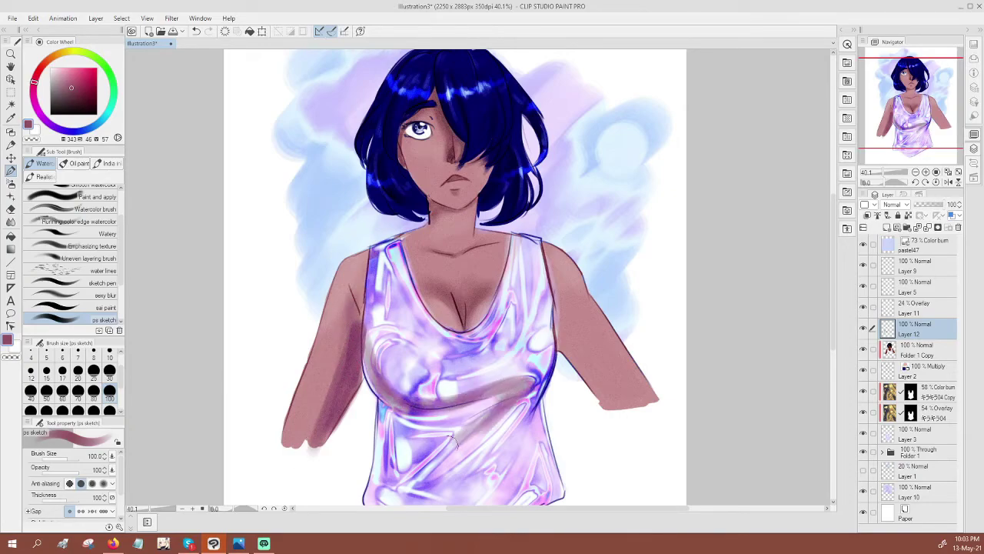
Set Layer 12 to Multiply blending at 42% opacity
{"action": "left_click", "coordinate": [895, 205]}
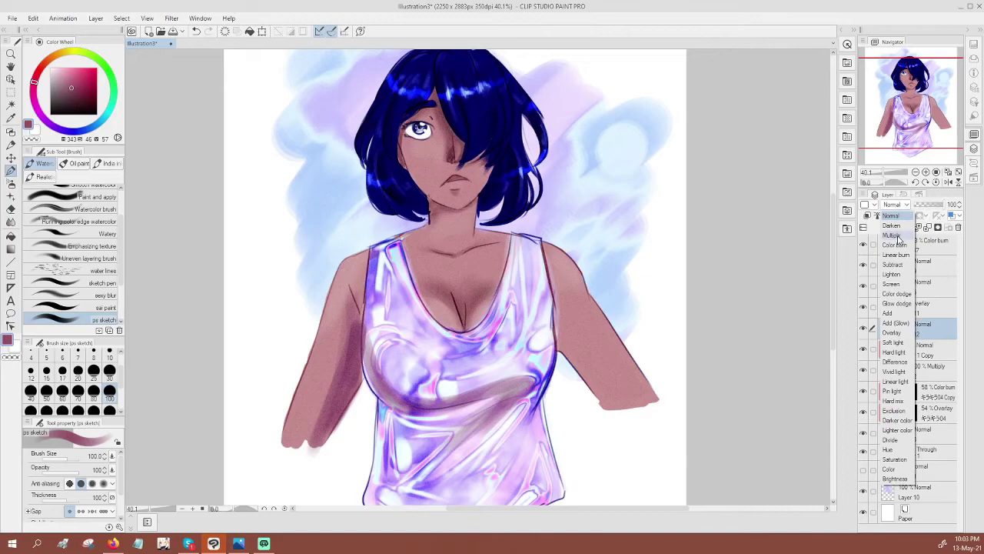
{"action": "left_click", "coordinate": [897, 237]}
{"action": "left_click_drag", "start_coordinate": [931, 208], "coordinate": [922, 221]}
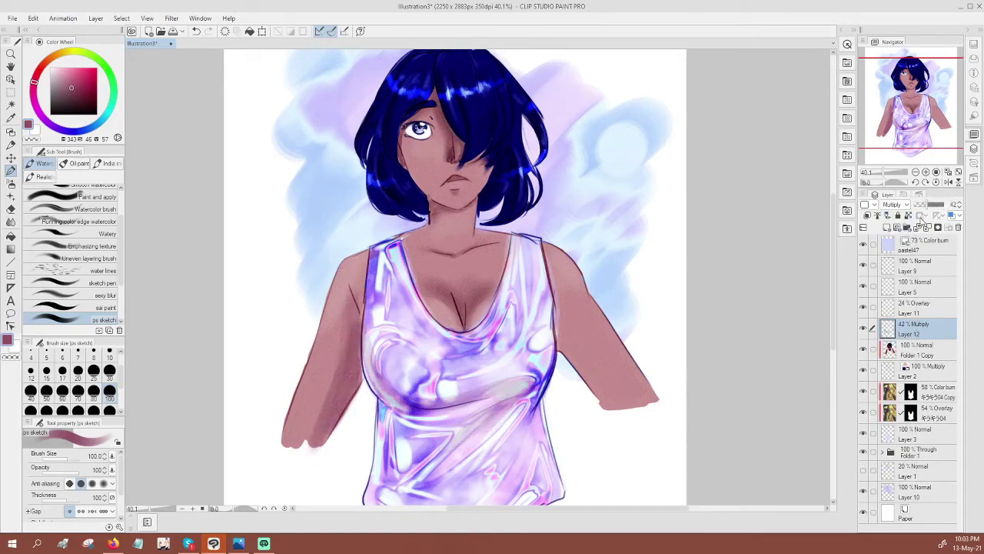
Try Color Dodge and Color Burn blending on Layer 12 and brush plum shadow strokes along the arm on the canvas's right side
{"action": "left_click", "coordinate": [894, 205]}
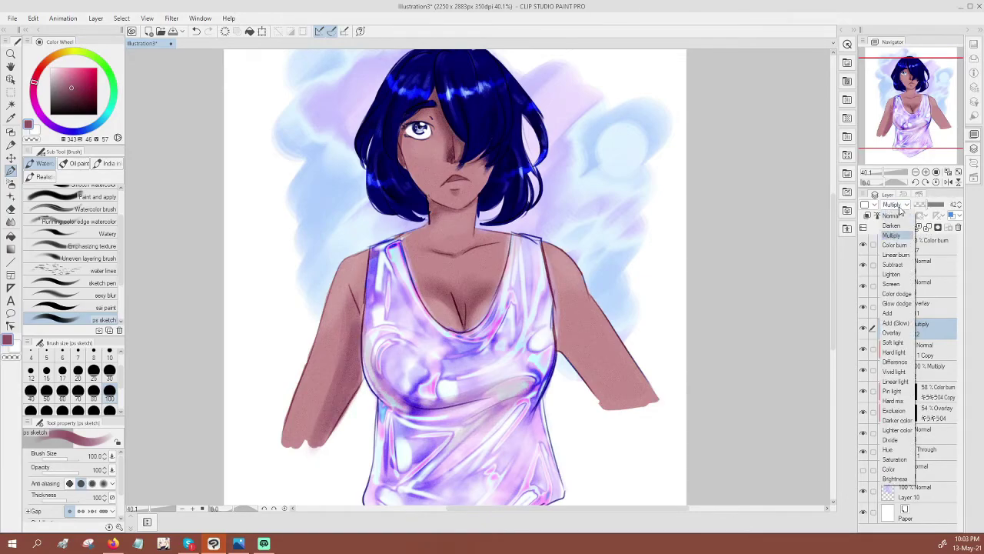
{"action": "left_click", "coordinate": [898, 295]}
{"action": "left_click", "coordinate": [896, 205]}
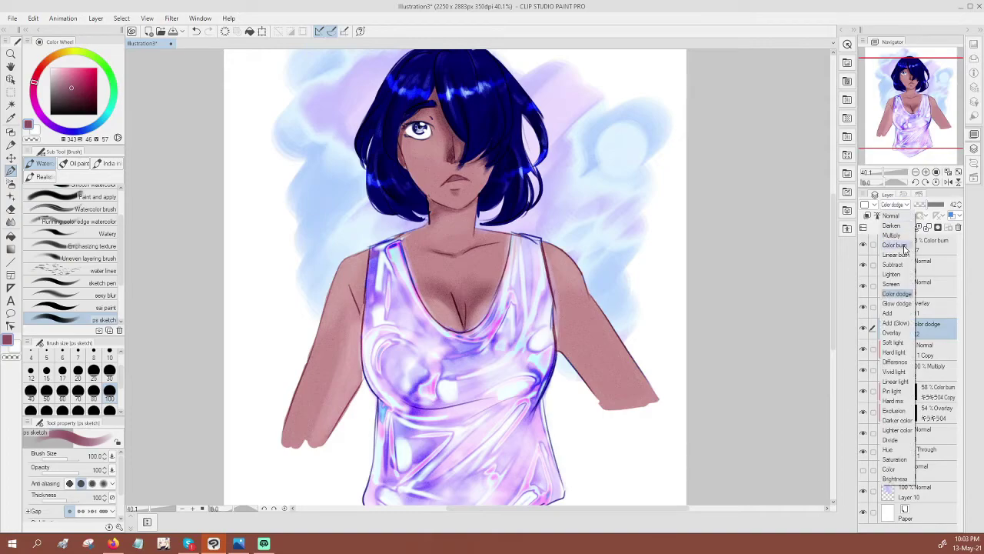
{"action": "left_click", "coordinate": [904, 247]}
{"action": "left_click_drag", "start_coordinate": [566, 346], "coordinate": [589, 374]}
{"action": "left_click_drag", "start_coordinate": [566, 306], "coordinate": [608, 401]}
{"action": "left_click_drag", "start_coordinate": [559, 330], "coordinate": [554, 285]}
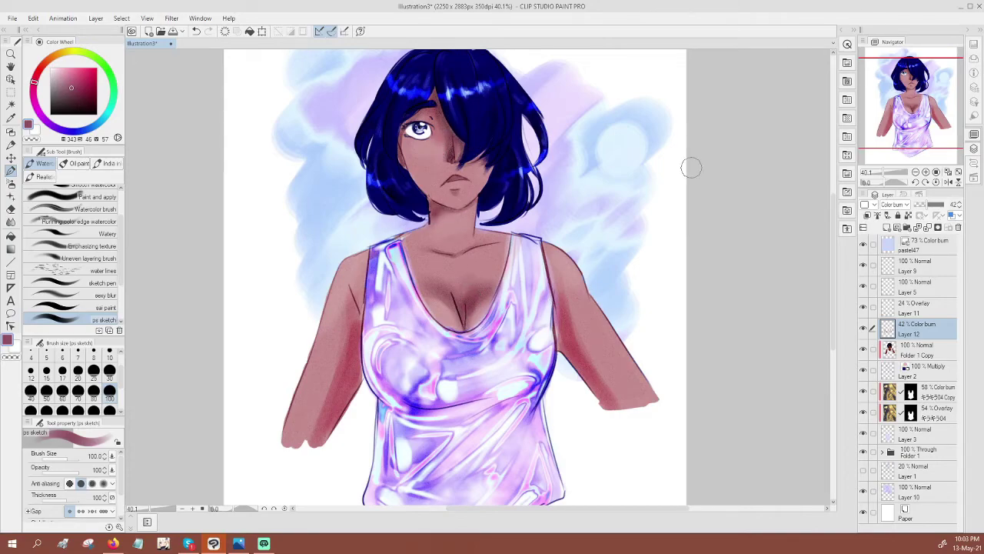
Switch Layer 12 to Multiply blending and try its opacity at 32% and 80%
{"action": "left_click", "coordinate": [892, 205]}
{"action": "left_click", "coordinate": [898, 230]}
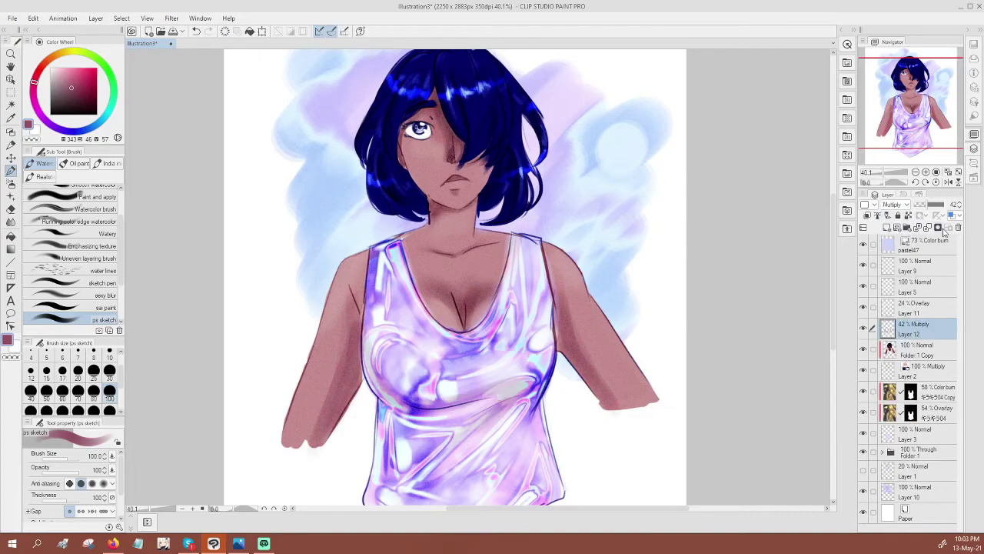
{"action": "left_click_drag", "start_coordinate": [926, 206], "coordinate": [922, 208]}
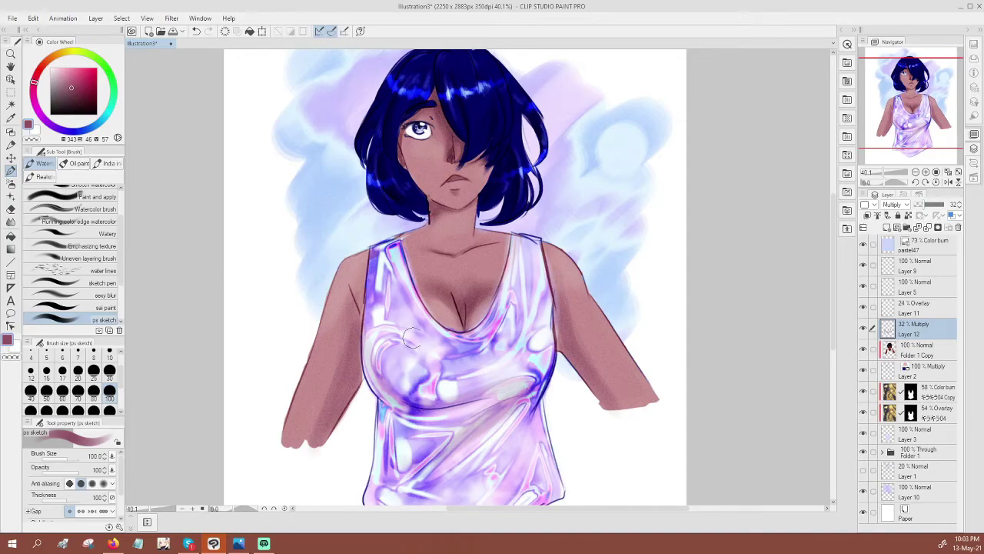
{"action": "mouse_move", "coordinate": [931, 208]}
{"action": "left_mouse_down"}
{"action": "mouse_move", "coordinate": [959, 207]}
{"action": "mouse_move", "coordinate": [940, 206]}
{"action": "left_mouse_up"}
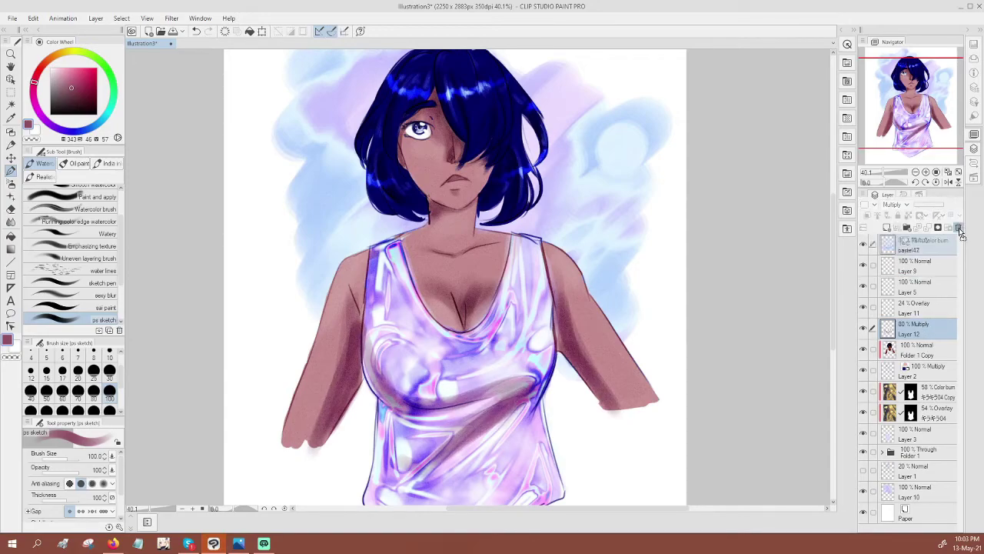
Delete Layer 12 with the plum shadows and save the illustration
{"action": "left_click", "coordinate": [959, 228]}
{"action": "left_click_drag", "start_coordinate": [650, 401], "coordinate": [659, 396]}
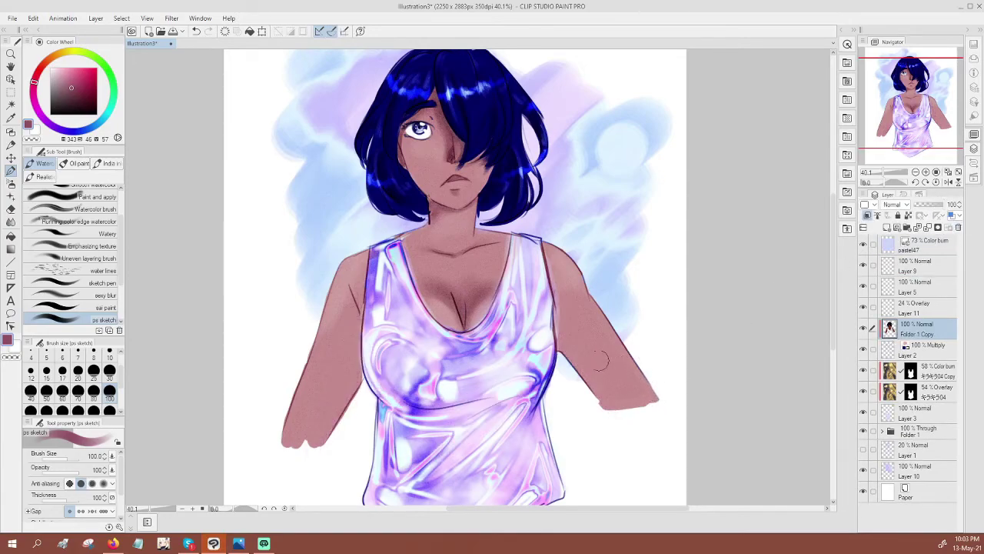
{"action": "scroll", "coordinate": [590, 399], "scroll_direction": "down", "scroll_amount": 2}
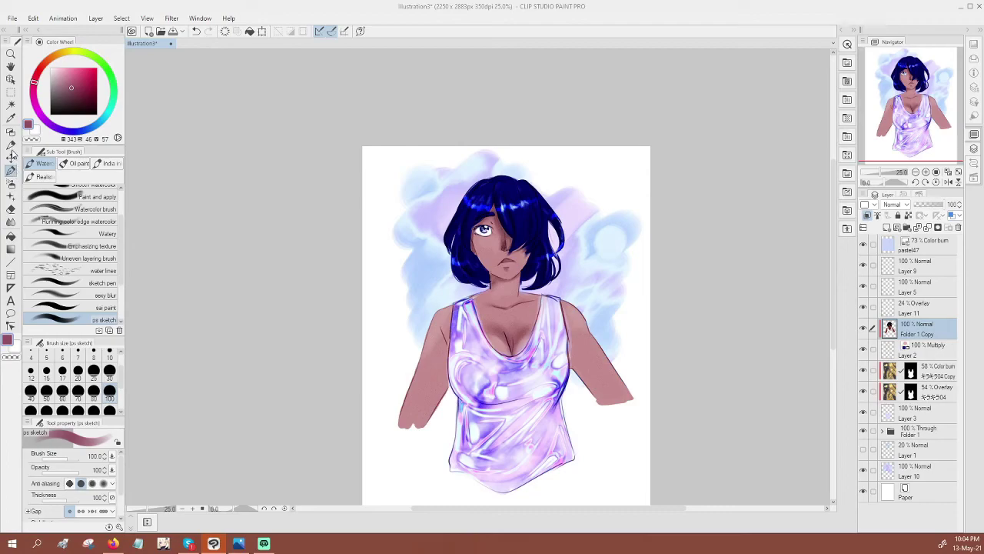
{"action": "key", "text": "ctrl+s"}
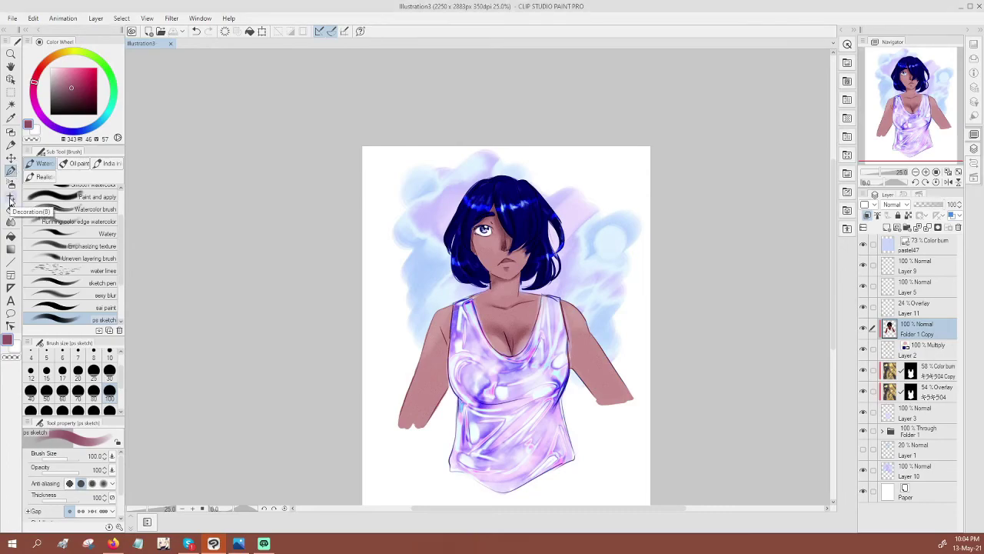
Scatter white Sparkle A particles at brush size 300 over the character's hair on Layer 9
{"action": "left_click", "coordinate": [11, 198]}
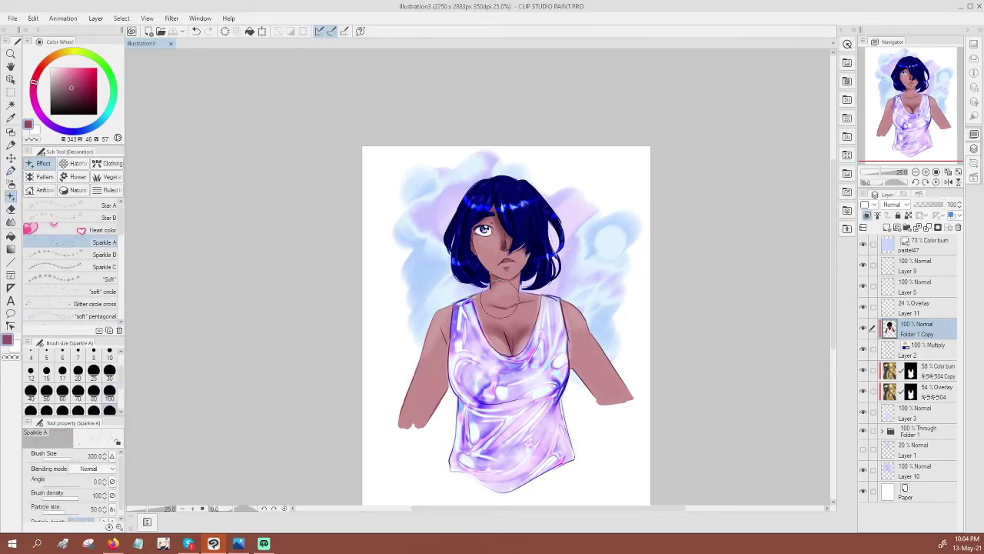
{"action": "left_click", "coordinate": [863, 265]}
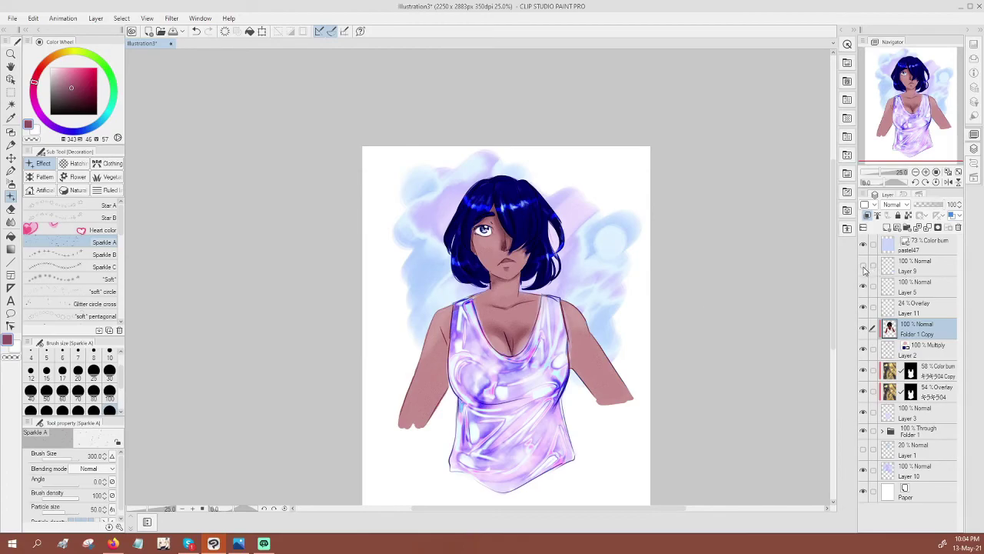
{"action": "left_click", "coordinate": [864, 266]}
{"action": "left_click", "coordinate": [864, 245]}
{"action": "left_click", "coordinate": [863, 245]}
{"action": "left_click", "coordinate": [928, 262]}
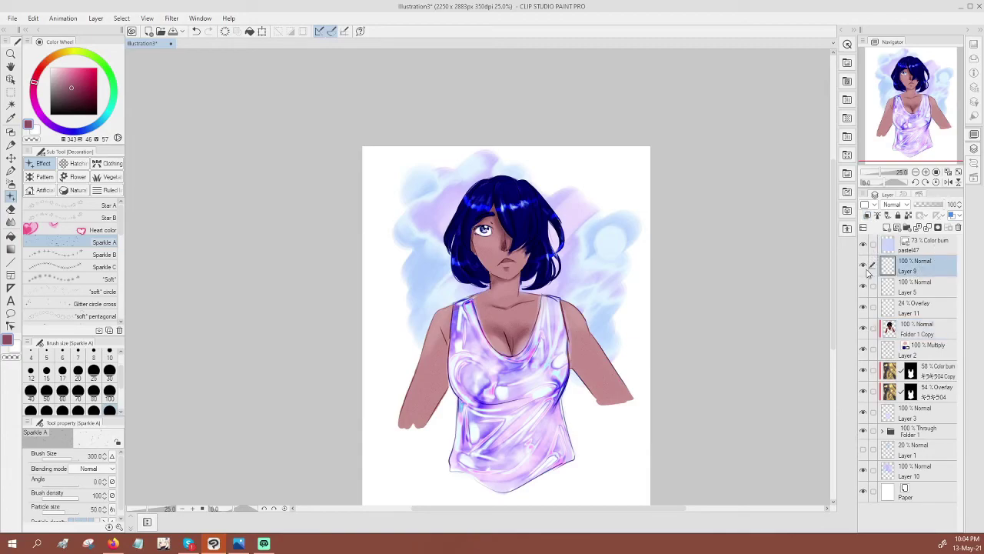
{"action": "left_click", "coordinate": [52, 70]}
{"action": "scroll", "coordinate": [495, 278], "scroll_direction": "up", "scroll_amount": 2}
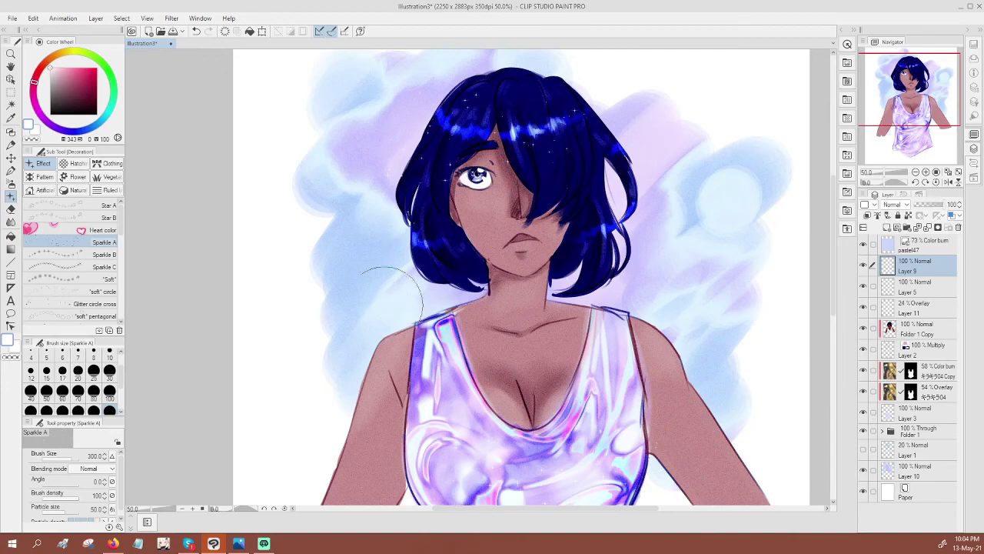
Add white sparkles at brush size 30 on the cheek and shoulder and at size 300 over the arms and hair
{"action": "left_click", "coordinate": [109, 371]}
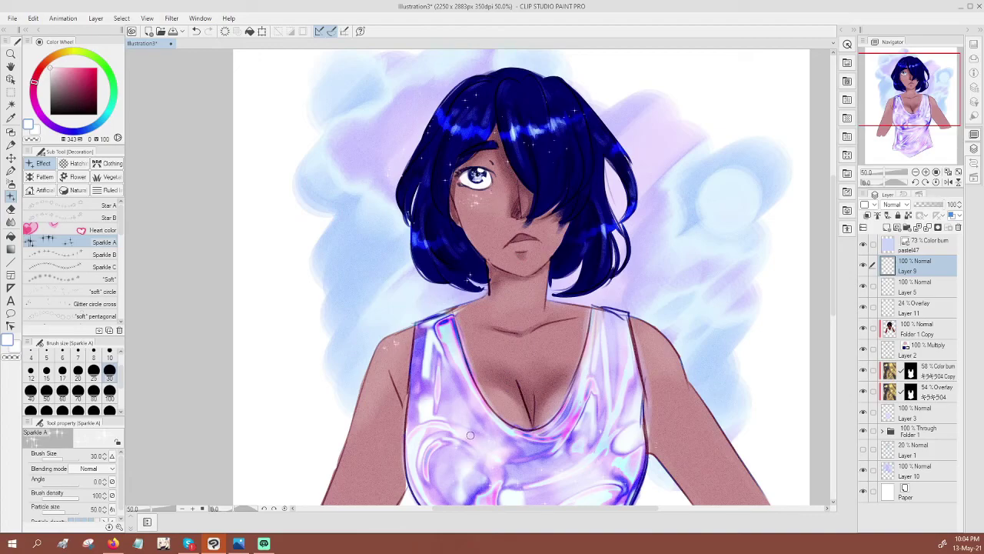
{"action": "scroll", "coordinate": [602, 283], "scroll_direction": "down", "scroll_amount": 2}
{"action": "left_click", "coordinate": [111, 412]}
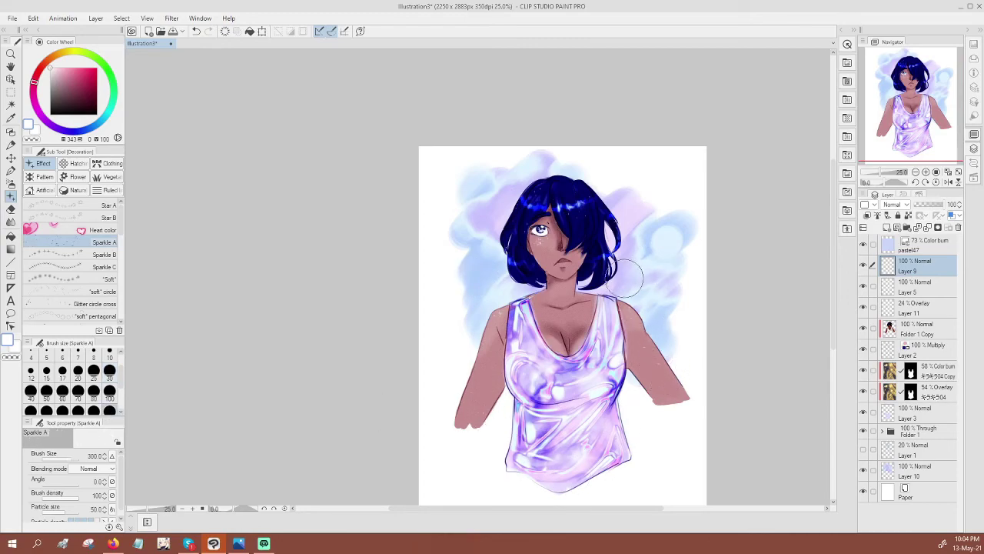
{"action": "left_click_drag", "start_coordinate": [582, 224], "coordinate": [599, 219]}
Apply the Blur (strong) filter to the sparkles on Layer 9 and save the illustration
{"action": "left_click", "coordinate": [171, 18]}
{"action": "mouse_move", "coordinate": [202, 31]}
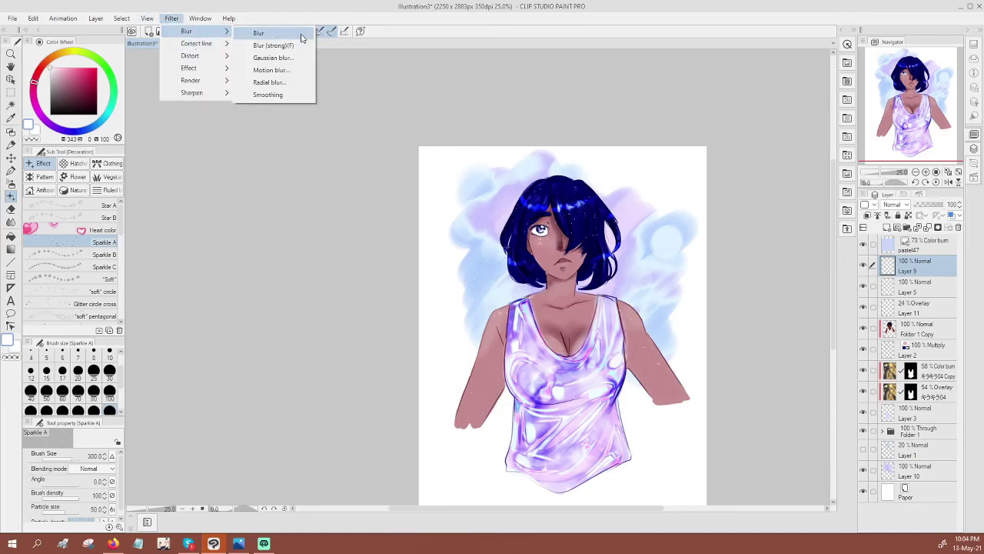
{"action": "left_click", "coordinate": [275, 46]}
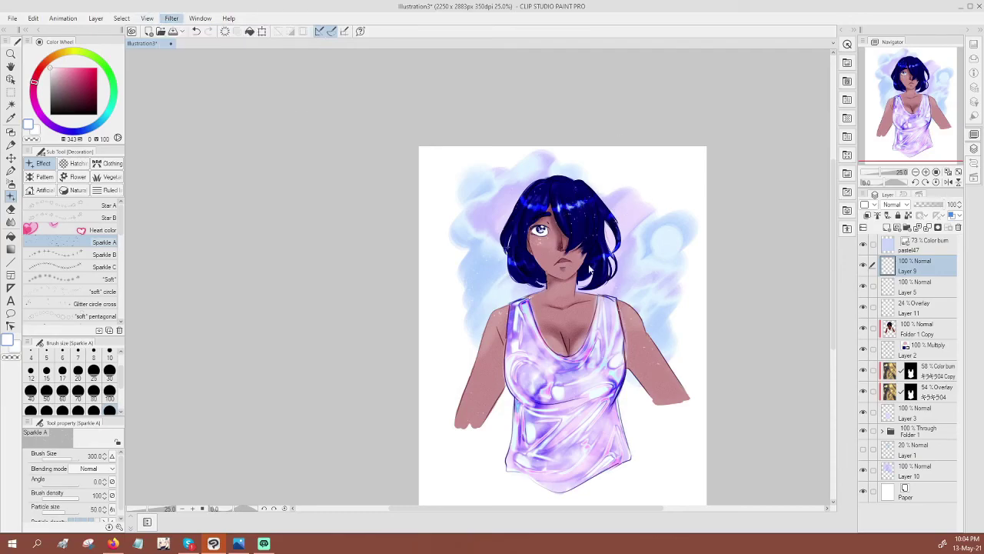
{"action": "scroll", "coordinate": [576, 270], "scroll_direction": "up", "scroll_amount": 2}
{"action": "scroll", "coordinate": [581, 269], "scroll_direction": "down", "scroll_amount": 2}
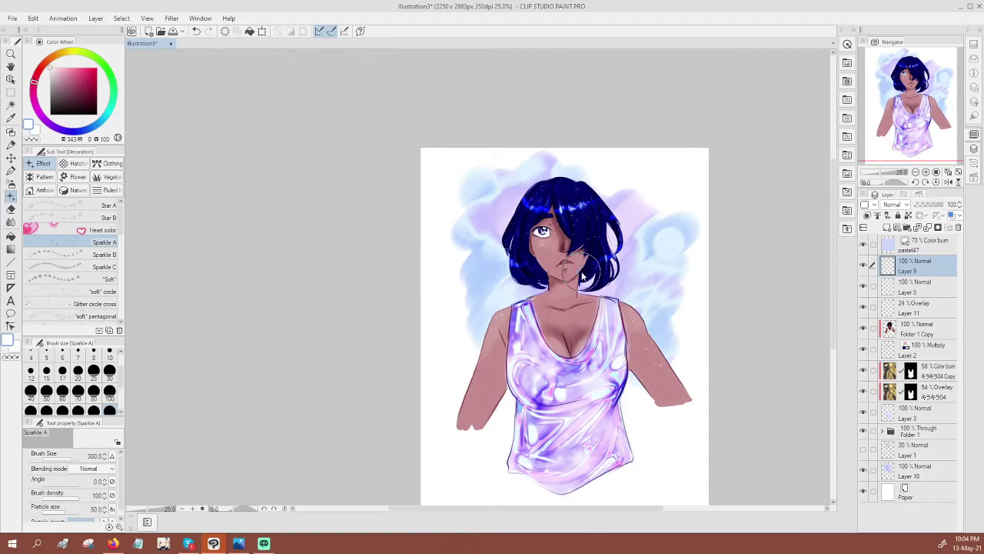
{"action": "key", "text": "ctrl+s"}
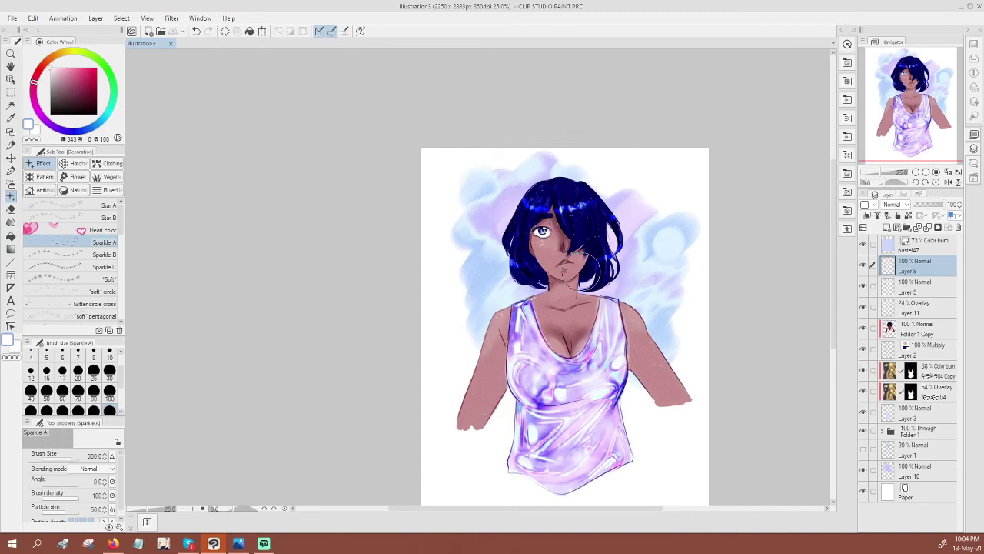
{"action": "key", "text": "ctrl+z"}
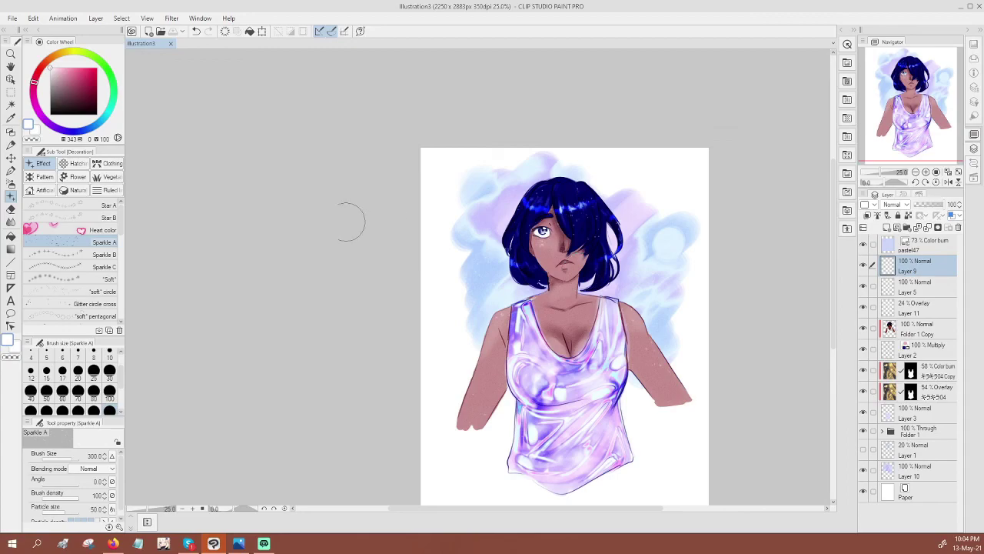